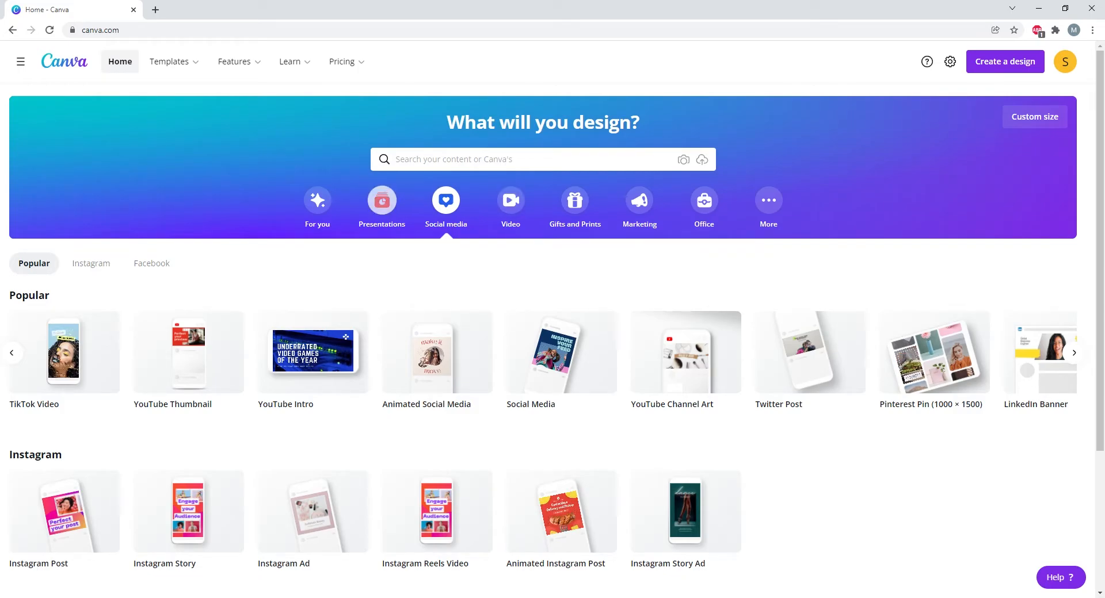
- Browse the home page's Presentations, Social media, Video, Marketing and More design categories and the pricing plans
left_click(382, 201)
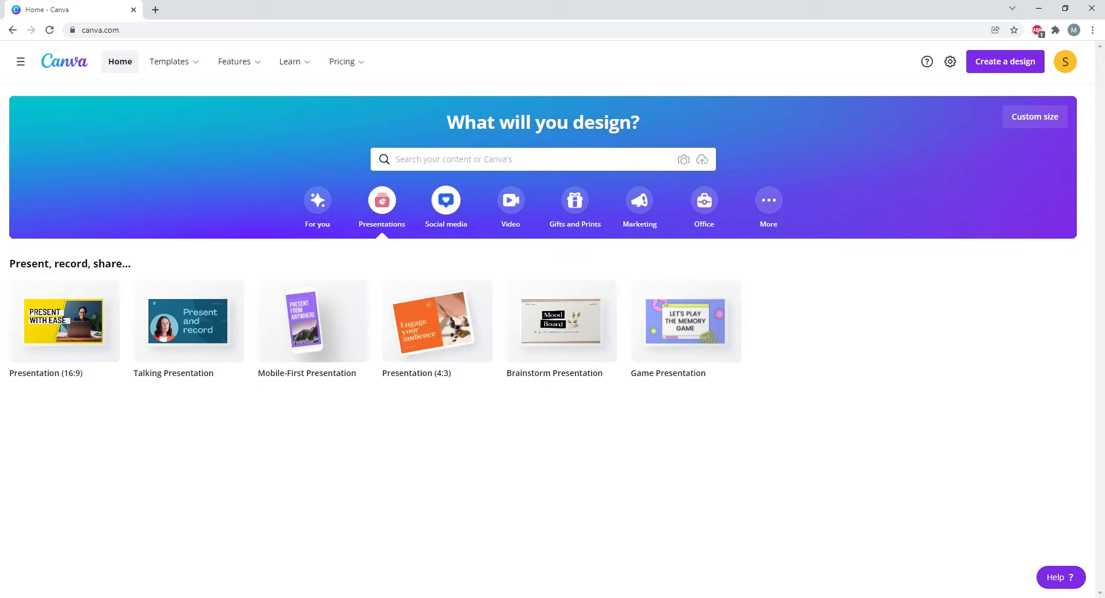
left_click(446, 200)
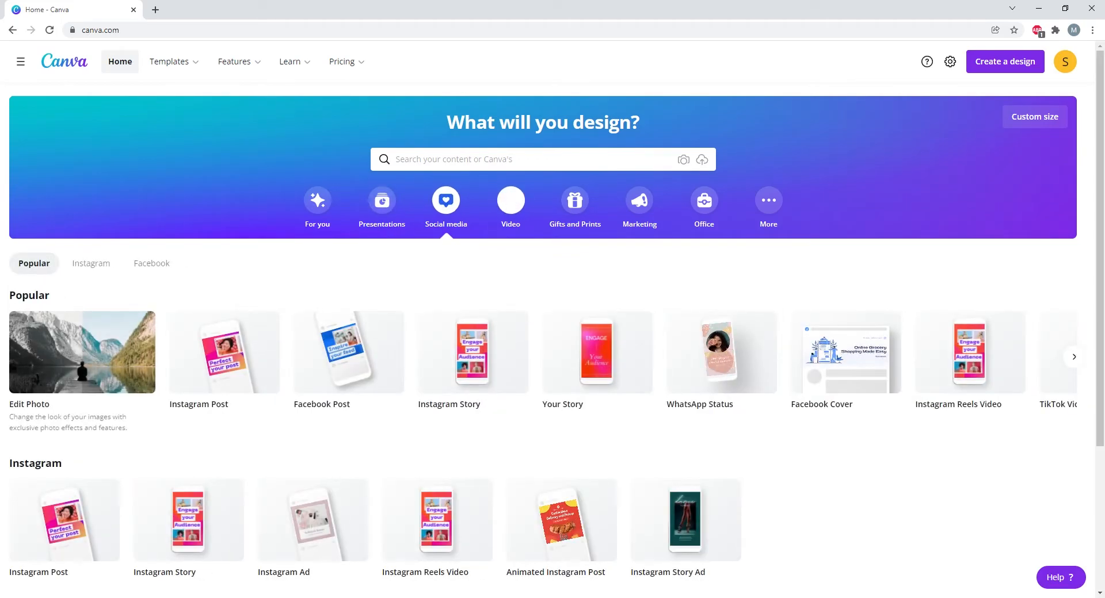
left_click(510, 200)
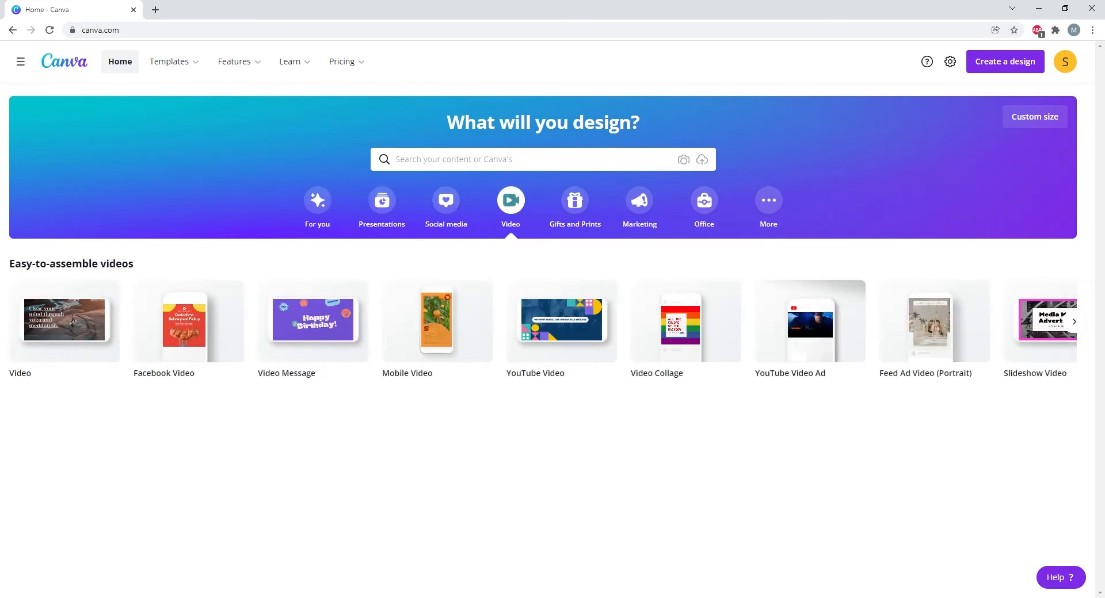
left_click(639, 200)
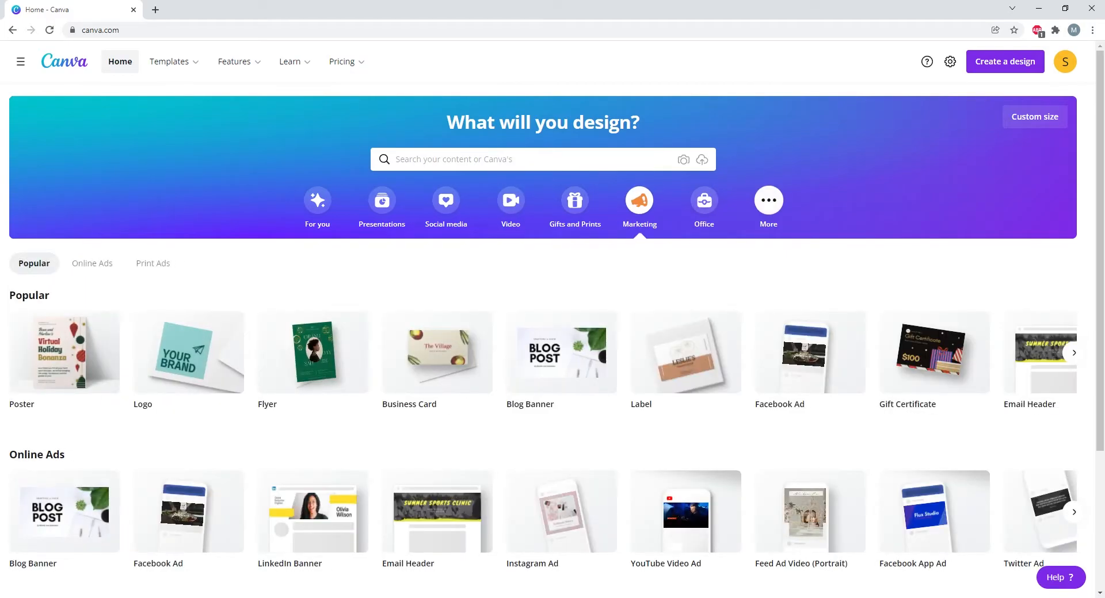
left_click(768, 200)
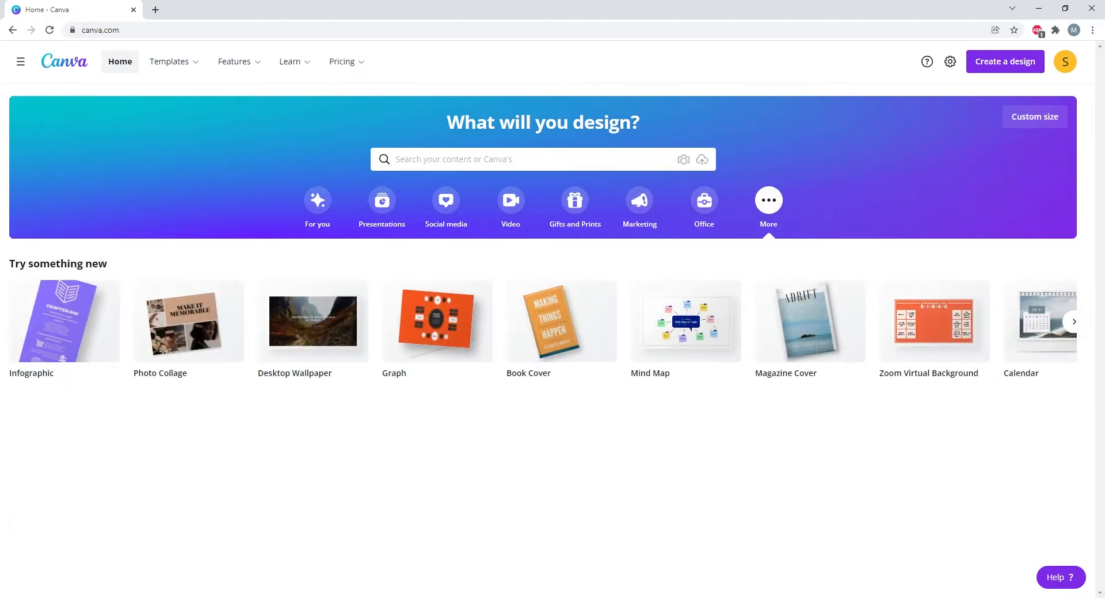
mouse_move(342, 62)
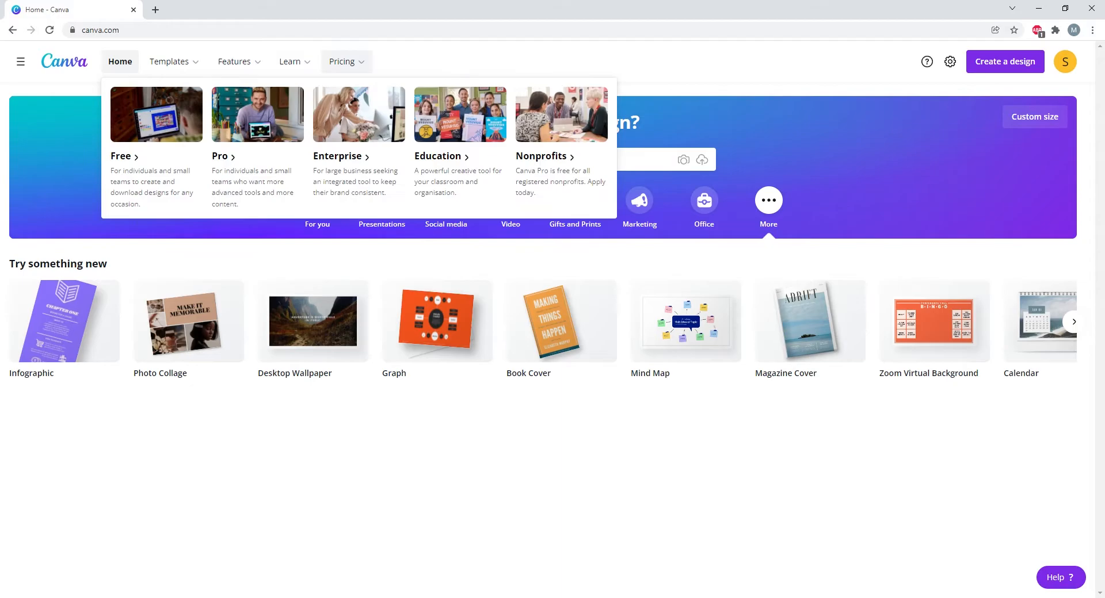
mouse_move(174, 62)
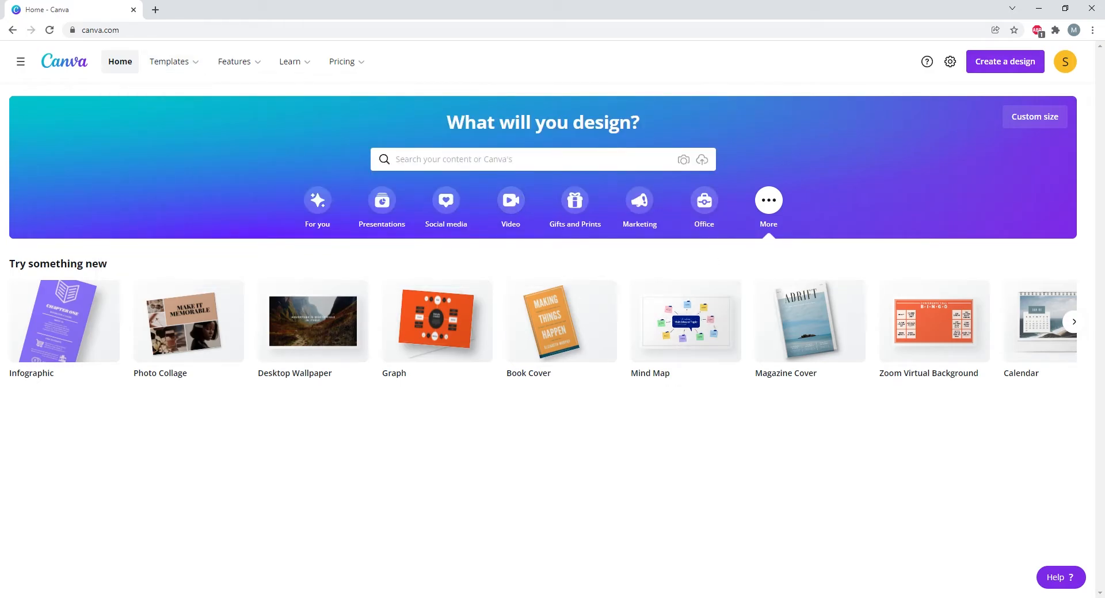
left_click(1005, 62)
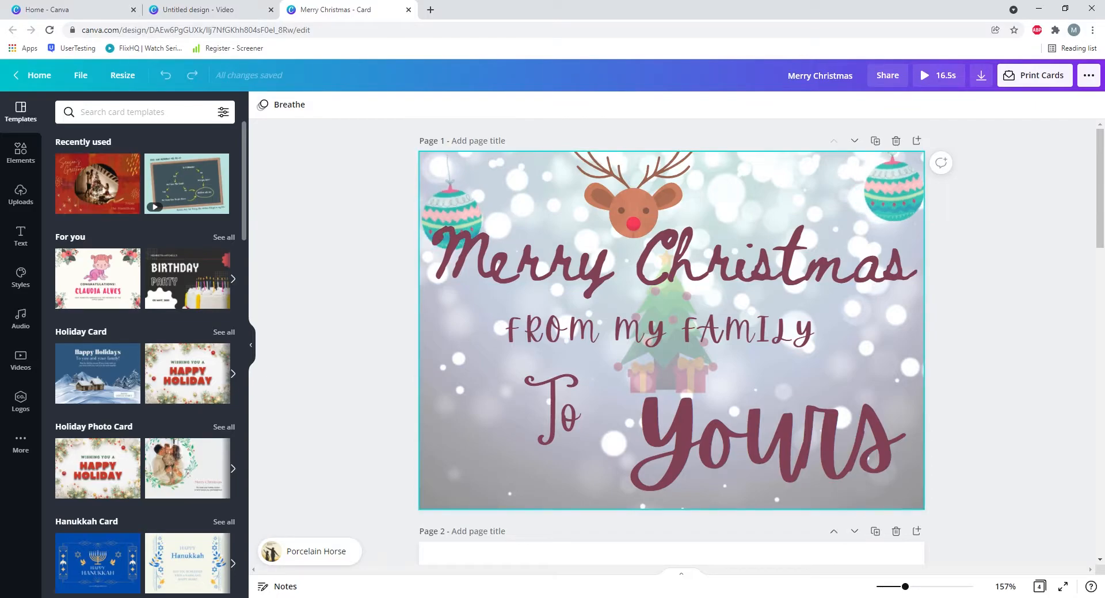
- Examine all pages of the finished Merry Christmas card, from the cover to the blank back page
scroll(671, 342, "down", 2)
scroll(671, 342, "up", 2)
scroll(671, 341, "down", 1)
scroll(671, 342, "down", 3)
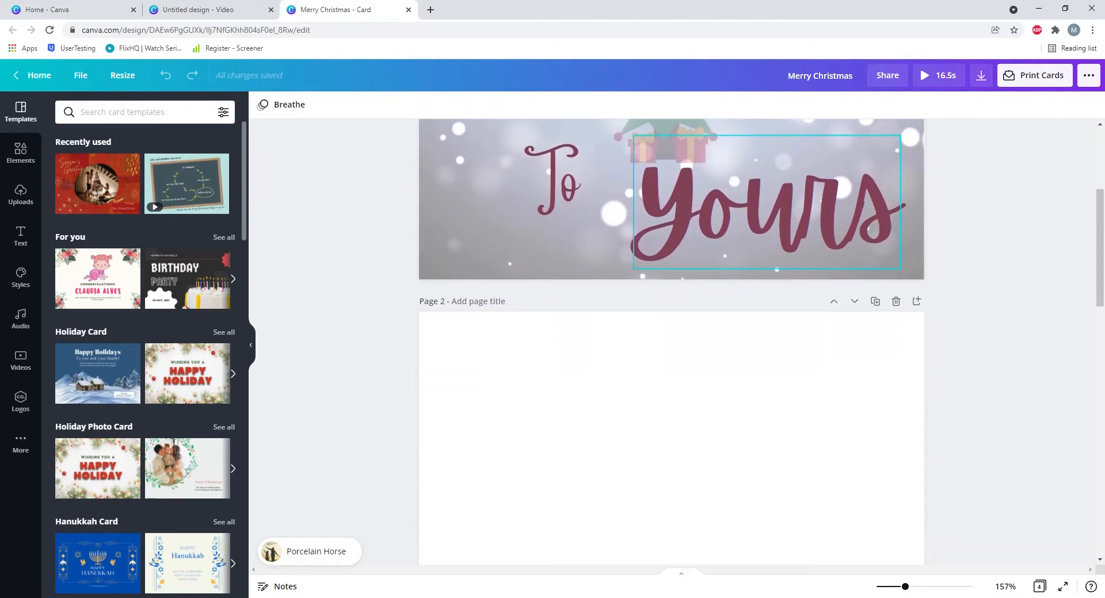
key("ctrl+shift+Tab")
key("ctrl+Tab")
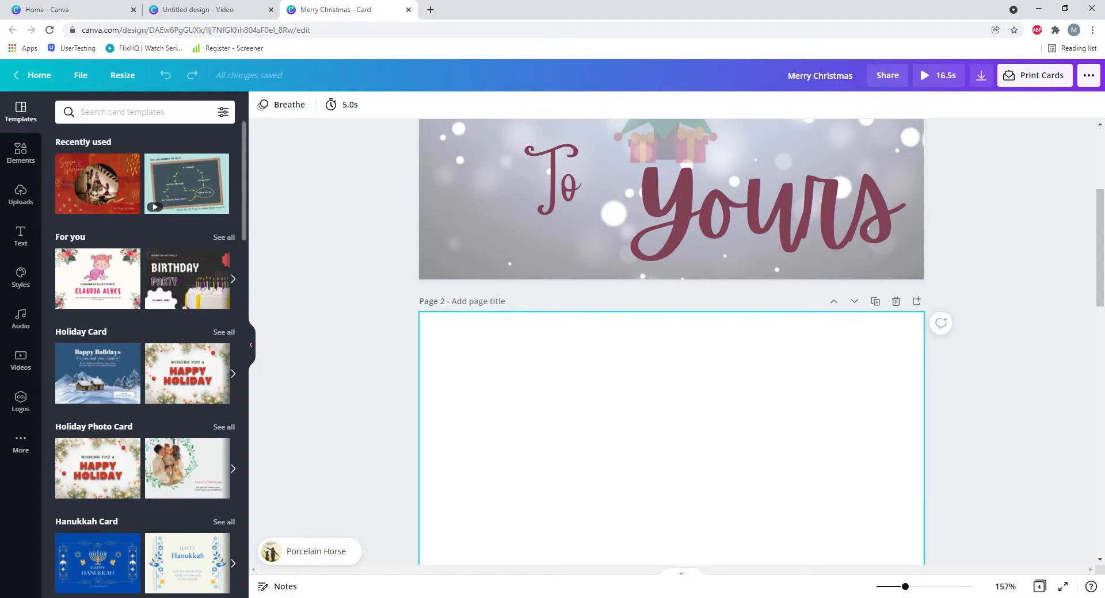
scroll(671, 342, "down", 10)
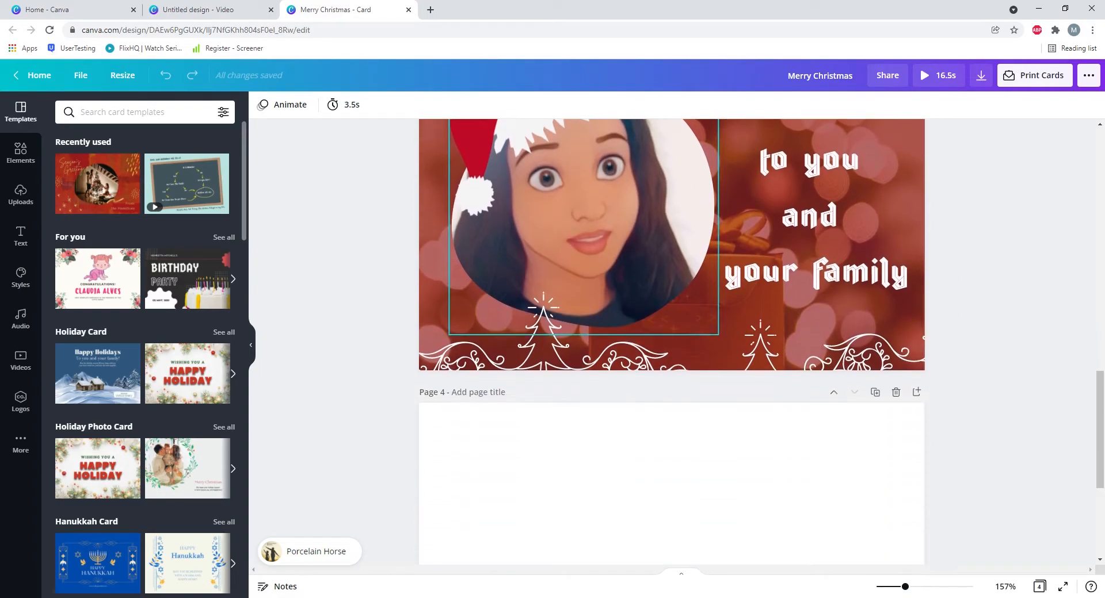
scroll(671, 342, "down", 4)
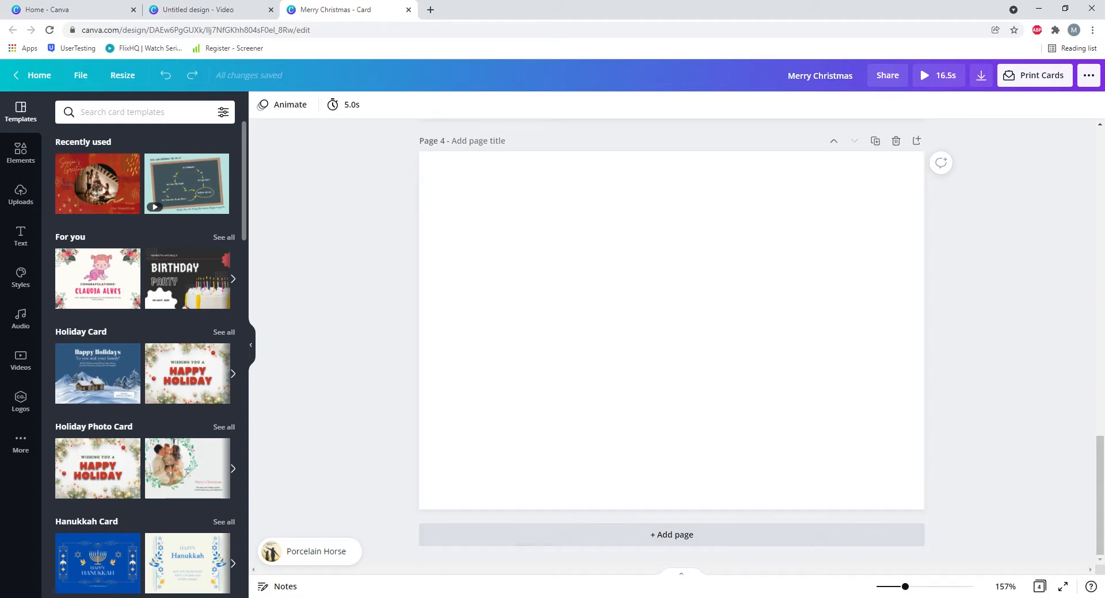
scroll(671, 342, "up", 15)
scroll(671, 342, "up", 5)
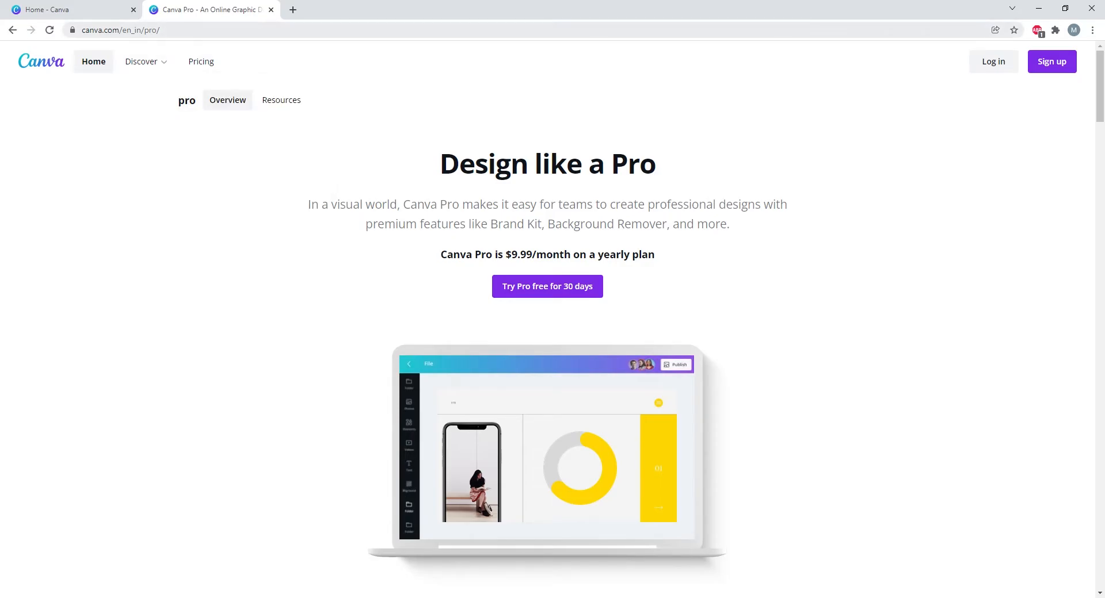
- Review the Canva Pro overview page, including its web address and the features on offer
left_click_drag(119, 30, 82, 30)
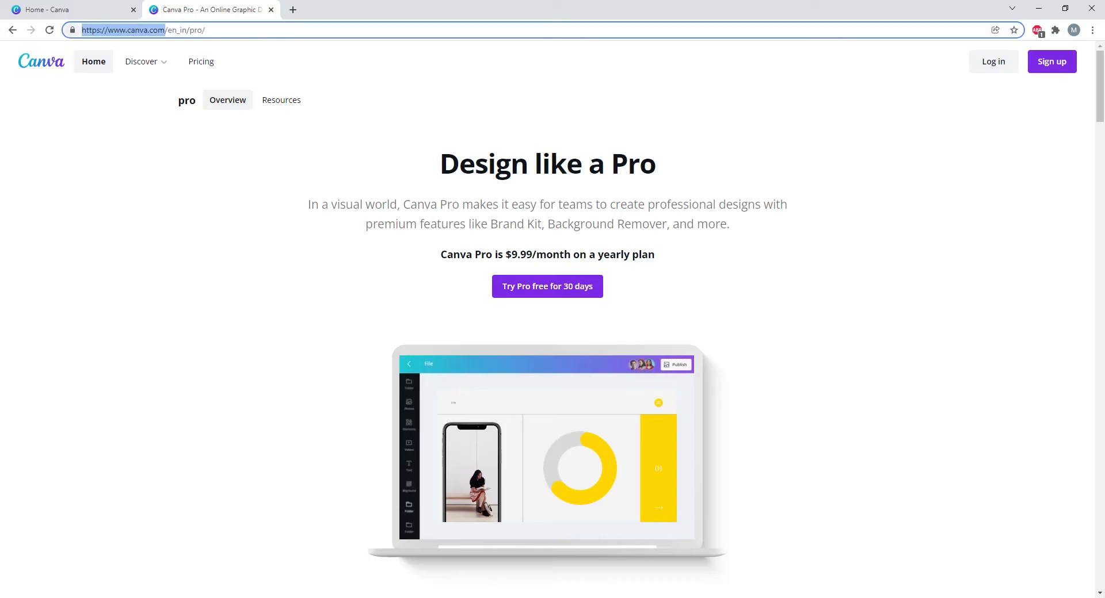
key("Escape")
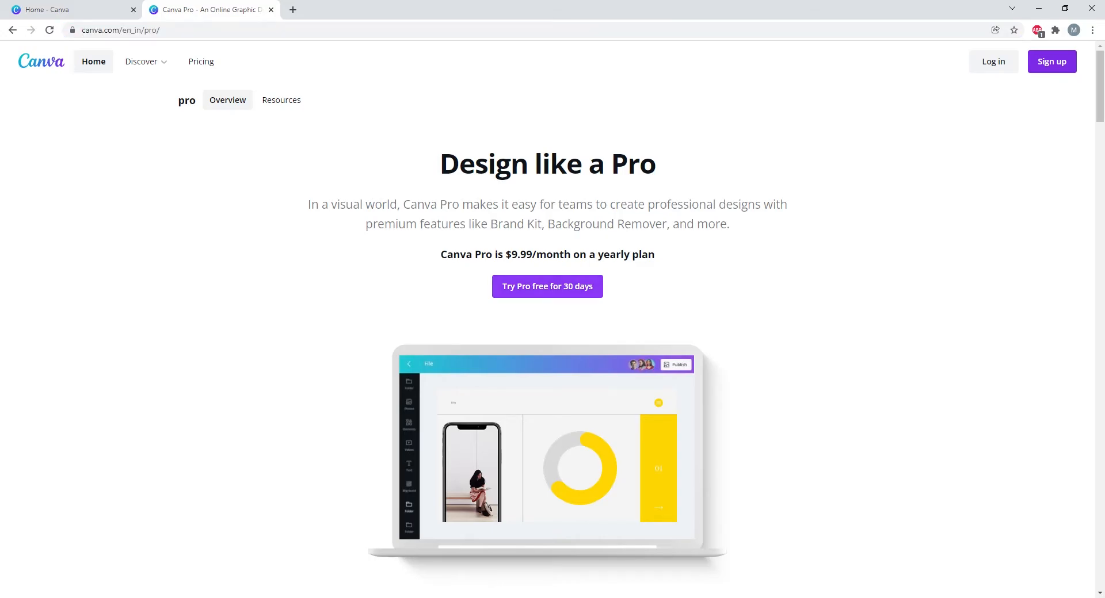
scroll(552, 322, "down", 10)
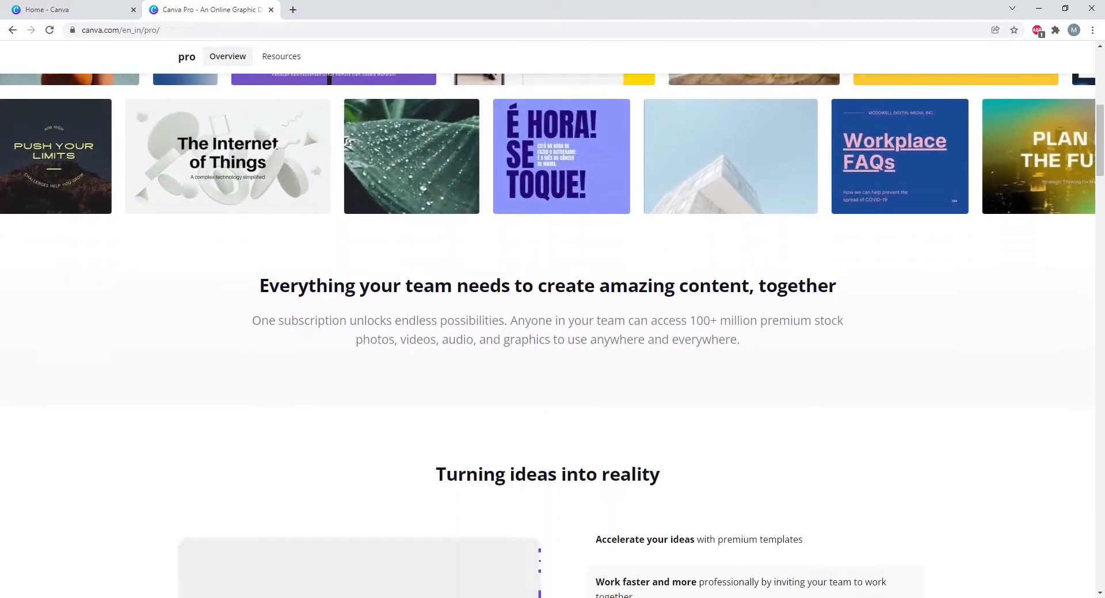
scroll(552, 322, "up", 12)
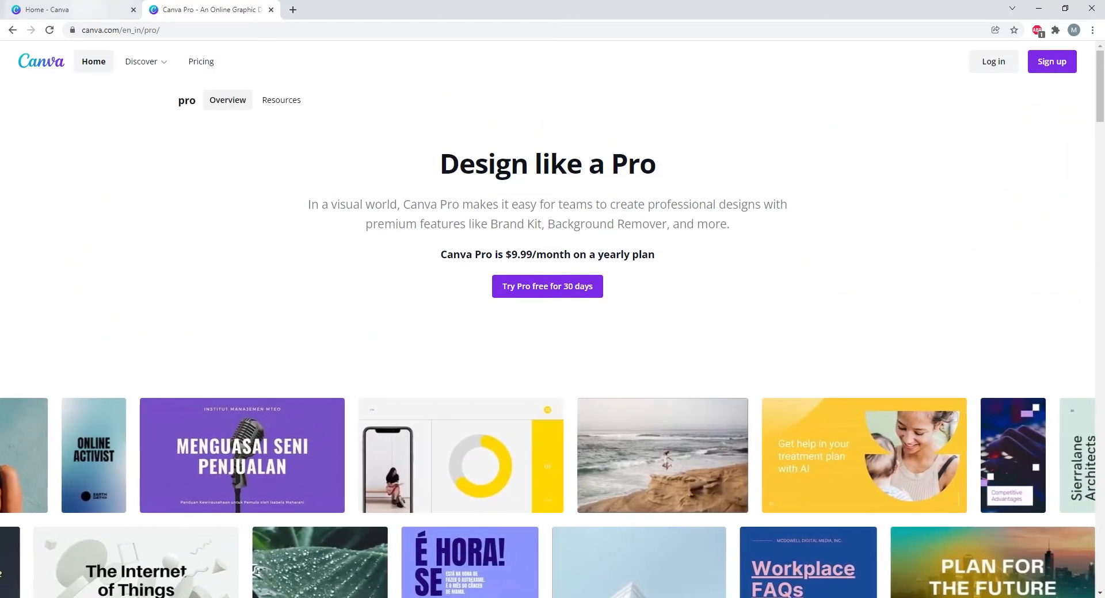
- Return to the Canva home page, search the design types for CARD, and create a Card (Landscape) design
left_click(71, 9)
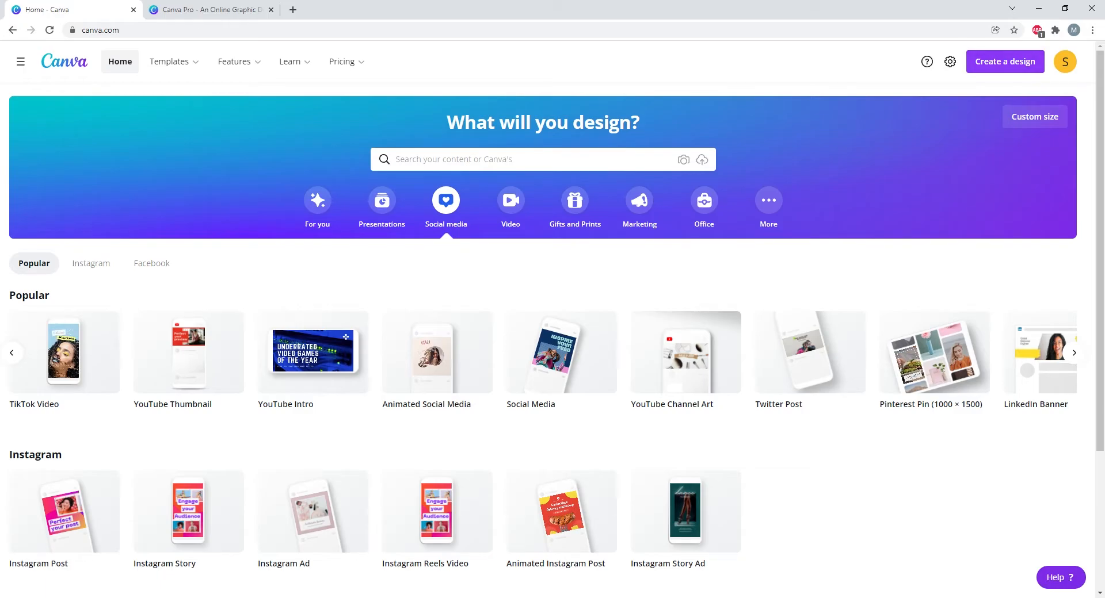
left_click(1004, 61)
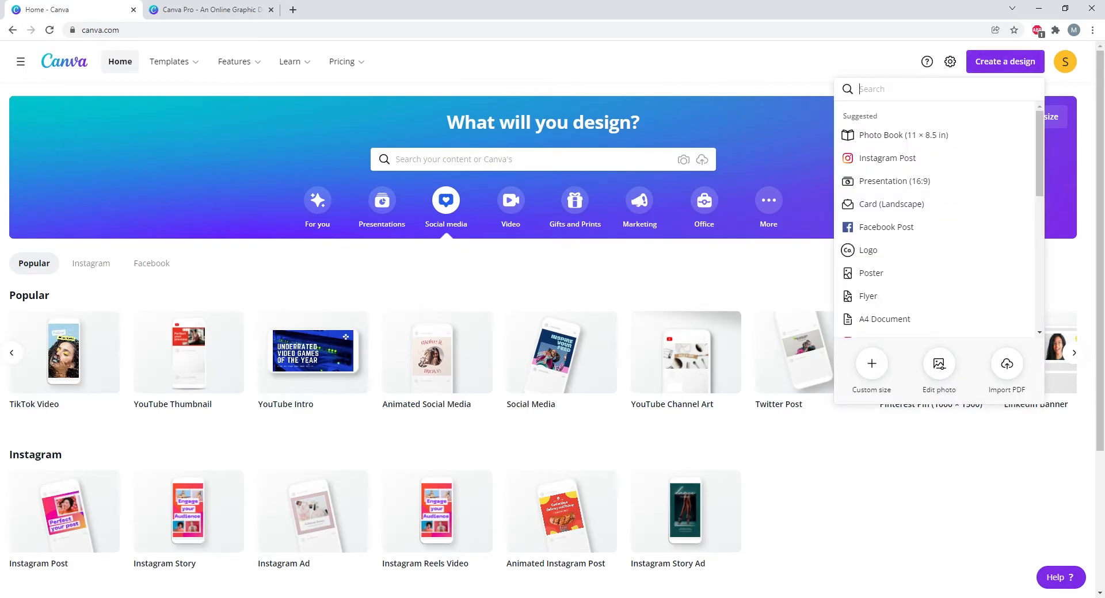
type("CARD")
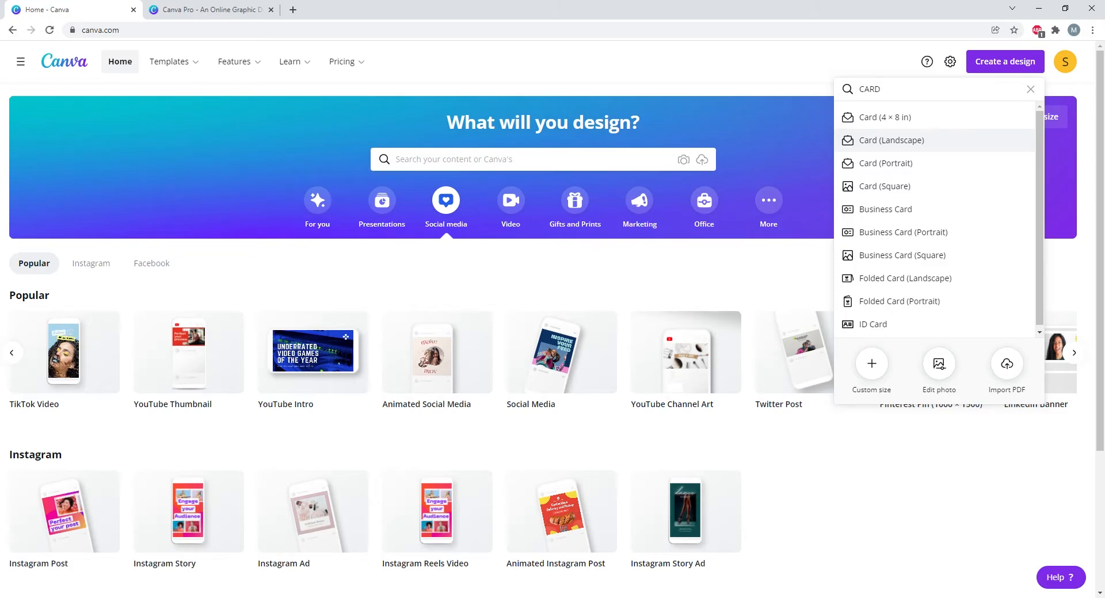
left_click(890, 140)
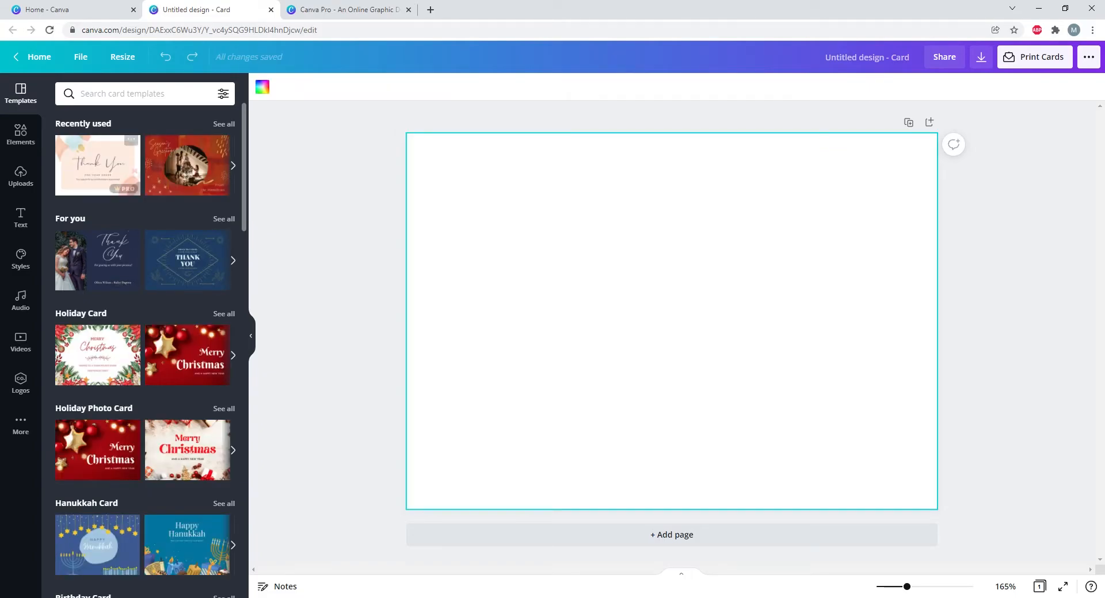
- Show the elements library and add blank pages to the new card until it has three pages
left_click(20, 134)
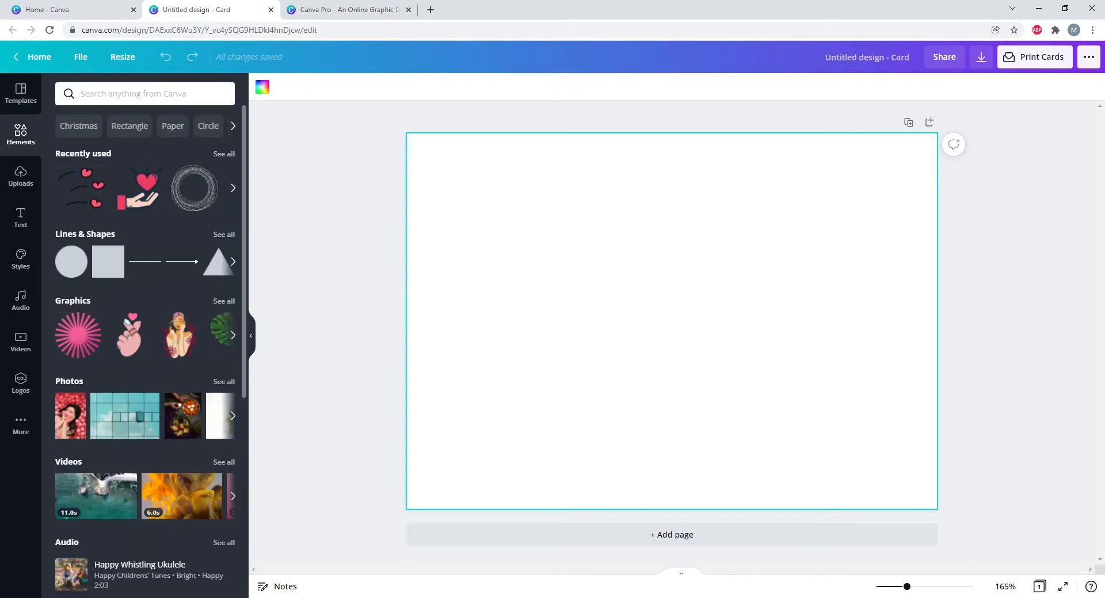
left_click(675, 535)
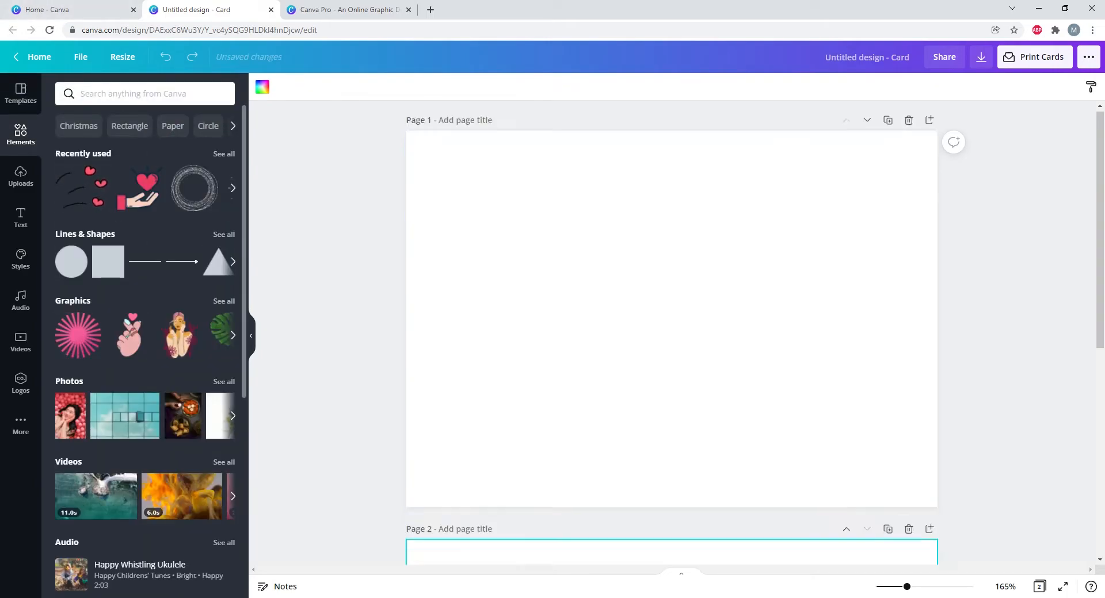
left_click(672, 553)
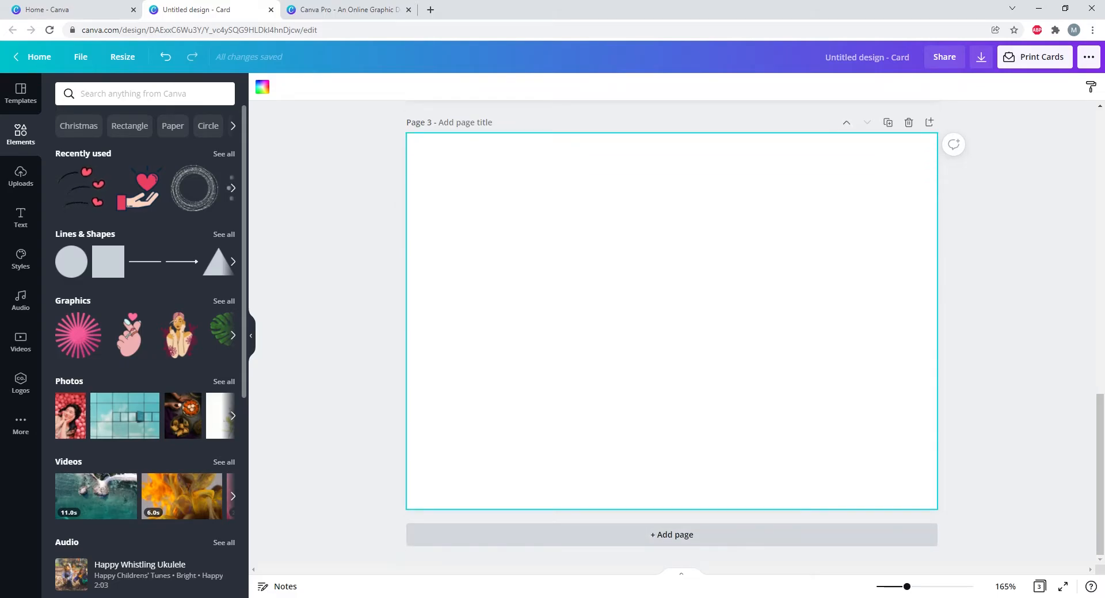
scroll(671, 322, "up", 14)
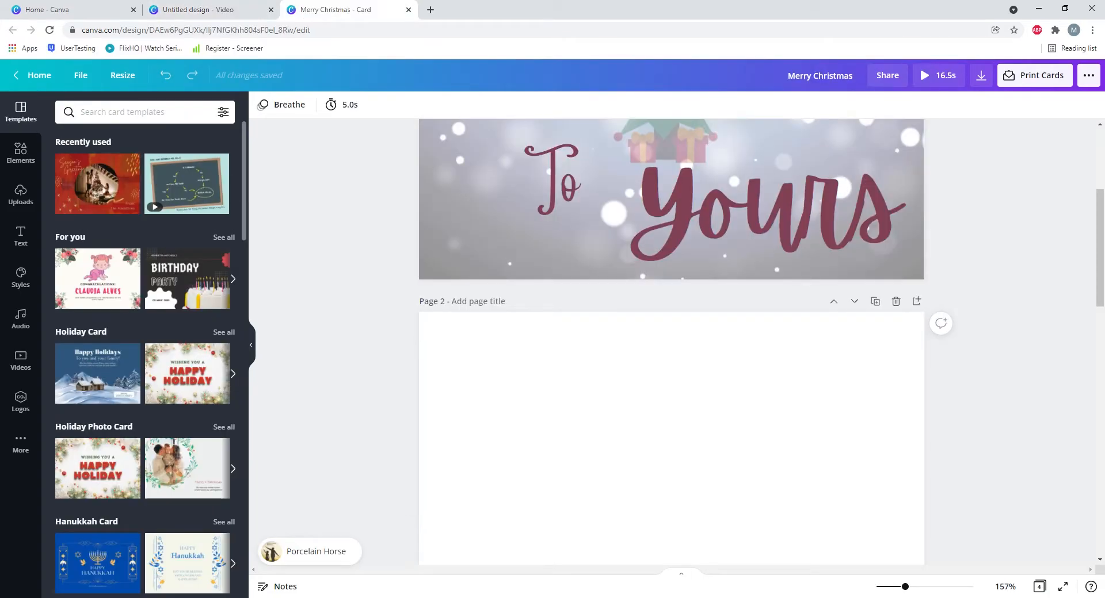
- Review the page layout of the Merry Christmas card, comparing its decorated cover with the blank second and fourth pages
scroll(671, 343, "down", 9)
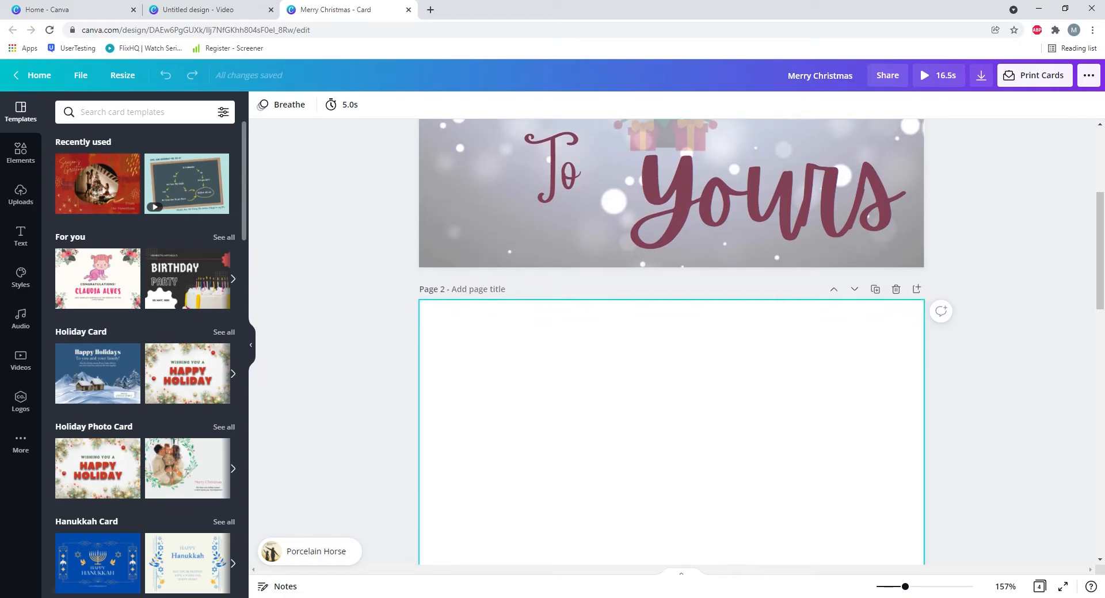
scroll(670, 342, "down", 7)
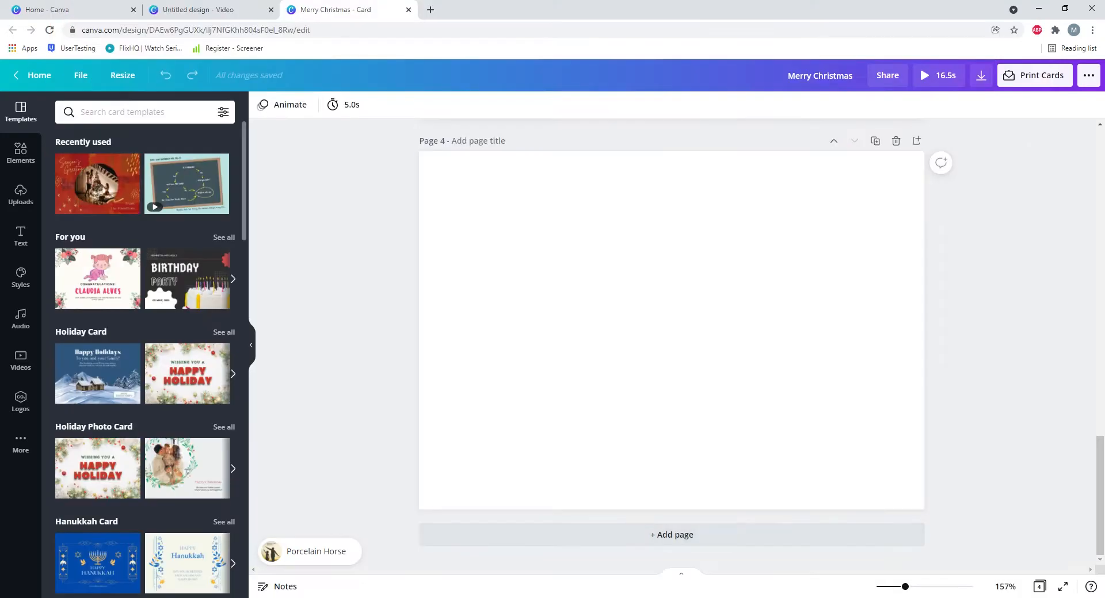
scroll(671, 342, "up", 15)
scroll(551, 406, "up", 3)
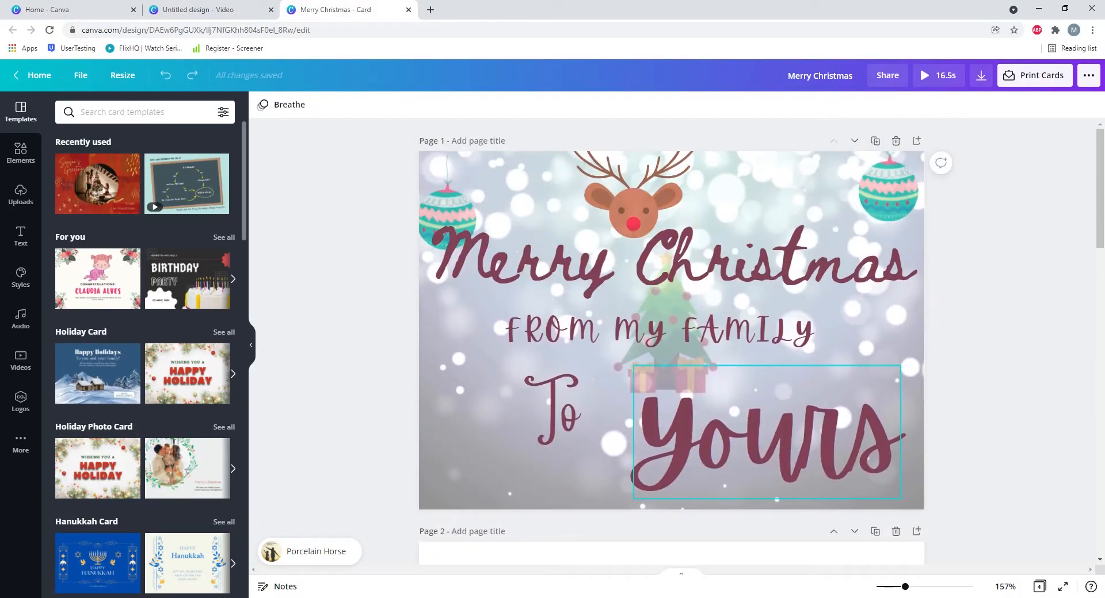
scroll(551, 405, "down", 5)
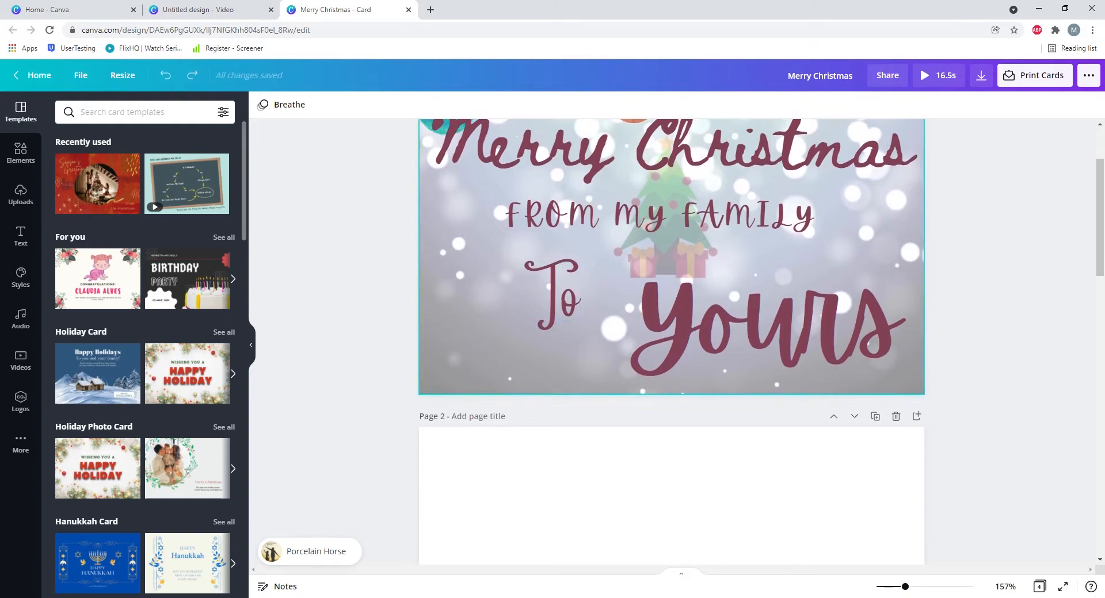
scroll(671, 342, "up", 4)
scroll(671, 342, "down", 1)
scroll(671, 342, "up", 2)
scroll(671, 342, "down", 3)
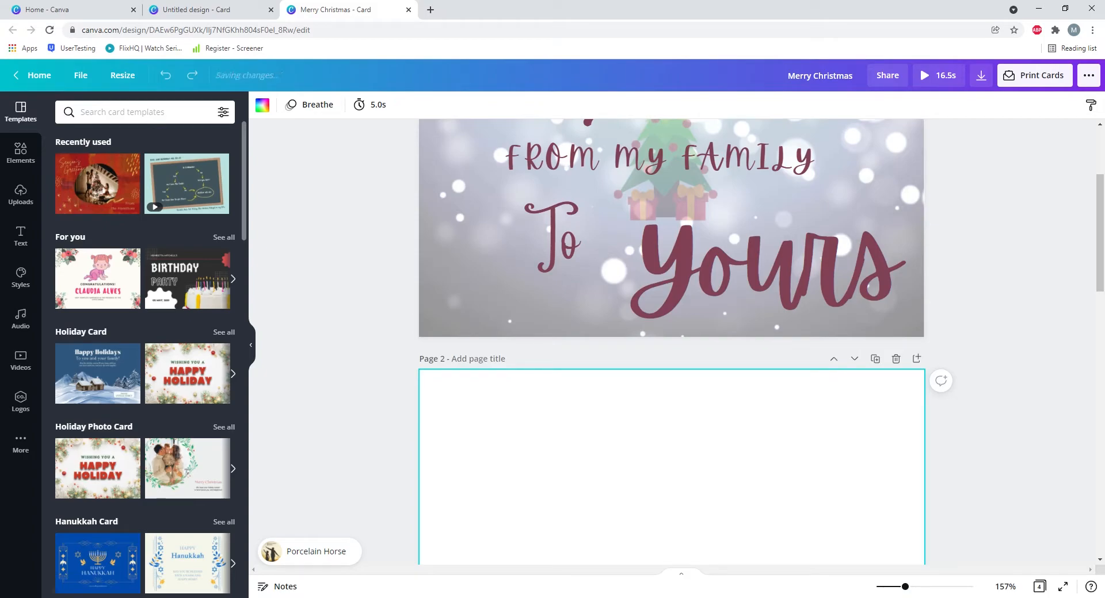
scroll(671, 342, "down", 4)
scroll(671, 342, "up", 3)
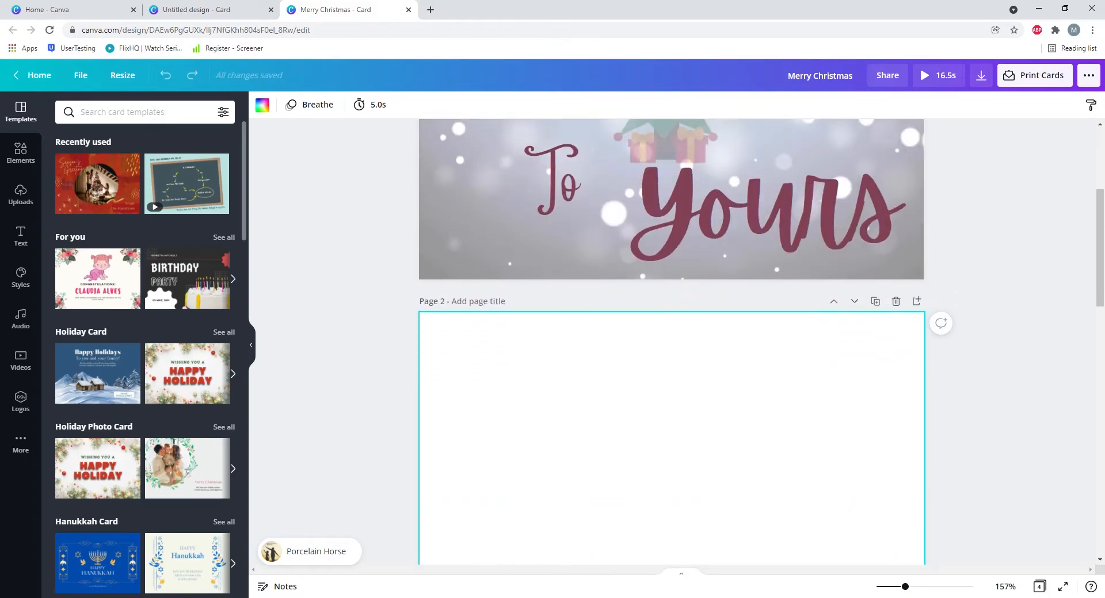
scroll(671, 342, "up", 3)
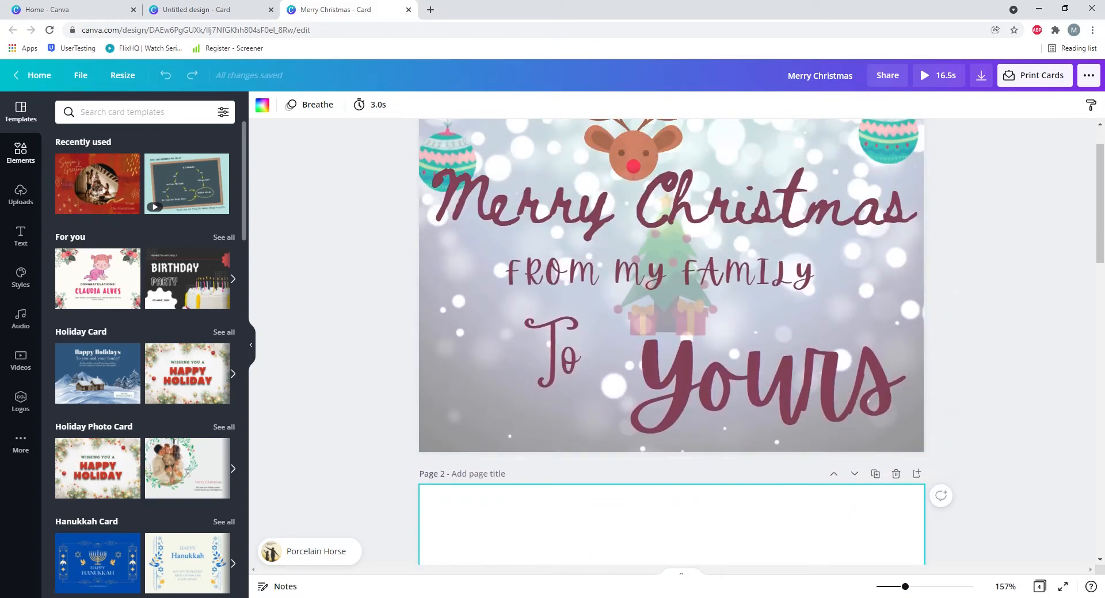
- Show the full collection of recently used elements for the Merry Christmas card
left_click(21, 153)
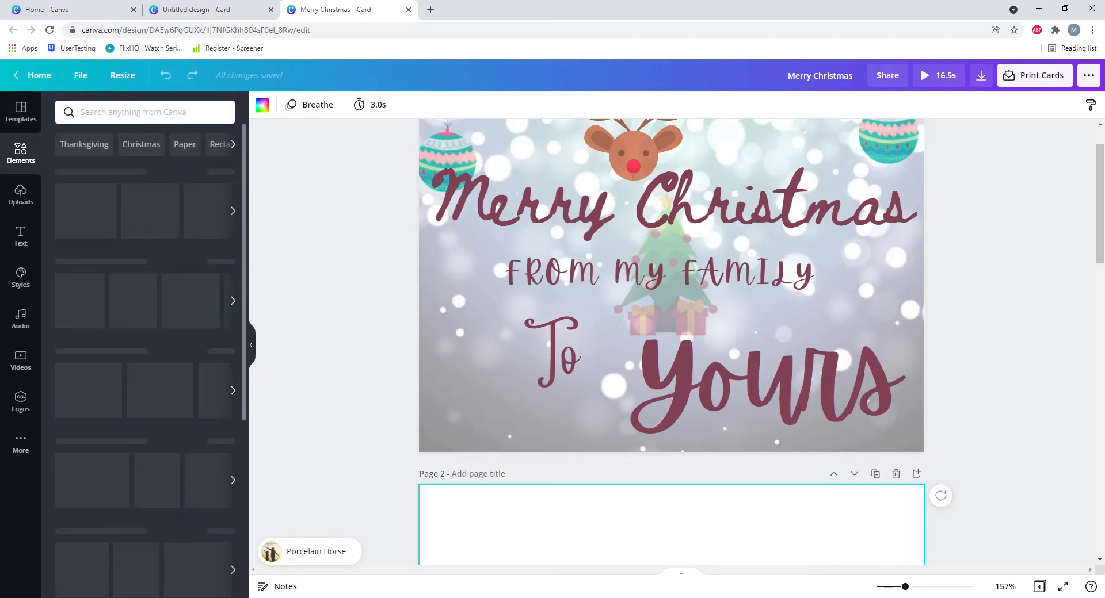
scroll(671, 259, "up", 1)
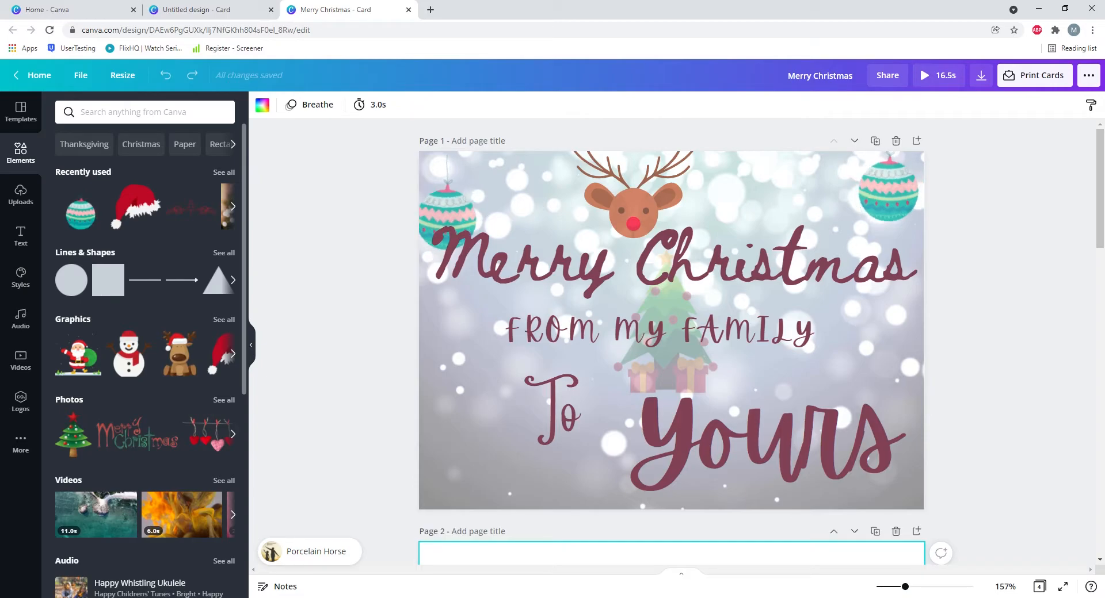
left_click(224, 172)
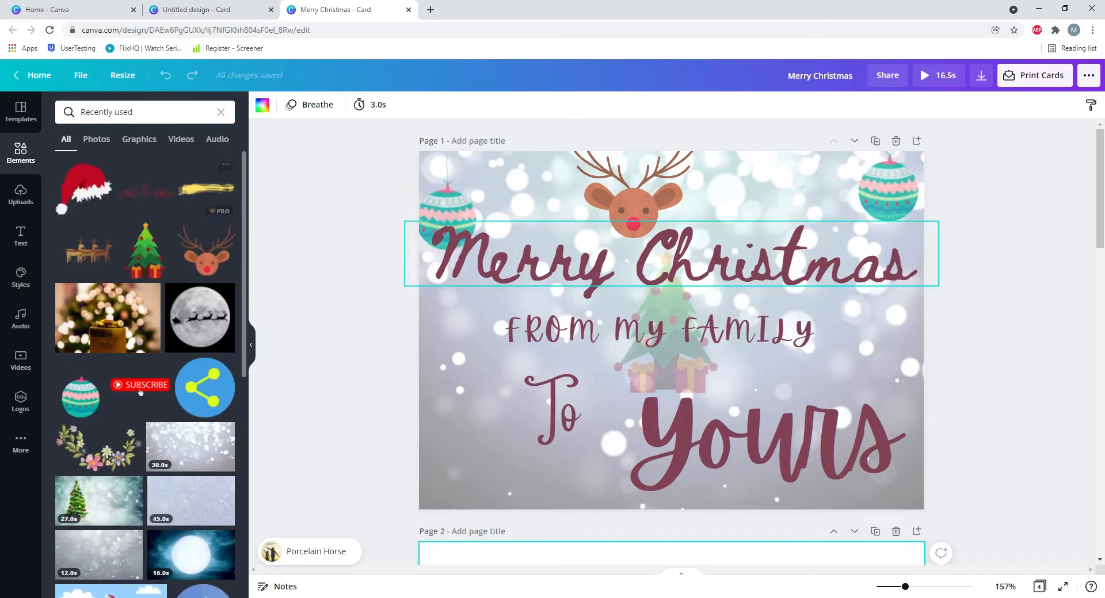
- Add the 30-second falling-snow bokeh video from the recently used elements to the blank second page
scroll(140, 393, "down", 5)
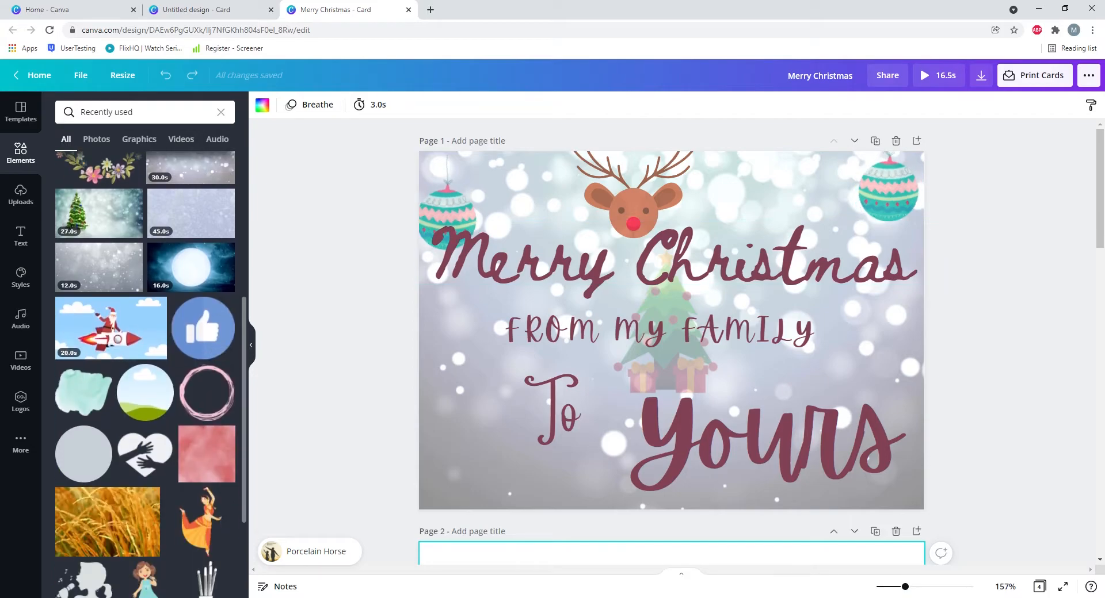
scroll(144, 374, "up", 3)
scroll(667, 340, "down", 5)
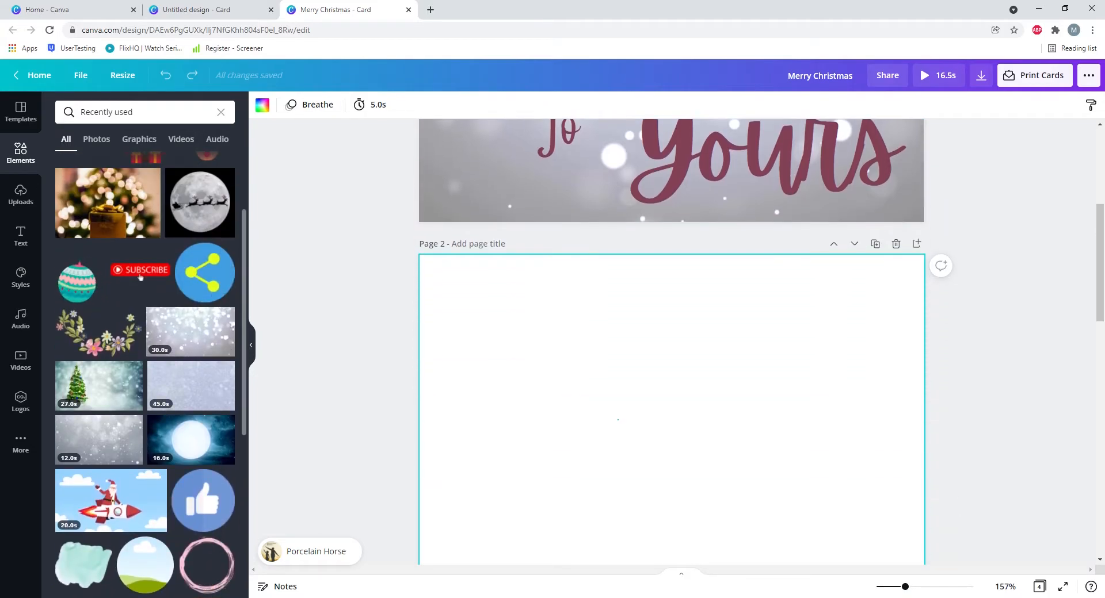
left_click(190, 332)
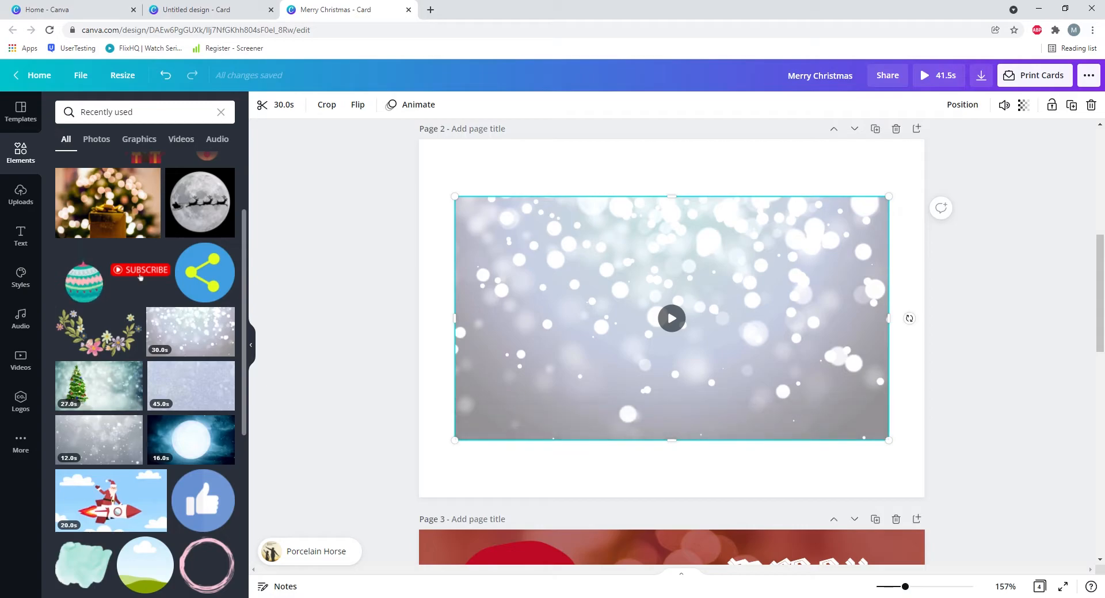
- Enlarge and stretch the snow video so that it covers the whole second page as its background
left_click_drag(445, 248, 422, 235)
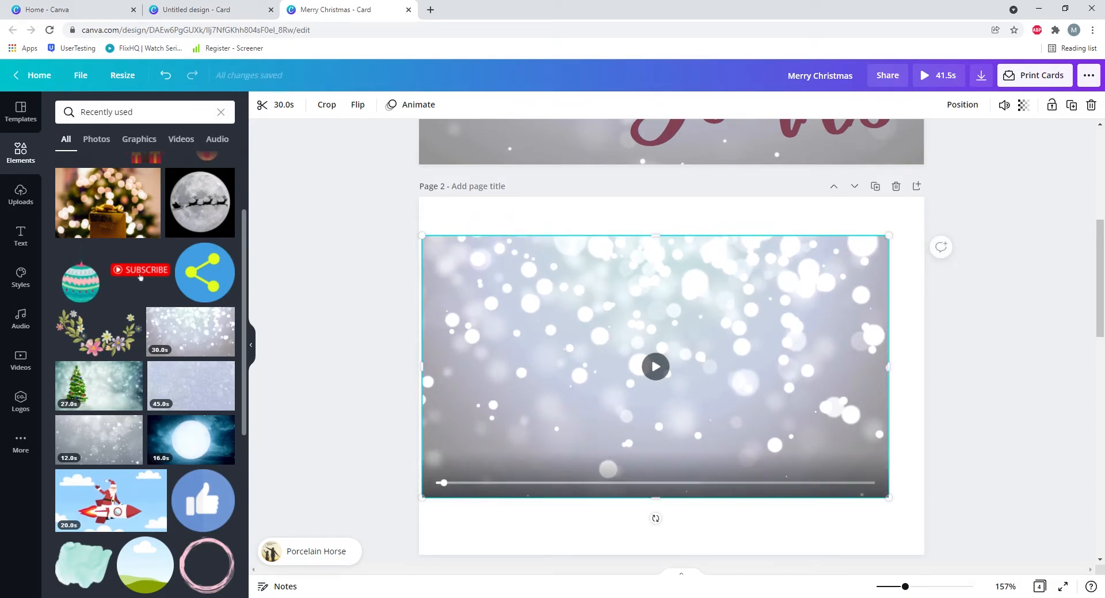
left_click_drag(889, 366, 924, 367)
scroll(673, 345, "down", 2)
scroll(674, 346, "up", 2)
left_click_drag(673, 235, 673, 197)
scroll(674, 346, "down", 2)
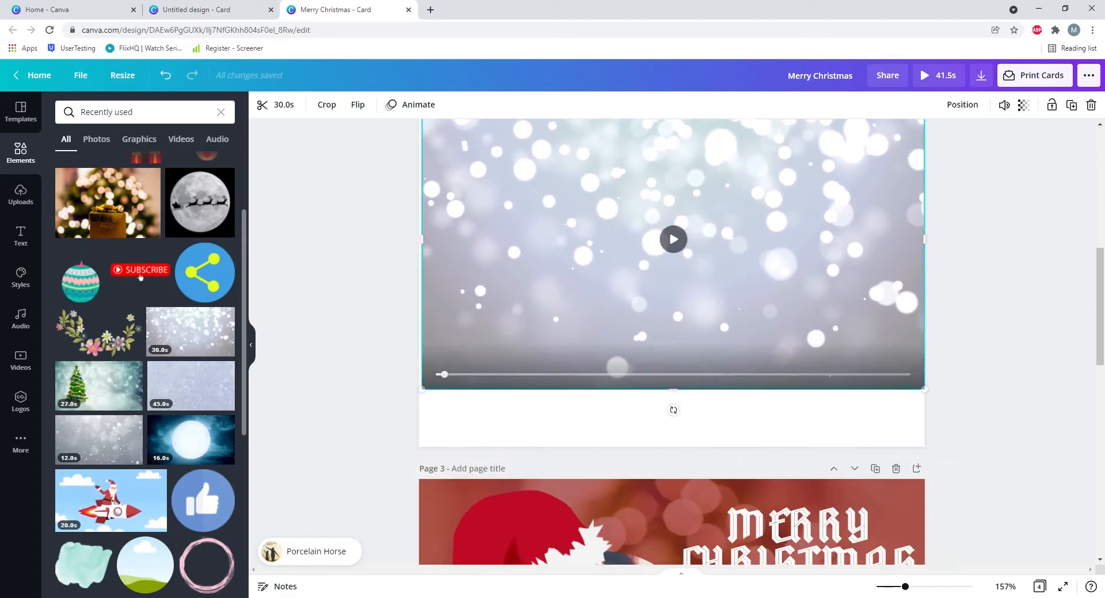
left_click_drag(673, 382, 673, 439)
- Add a heading to the second page reading "merry christmas"
scroll(672, 342, "up", 8)
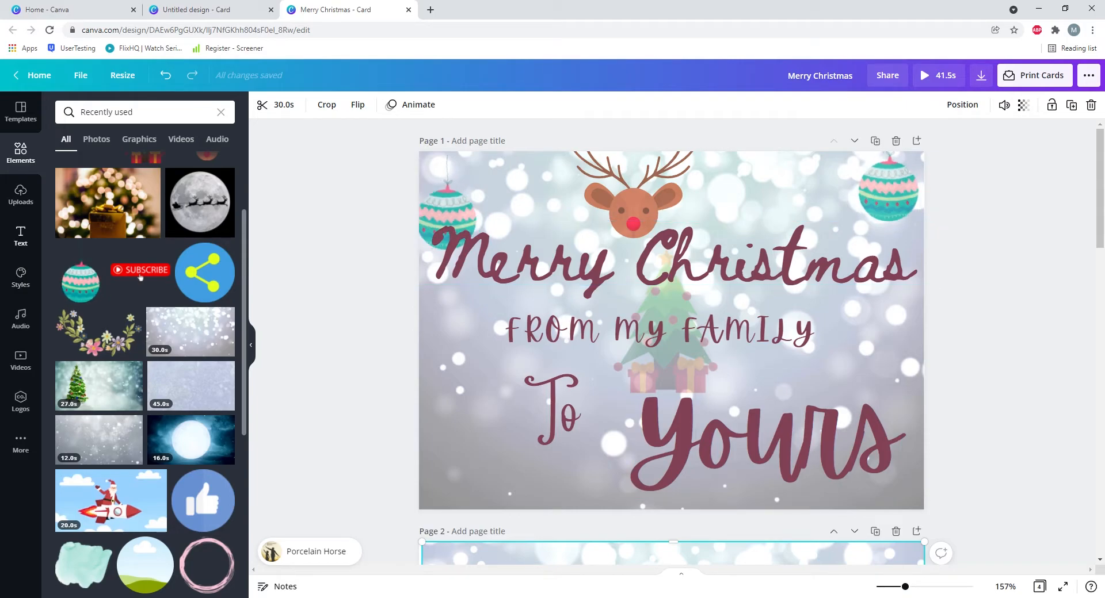
left_click(20, 236)
scroll(766, 432, "down", 5)
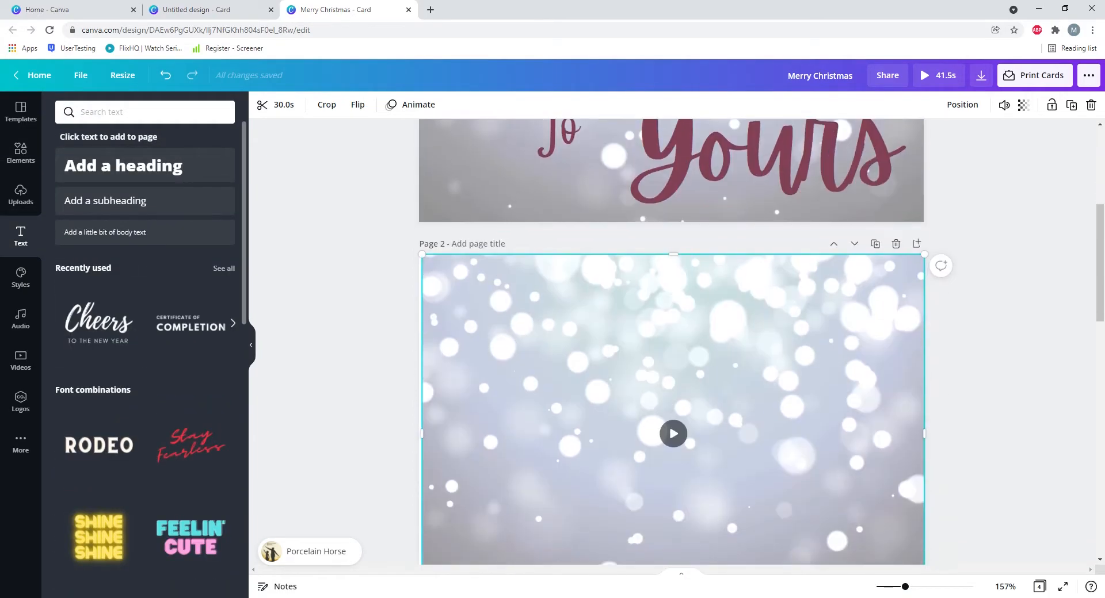
left_click(145, 172)
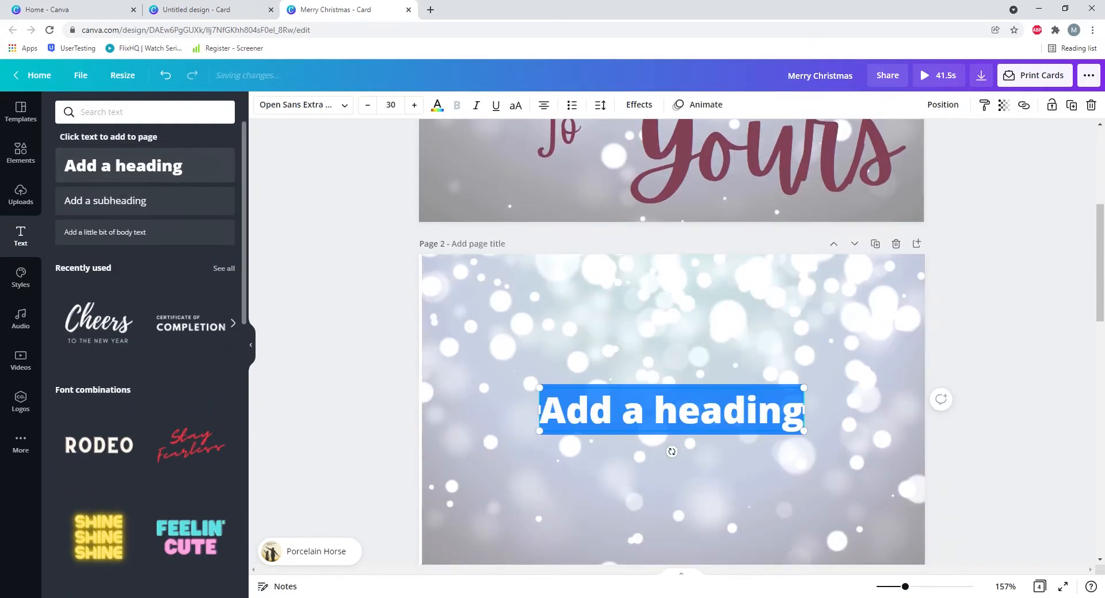
type("meryy")
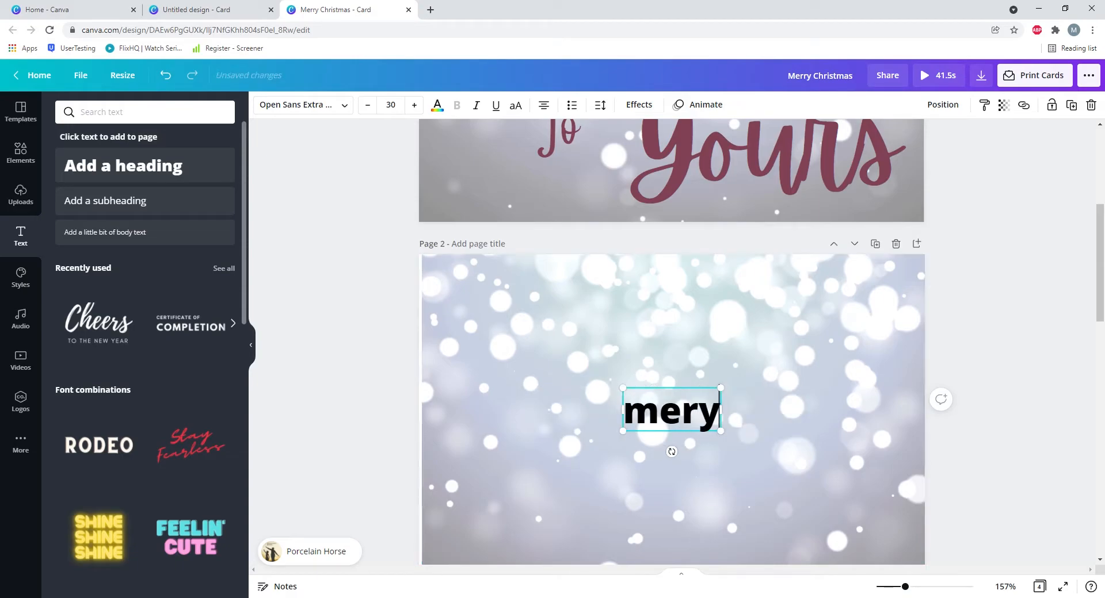
key("BackSpace")
type("ry christma")
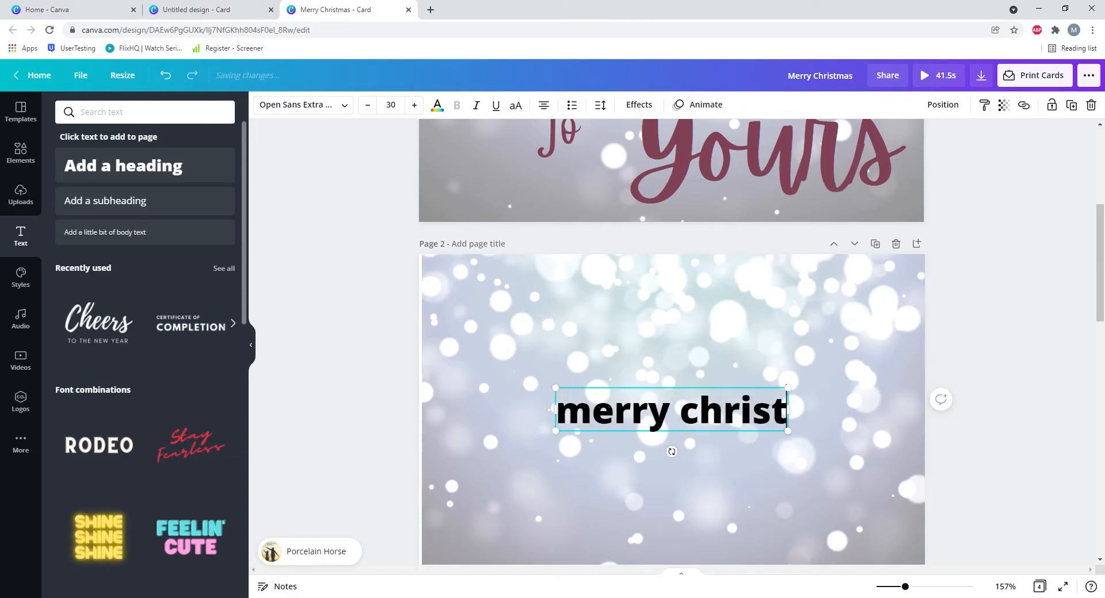
key("BackSpace")
type("mas")
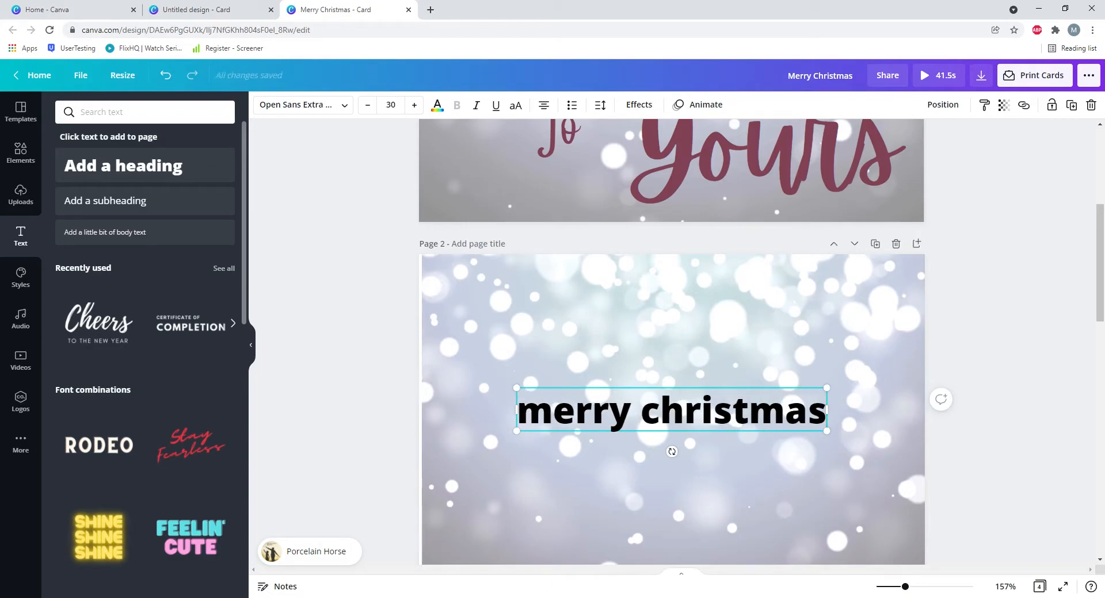
- Check the font of the cover's Merry Christmas title, then apply the Quattrocento and Josefin Sans style with its colour palette to page 2
scroll(690, 339, "up", 5)
left_click(690, 256)
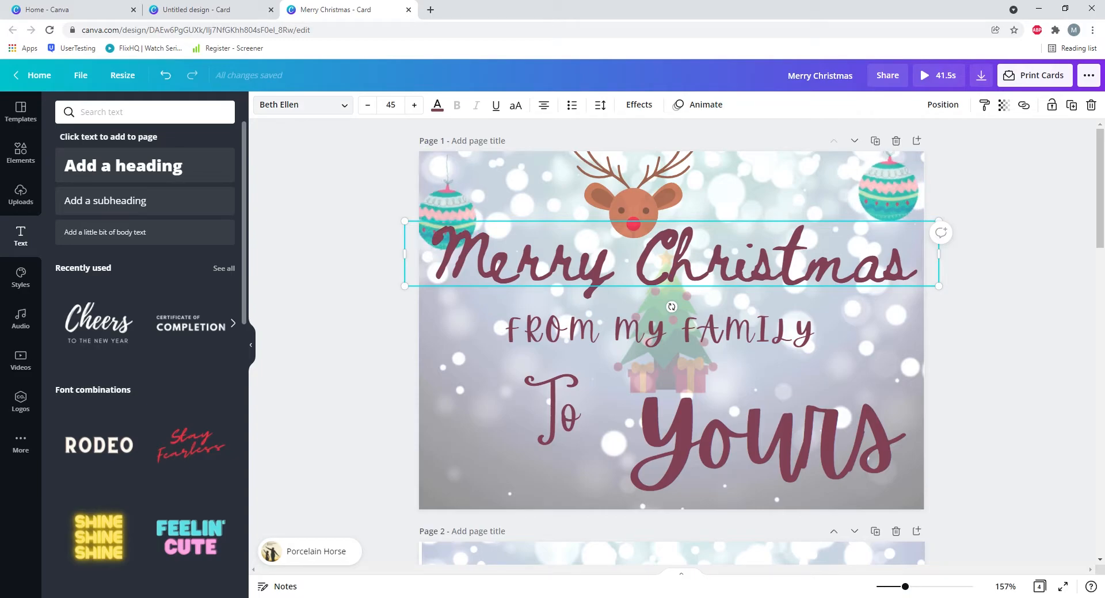
scroll(671, 342, "down", 4)
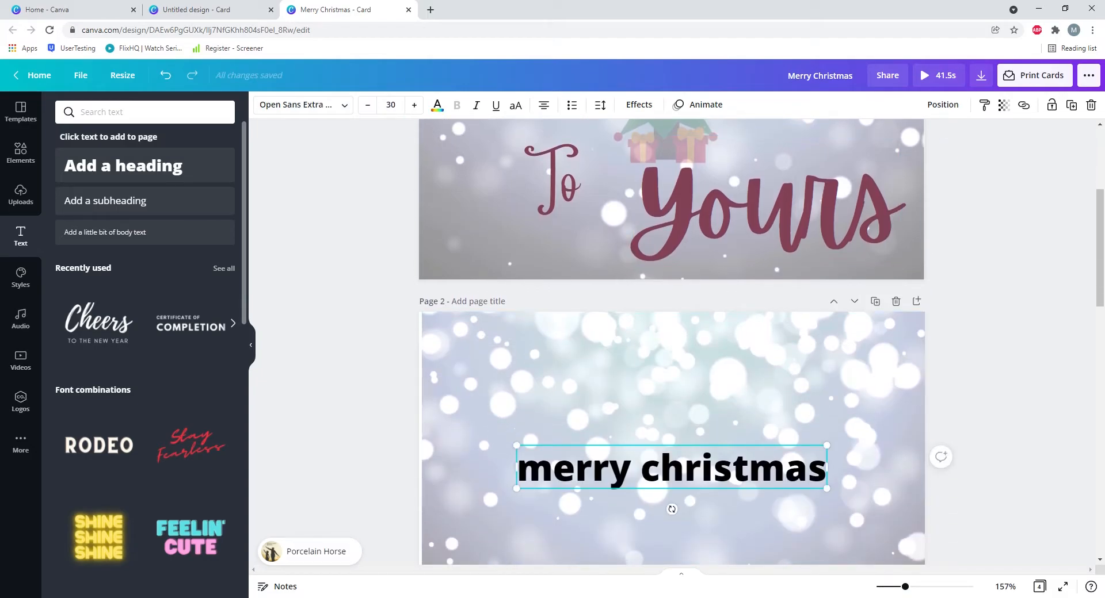
left_click(20, 277)
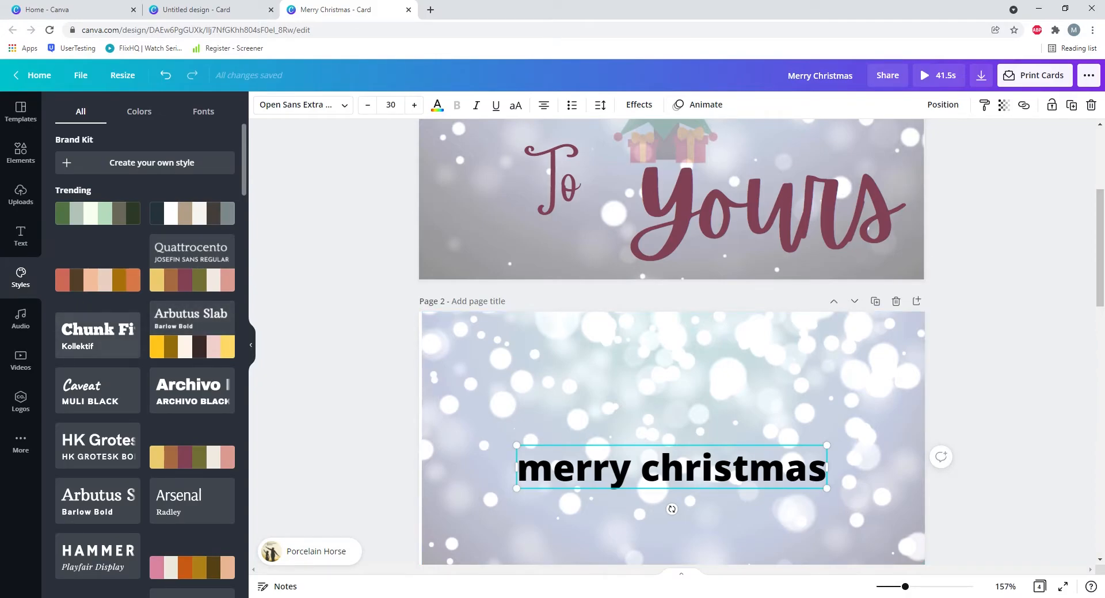
scroll(145, 345, "down", 6)
scroll(145, 346, "up", 6)
scroll(671, 342, "down", 3)
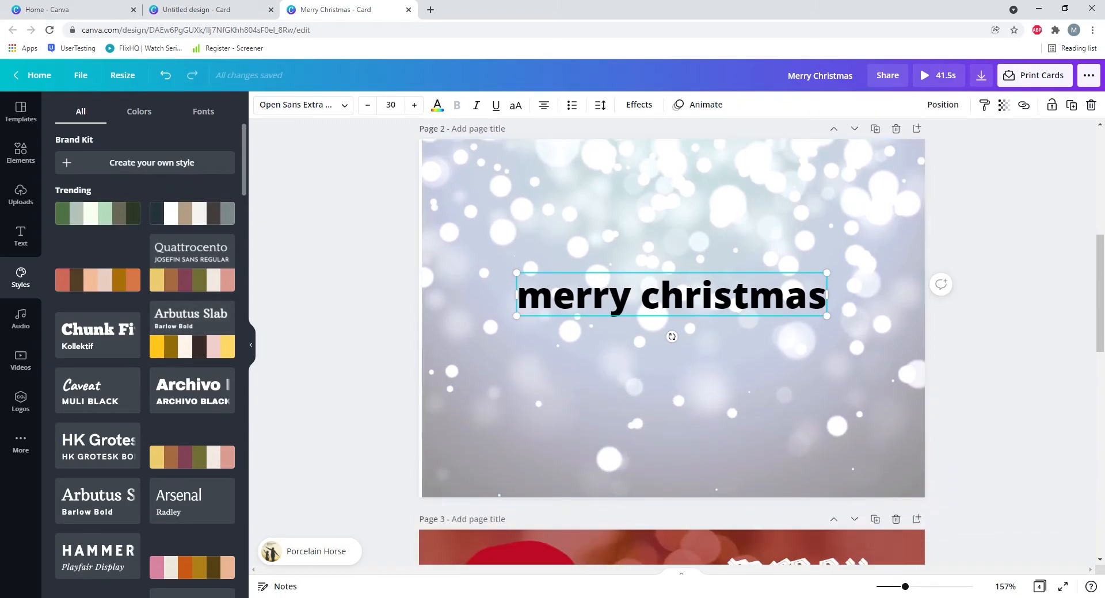
scroll(671, 341, "up", 2)
scroll(671, 342, "up", 1)
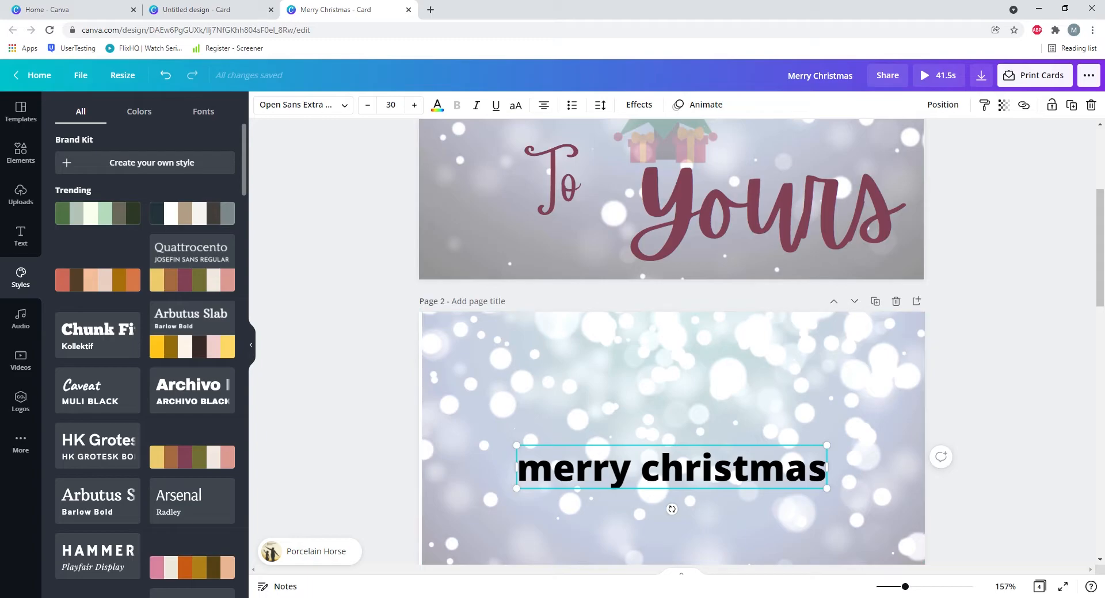
left_click(192, 253)
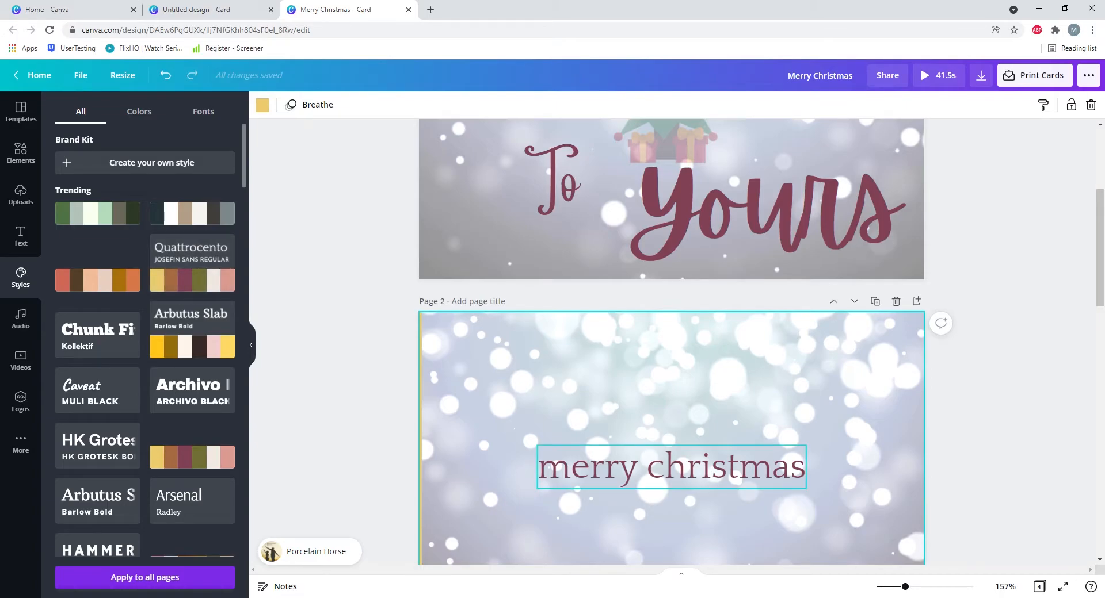
- Change the font of the page 2 heading to Beth Ellen
left_click(671, 467)
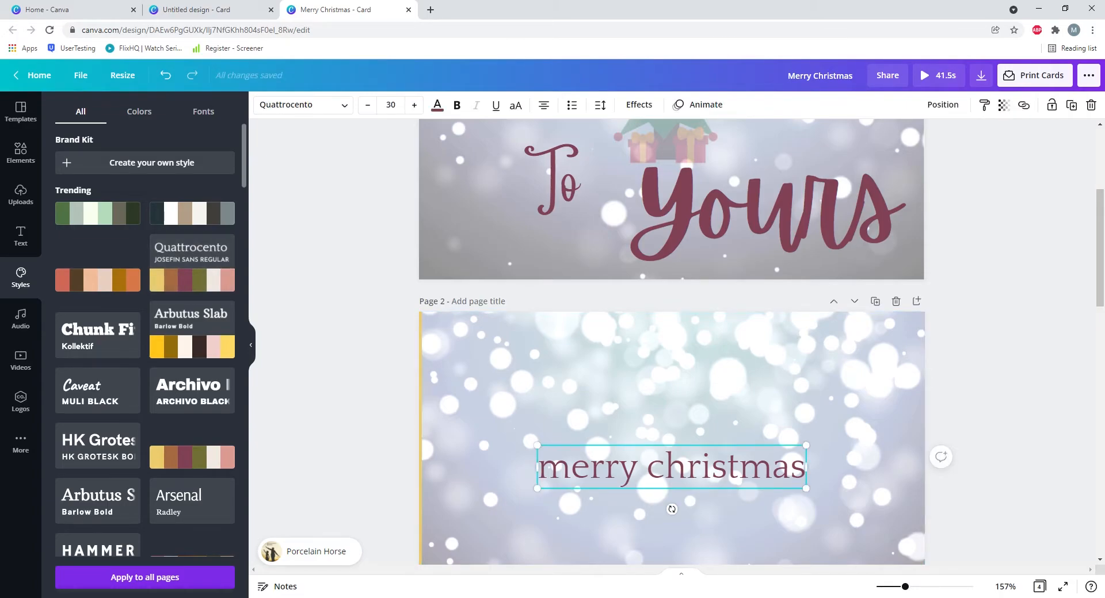
scroll(671, 345, "up", 2)
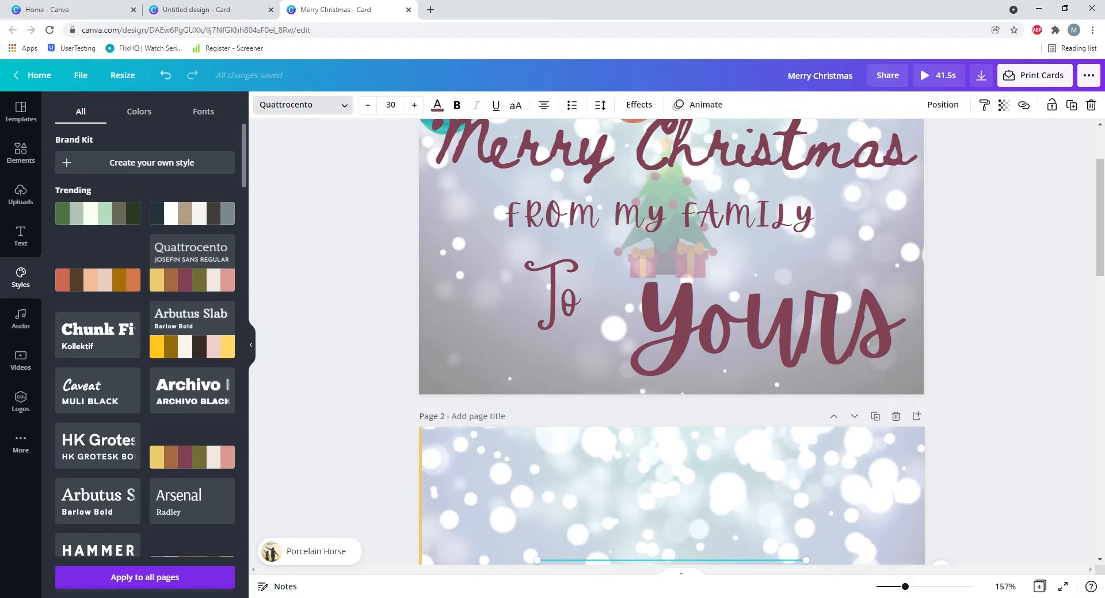
left_click(302, 104)
scroll(671, 342, "down", 6)
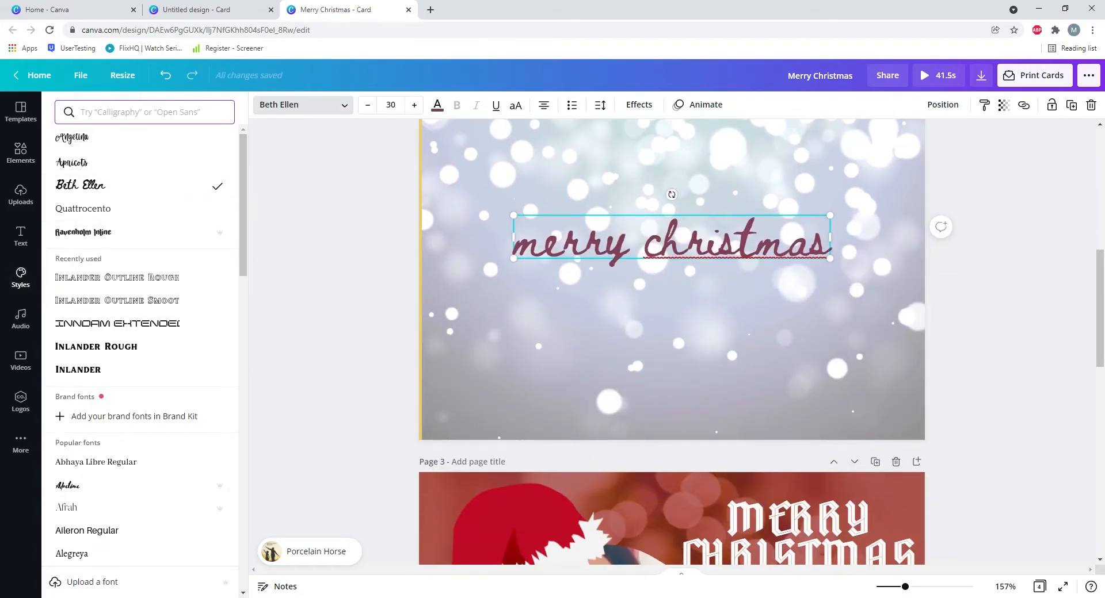
scroll(671, 342, "up", 2)
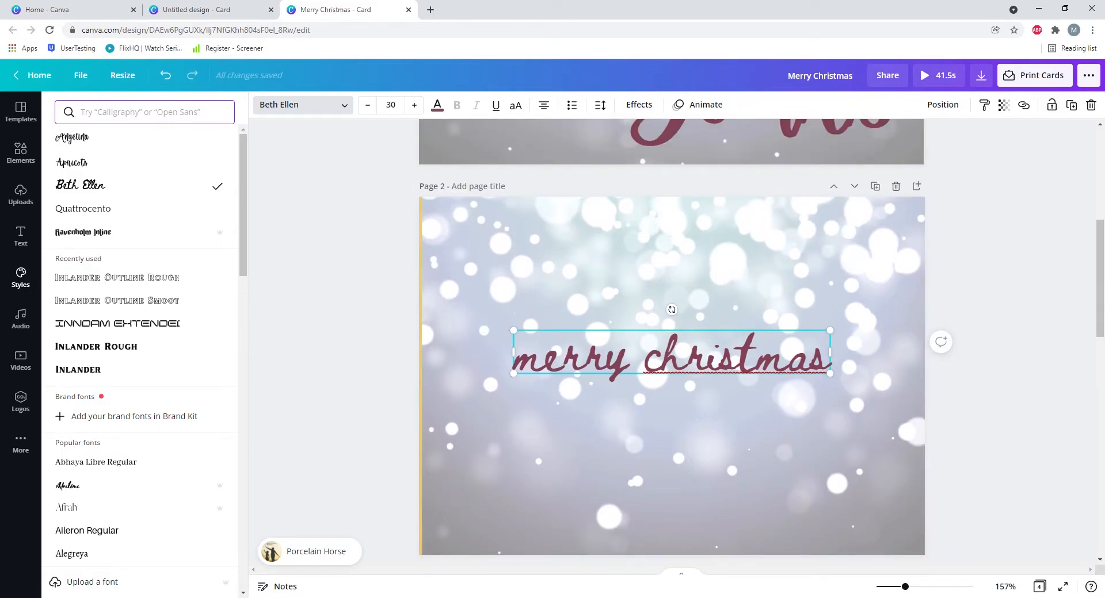
- Move the page 2 heading higher and widen its text box across most of the page
left_click(671, 288)
left_click_drag(671, 352, 590, 308)
left_click_drag(748, 308, 911, 321)
- Set the page 2 heading's font size to 45, matching the cover title, and shift the heading slightly up
scroll(867, 425, "up", 5)
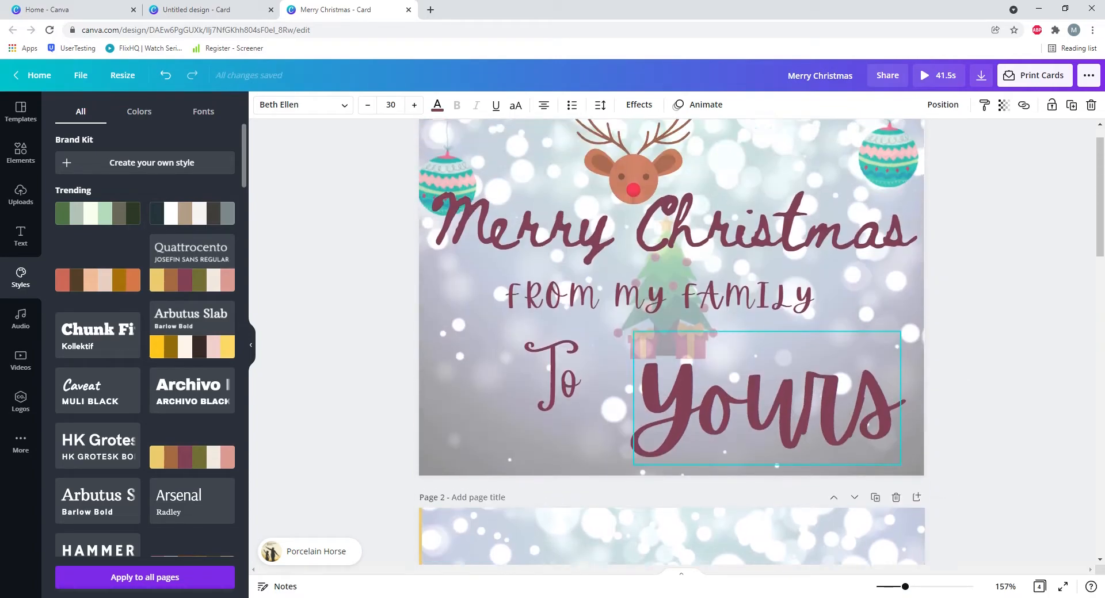
scroll(767, 398, "up", 1)
left_click(671, 253)
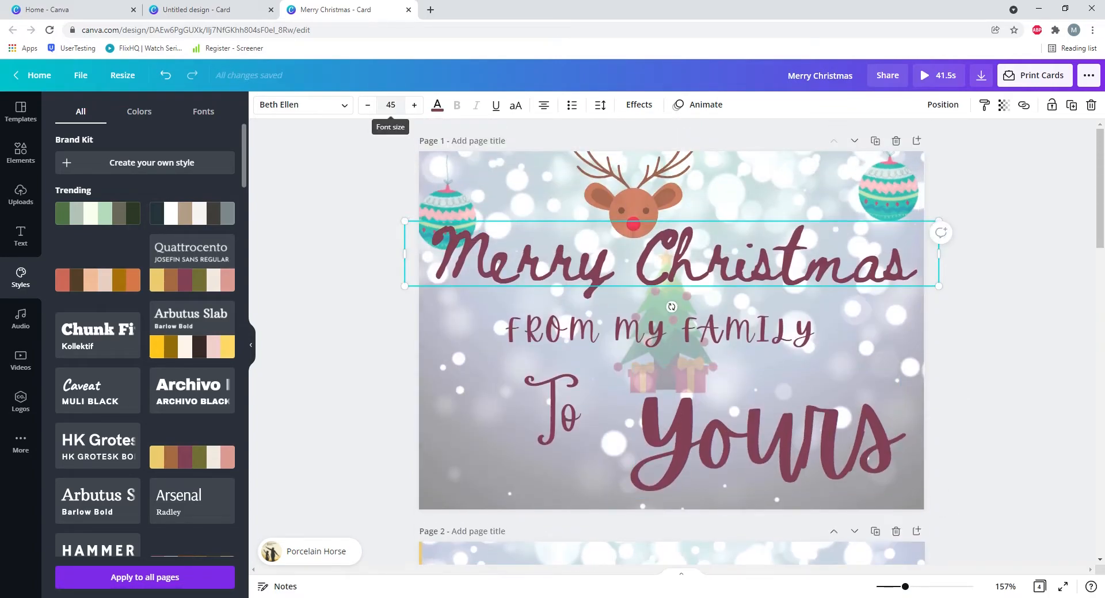
scroll(671, 323, "down", 5)
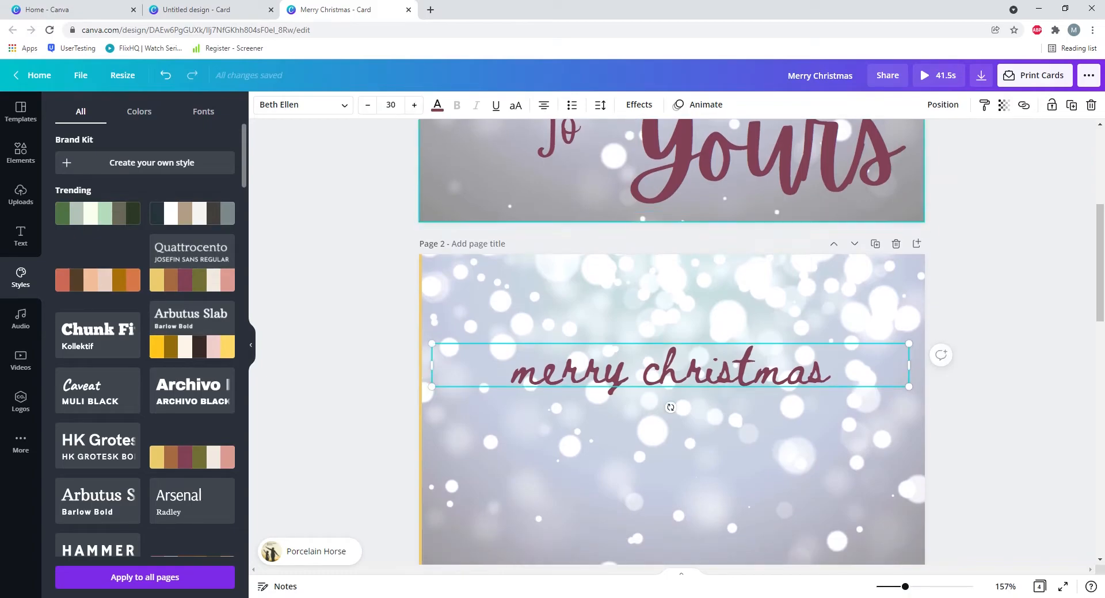
left_click(391, 105)
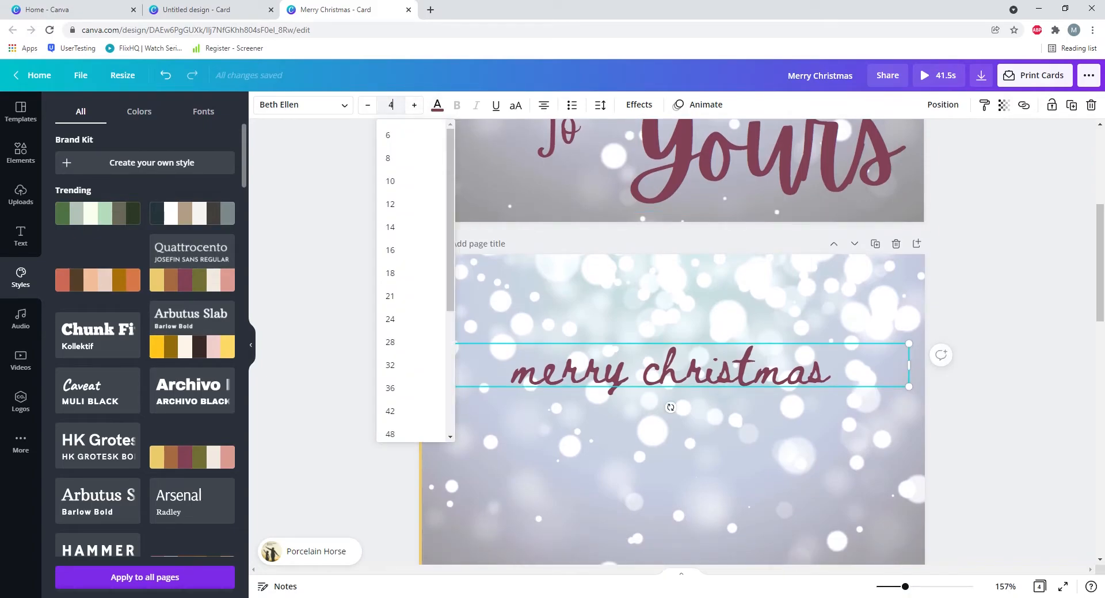
left_click(671, 461)
left_click_drag(671, 375, 671, 353)
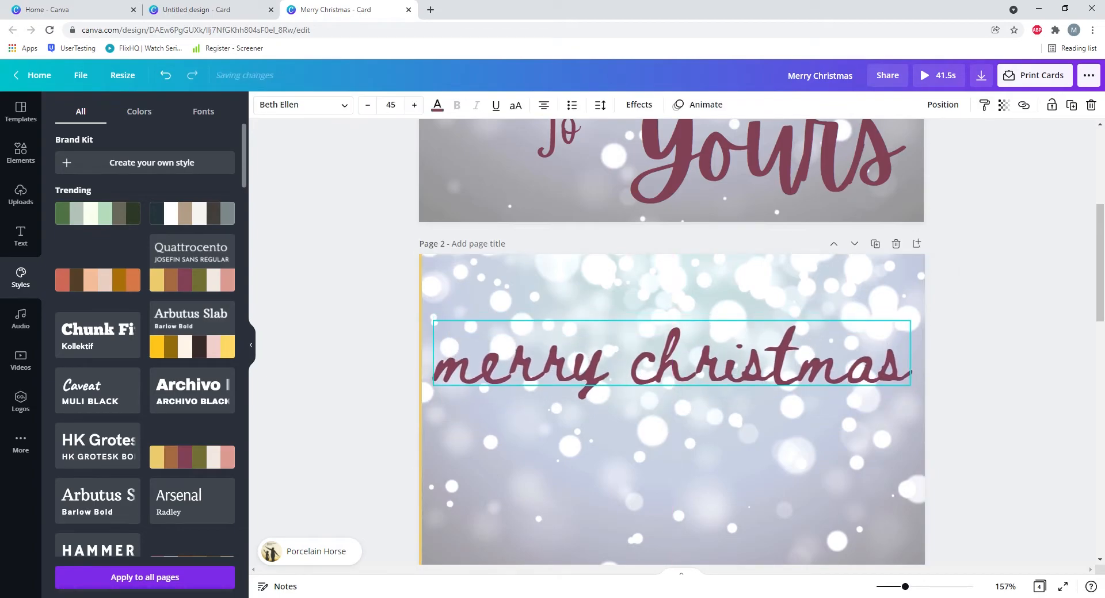
- Capitalize both words of the page 2 heading so that it reads "Merry Christmas"
scroll(671, 354, "up", 5)
scroll(671, 354, "down", 4)
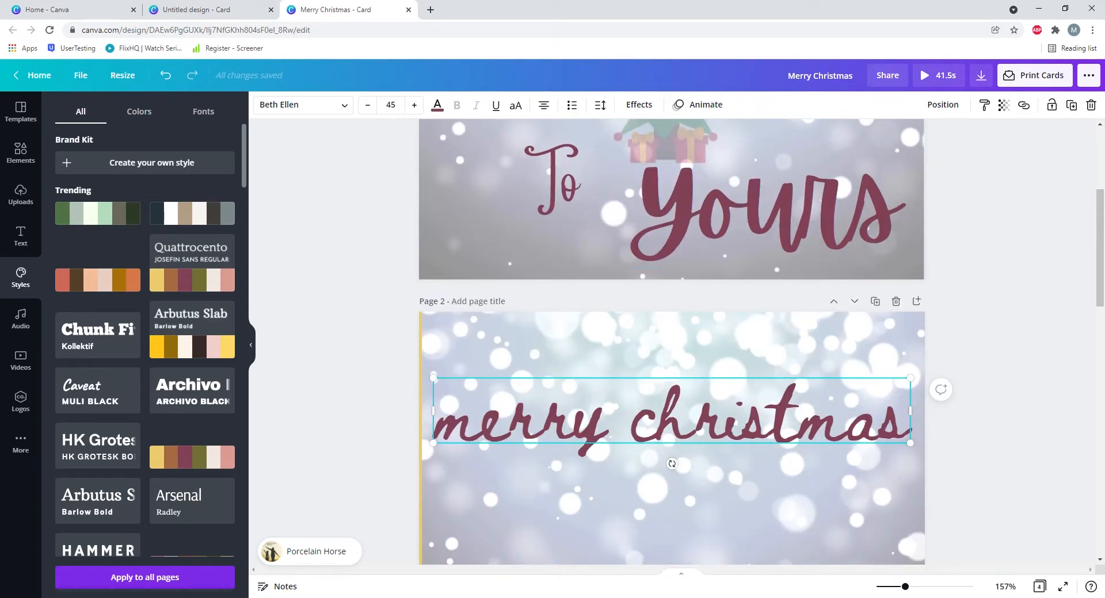
key("BackSpace")
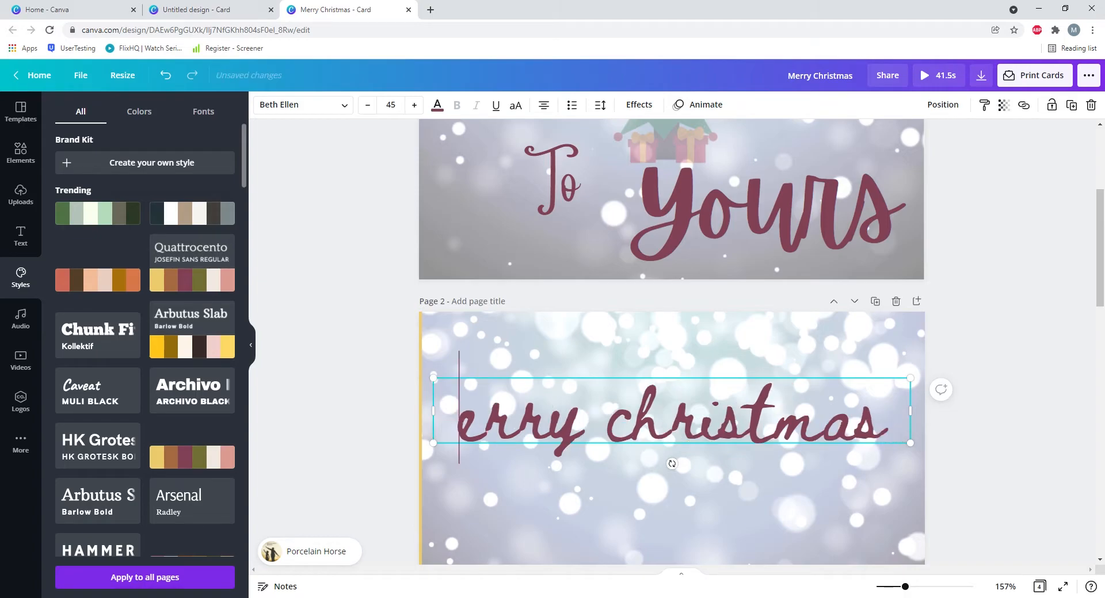
type("M")
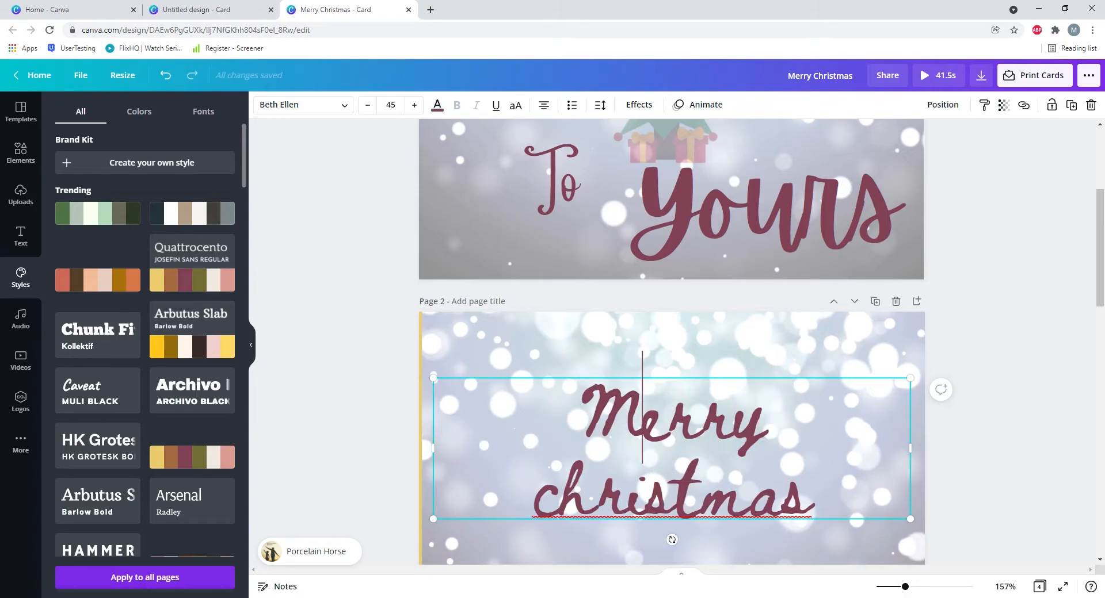
key("BackSpace")
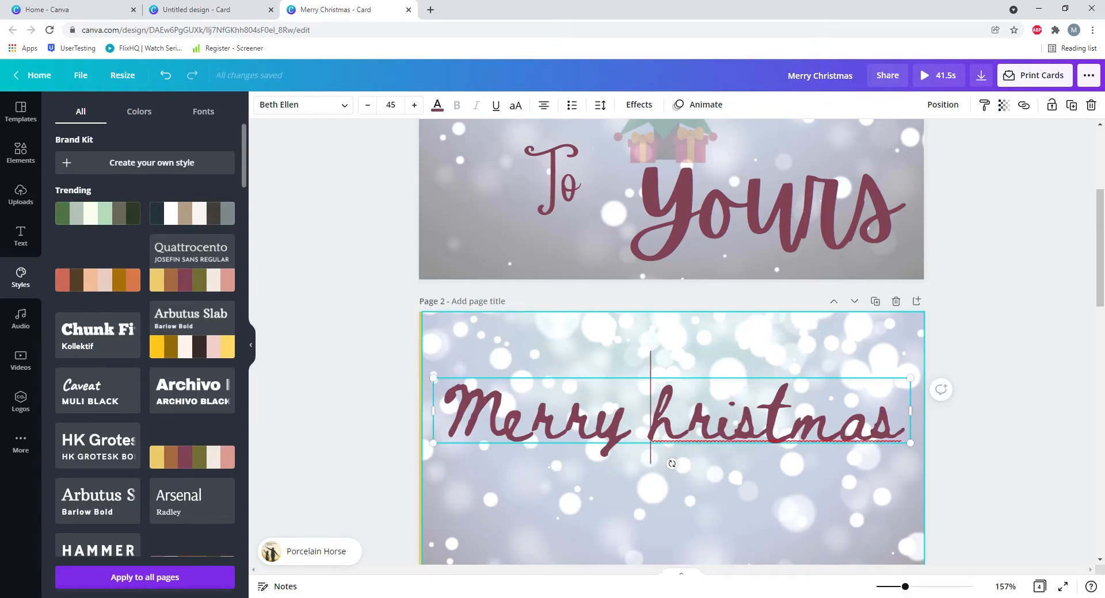
type("C")
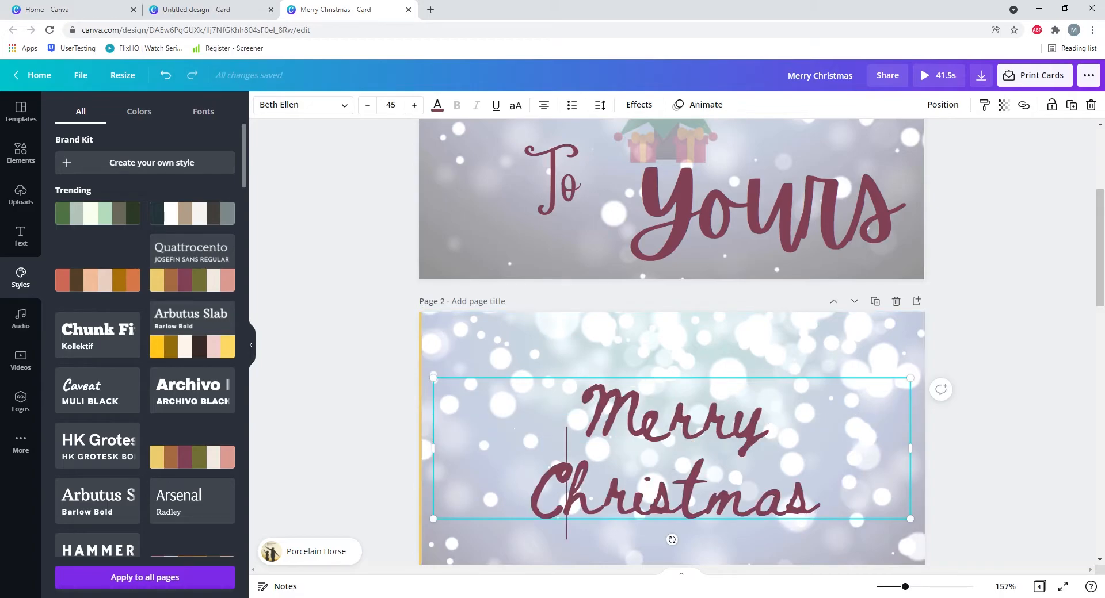
- Widen the heading's text box to fit Merry Christmas on one line and centre it across page 2
left_click_drag(433, 447, 404, 447)
key("shift+Right")
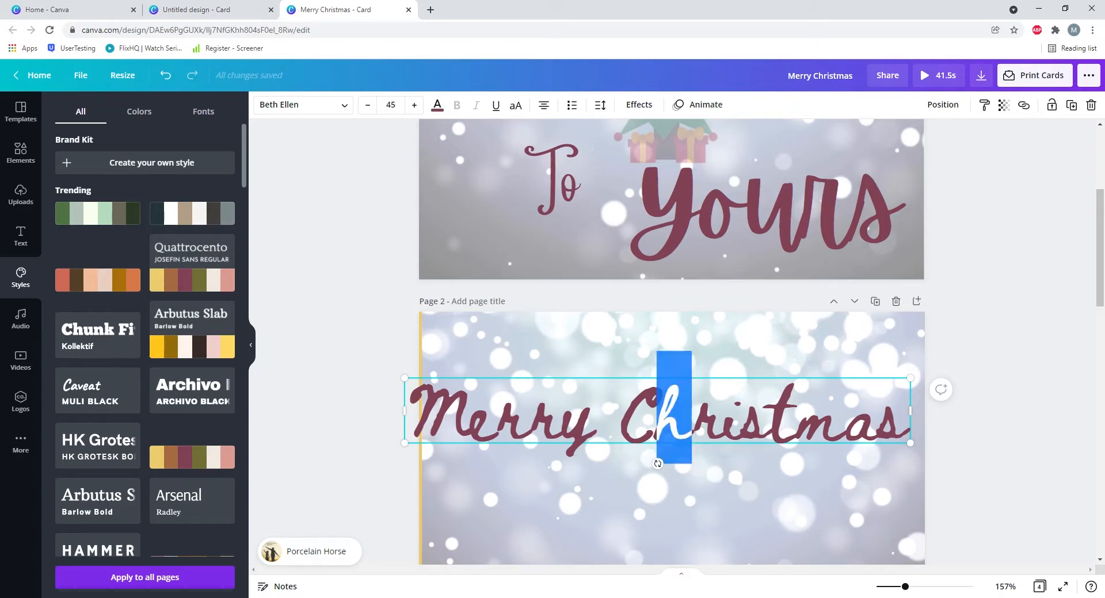
left_click(744, 411)
left_click_drag(725, 411, 823, 430)
left_click(915, 489)
scroll(822, 430, "down", 3)
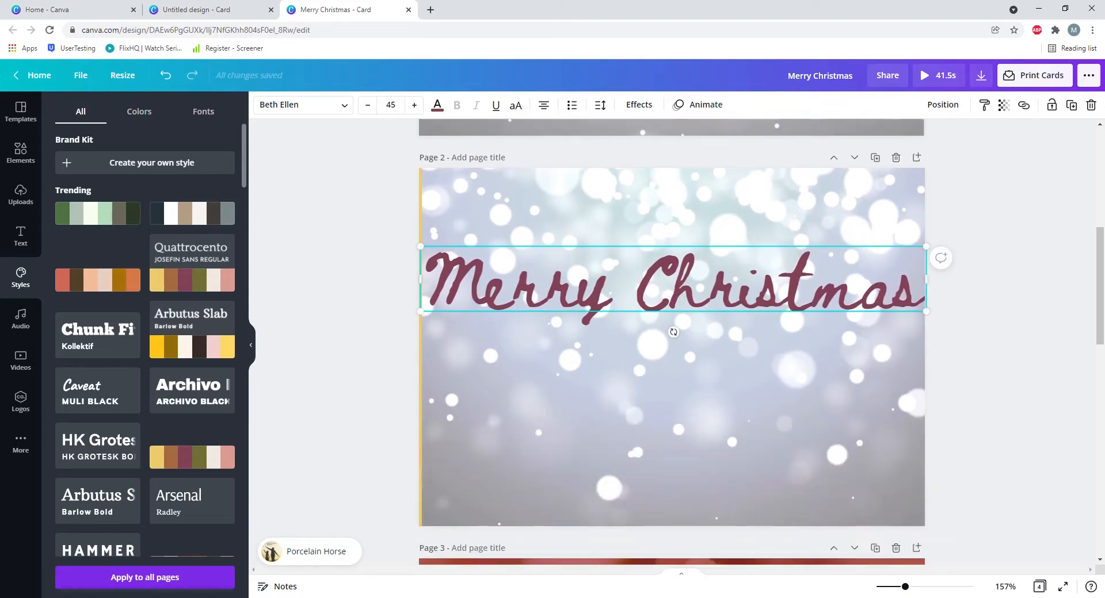
key("Escape")
- Add a subheading to page 2 reading "from my family", following the wording on the page 1 cover
scroll(672, 342, "up", 6)
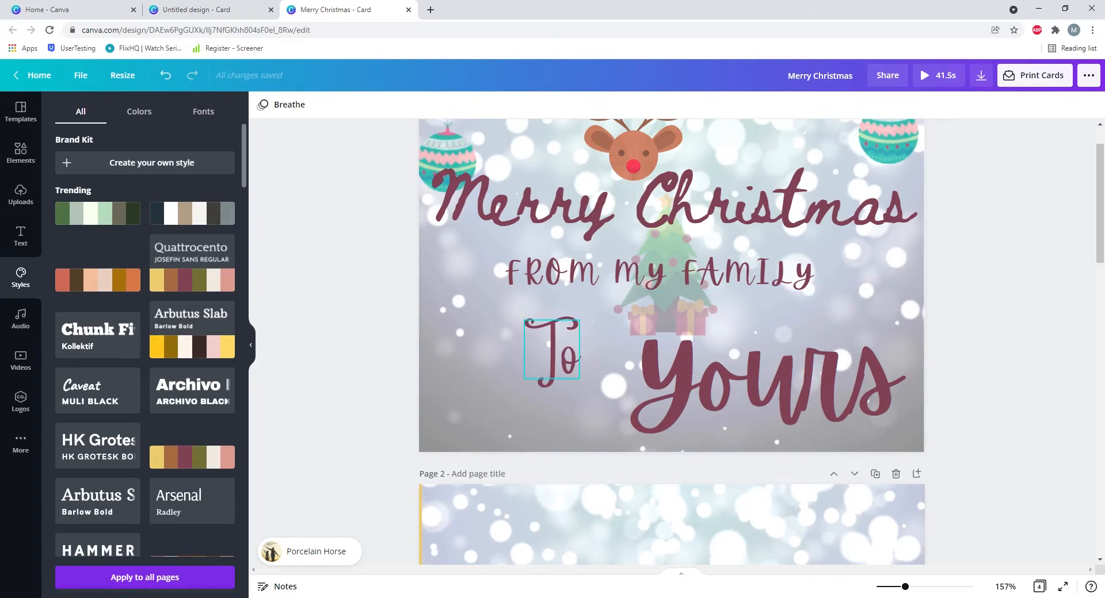
scroll(671, 342, "down", 2)
left_click(20, 235)
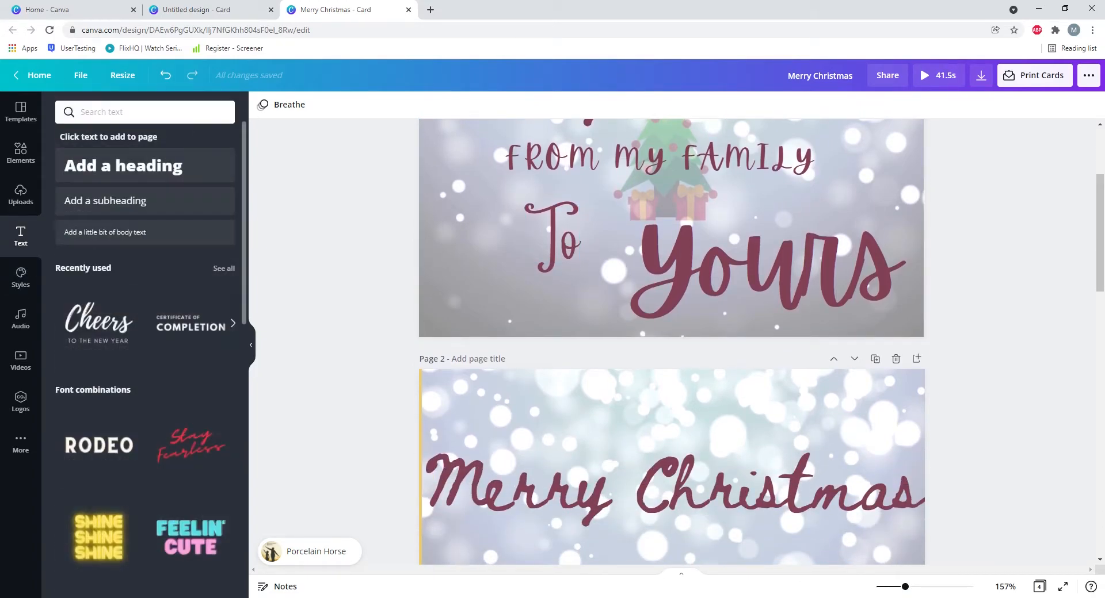
scroll(671, 342, "down", 3)
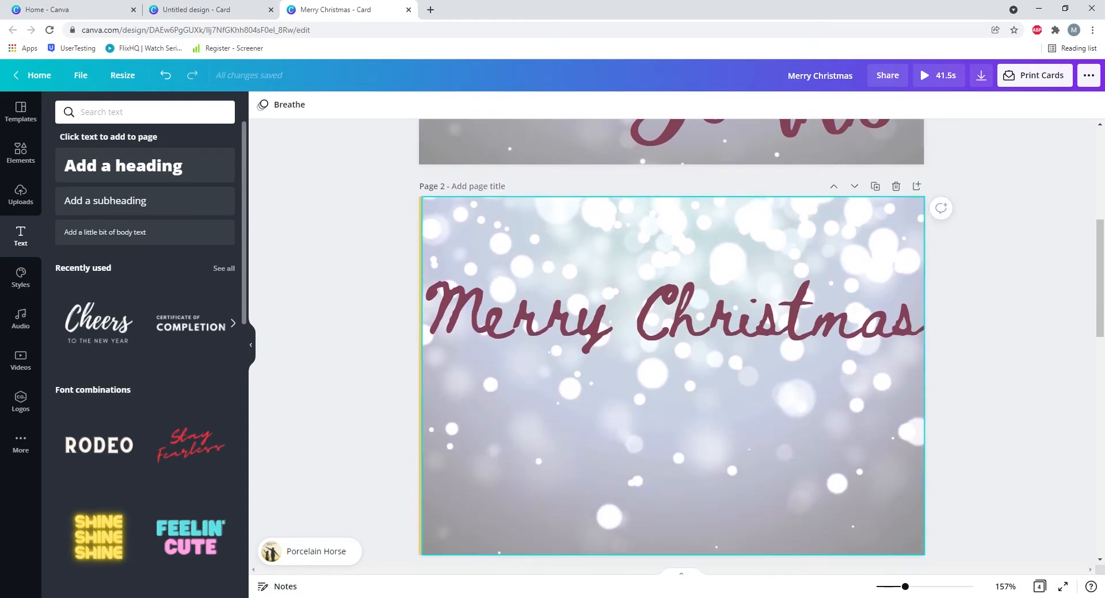
scroll(672, 342, "up", 2)
left_click(144, 201)
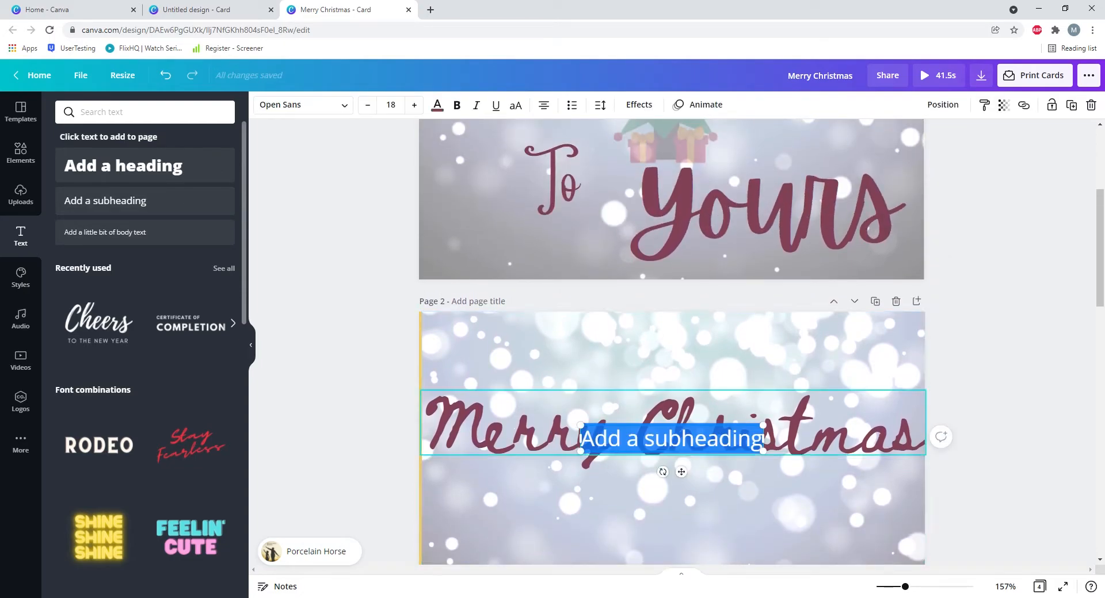
scroll(672, 342, "up", 4)
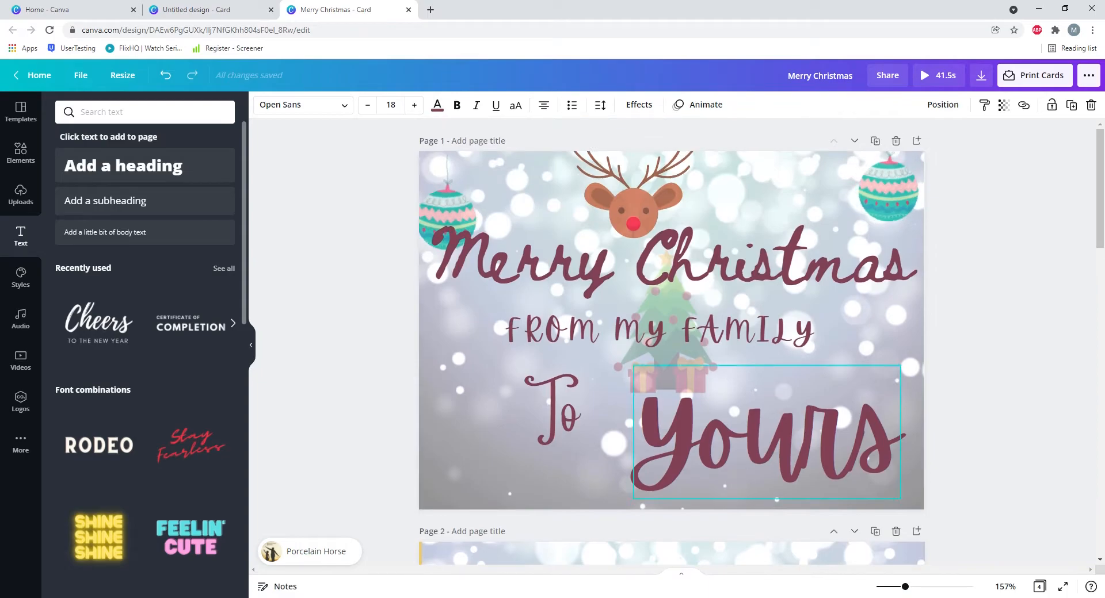
scroll(671, 341, "down", 3)
type("fr")
type("r")
type(" family")
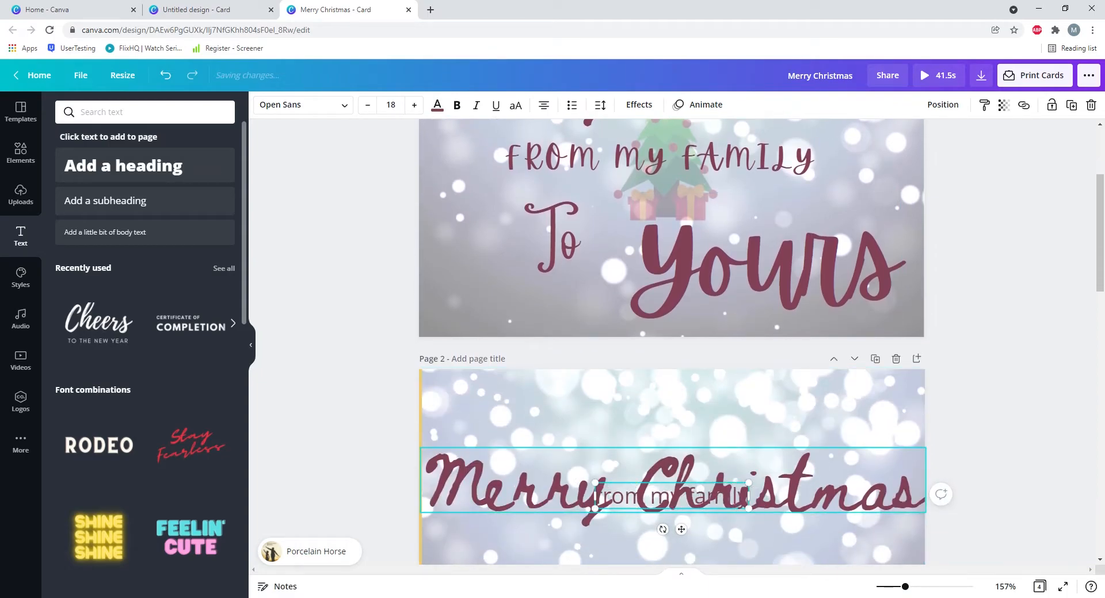
- Move the "from my family" text below the page 2 heading and set its font to Apricots, as on the cover
scroll(671, 341, "up", 3)
left_click(666, 331)
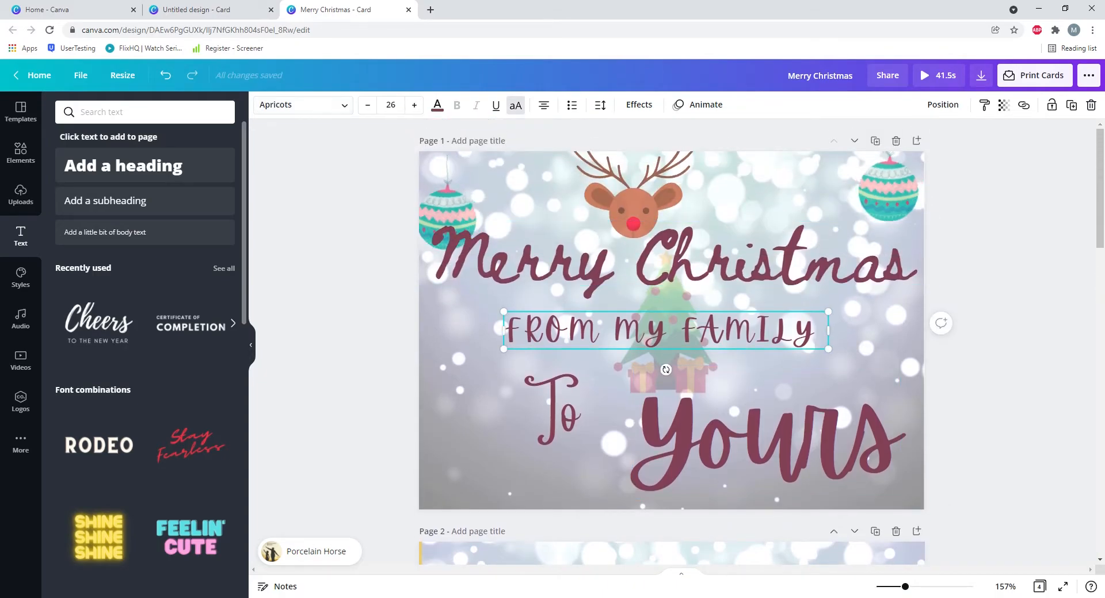
scroll(671, 342, "down", 5)
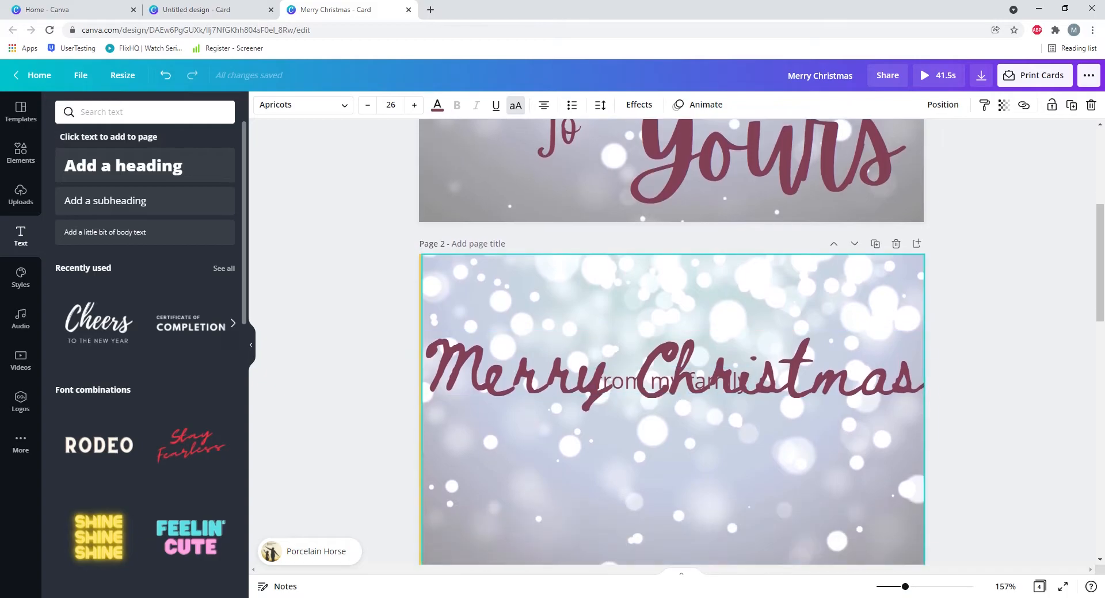
left_click_drag(671, 380, 665, 434)
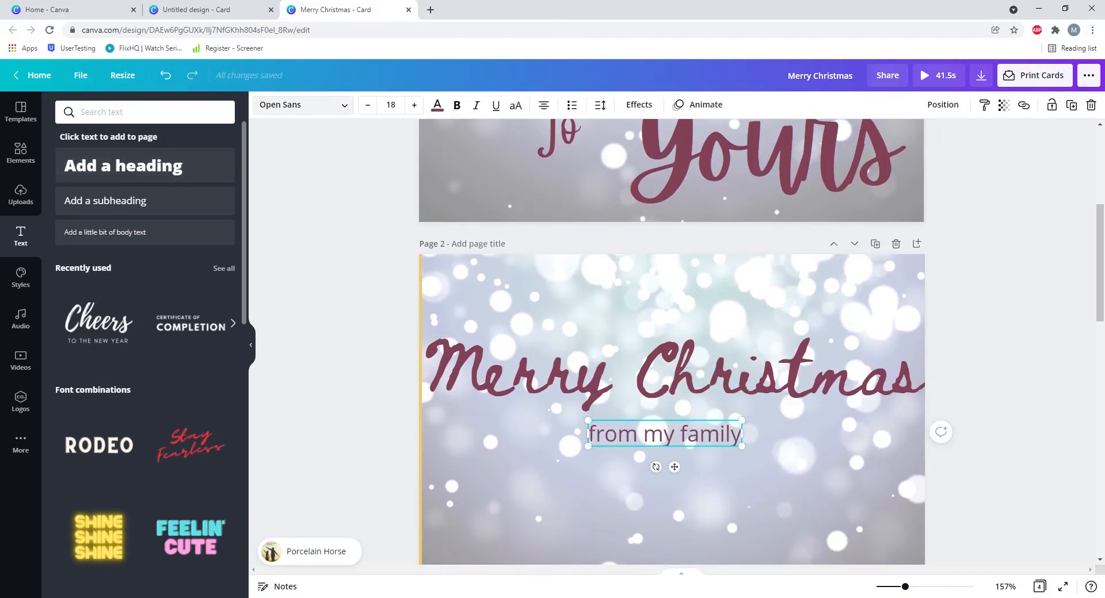
left_click(302, 105)
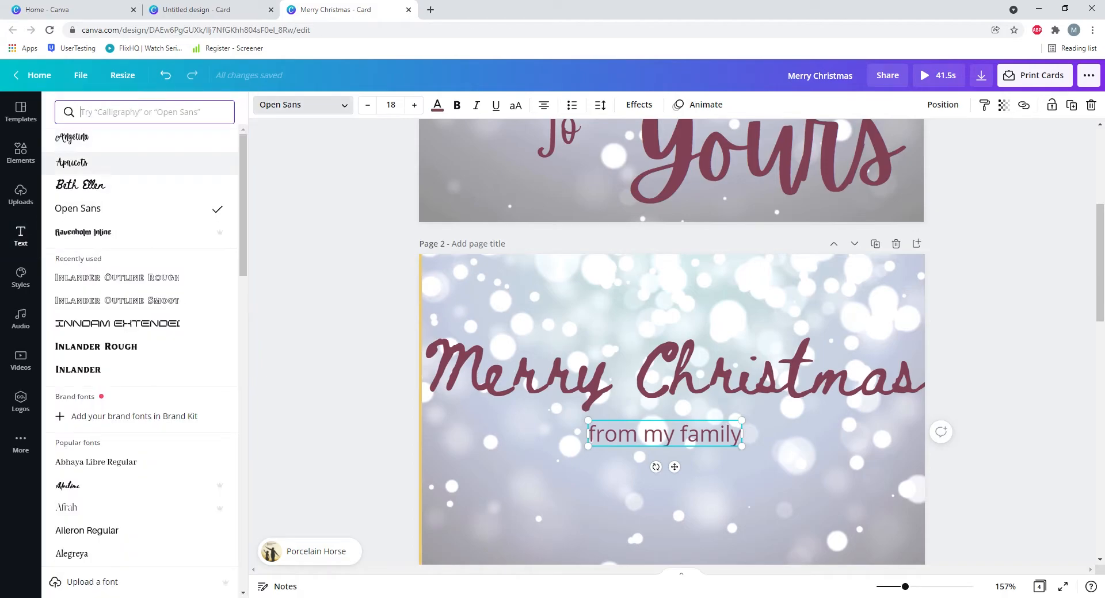
left_click(115, 163)
- Set the page 2 "from my family" text to size 26, matching the cover's subtitle
scroll(671, 368, "up", 4)
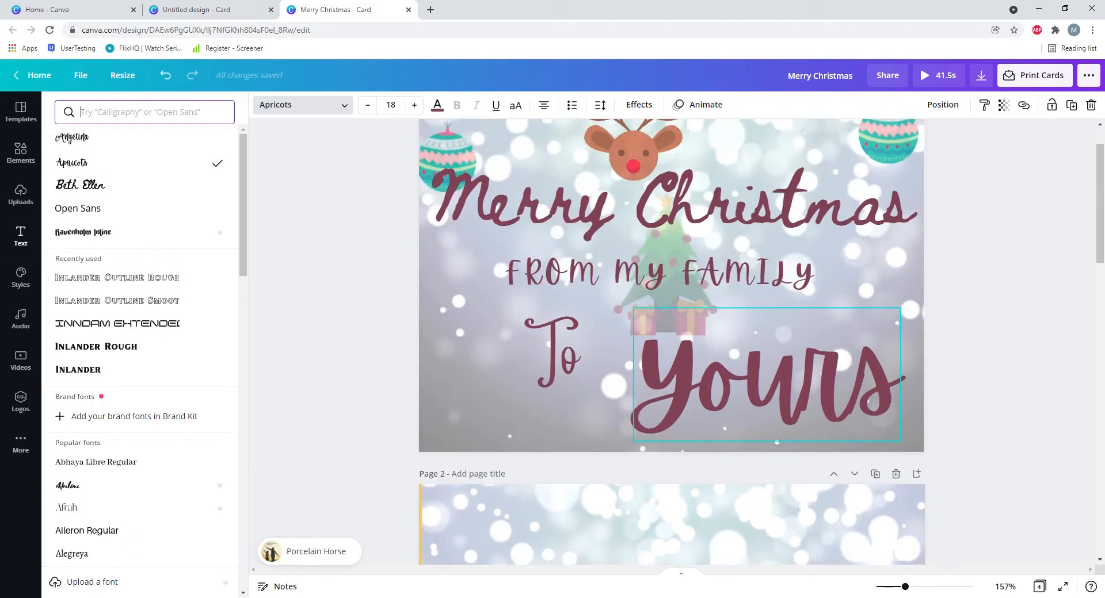
left_click(665, 273)
scroll(671, 342, "down", 5)
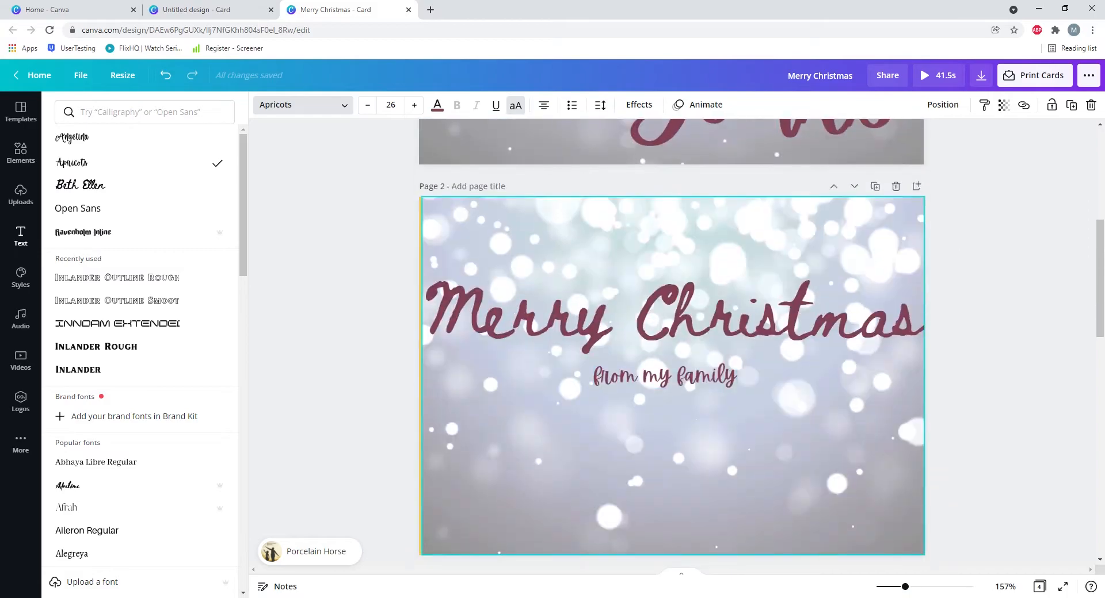
left_click(665, 377)
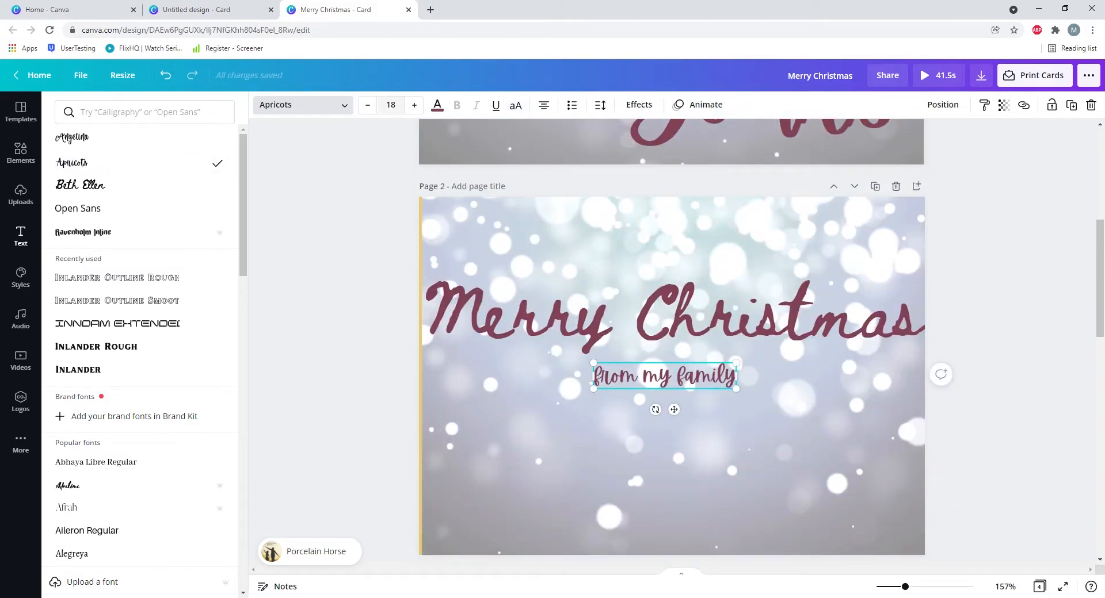
left_click(390, 105)
type("26")
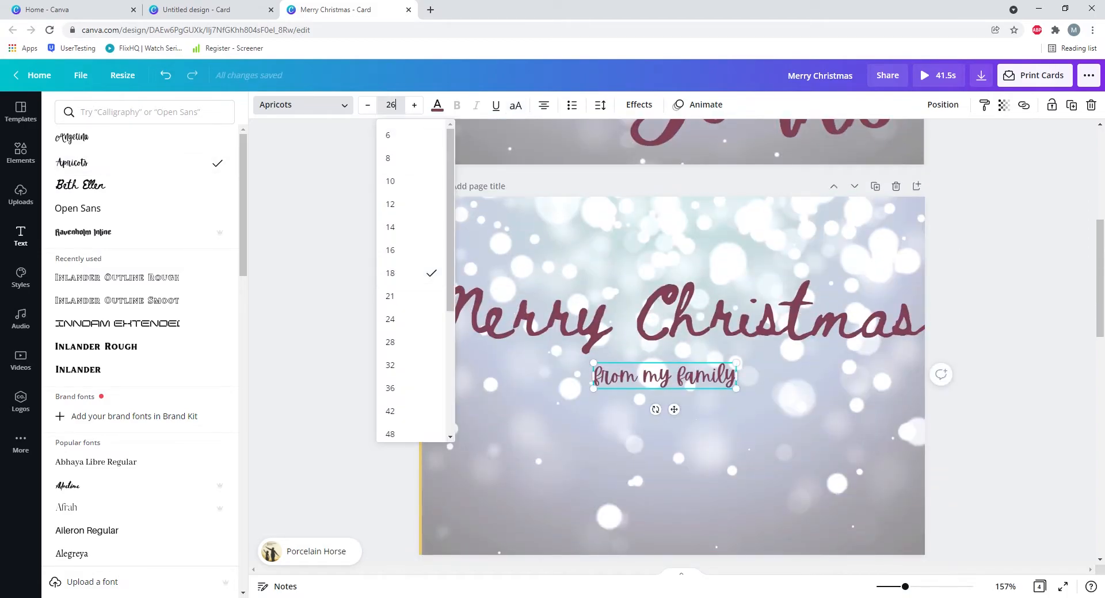
left_click(672, 460)
scroll(671, 342, "up", 4)
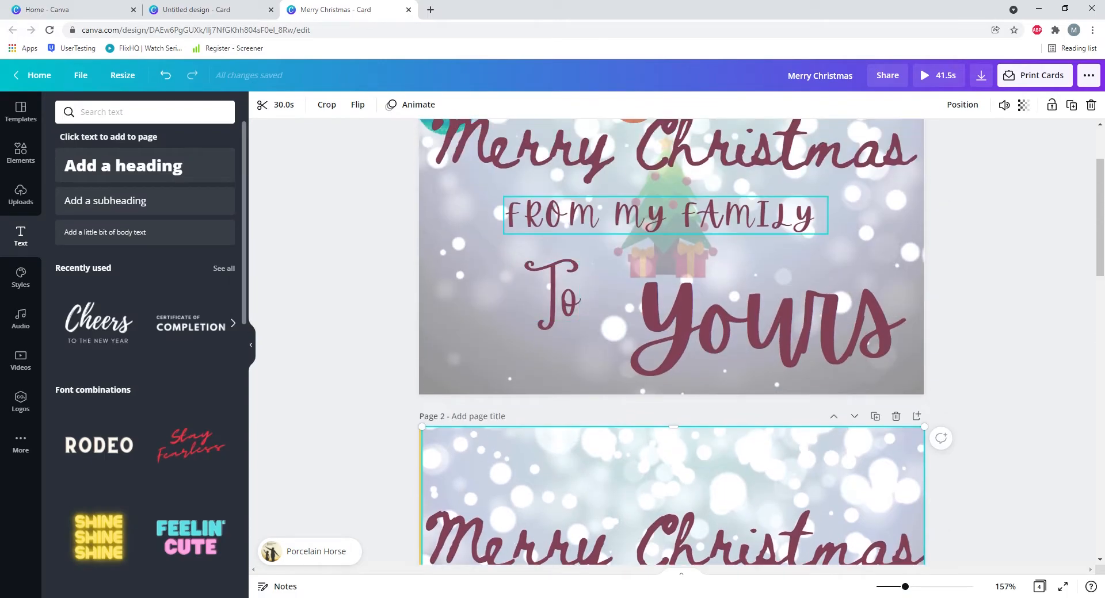
scroll(671, 342, "down", 4)
- Widen the "from my family" text box on both sides and centre it beneath the Merry Christmas heading on page 2
left_click_drag(665, 381, 660, 387)
left_click_drag(763, 388, 785, 387)
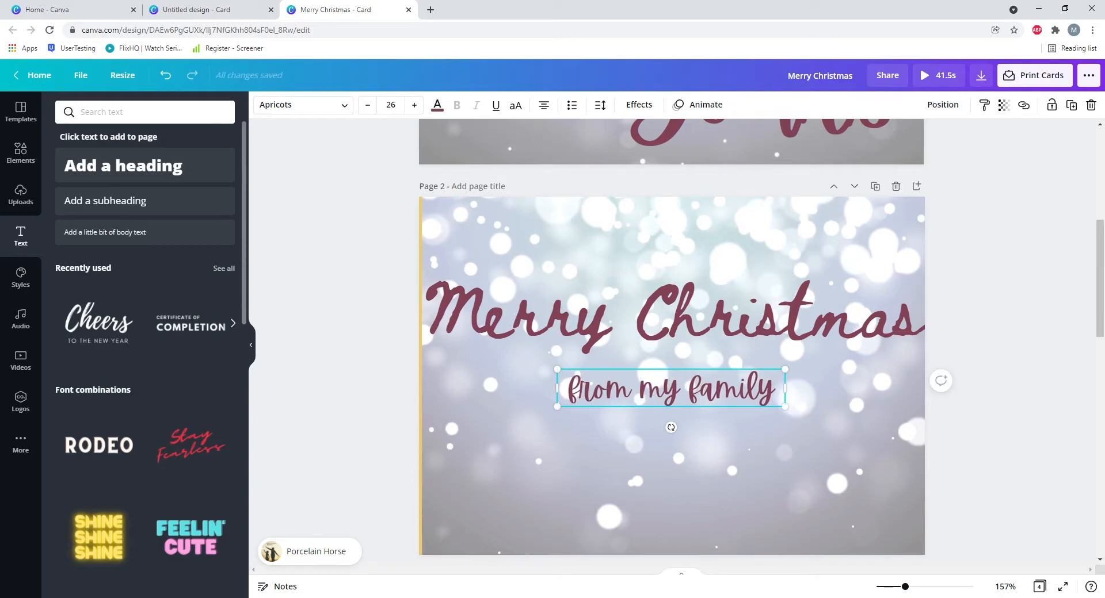
left_click_drag(557, 388, 530, 388)
mouse_move(656, 391)
left_mouse_down()
mouse_move(823, 396)
mouse_move(616, 237)
mouse_move(605, 338)
mouse_move(676, 402)
mouse_move(664, 379)
left_mouse_up()
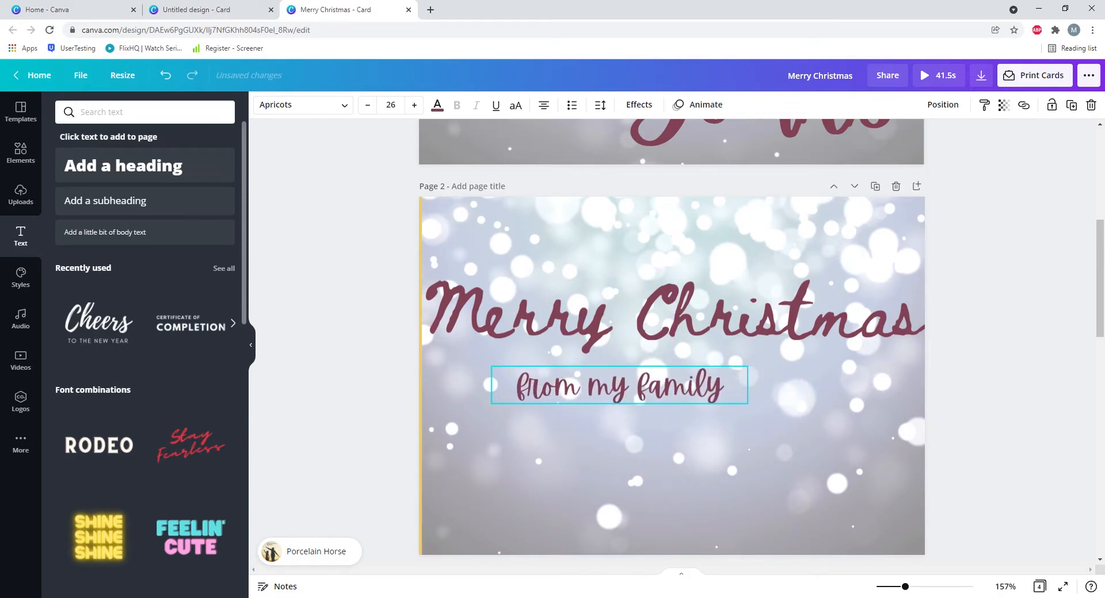
left_click_drag(664, 378, 748, 385)
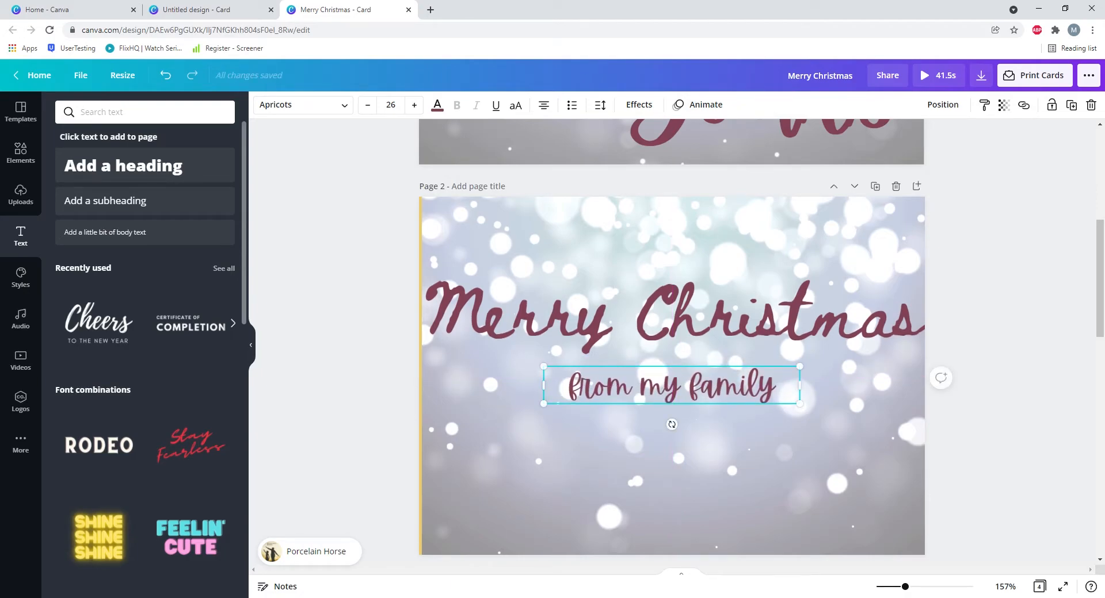
- Add a subheading reading "To" on page 2 and place it below the start of "from my family"
scroll(672, 342, "down", 2)
left_click(748, 385)
scroll(671, 342, "up", 3)
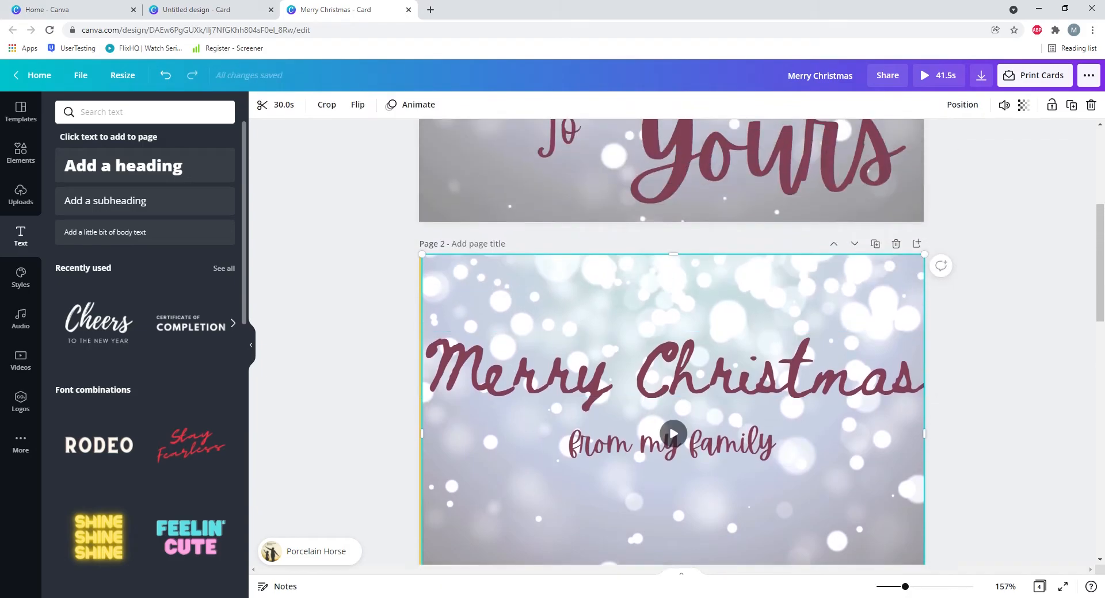
scroll(671, 342, "up", 2)
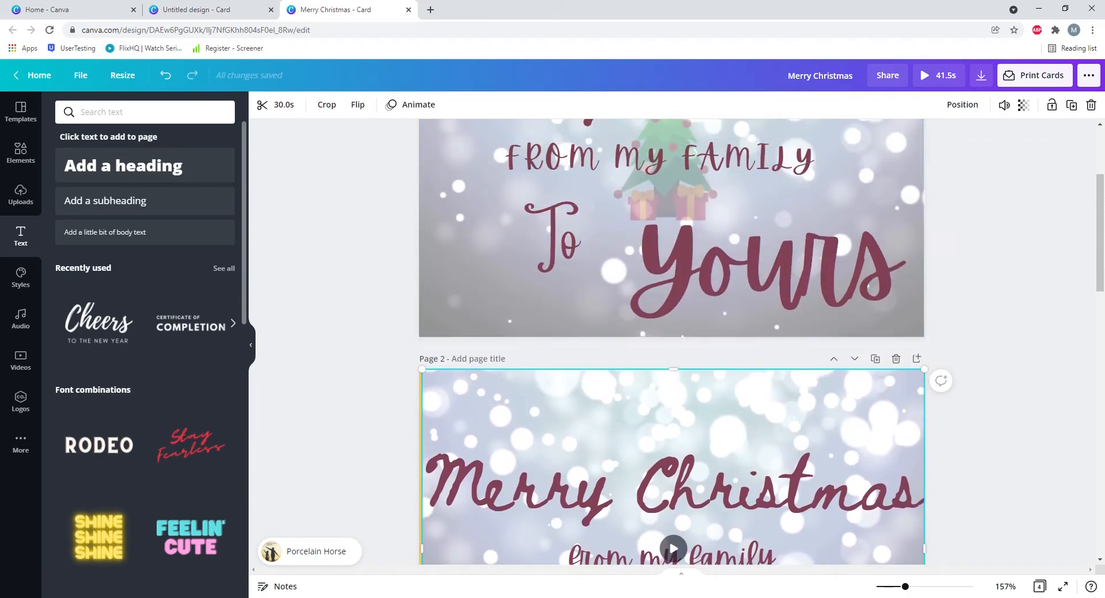
scroll(671, 342, "down", 5)
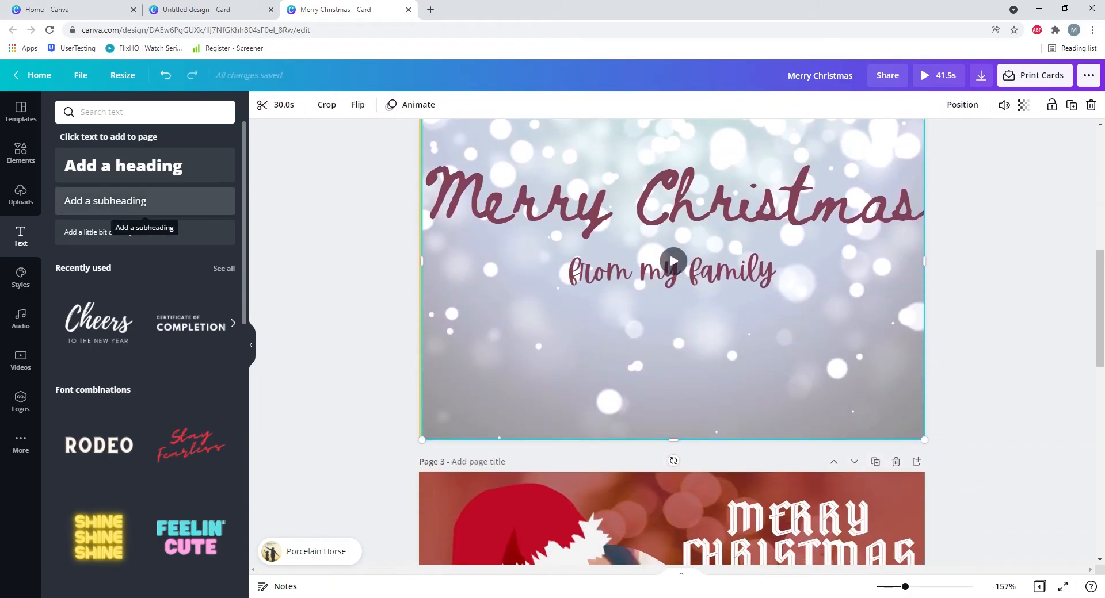
left_click(145, 201)
key("BackSpace")
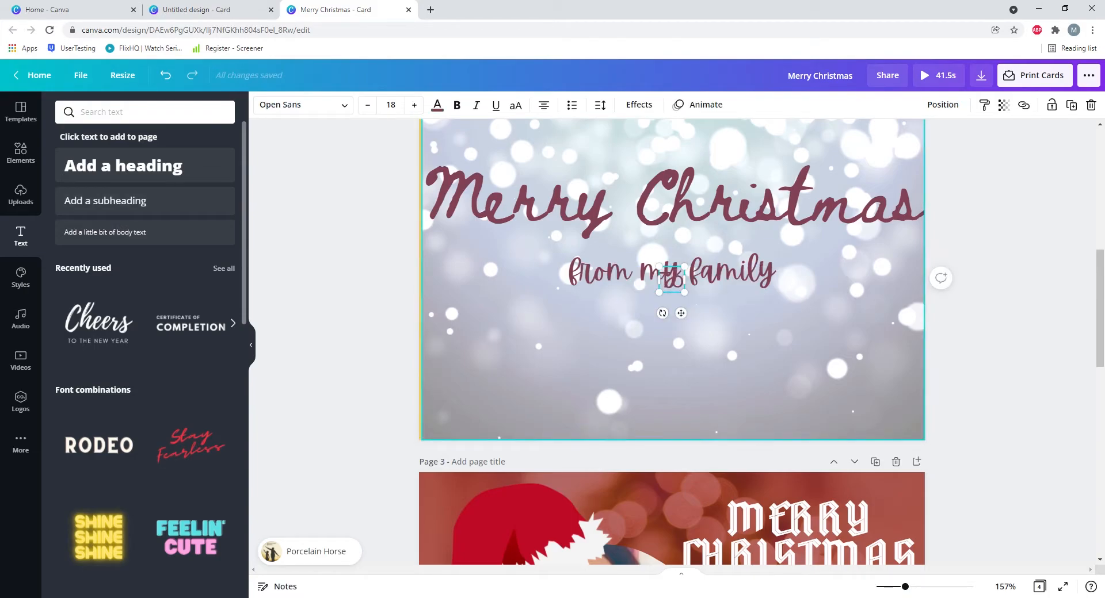
left_click_drag(681, 313, 530, 374)
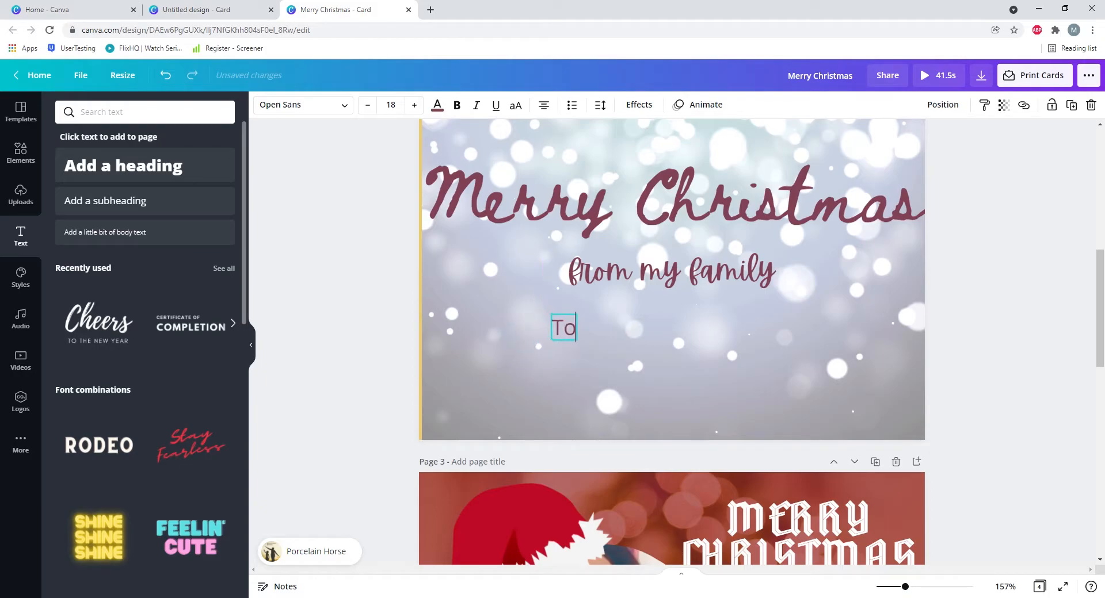
- Check the font of the cover's "To" and apply Angelina to the "To" text on page 2
scroll(869, 416, "up", 7)
left_click(552, 349)
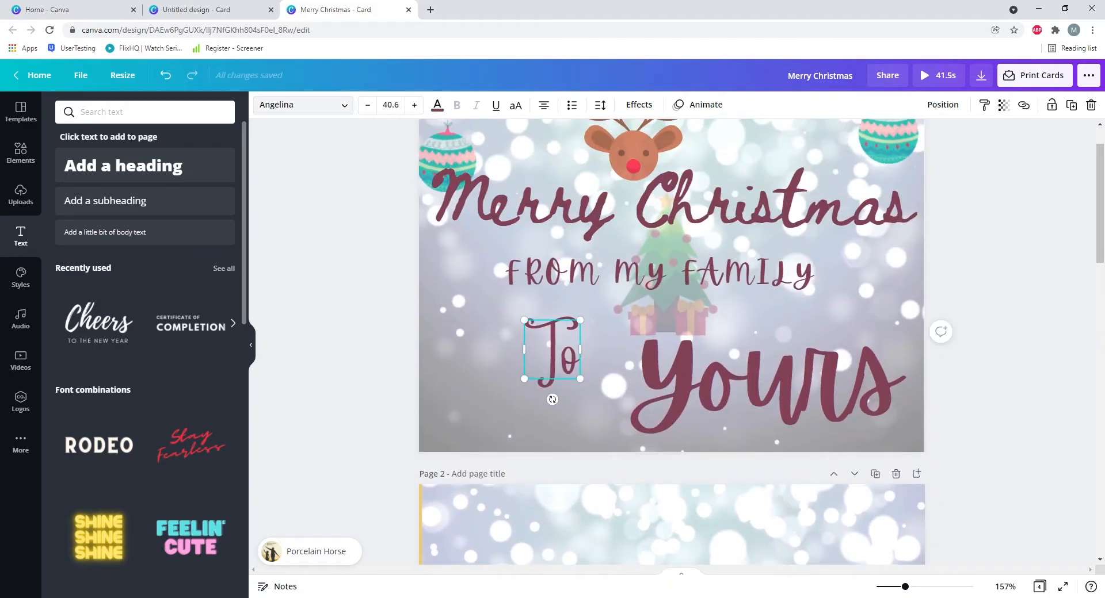
scroll(671, 342, "down", 6)
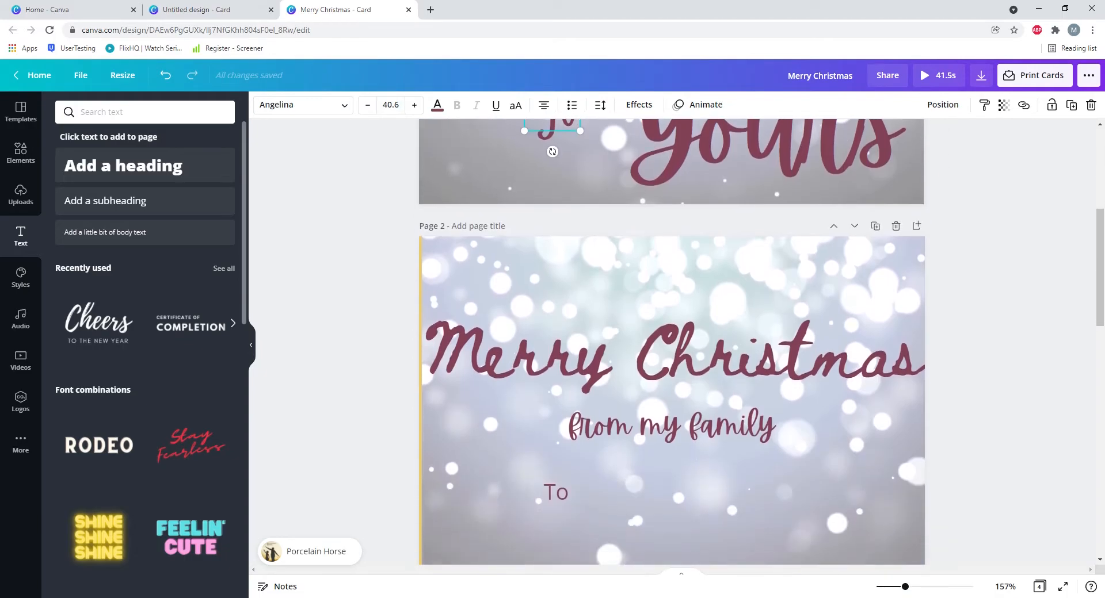
left_click(556, 394)
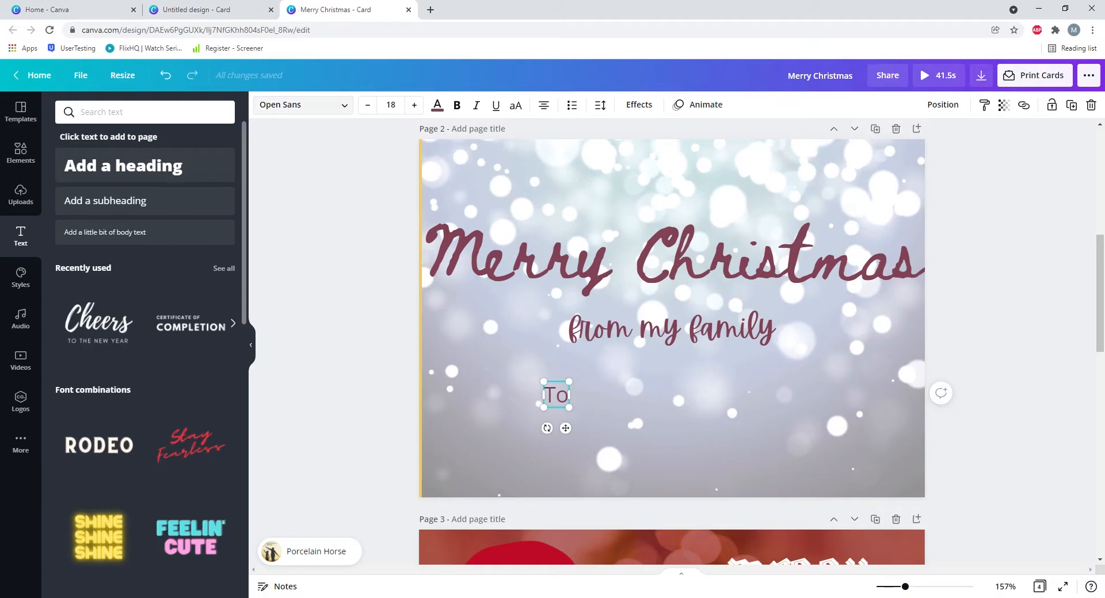
left_click(303, 104)
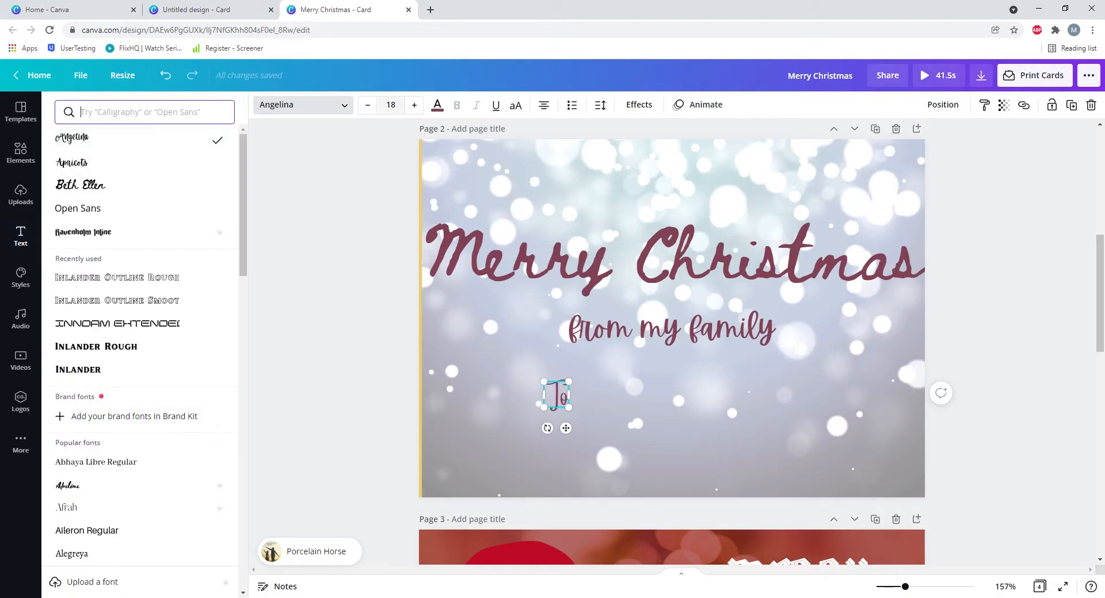
- Set the page 2 "To" text to size 42 and scale it up slightly
left_click(391, 105)
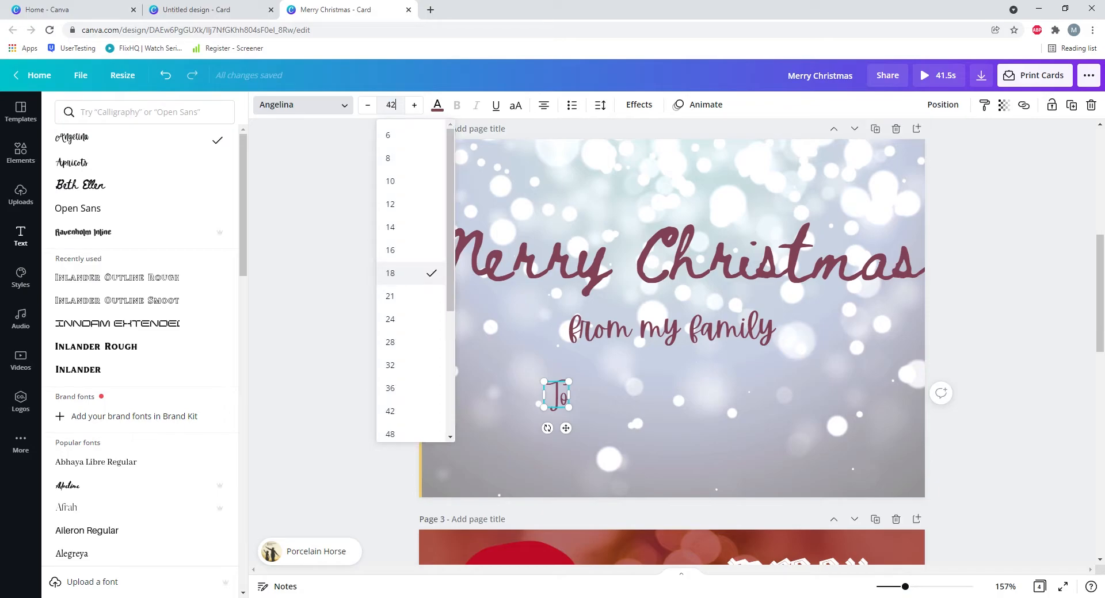
left_click(691, 386)
scroll(691, 385, "up", 5)
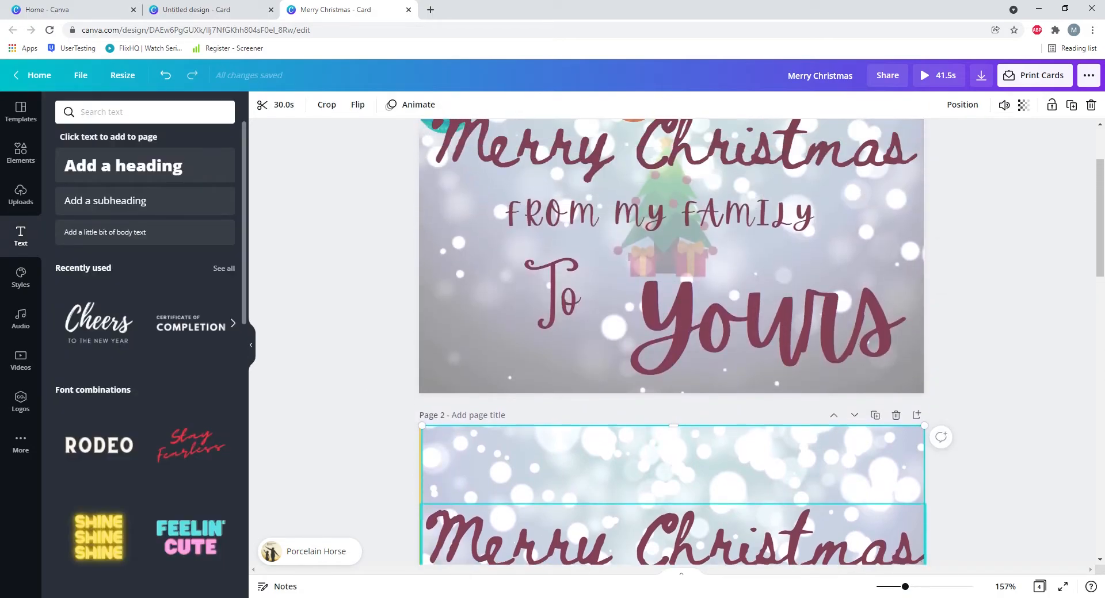
scroll(672, 342, "down", 6)
left_click(556, 354)
mouse_move(585, 384)
left_mouse_down()
mouse_move(624, 425)
mouse_move(596, 397)
left_mouse_up()
left_click(644, 391)
scroll(645, 392, "up", 1)
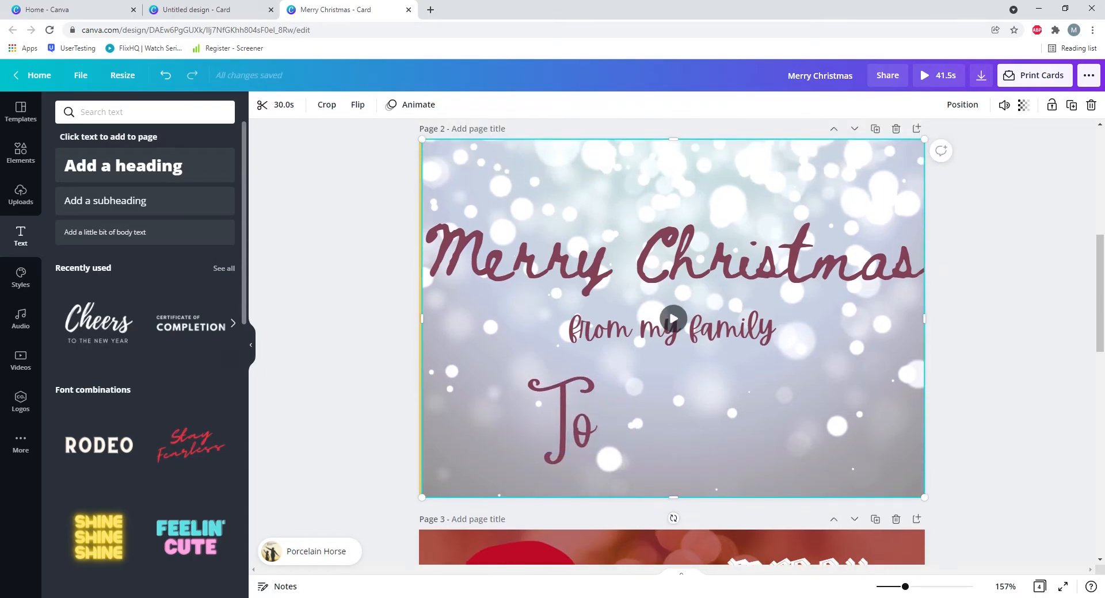
- Check the text settings of the cover's "Yours" and add a subheading reading "YOURS" to page 2
scroll(644, 391, "up", 4)
left_click(767, 259)
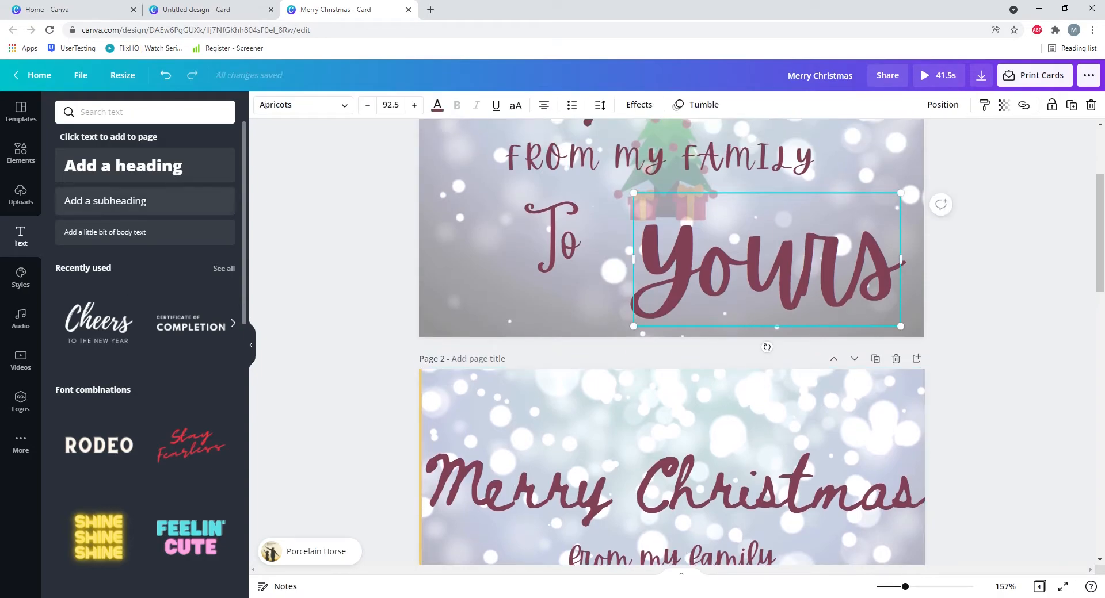
scroll(144, 345, "down", 4)
scroll(99, 535, "up", 4)
scroll(673, 472, "down", 4)
left_click(673, 471)
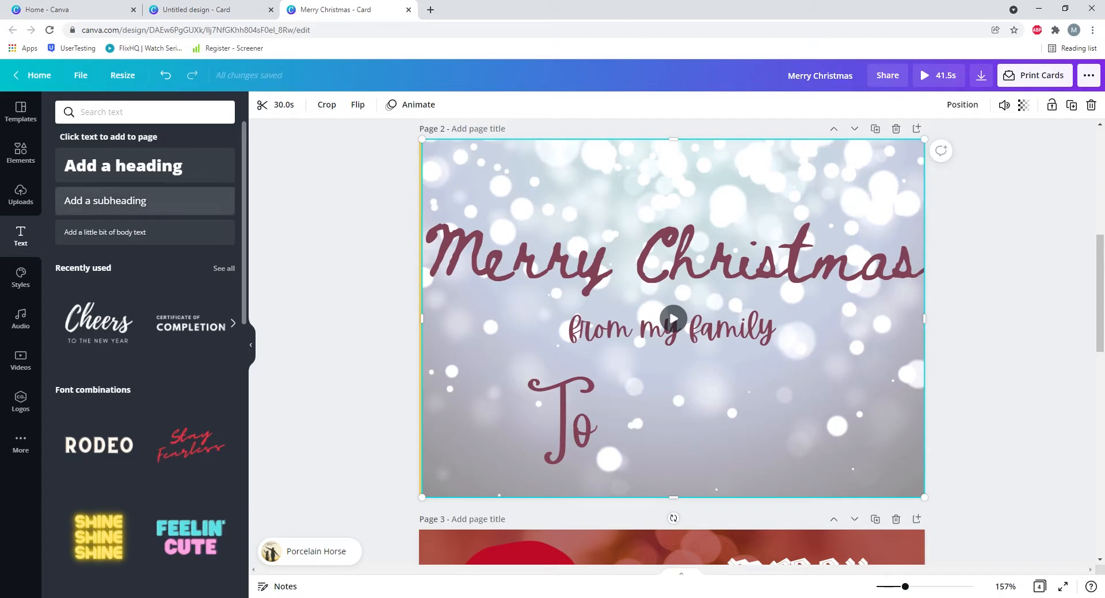
left_click(105, 200)
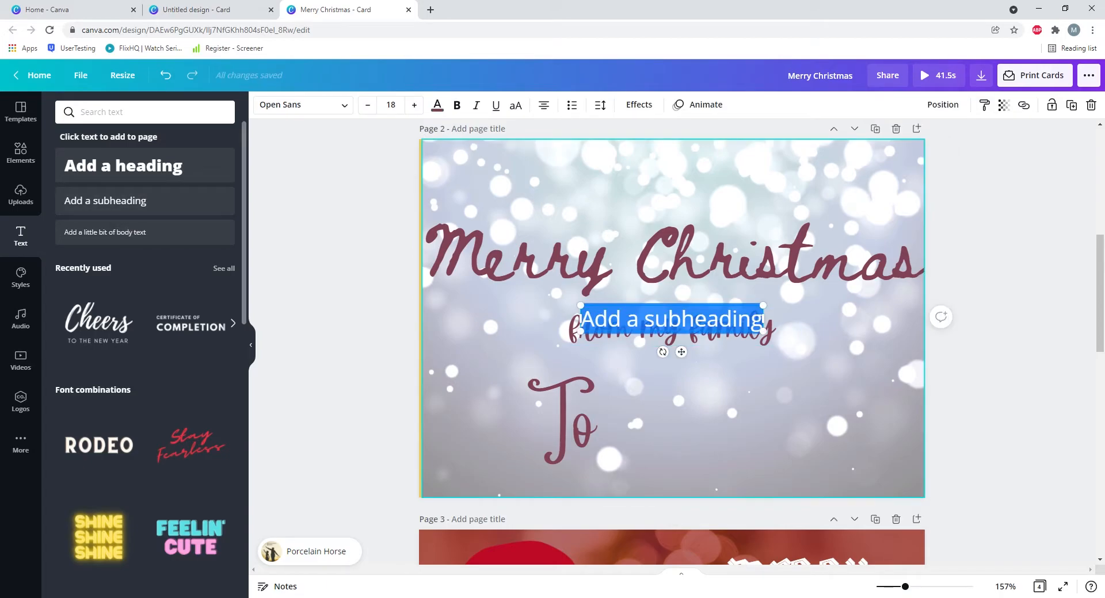
key("BackSpace")
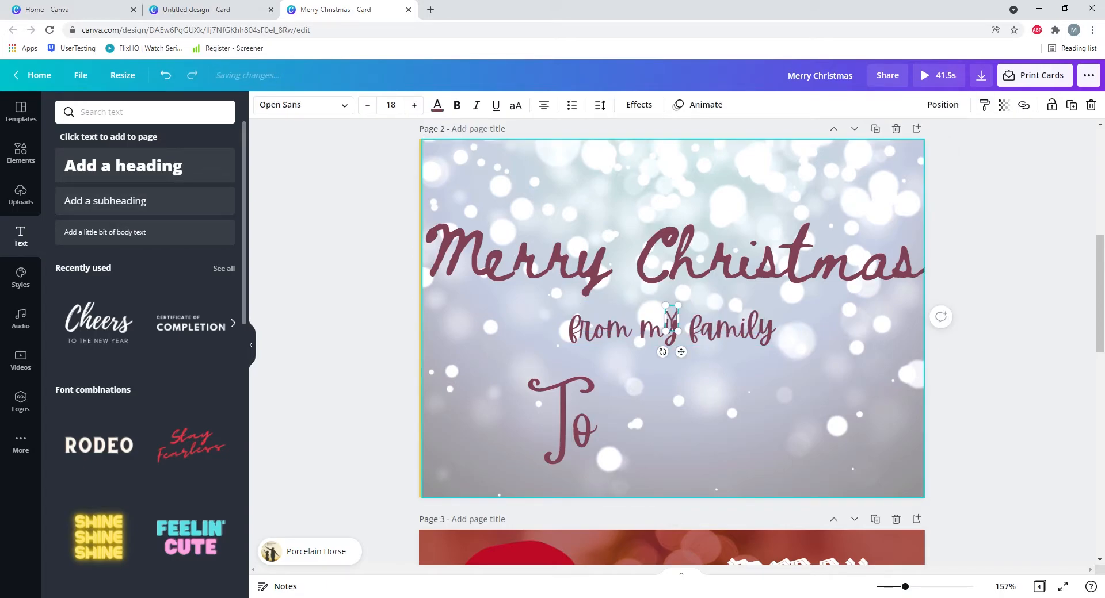
type("YOURS")
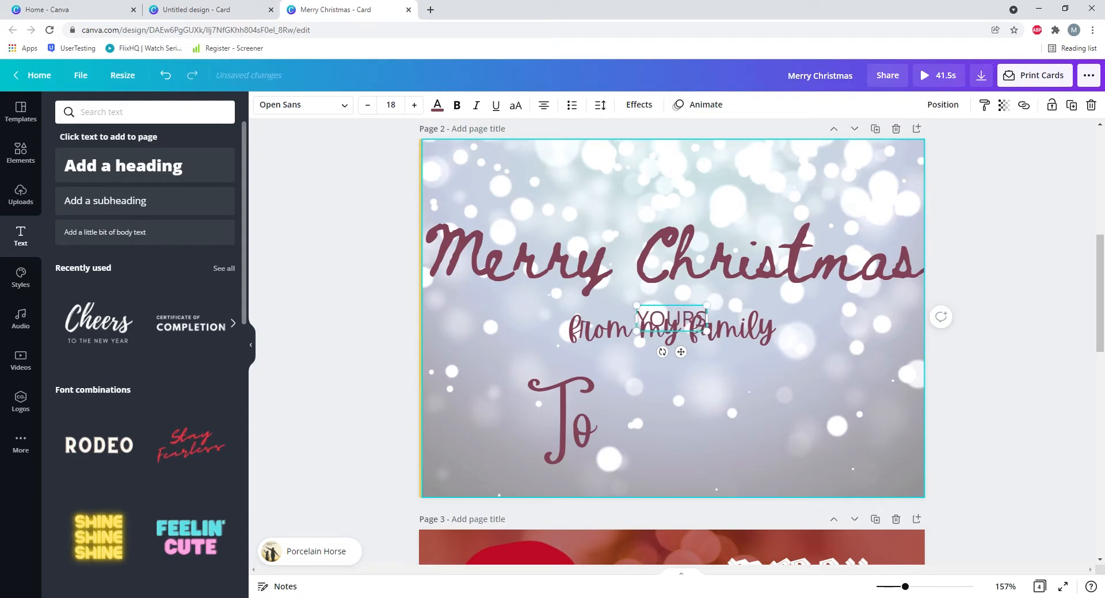
- Move the page 2 "YOURS" text to the right of "To" and check the font and size of the cover's "Yours"
left_click_drag(681, 352, 761, 456)
scroll(671, 410, "up", 2)
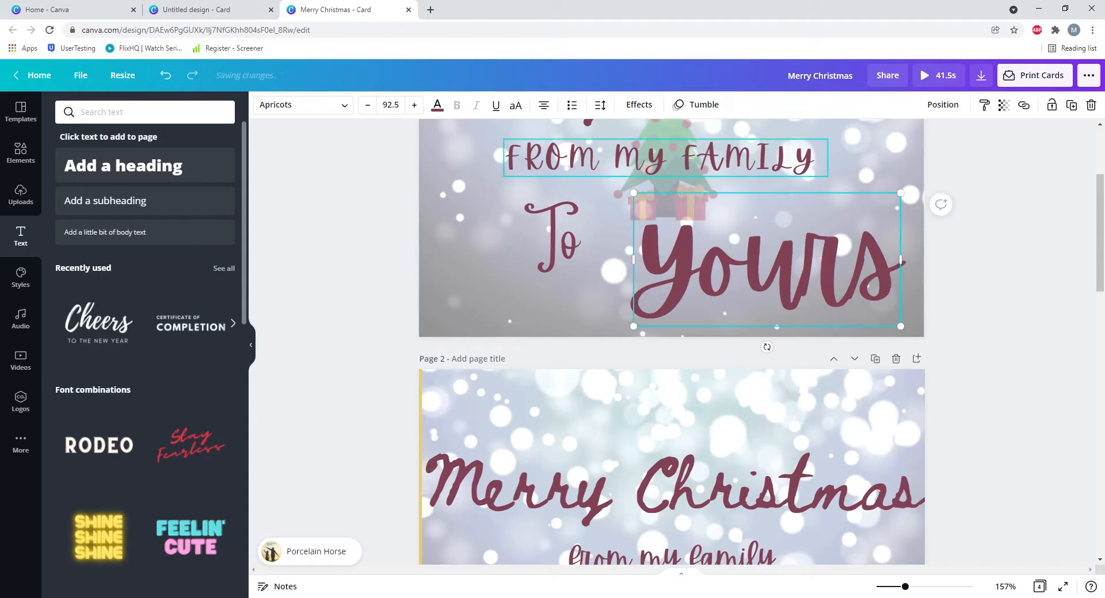
scroll(671, 342, "down", 3)
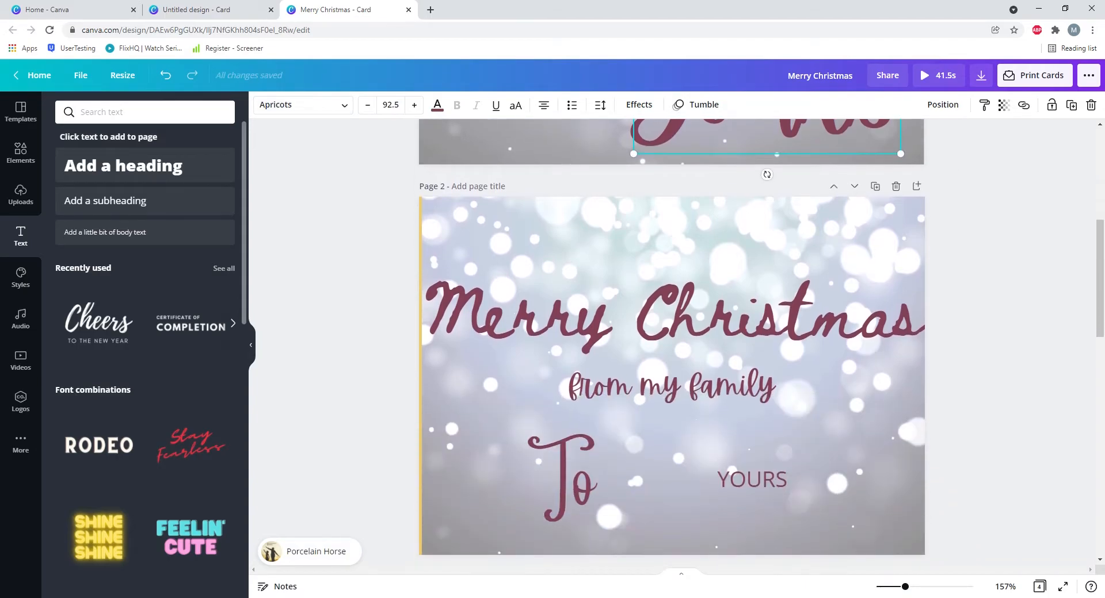
scroll(671, 342, "up", 2)
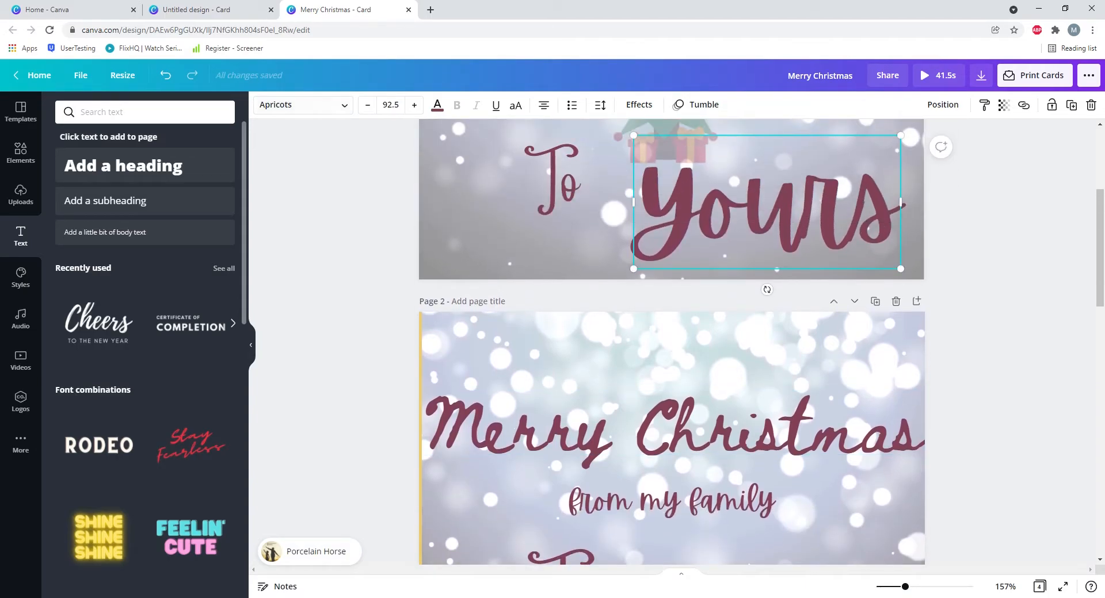
scroll(671, 341, "down", 4)
- Apply the Apricots font at size 92.5 to the "YOURS" text on page 2
left_click(752, 364)
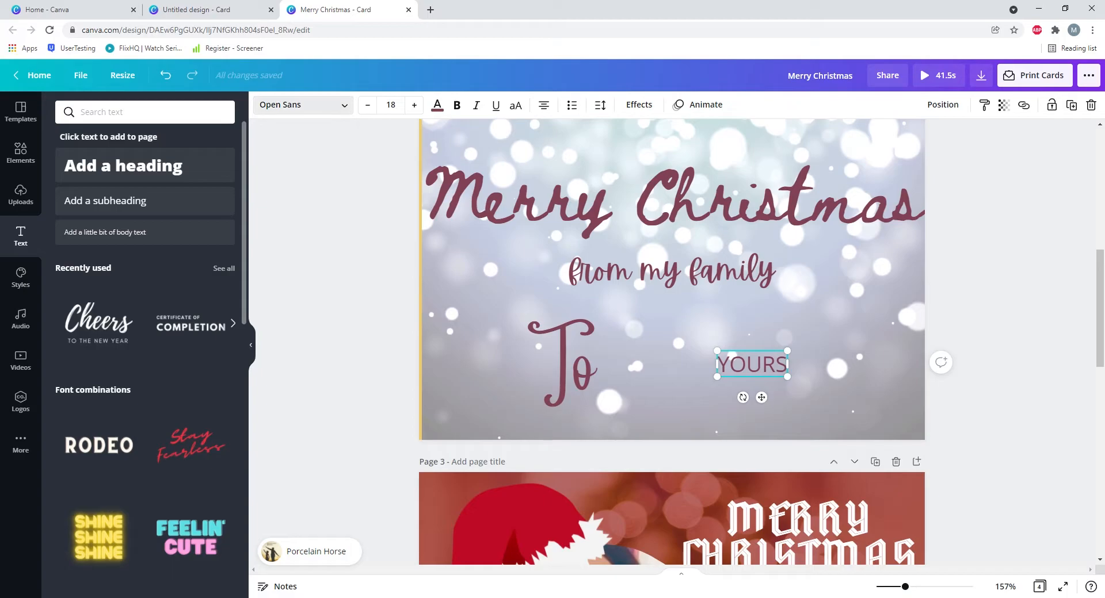
left_click(302, 105)
left_click(72, 163)
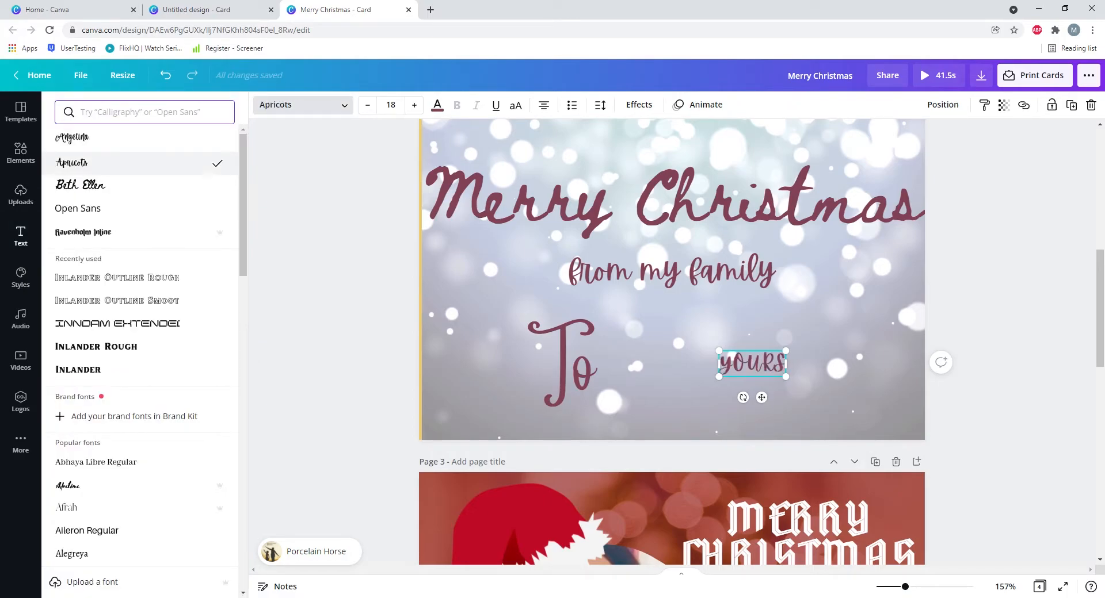
left_click(391, 104)
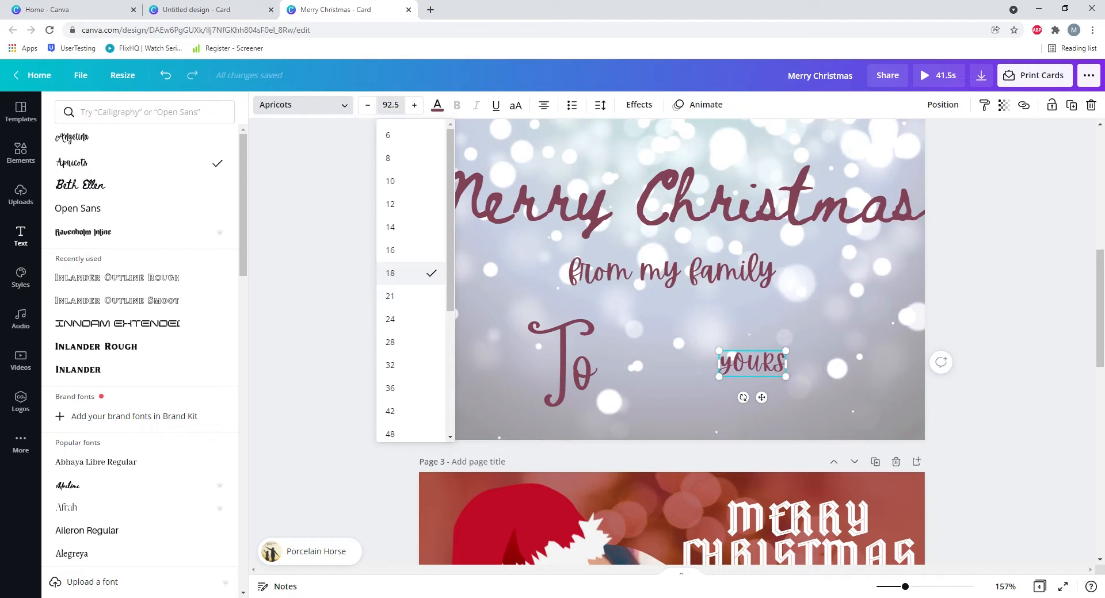
- Place the enlarged "YOURS" in the lower right of page 2 and move "To" up and left of it
left_click(673, 391)
left_click_drag(673, 391, 675, 347)
left_click(583, 357)
left_click_drag(582, 357, 542, 326)
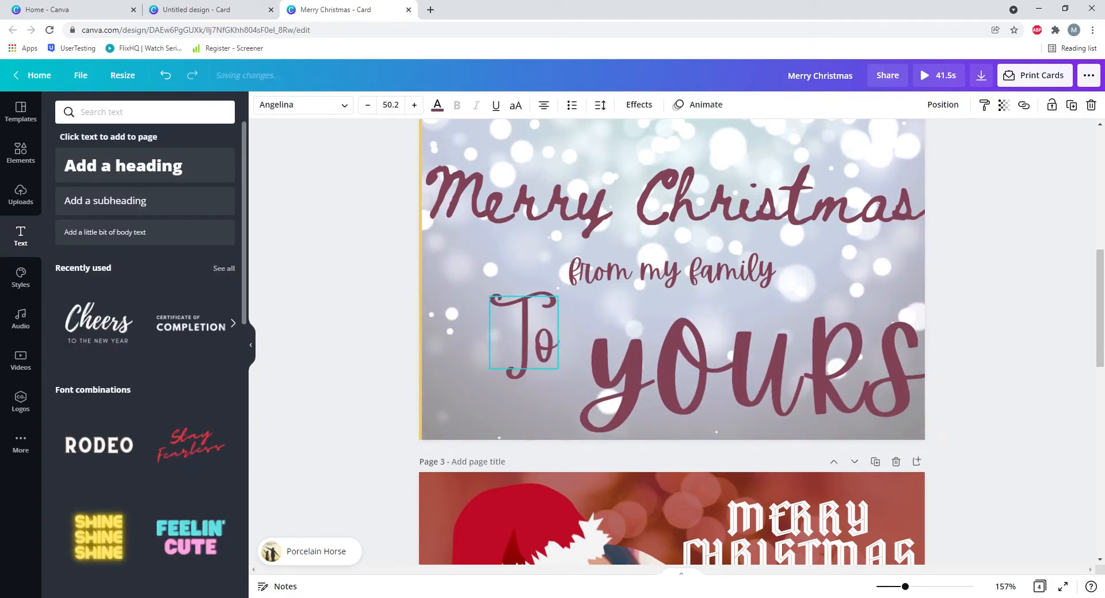
- Compare the page 2 text layout with the finished cover on page 1
scroll(691, 374, "up", 2)
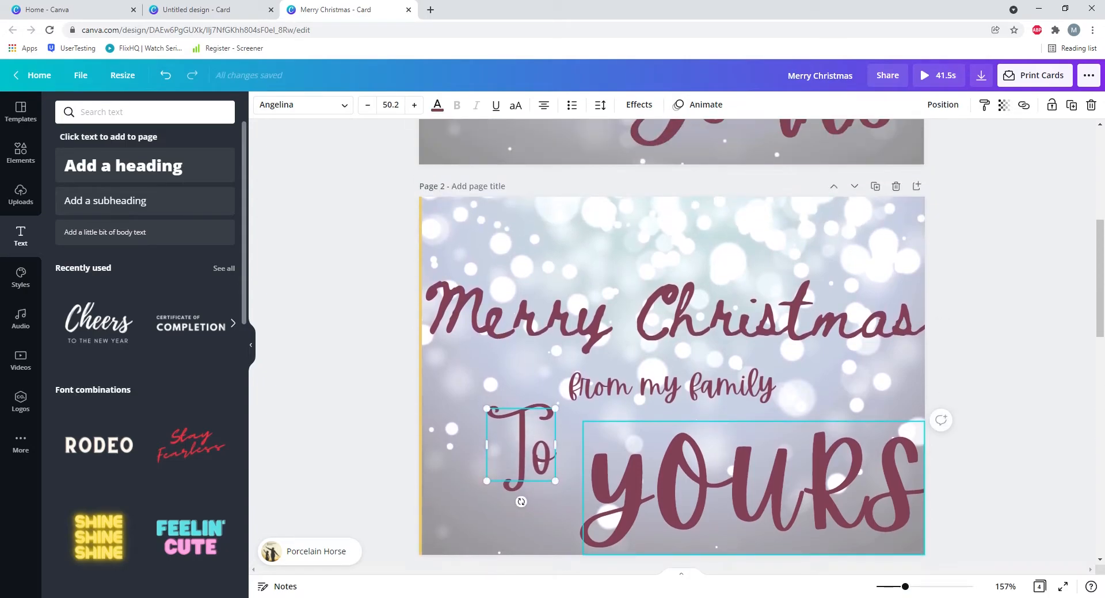
scroll(672, 345, "down", 2)
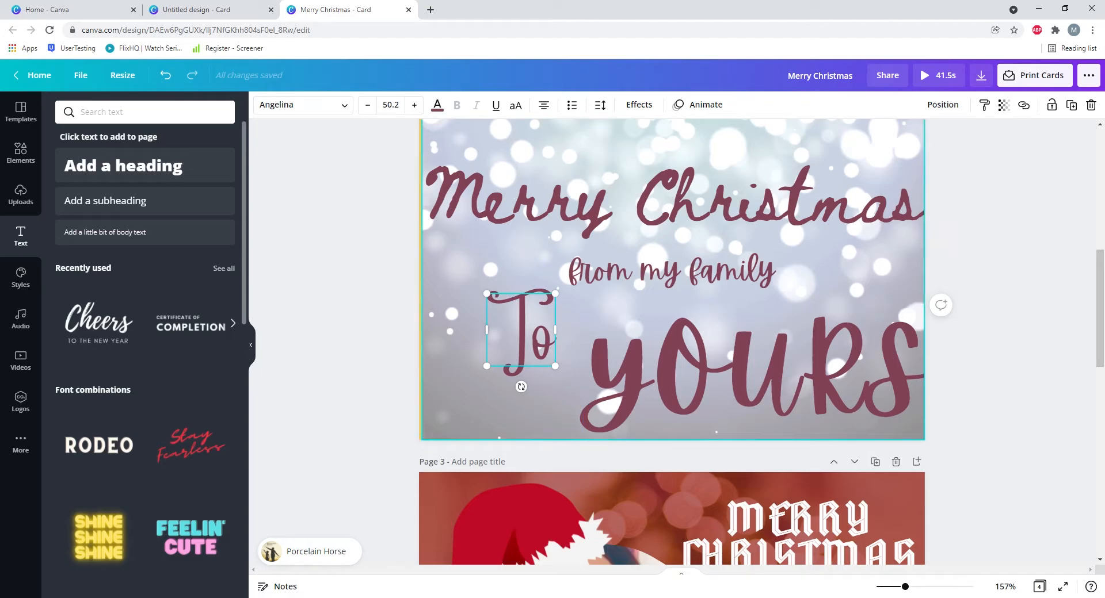
scroll(672, 345, "up", 6)
scroll(672, 346, "up", 1)
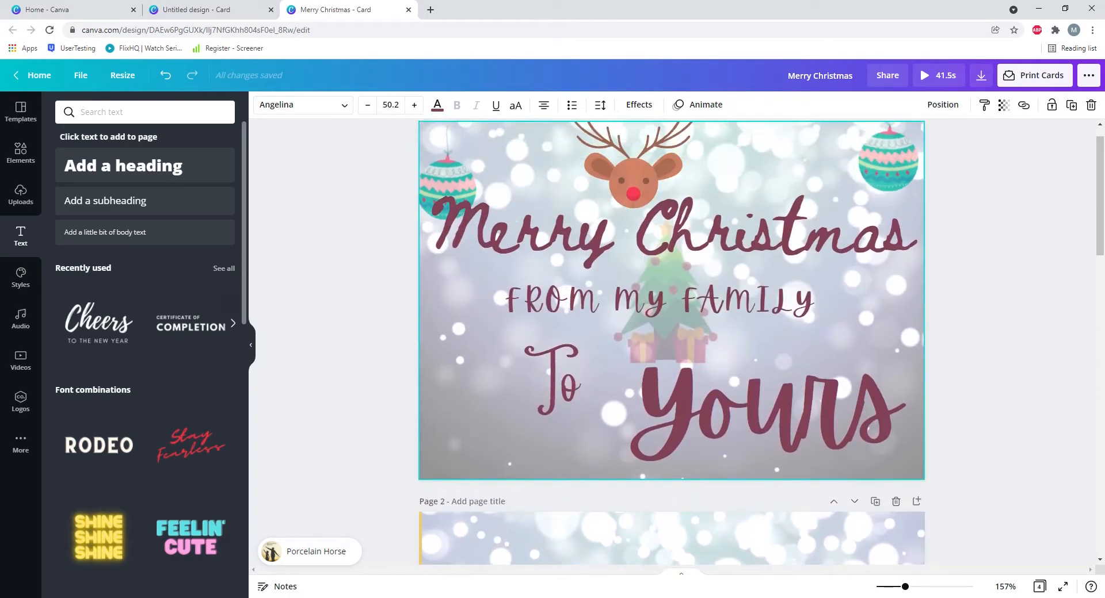
scroll(672, 346, "down", 3)
scroll(671, 345, "down", 3)
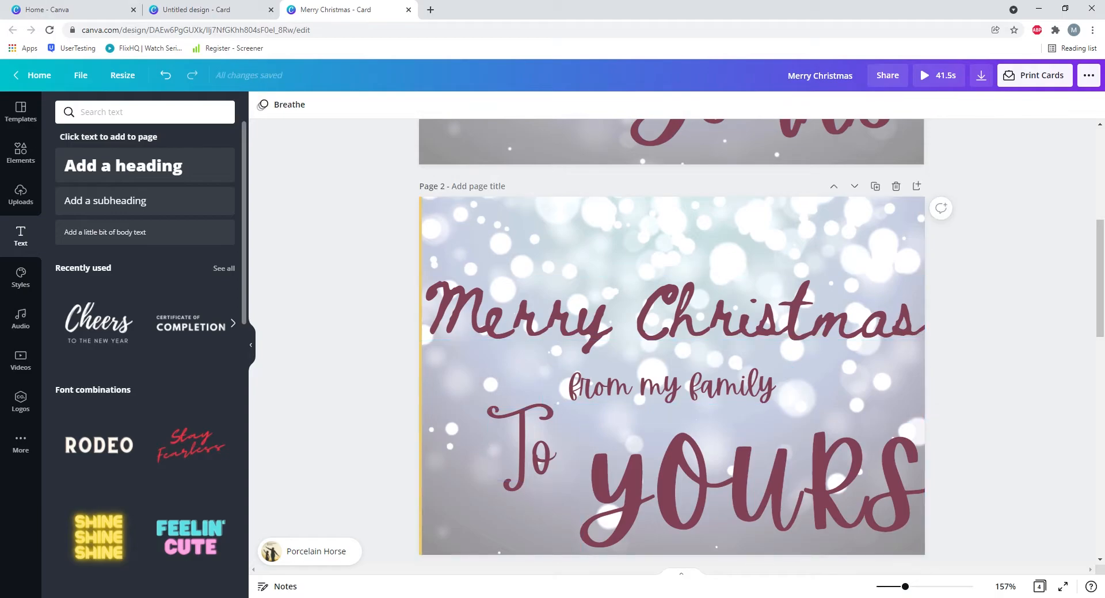
scroll(671, 403, "up", 1)
scroll(671, 345, "up", 5)
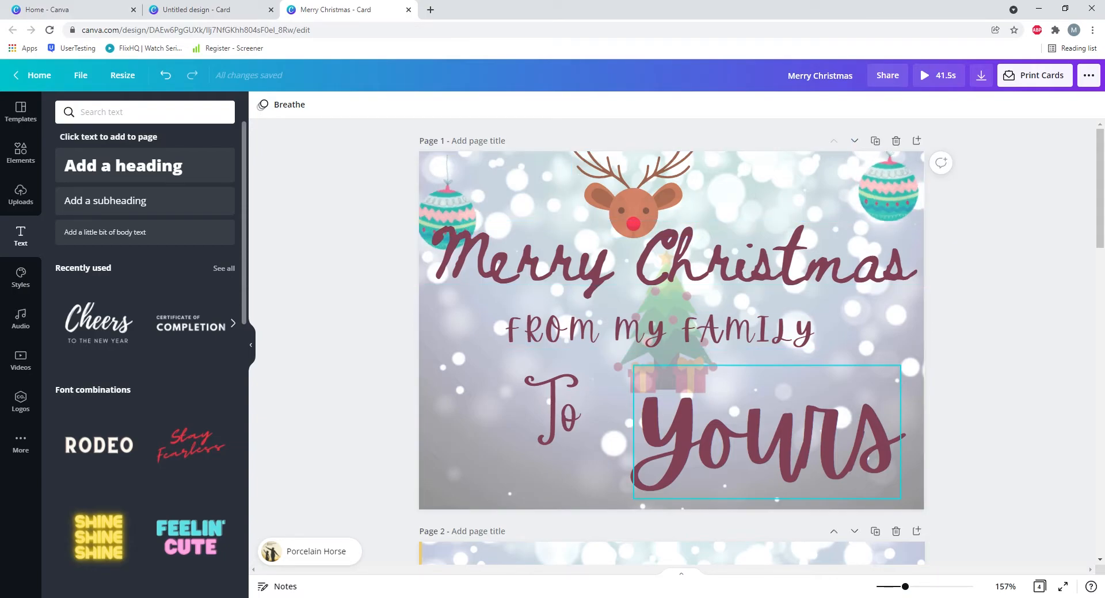
scroll(766, 432, "down", 4)
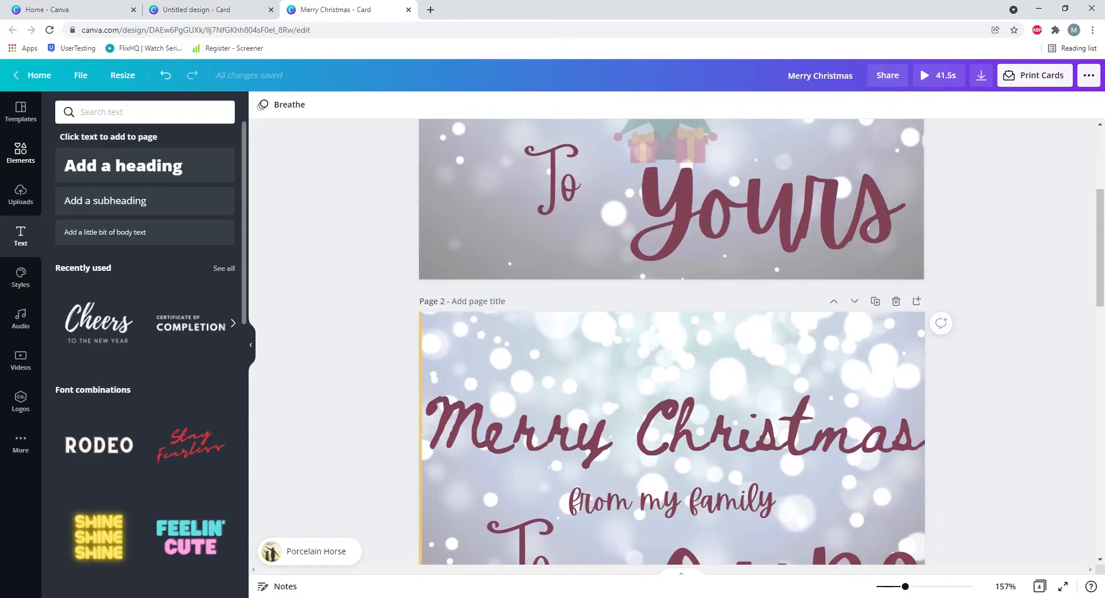
- Open the elements library and browse the recently used items and photos
left_click(20, 153)
scroll(144, 374, "up", 1)
scroll(145, 374, "up", 1)
left_click(123, 111)
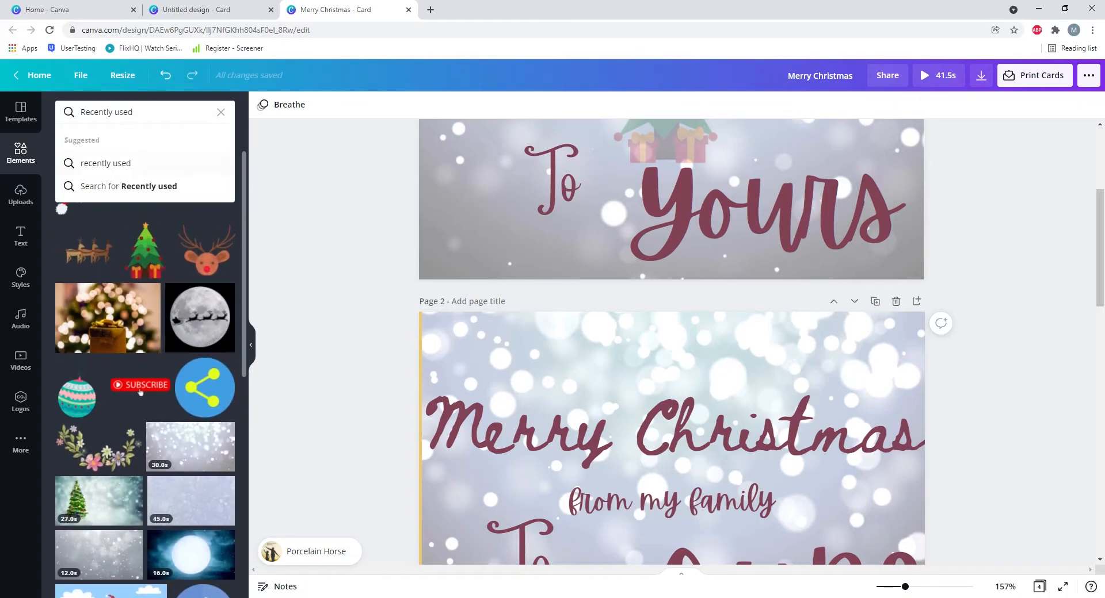
key("Escape")
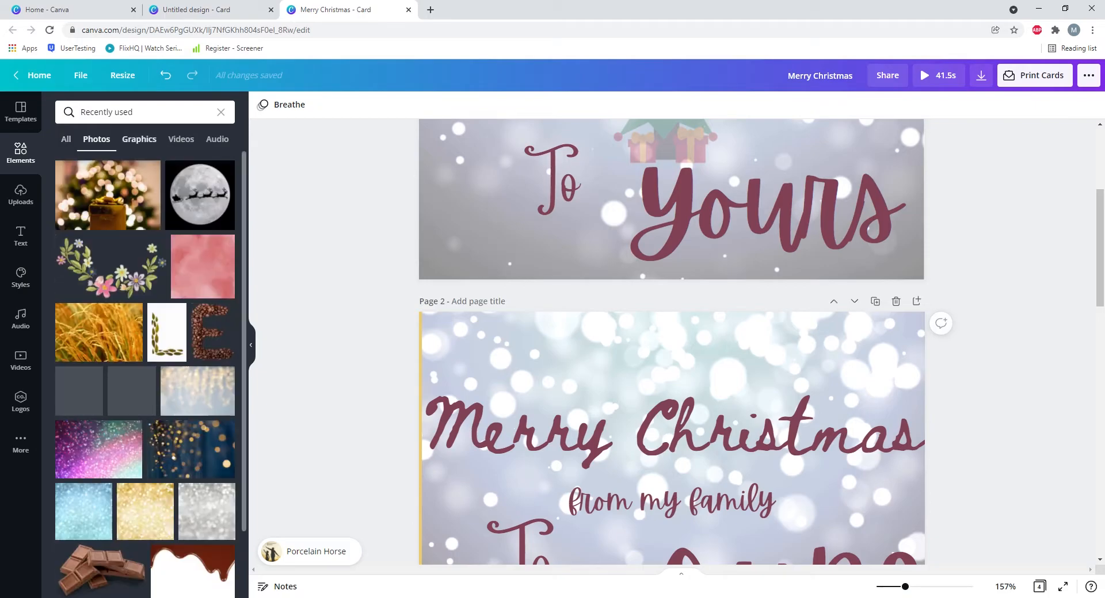
- Search the elements library for "snow" and clear the search
left_click(98, 111)
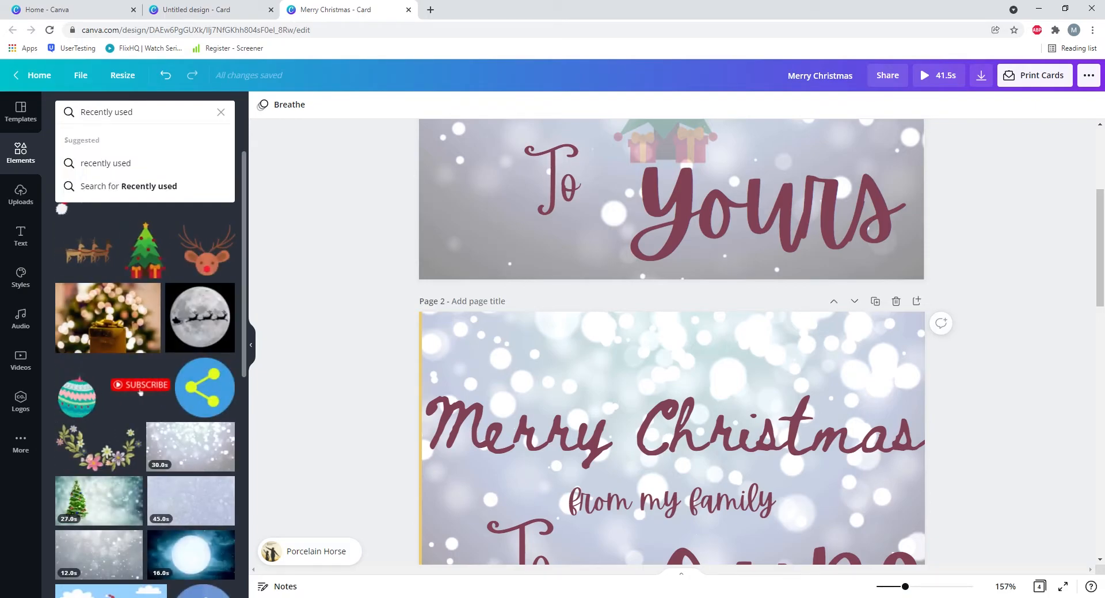
type("sso")
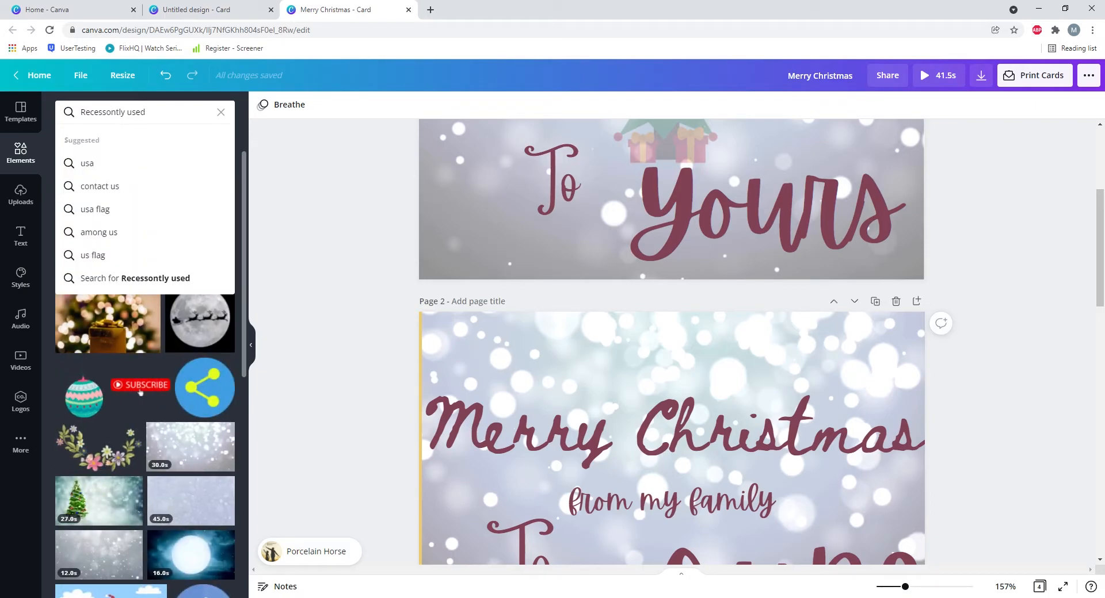
type("no")
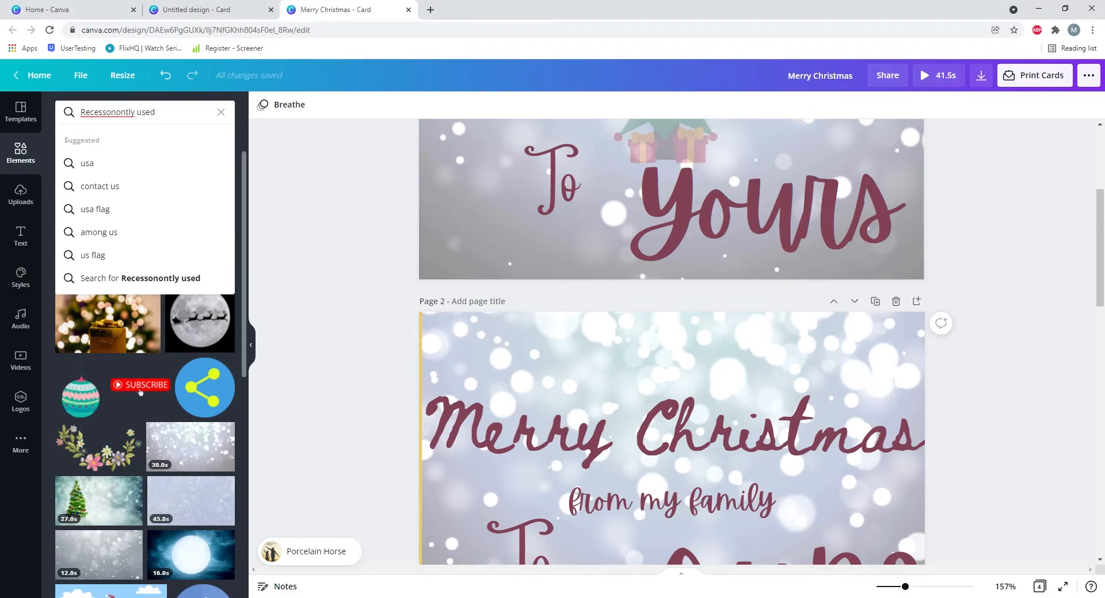
key("Return")
key("shift+Home")
type("snow")
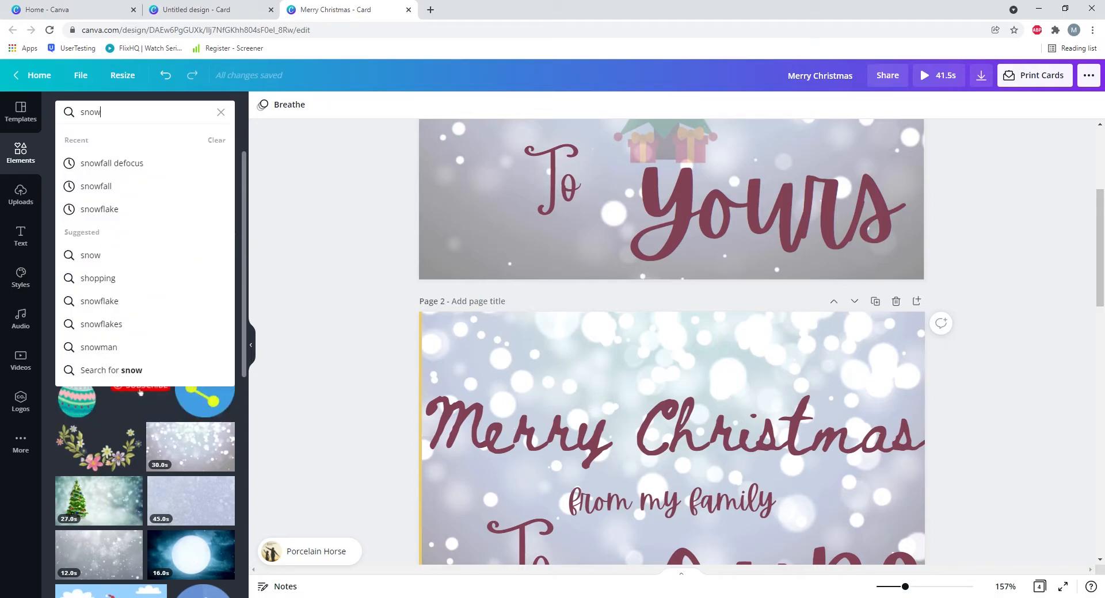
key("Return")
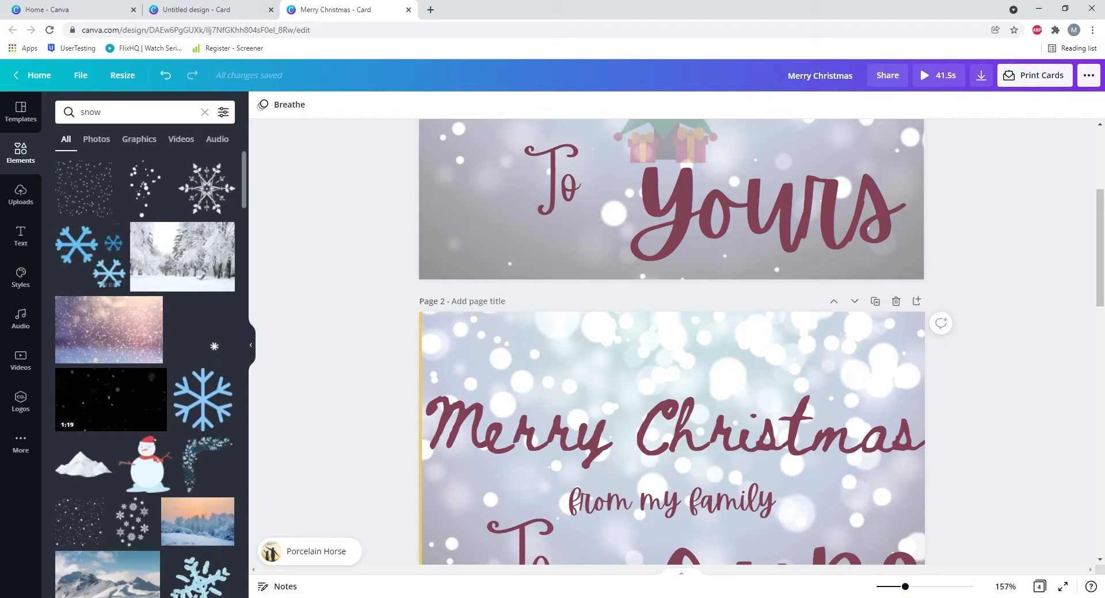
double_click(91, 111)
key("BackSpace")
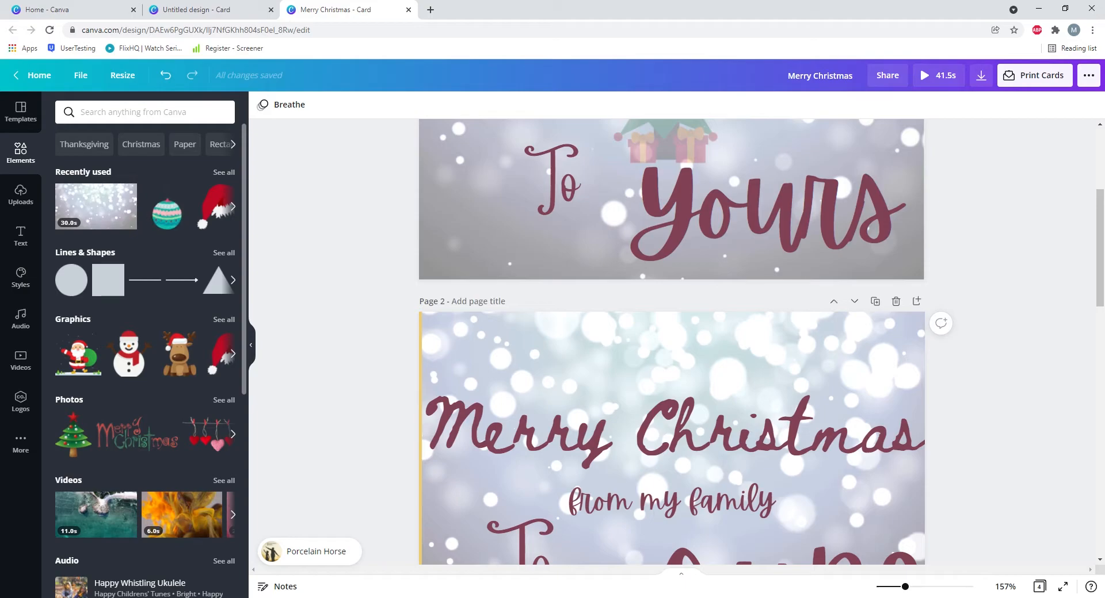
- Add the recently used teal and pink Christmas bauble to page 2 and shrink it to about half its size
left_click(224, 172)
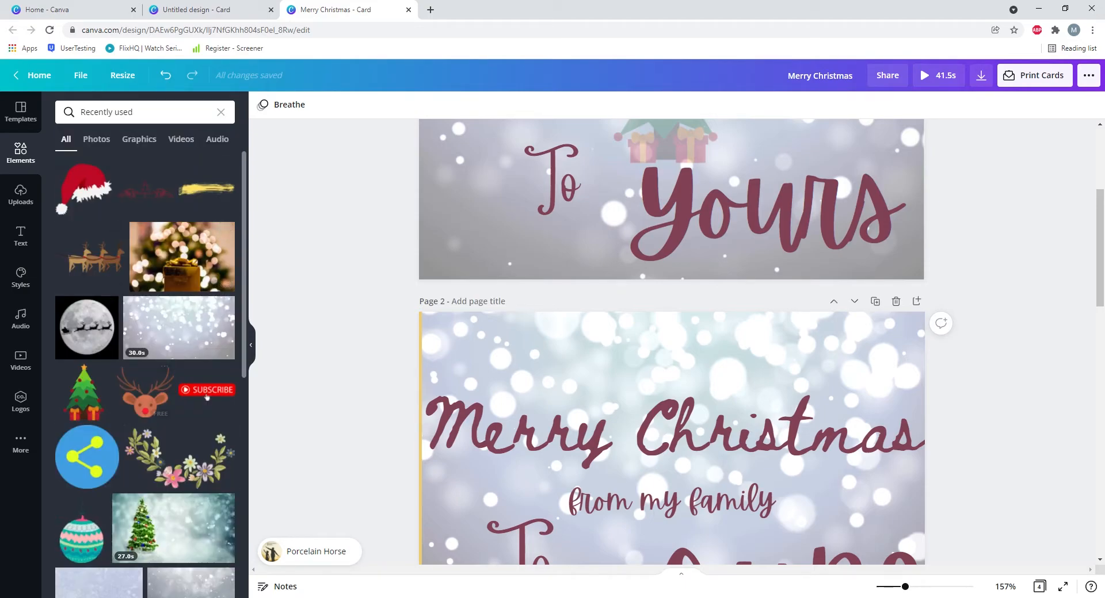
scroll(145, 357, "down", 4)
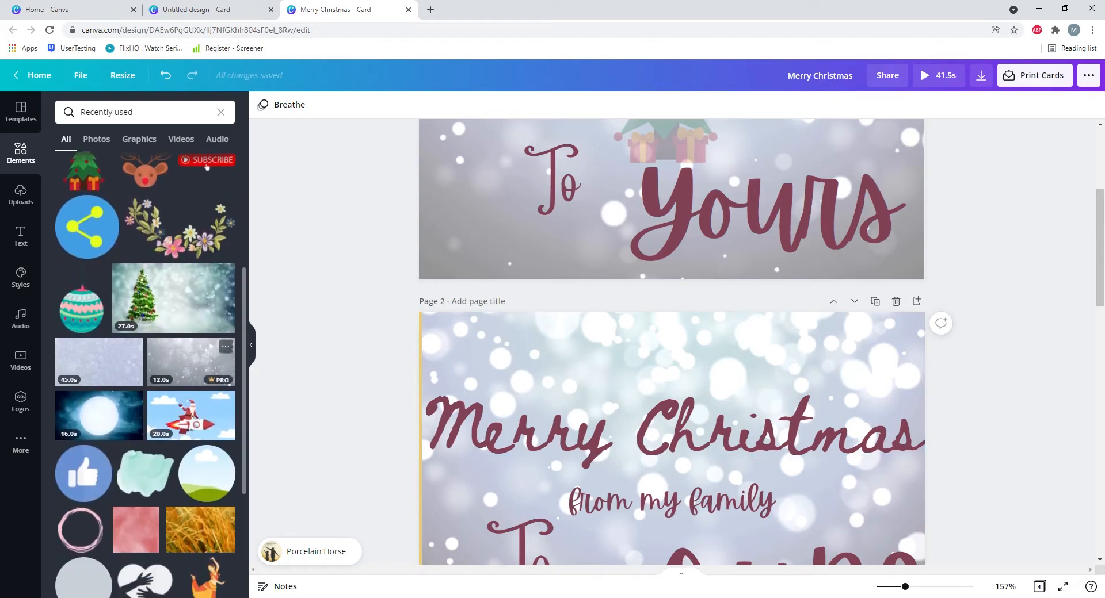
left_click(673, 356)
left_click(79, 300)
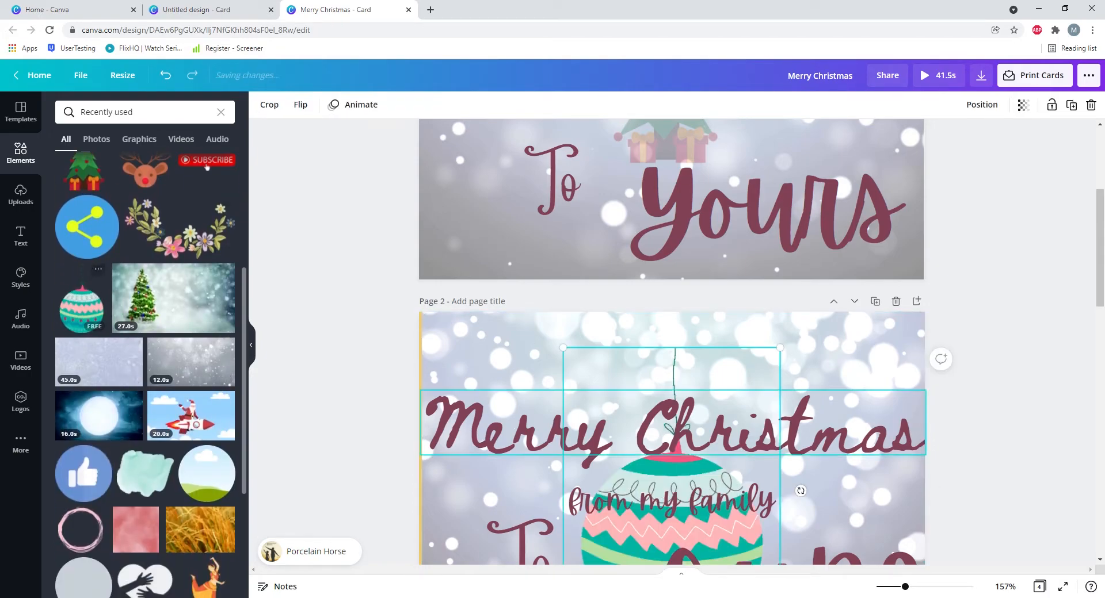
scroll(672, 397, "down", 1)
scroll(671, 397, "down", 1)
left_click_drag(780, 232, 672, 376)
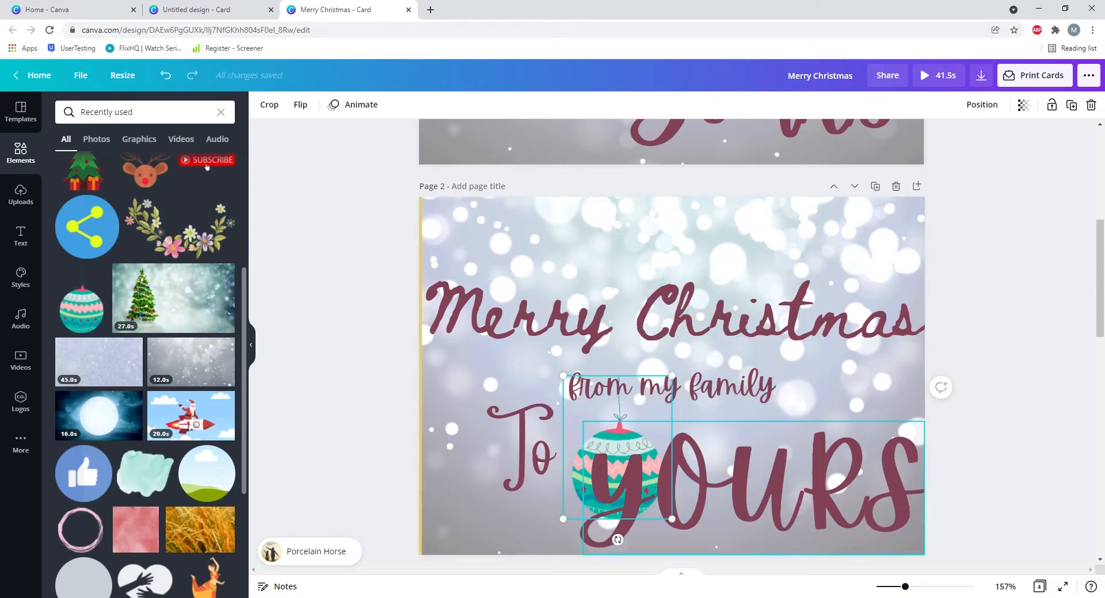
- Shift the "YOURS" text on page 2 to the right, clear of the bauble
left_click(753, 488)
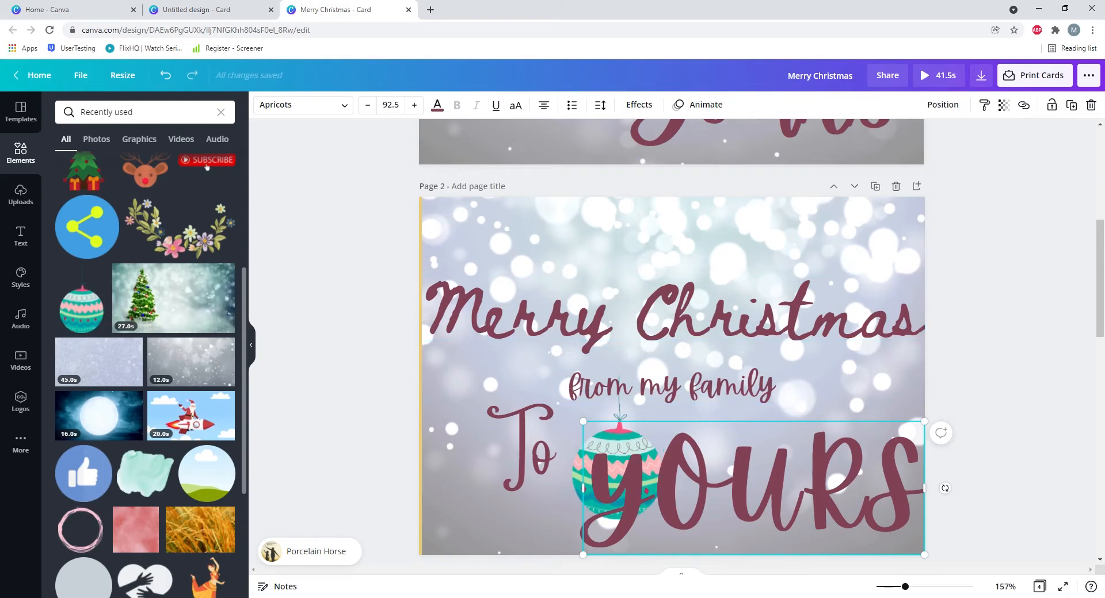
scroll(672, 339, "up", 2)
scroll(672, 343, "down", 3)
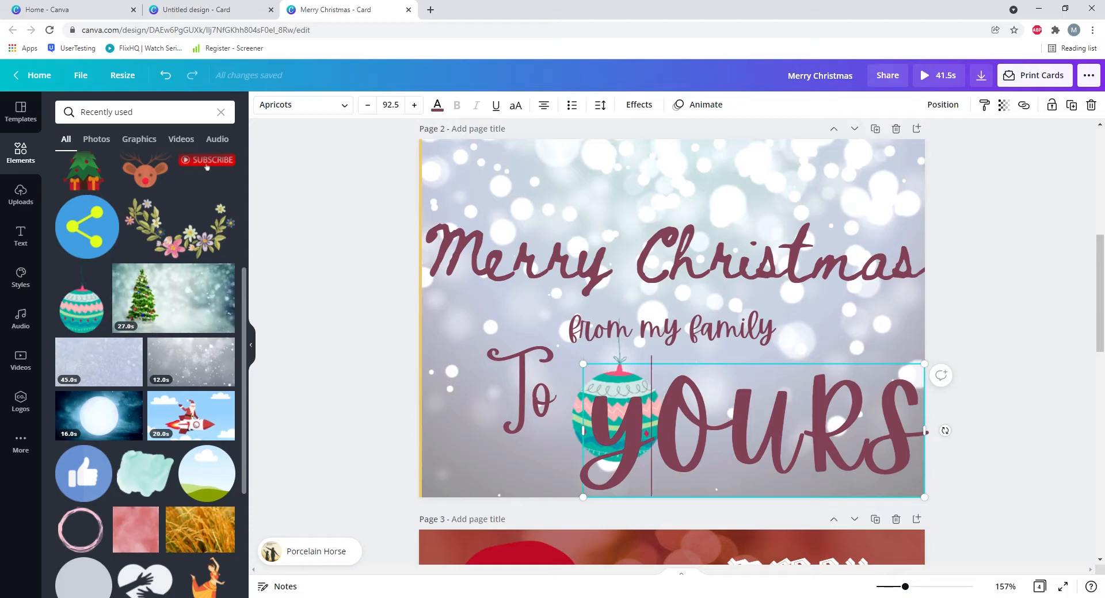
left_click(671, 330)
left_click_drag(748, 426, 819, 419)
- Move the bauble to page 2's upper-left corner and bring "YOURS" back inside the page beside "To"
left_click(617, 411)
left_click_drag(617, 411, 516, 258)
scroll(515, 258, "up", 2)
left_click_drag(543, 408, 494, 371)
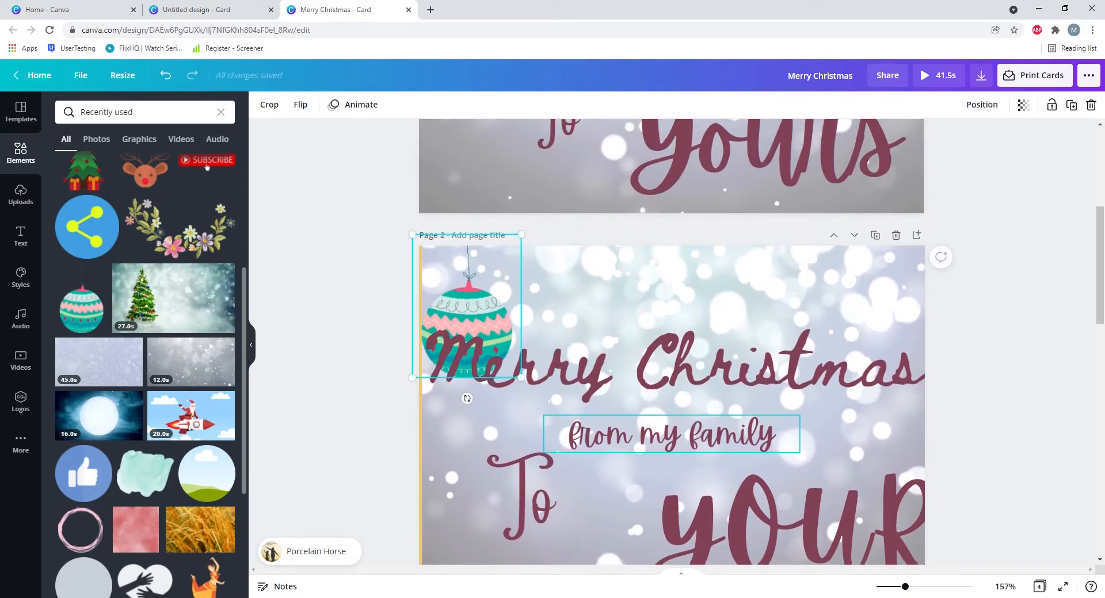
scroll(673, 440, "down", 2)
left_click(673, 437)
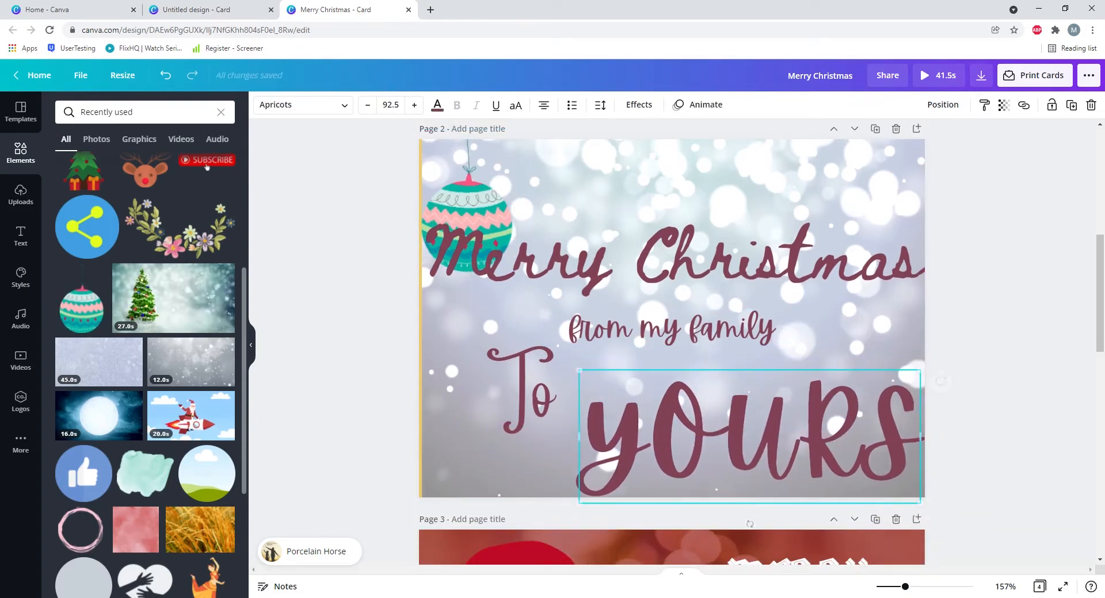
scroll(671, 423, "up", 3)
scroll(671, 342, "down", 1)
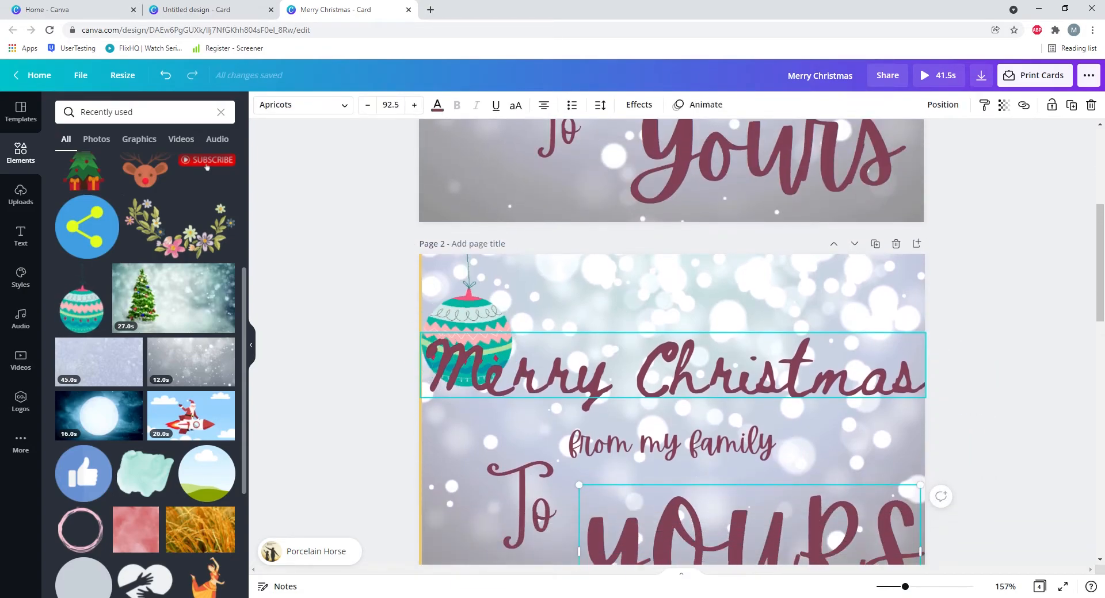
left_click(672, 365)
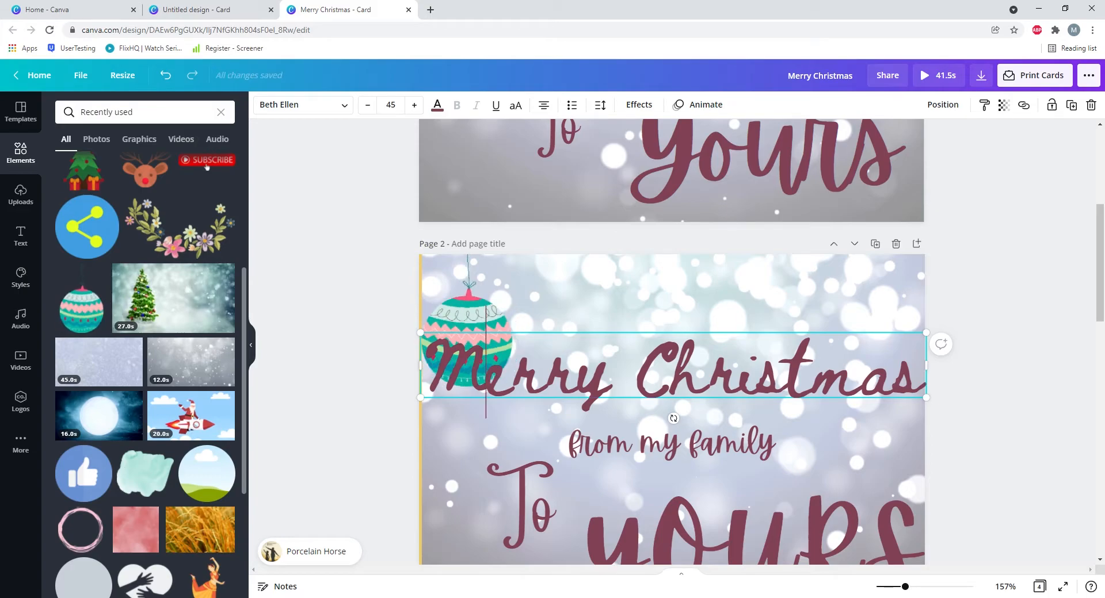
key("Escape")
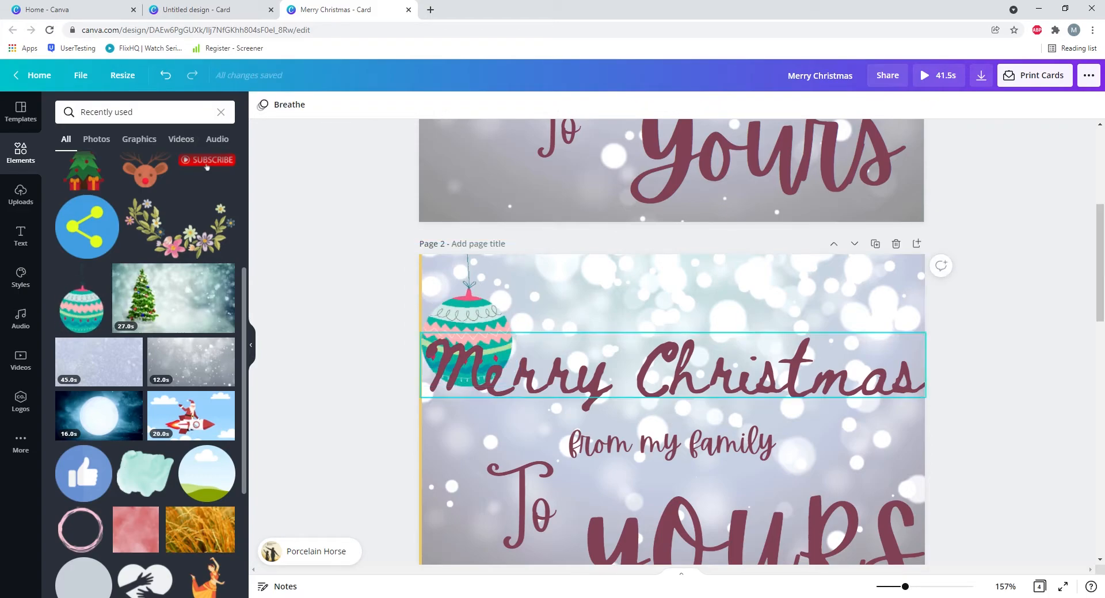
left_click(672, 364)
left_click(465, 310)
scroll(464, 310, "down", 2)
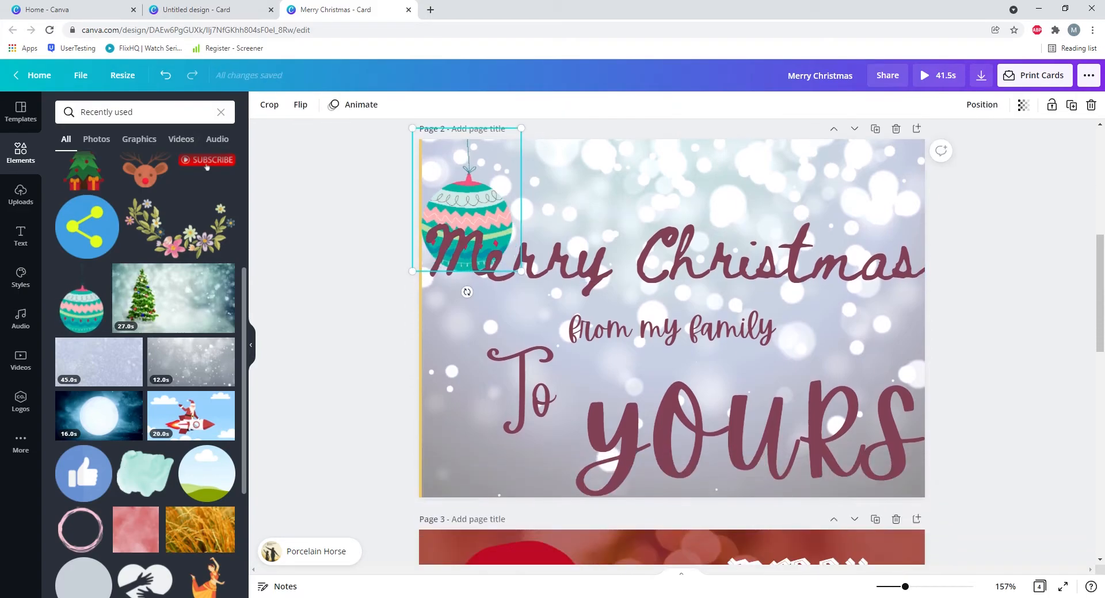
scroll(671, 343, "up", 2)
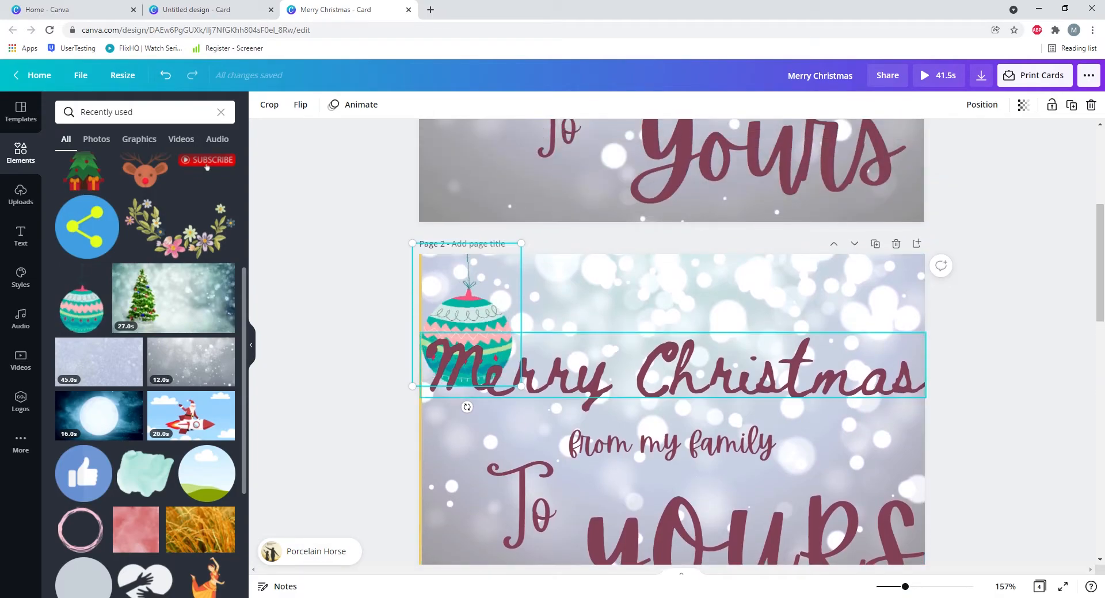
- Try sending the "Merry Christmas" text on page 2 to the back and undo the change
right_click(479, 367)
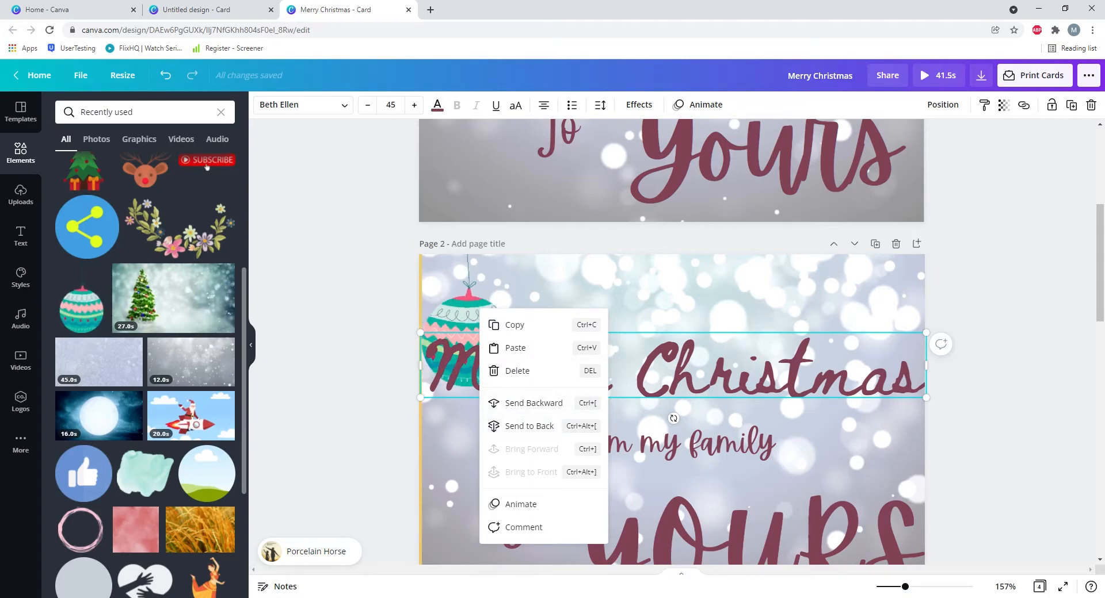
key("Escape")
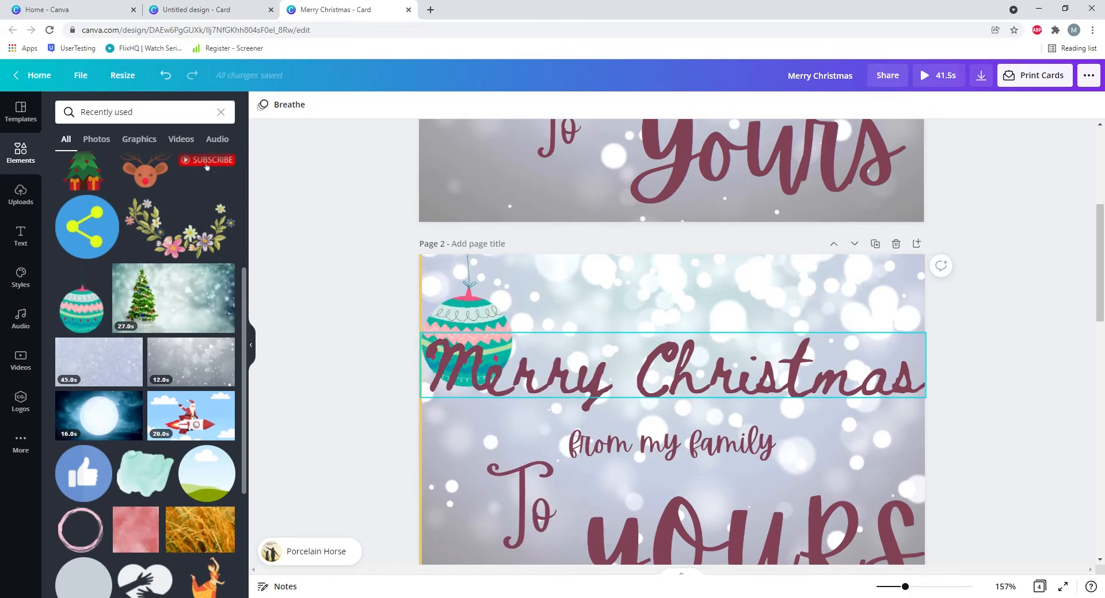
right_click(486, 365)
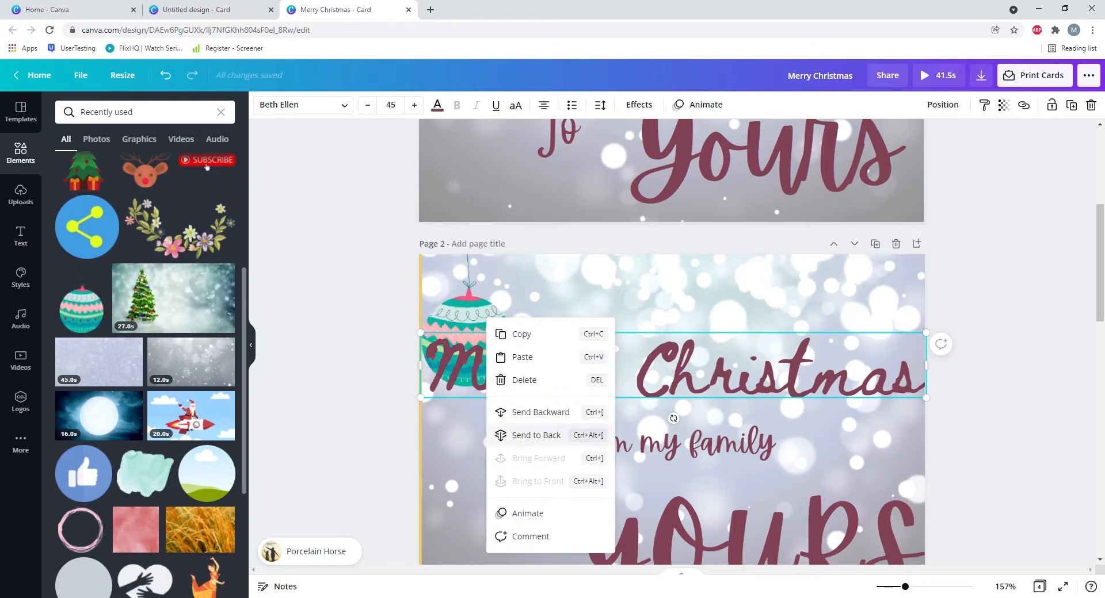
left_click(536, 436)
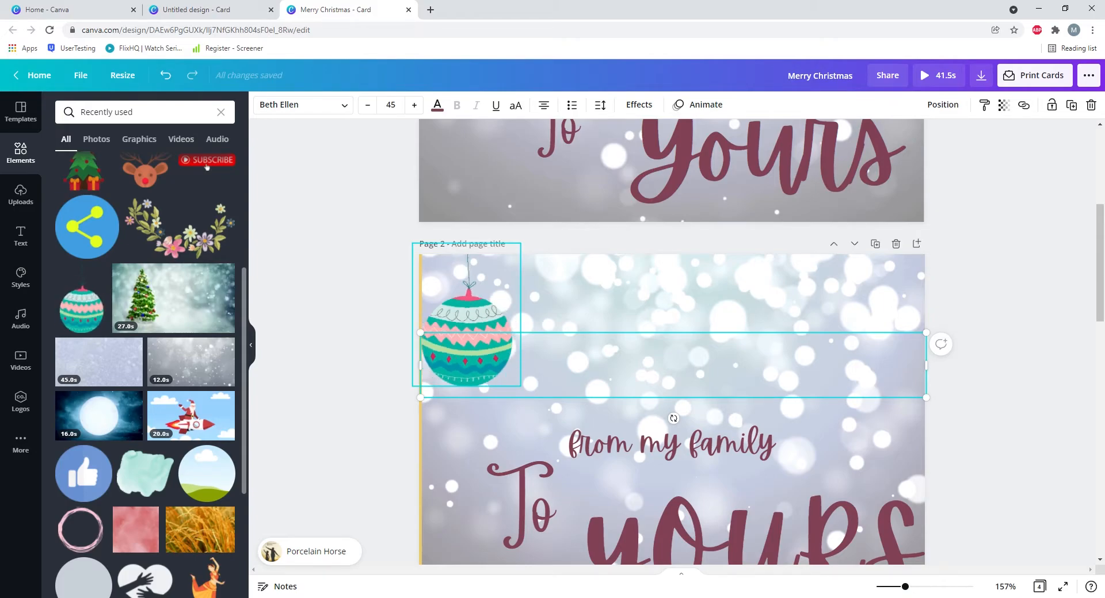
key("ctrl+z")
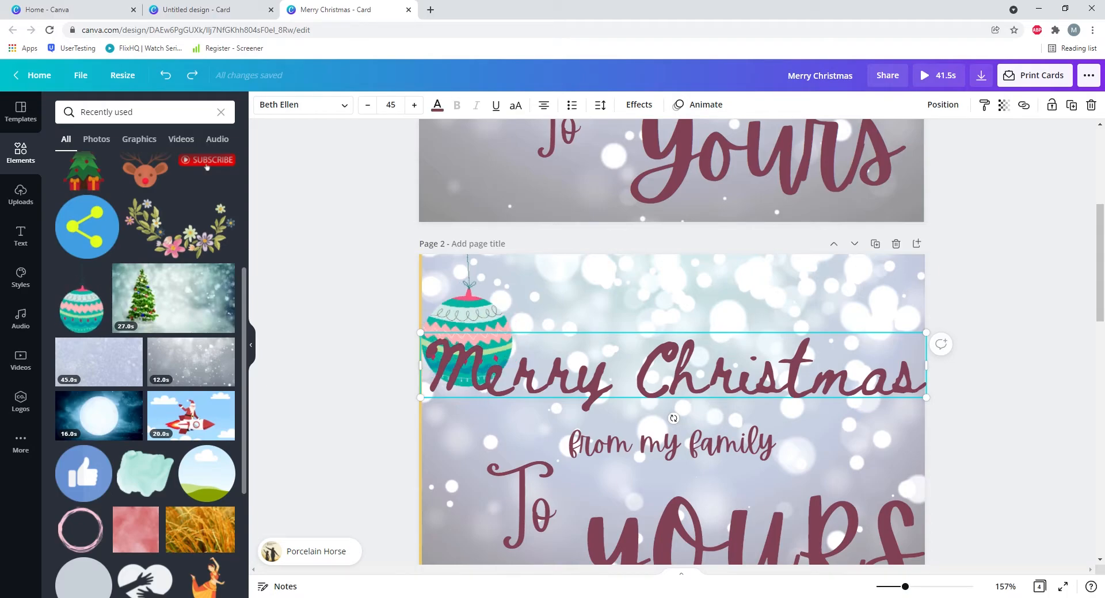
- Bring the page 2 bauble to the front, and send it one layer backward behind the "Merry Christmas" text
key("ctrl+y")
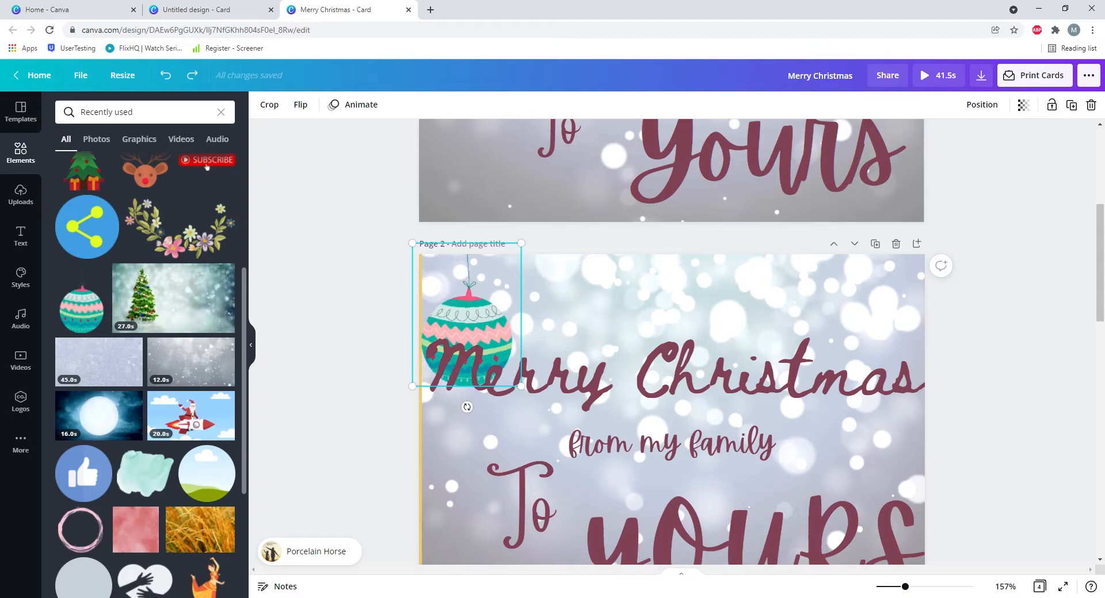
right_click(473, 294)
left_click(533, 435)
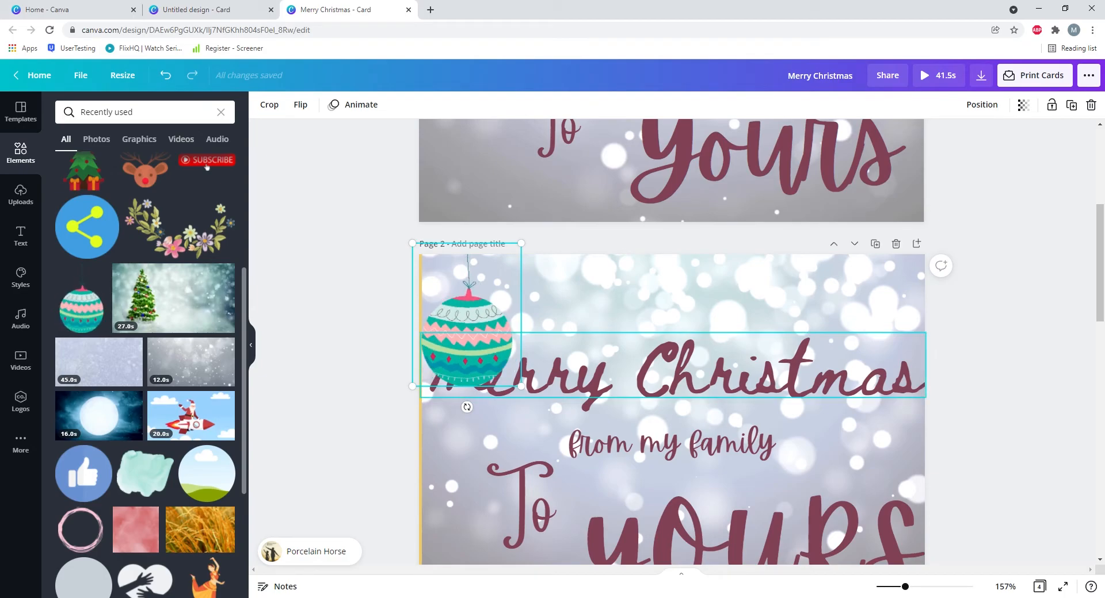
right_click(467, 306)
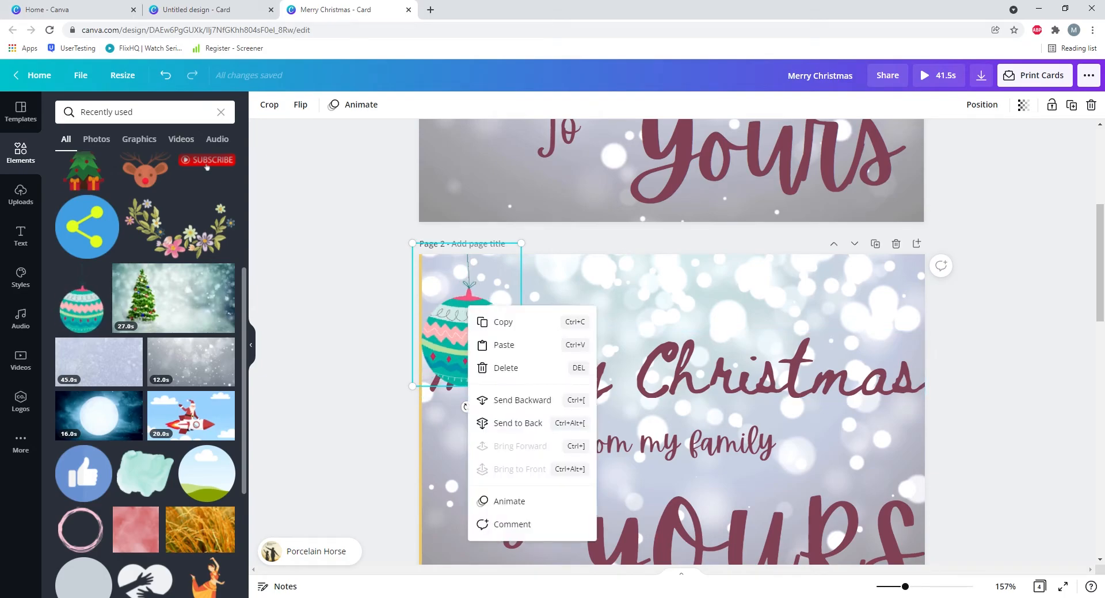
left_click(521, 400)
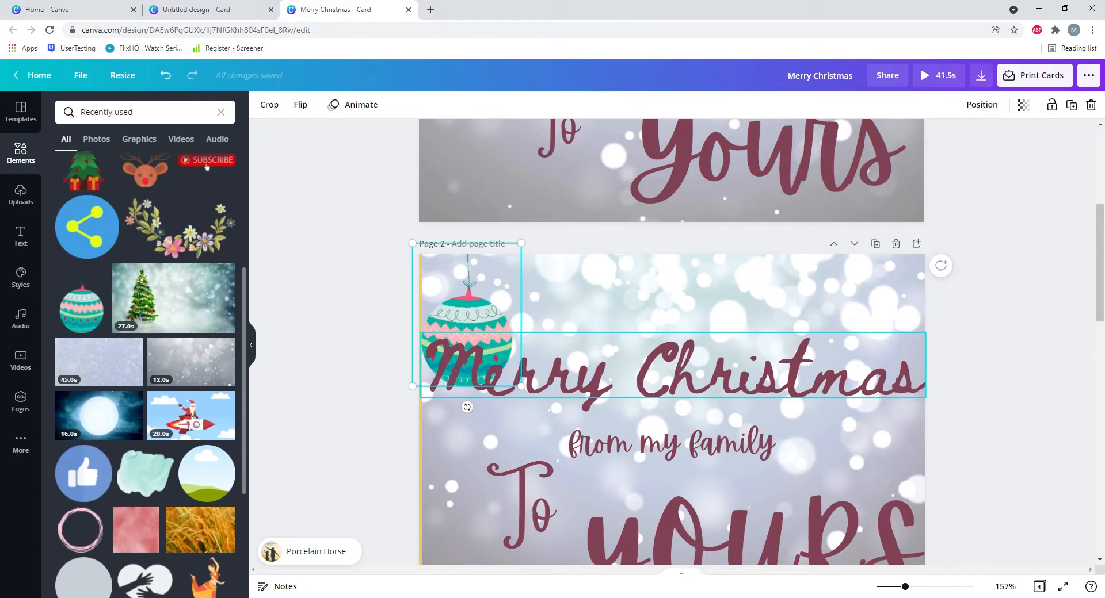
- Set the page 2 bauble's transparency to 69, using the faded ornaments on page 1 as reference
scroll(671, 342, "up", 5)
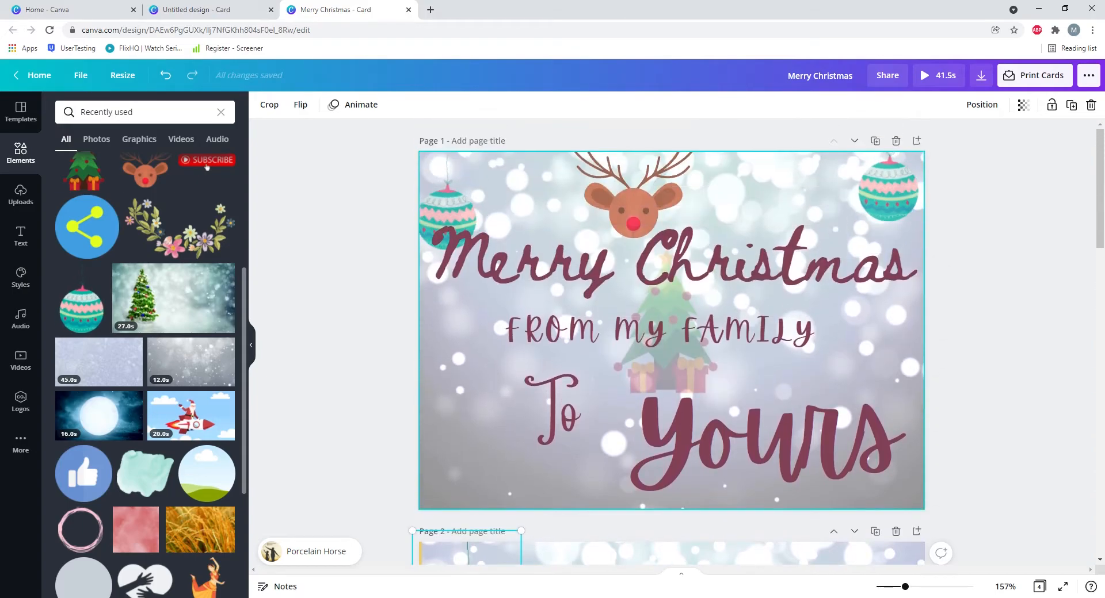
scroll(671, 342, "down", 3)
scroll(671, 342, "down", 3)
scroll(671, 342, "down", 3)
scroll(671, 342, "up", 3)
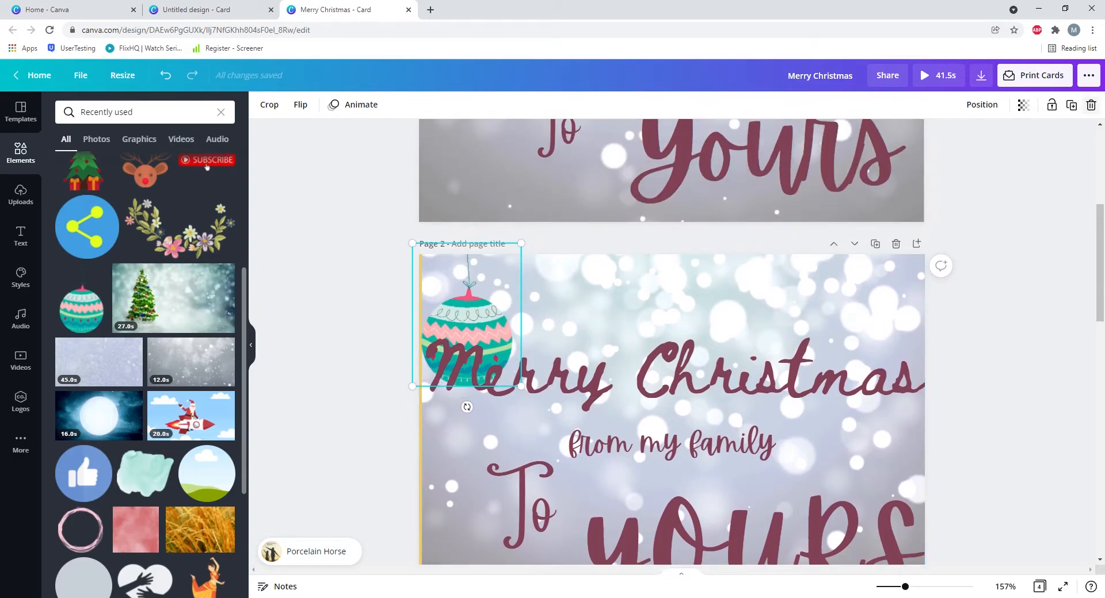
left_click(1023, 105)
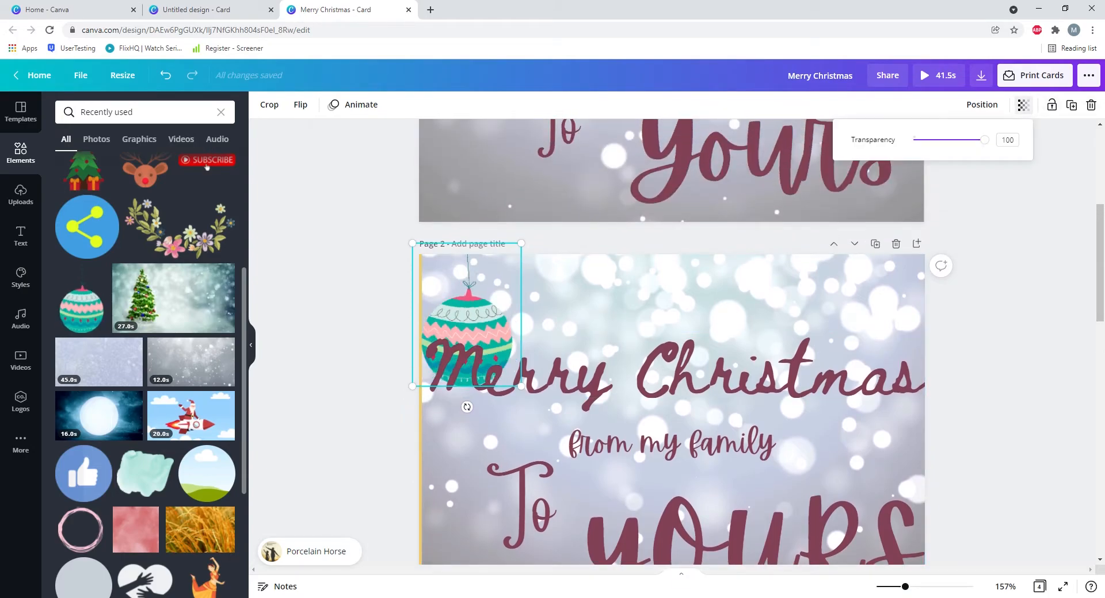
left_click_drag(984, 140, 960, 140)
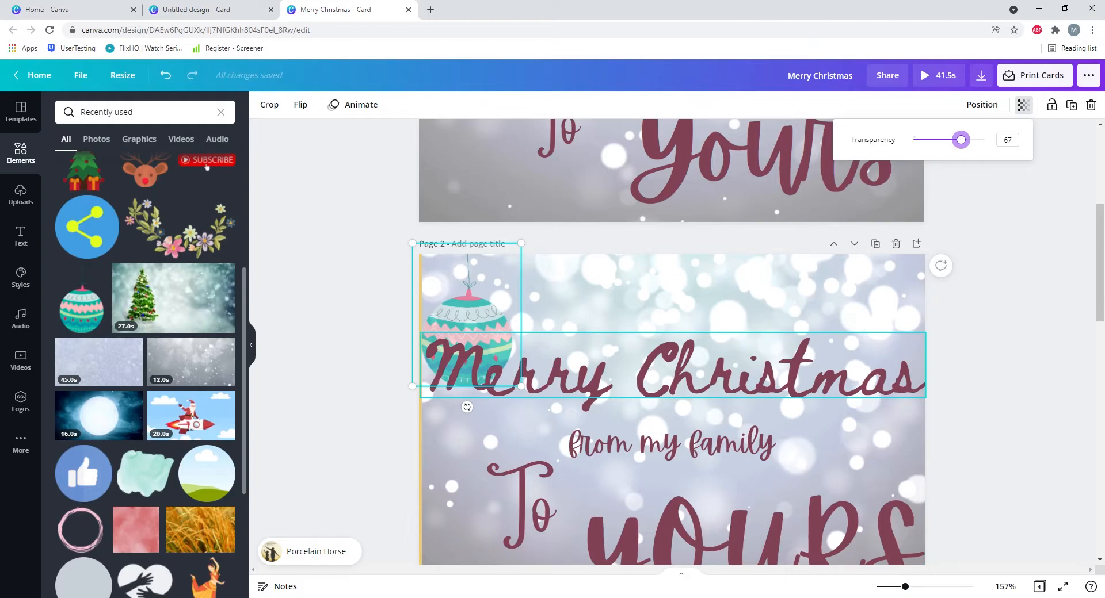
mouse_move(960, 139)
left_mouse_down()
mouse_move(933, 139)
mouse_move(963, 139)
left_mouse_up()
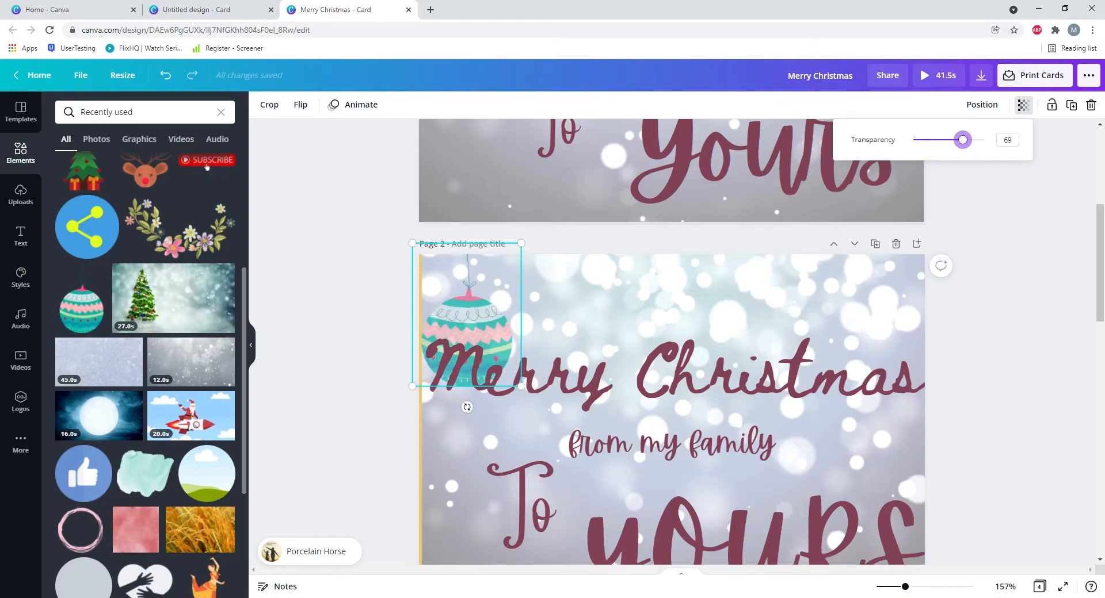
left_click(1022, 105)
- Nudge the bauble slightly up and left, further into page 2's upper-left corner
left_click_drag(467, 315, 463, 299)
key("Escape")
scroll(671, 346, "down", 1)
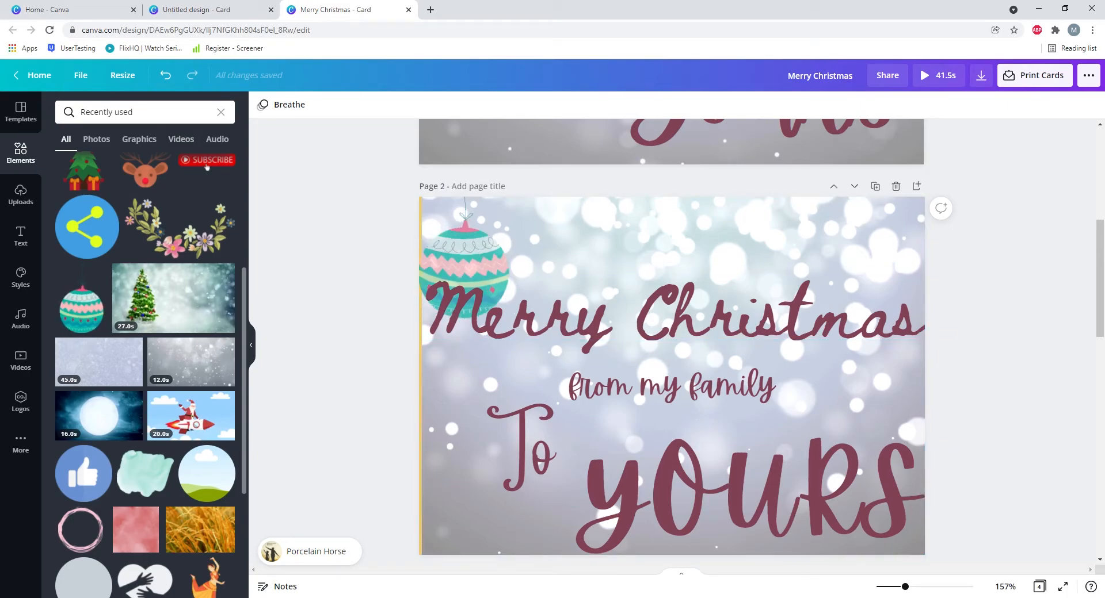
scroll(671, 343, "up", 6)
scroll(671, 343, "down", 6)
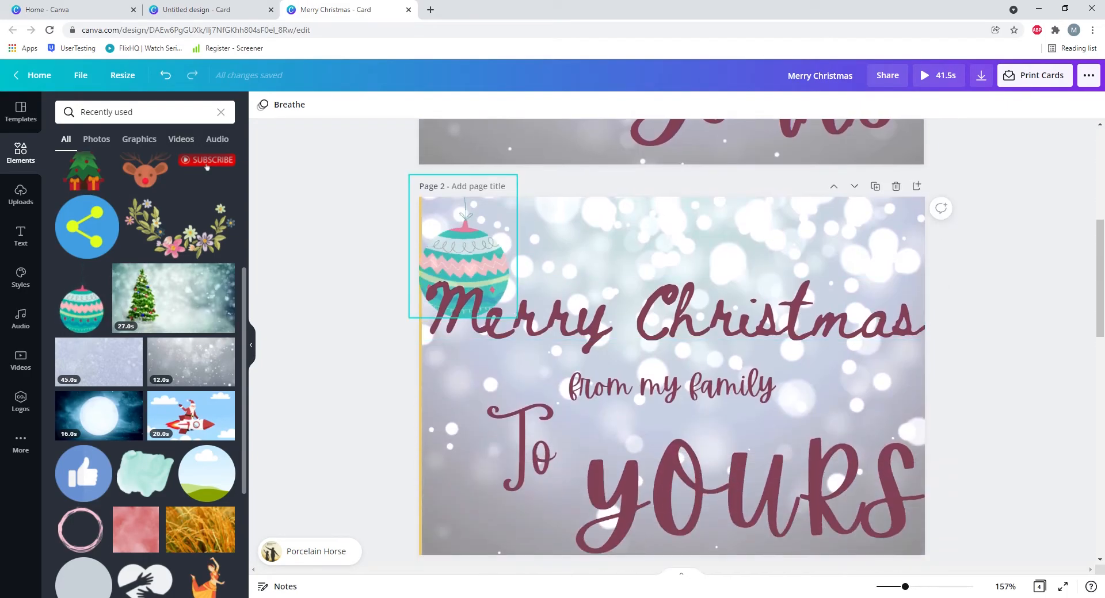
- Duplicate the bauble and place the copy in page 2's upper-right corner, partly cut off by the page's top edge
left_click(672, 308)
left_click(466, 242)
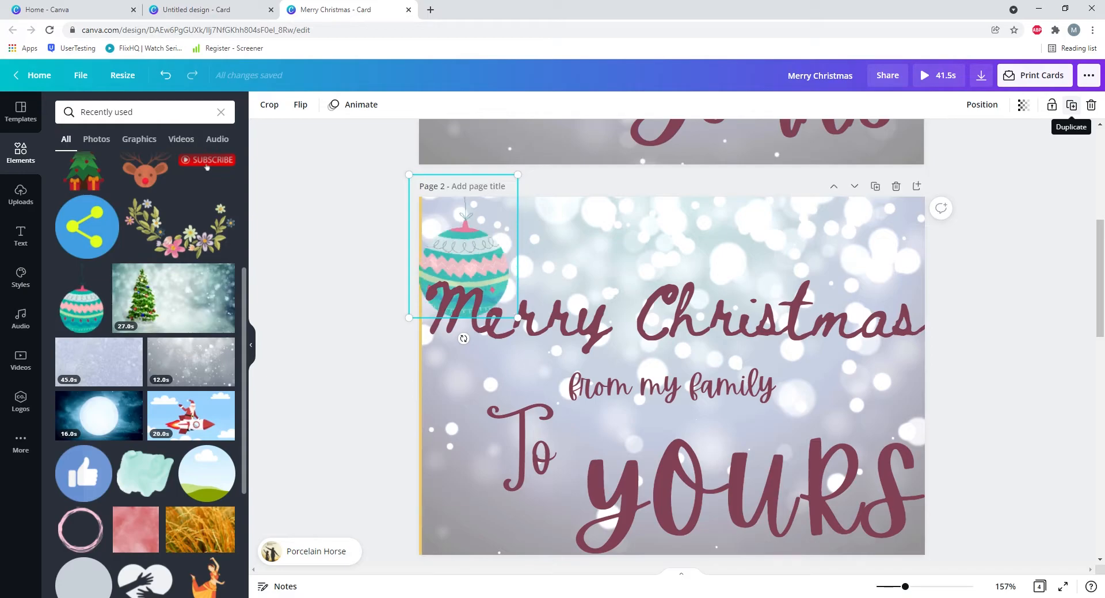
left_click(1071, 105)
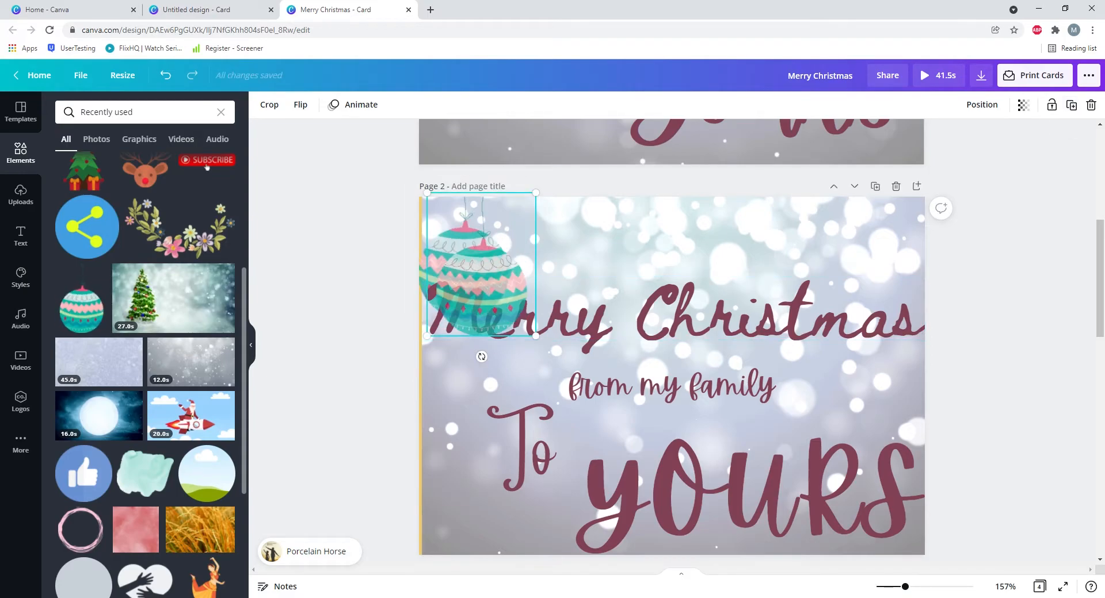
left_click_drag(481, 265, 888, 210)
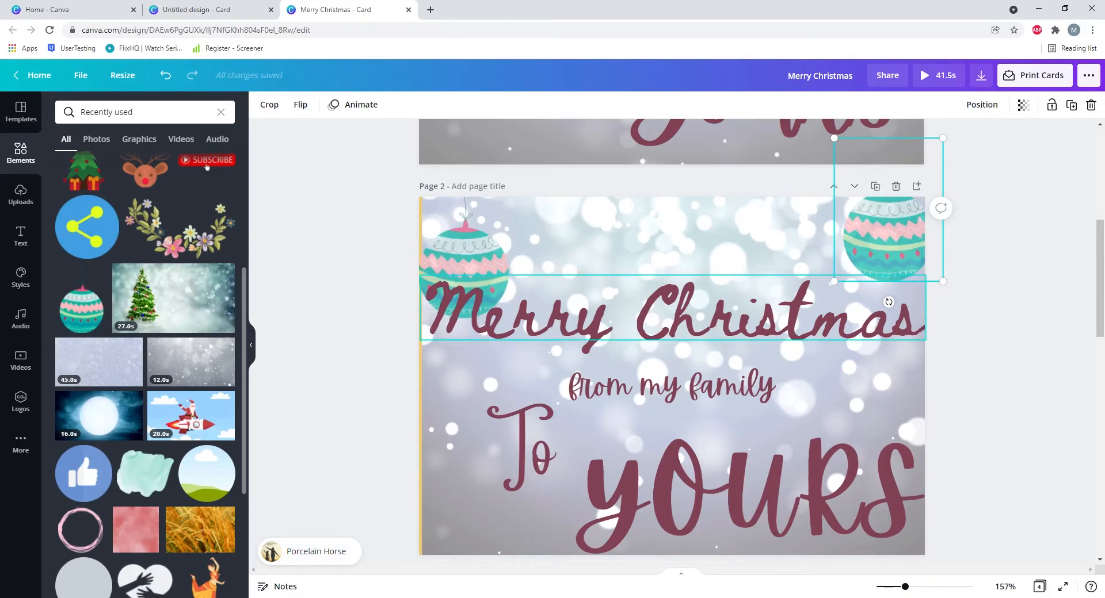
key("Escape")
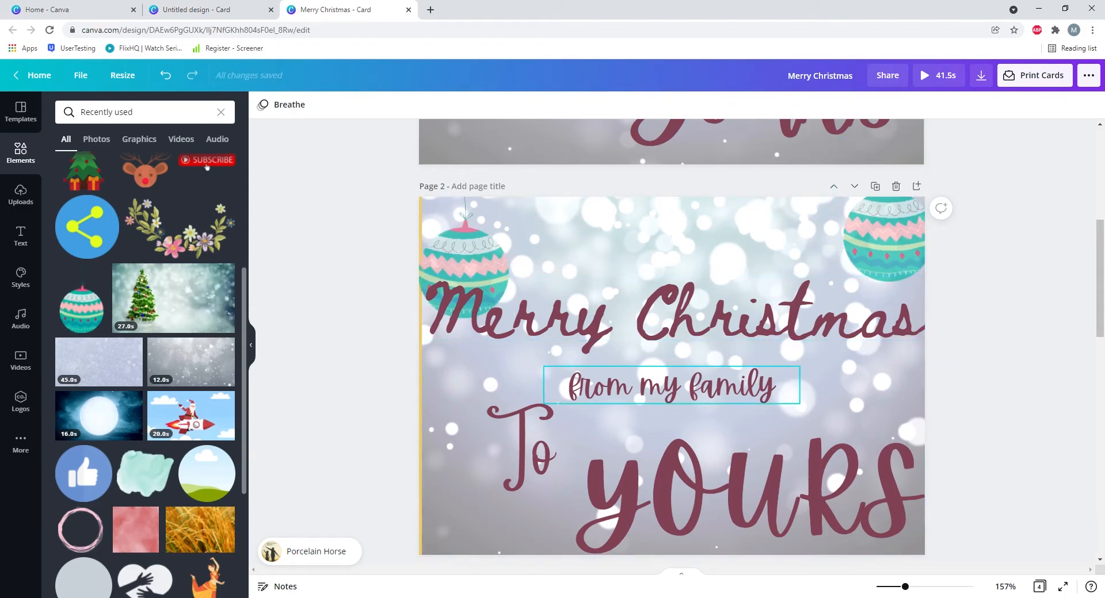
- Make the upper-right bauble on page 2 fainter than the one in the upper-left corner
left_click(883, 242)
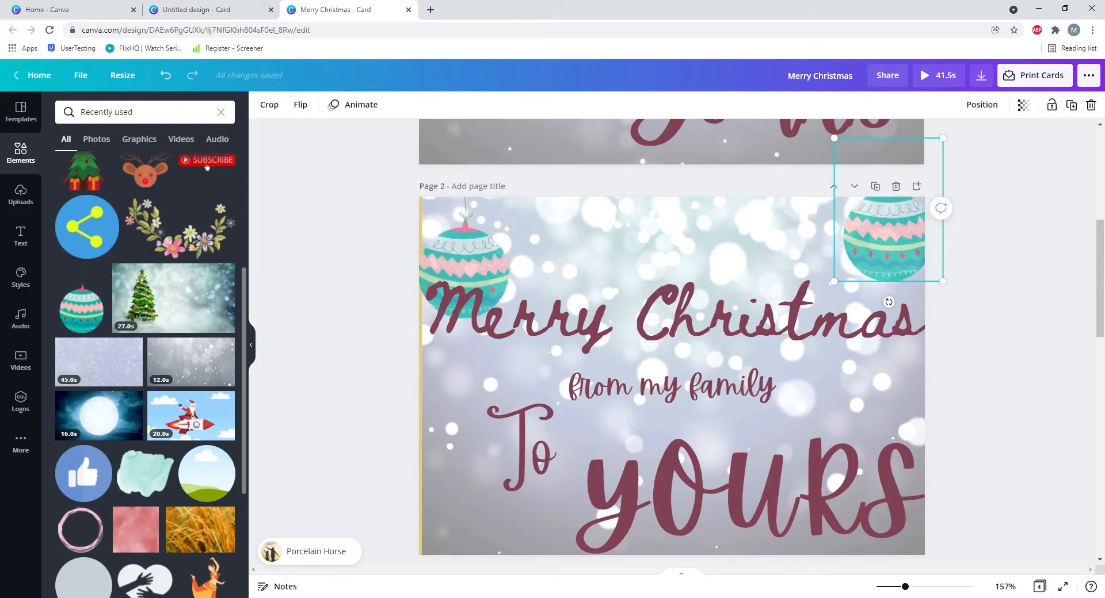
left_click(1023, 105)
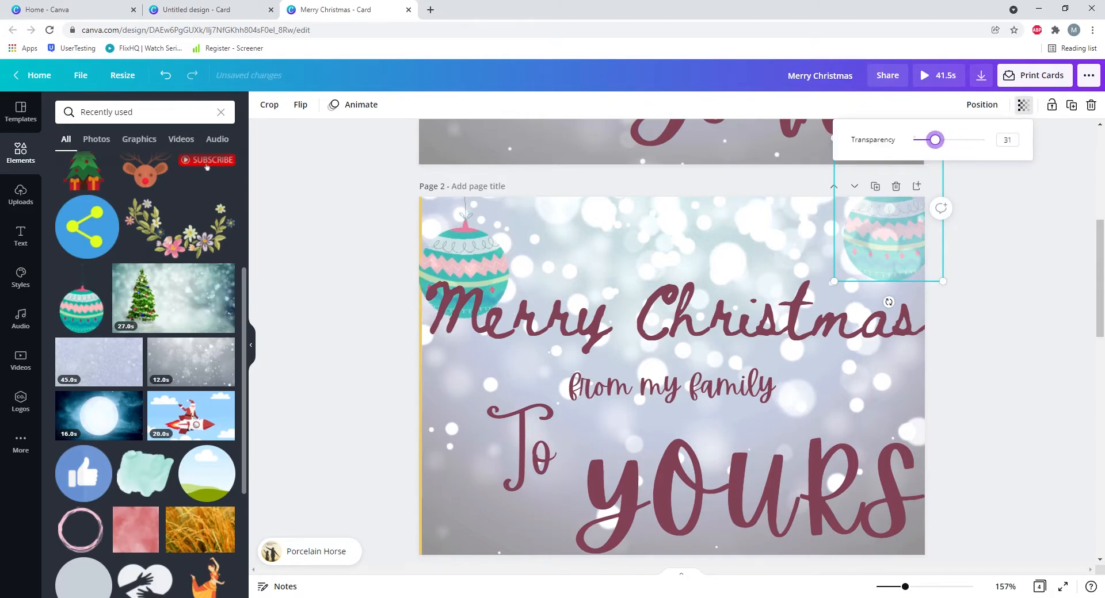
key("Escape")
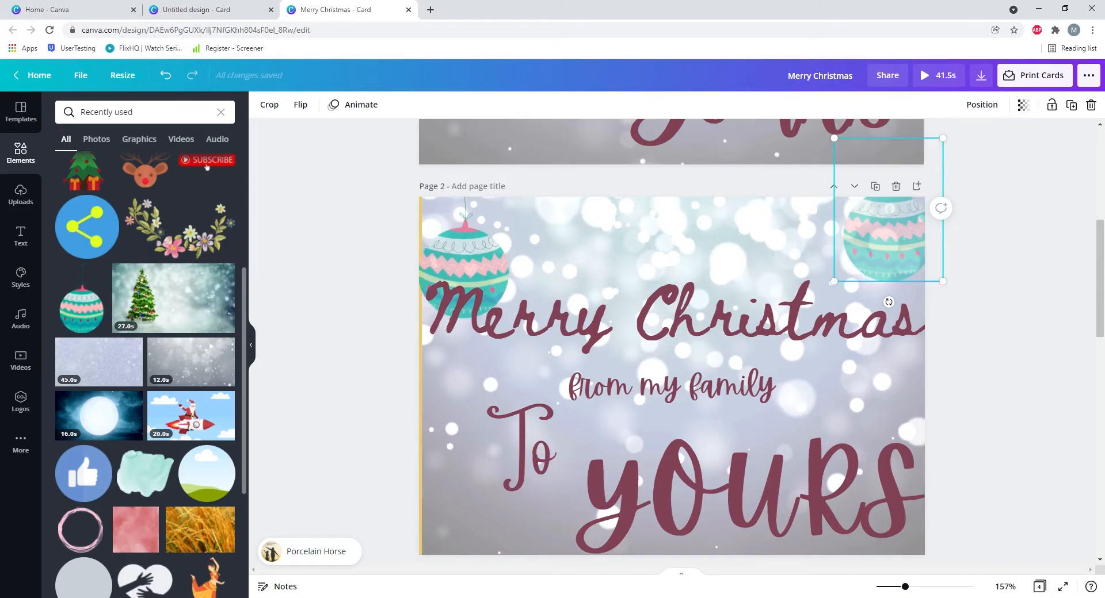
key("Escape")
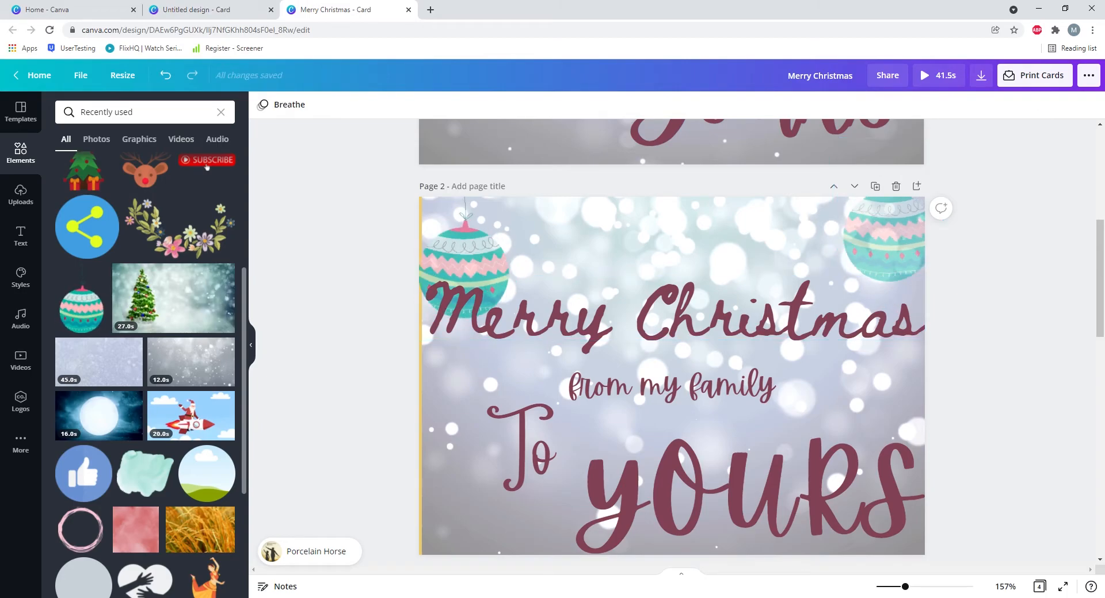
- Add the recently used red-nosed reindeer head to page 2
scroll(207, 166, "up", 2)
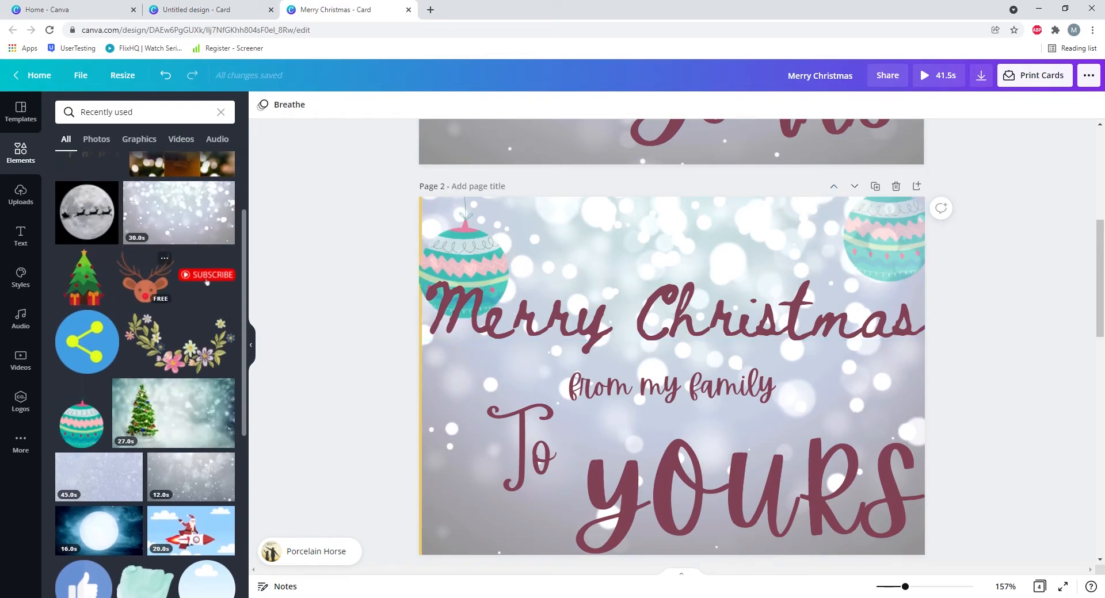
left_click(145, 277)
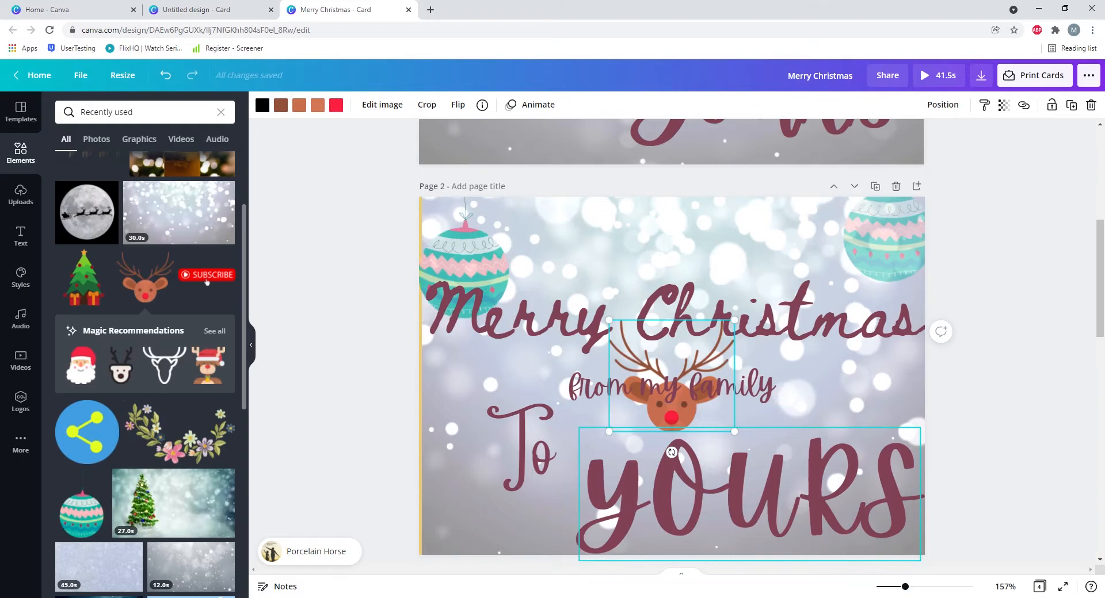
left_click(671, 384)
left_click(750, 492)
left_click(671, 385)
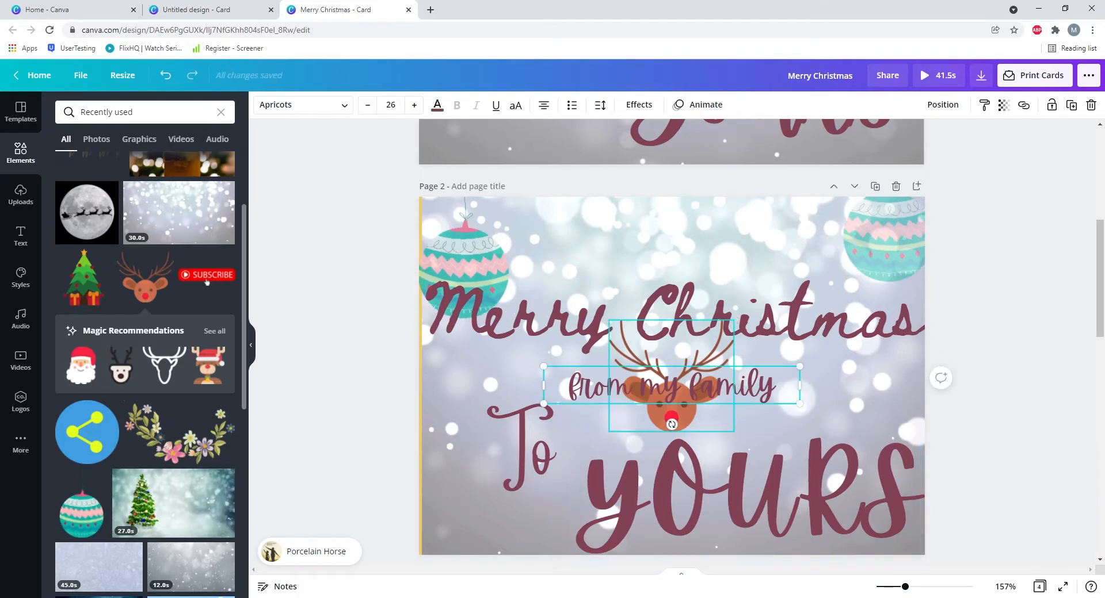
- Move the reindeer head above "Merry Christmas" between the two baubles and set its transparency to 73
left_click(671, 415)
left_click_drag(671, 415, 625, 285)
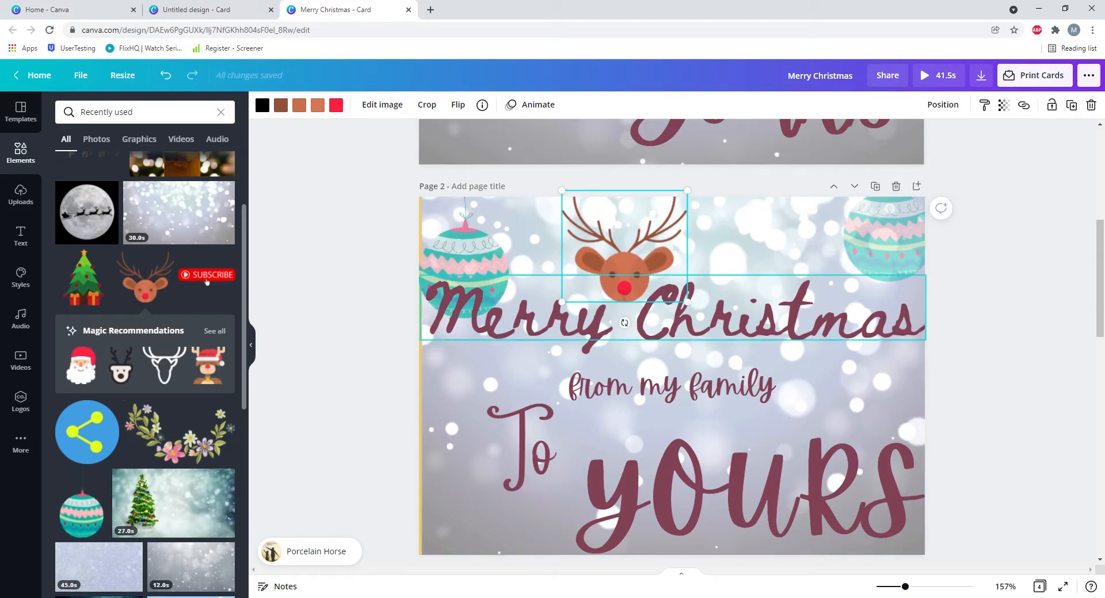
left_click(1004, 104)
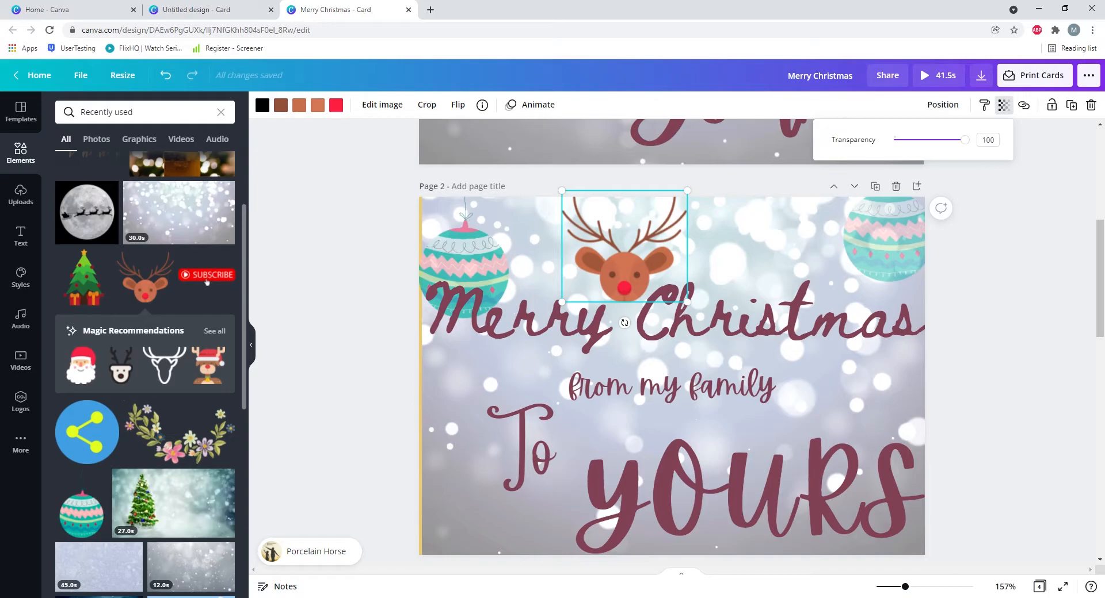
left_click_drag(964, 140, 947, 140)
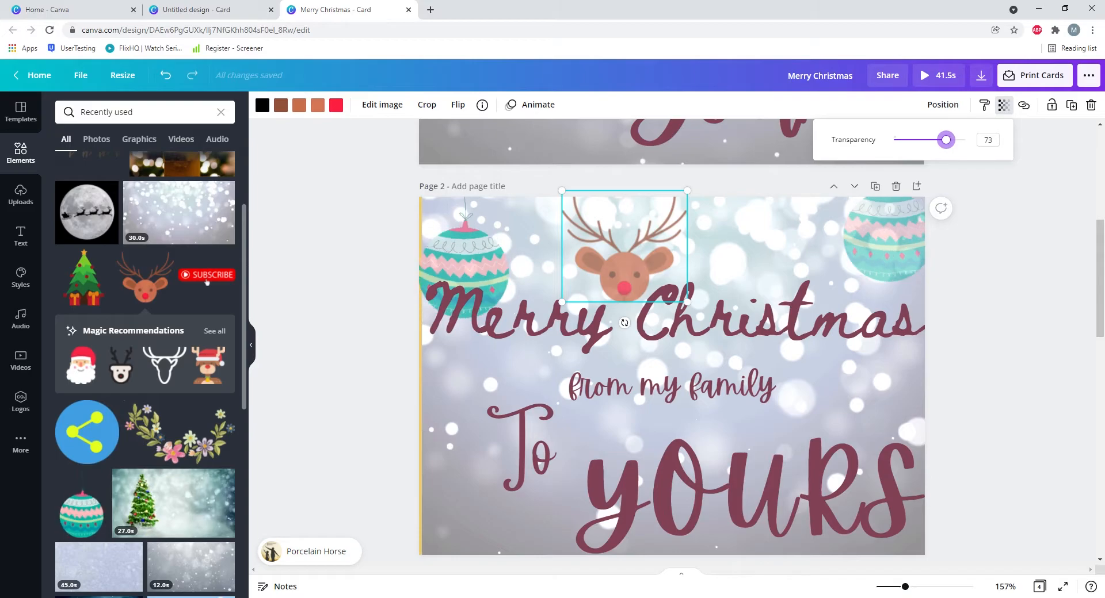
- Add the recently used decorated Christmas tree with presents to the middle of page 2
key("Escape")
scroll(671, 342, "up", 6)
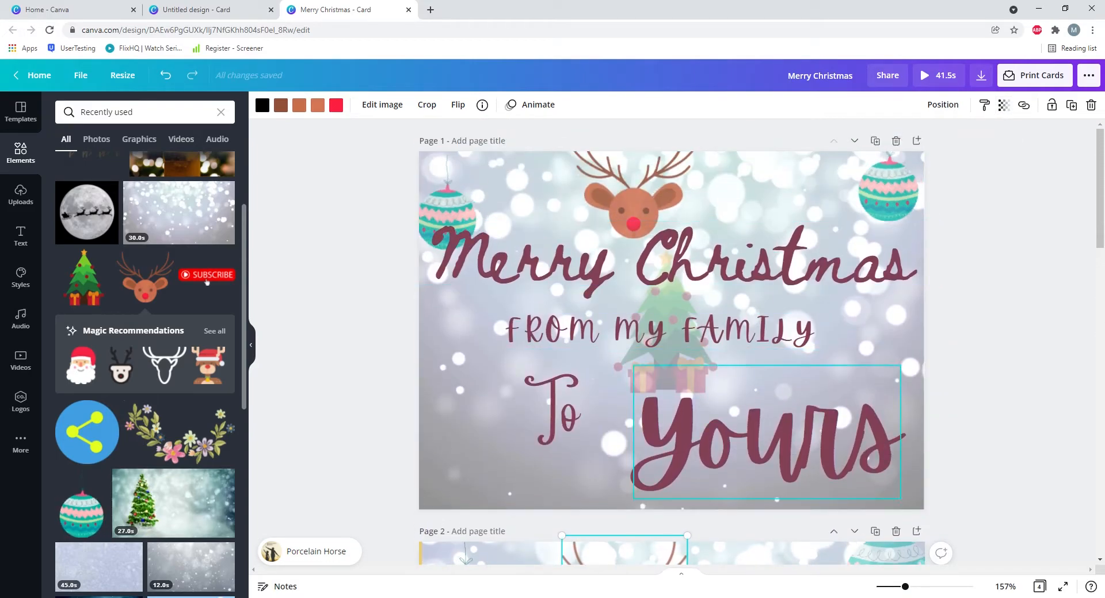
scroll(671, 342, "down", 6)
scroll(671, 342, "down", 2)
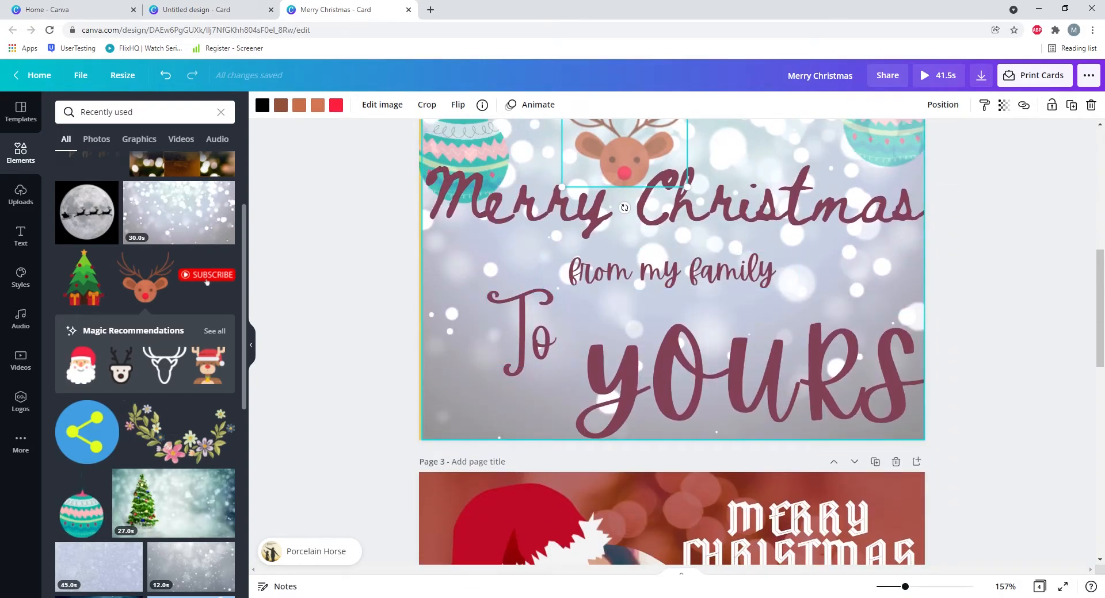
left_click(489, 262)
left_click(83, 278)
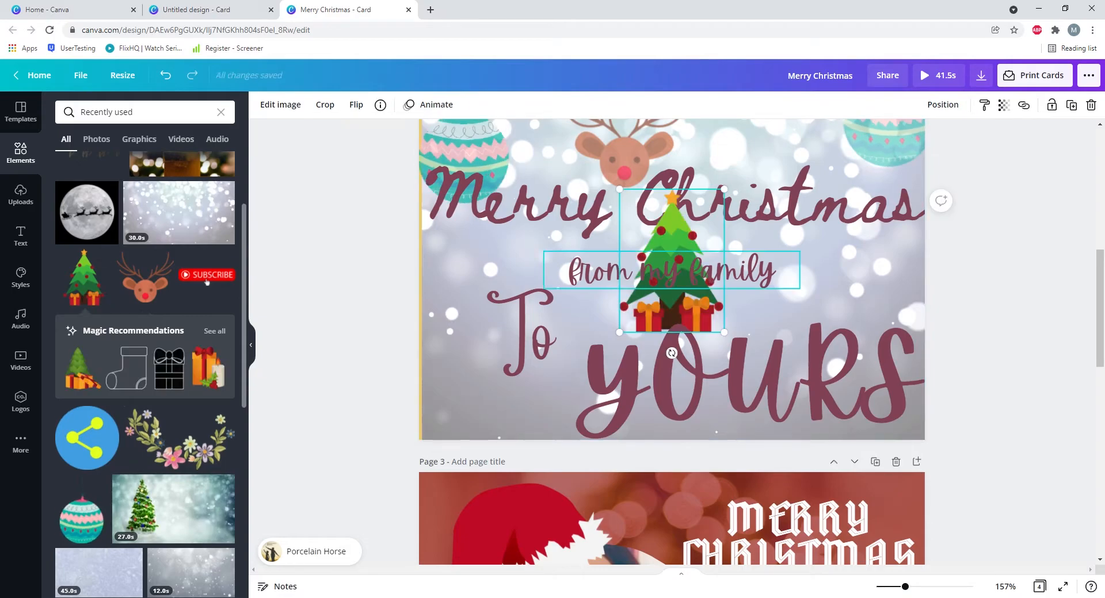
- Set the transparency of the Christmas tree on page 2 to 23
scroll(671, 342, "up", 2)
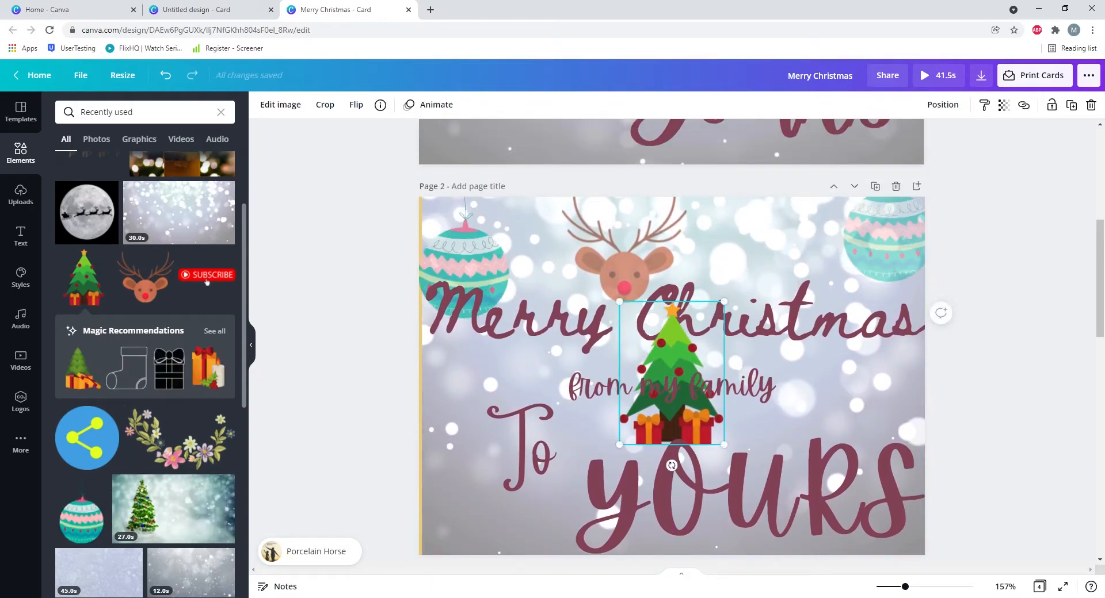
left_click(1004, 104)
left_click_drag(964, 139, 911, 140)
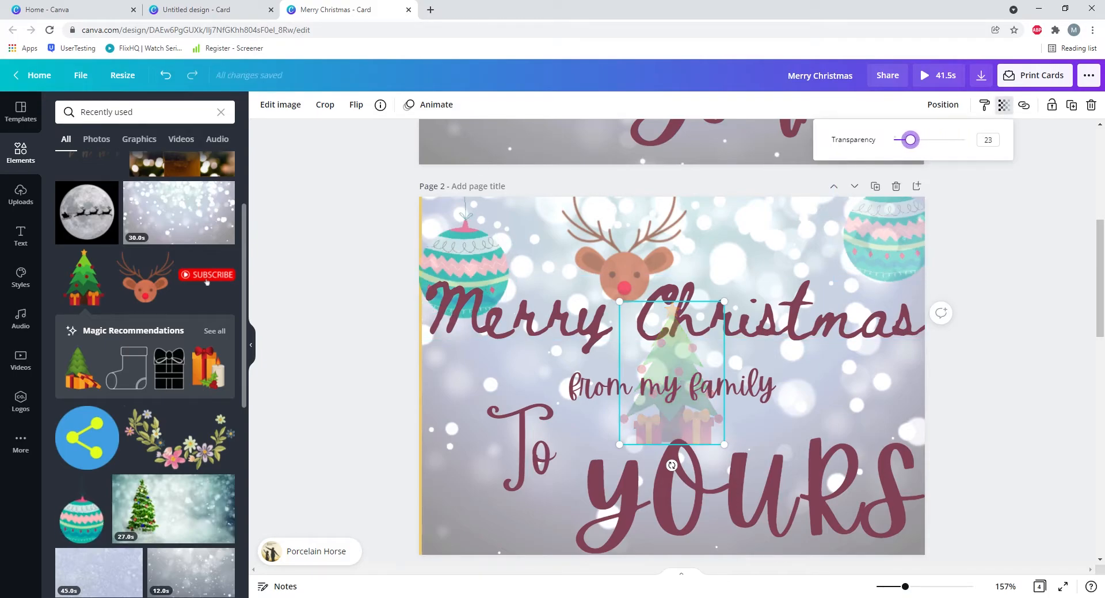
key("Escape")
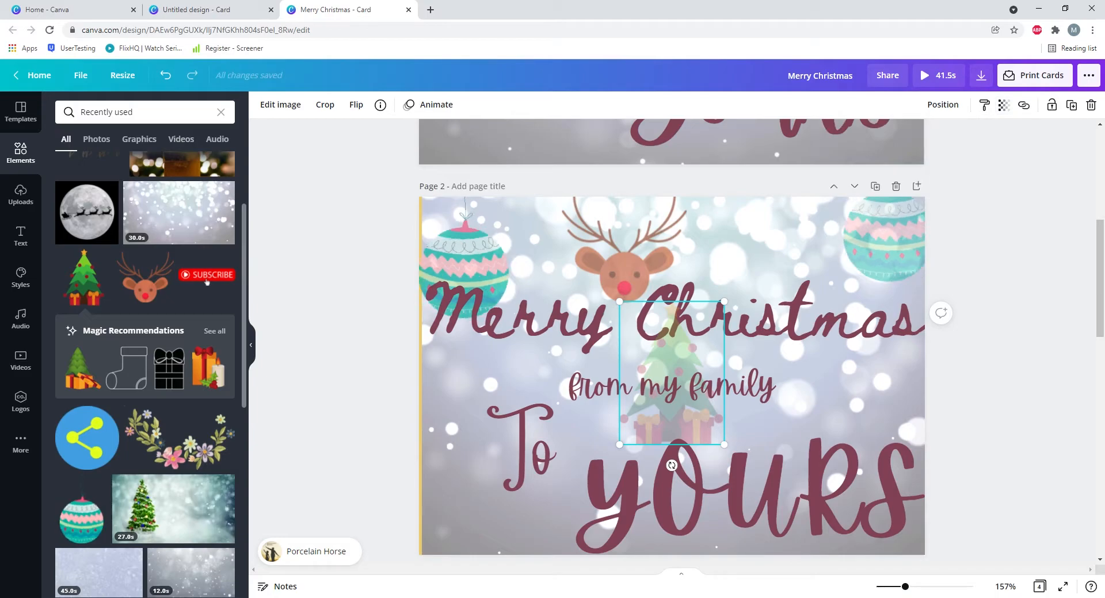
key("Escape")
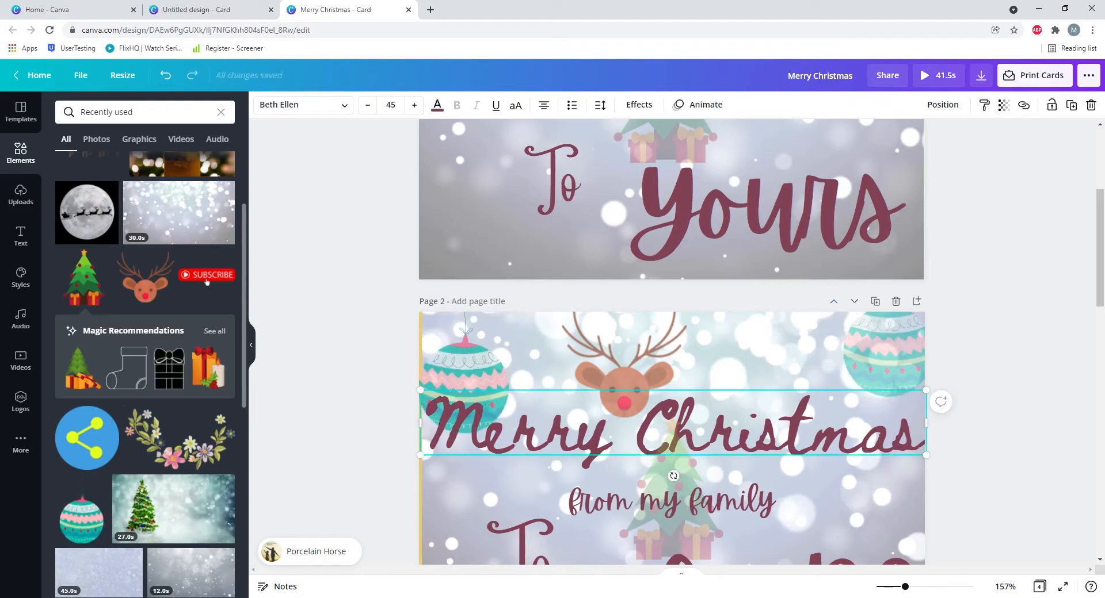
- Compare the Shift, Bounce, Skate, Pan and Fade text animations on page 2's "Yours" and apply Typewriter
scroll(671, 342, "down", 2)
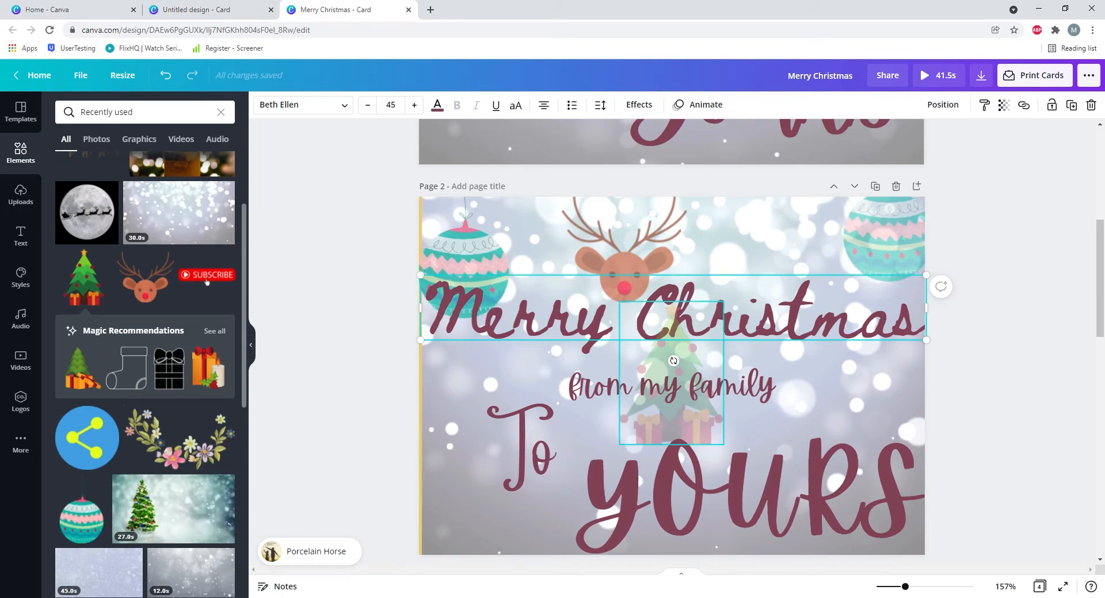
left_click(749, 494)
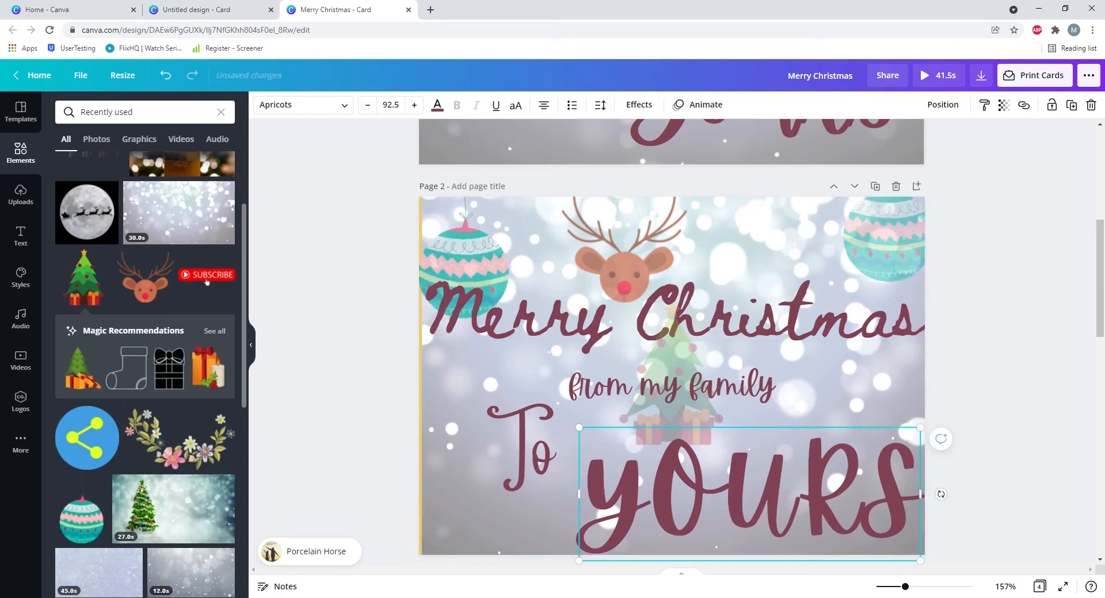
scroll(672, 339, "down", 2)
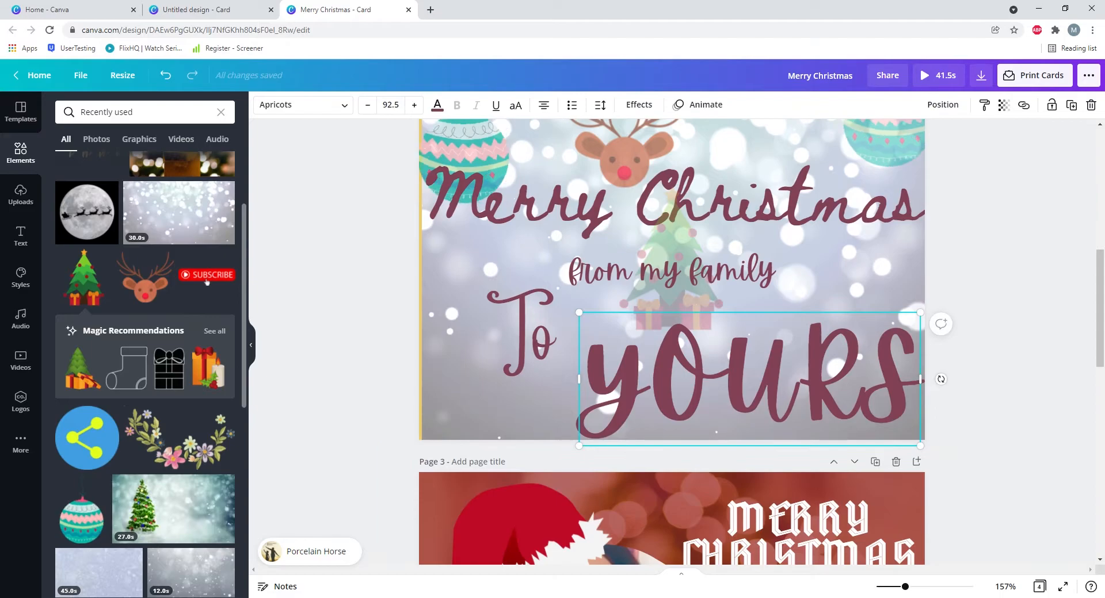
double_click(749, 379)
key("Escape")
left_click(697, 105)
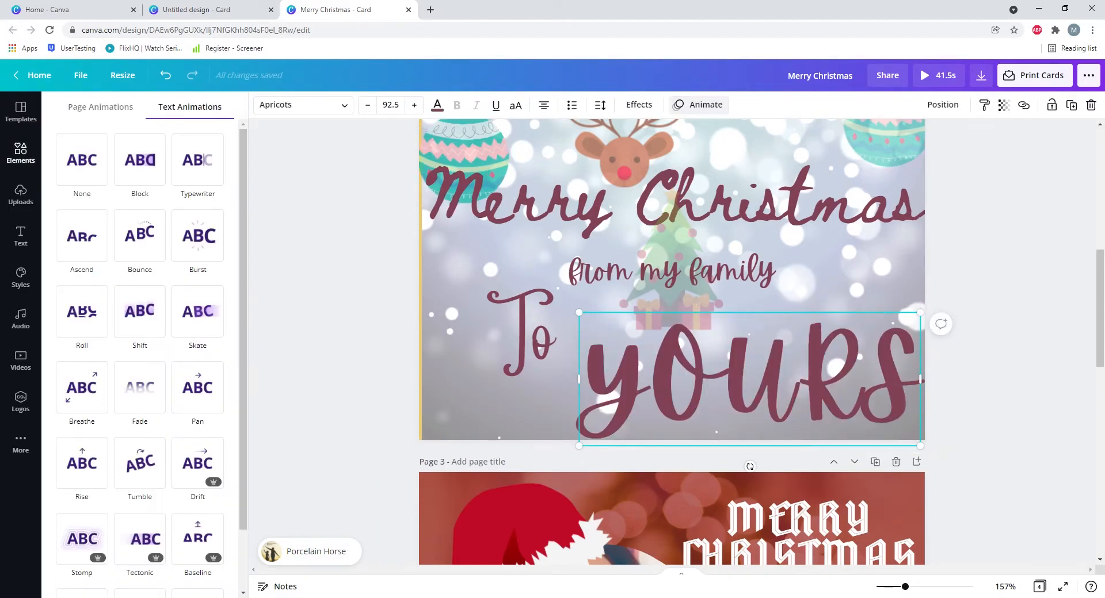
left_click(140, 312)
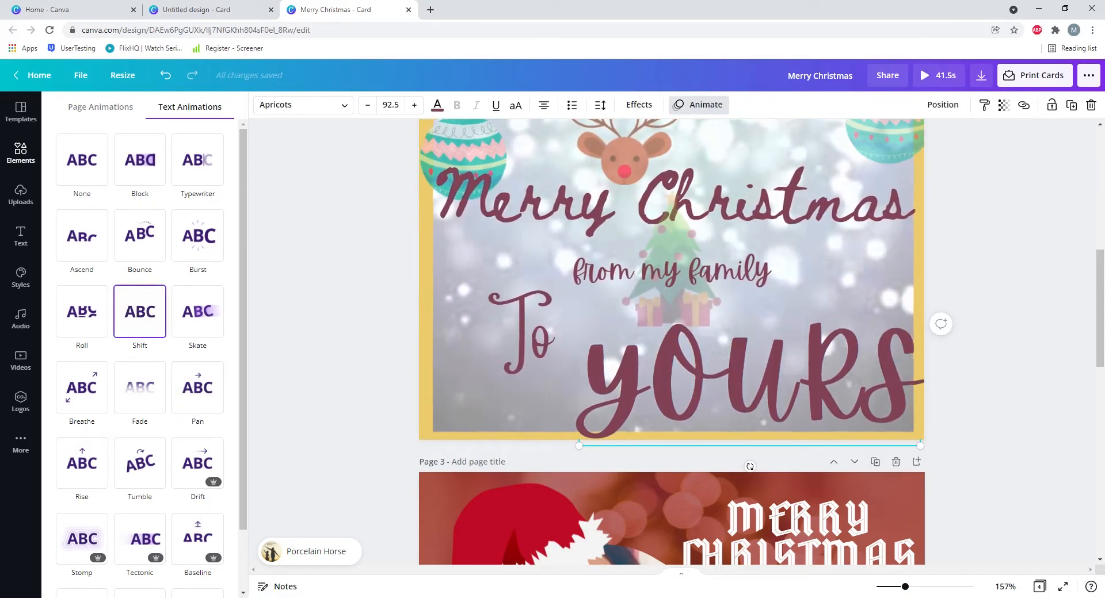
left_click(140, 236)
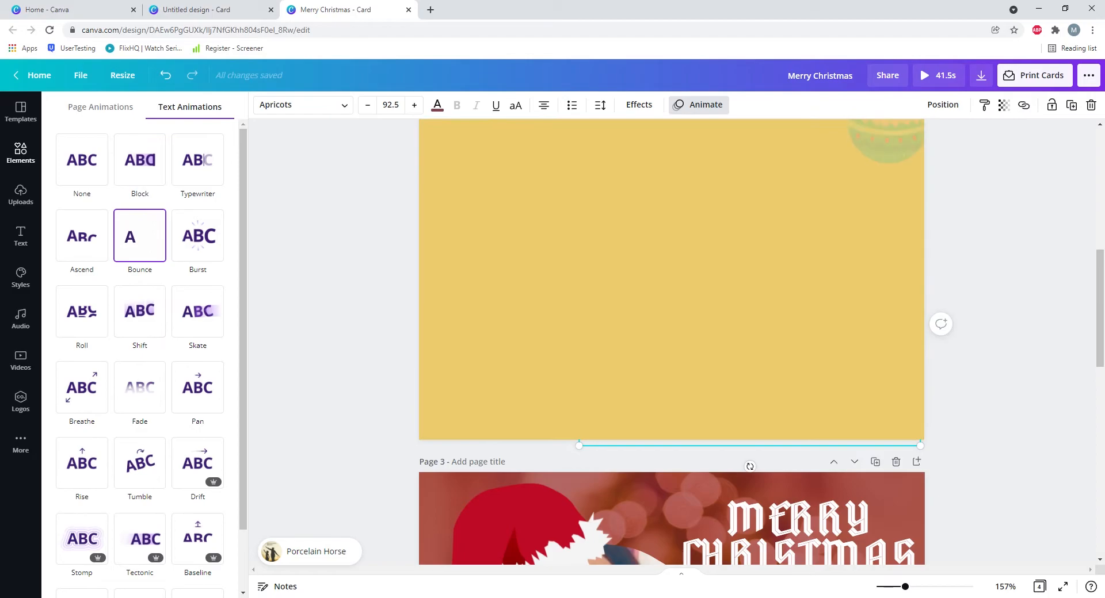
left_click(197, 312)
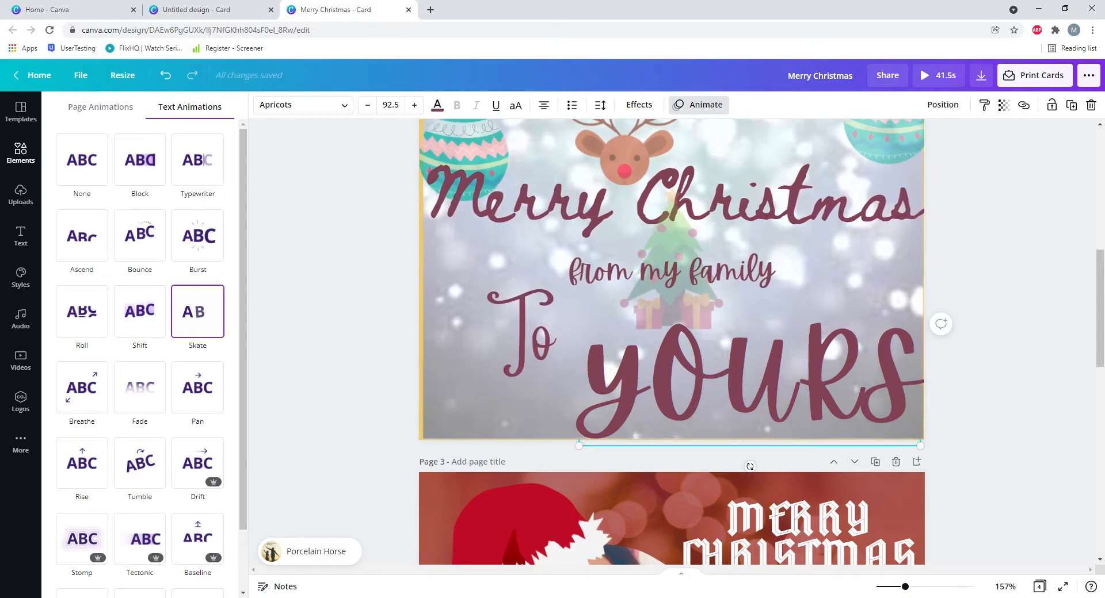
left_click(198, 387)
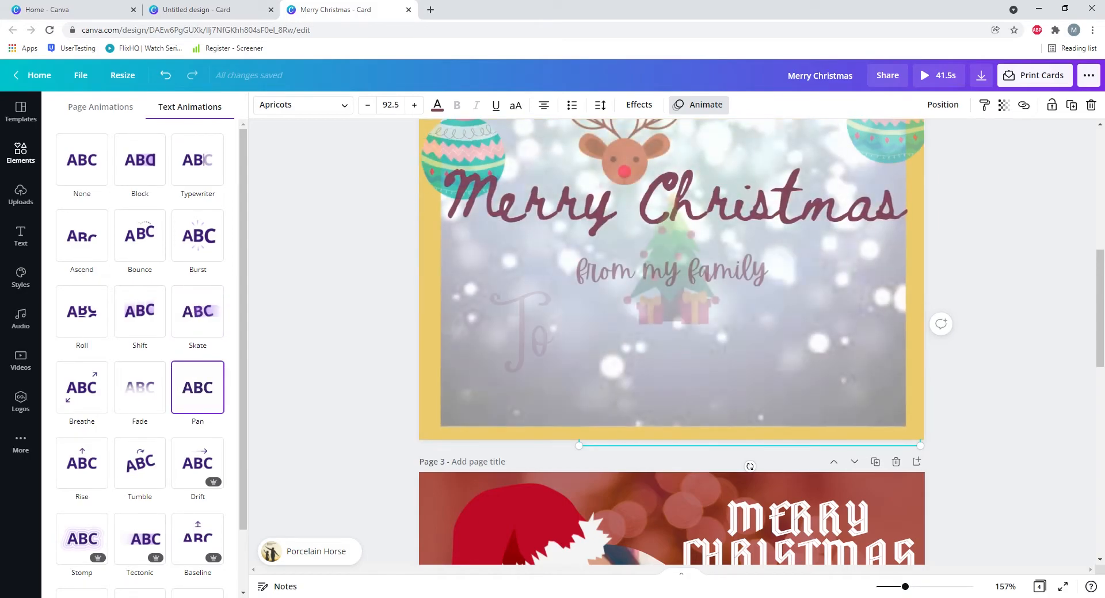
left_click(140, 387)
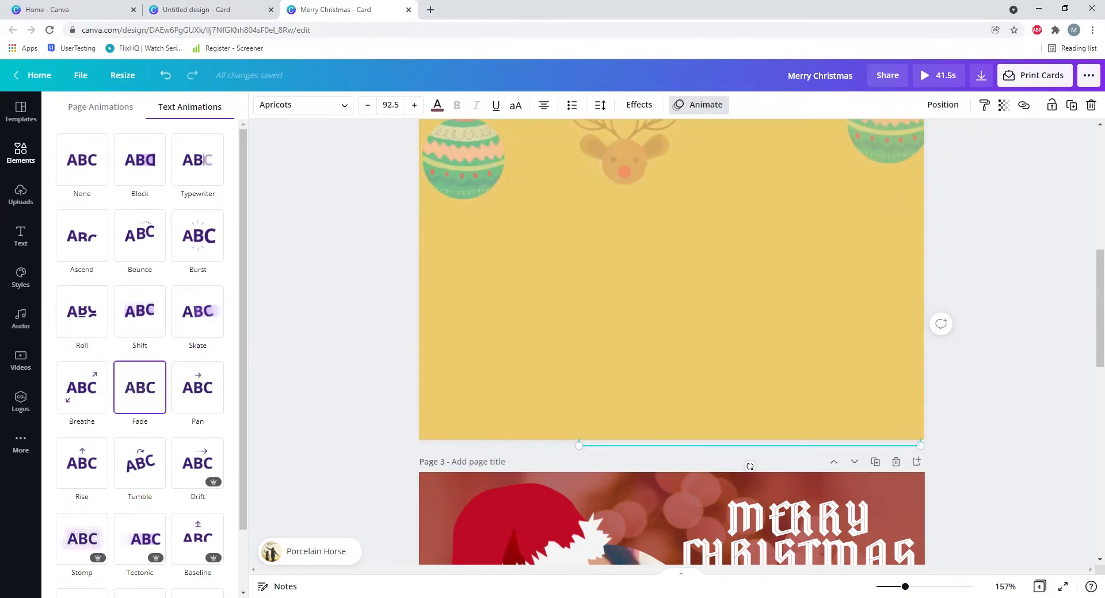
left_click(82, 387)
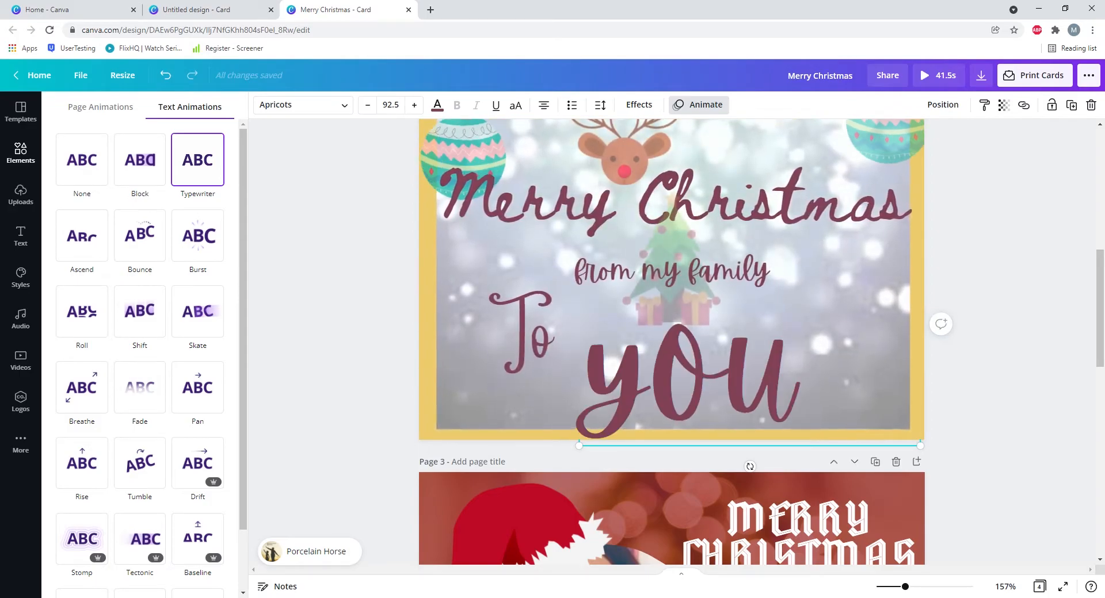
left_click(198, 159)
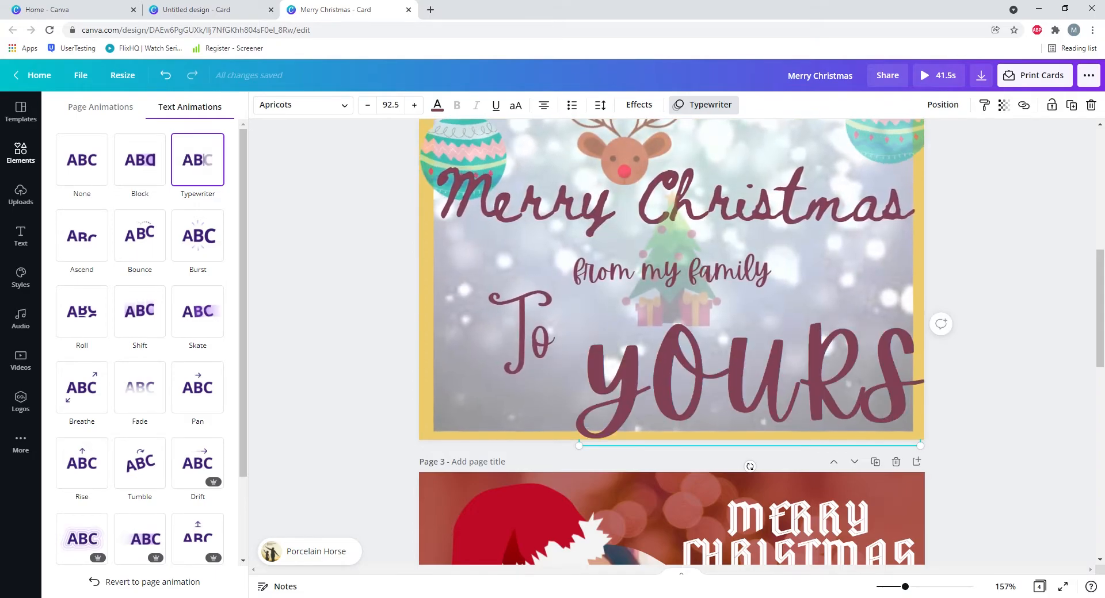
- Apply the Rise text animation to "Merry Christmas" on page 2
scroll(671, 342, "up", 2)
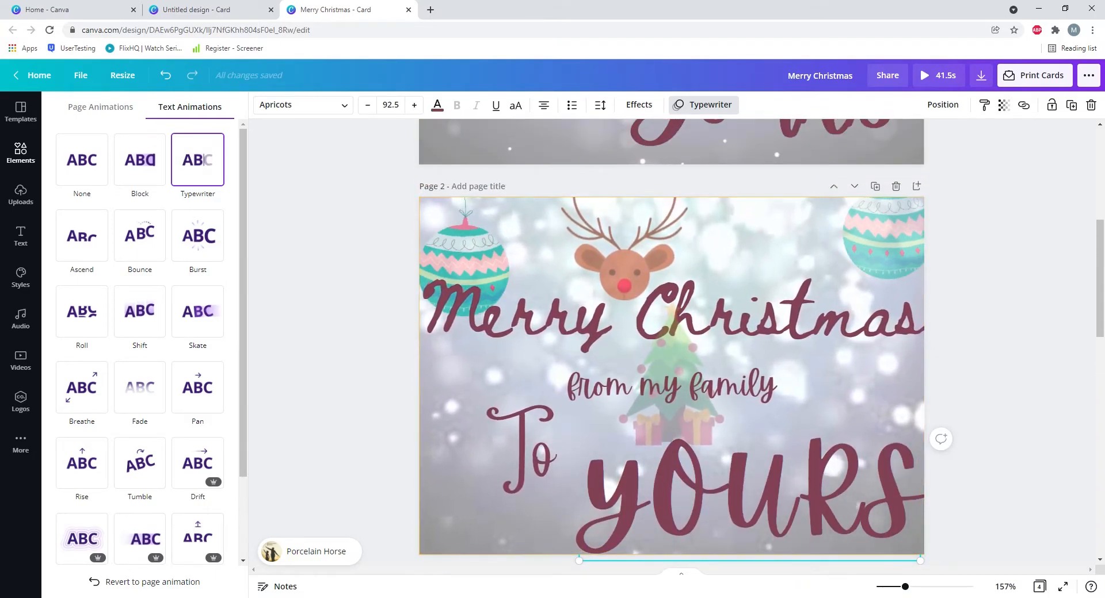
left_click(671, 358)
left_click(754, 314)
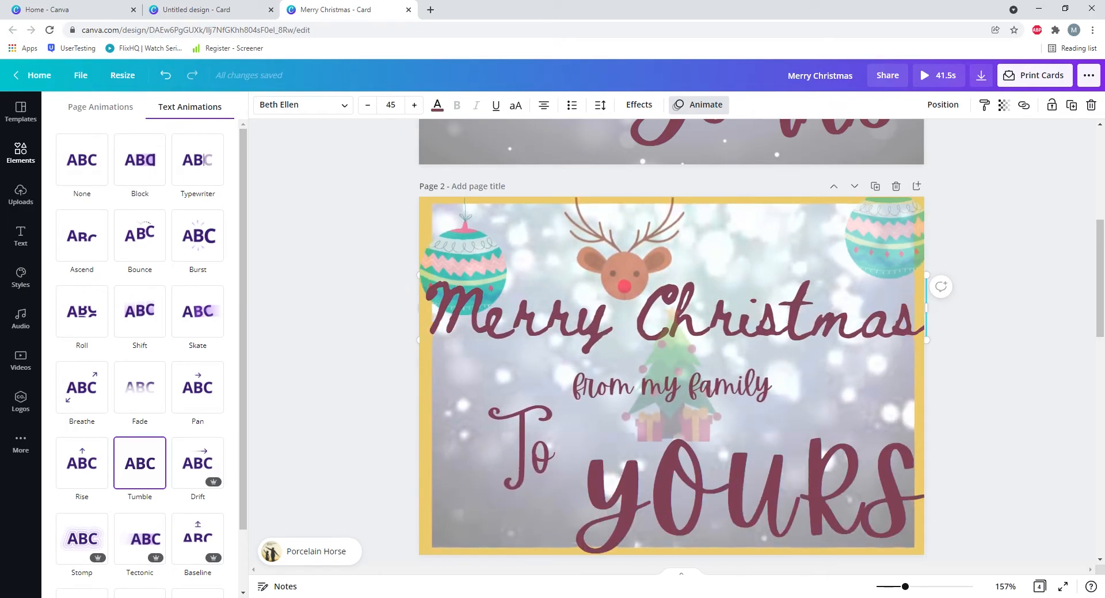
left_click(82, 463)
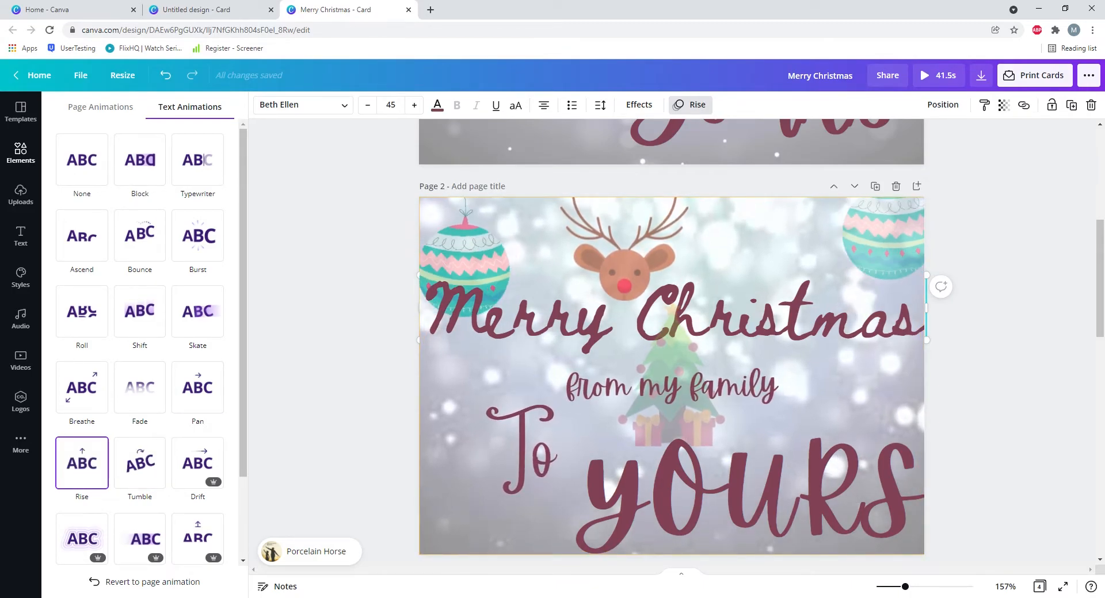
- Check the animation options for page 2's snow video, upper-right bauble, large text and Christmas tree
scroll(671, 345, "down", 1)
left_click(806, 333)
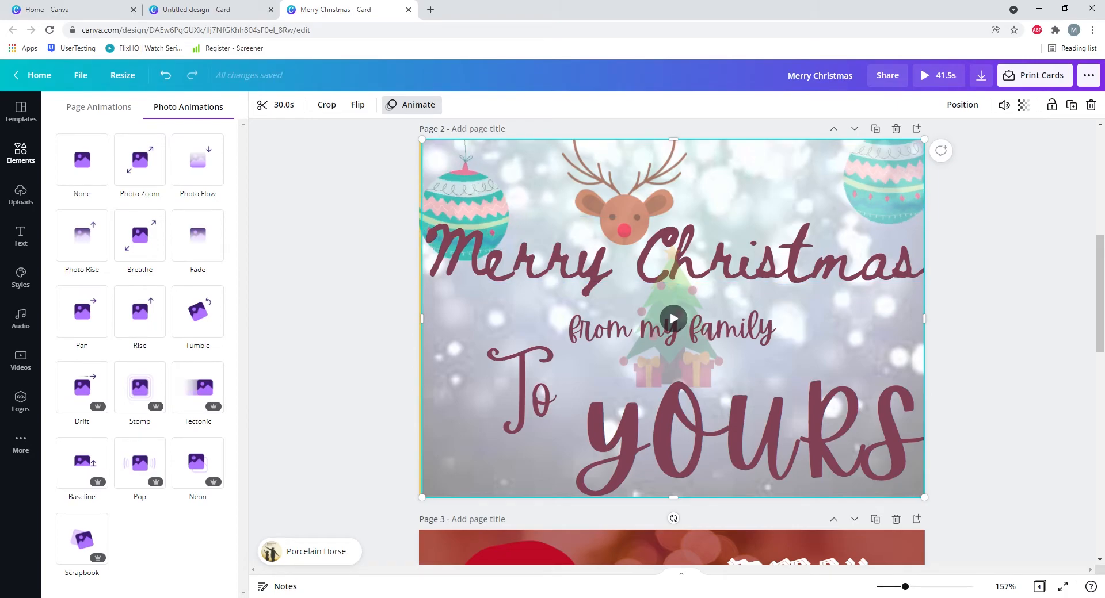
left_click(879, 179)
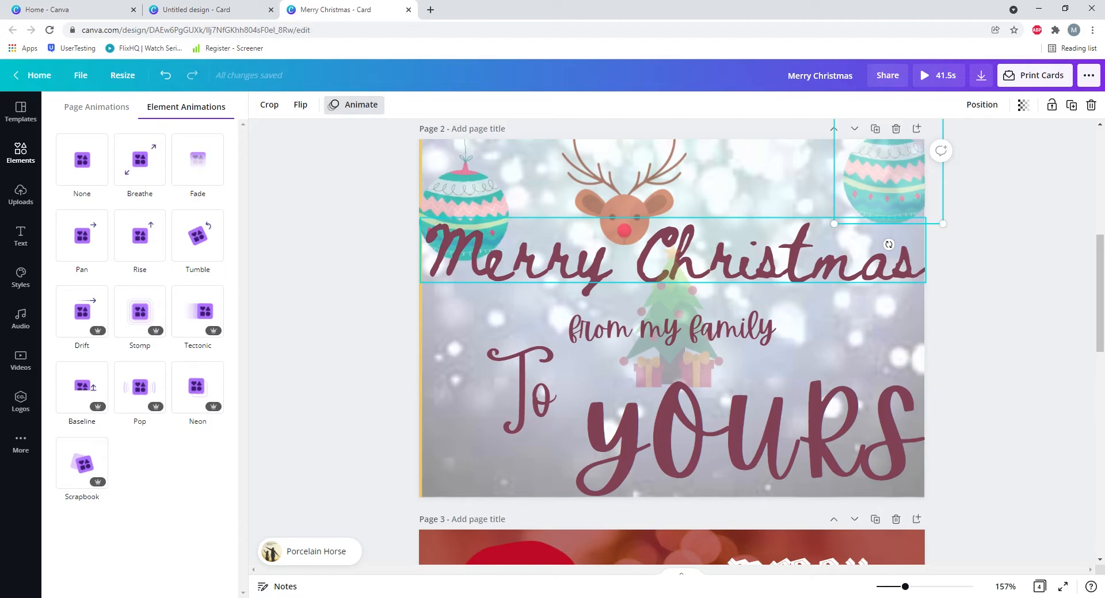
left_click(690, 256)
left_click(714, 425)
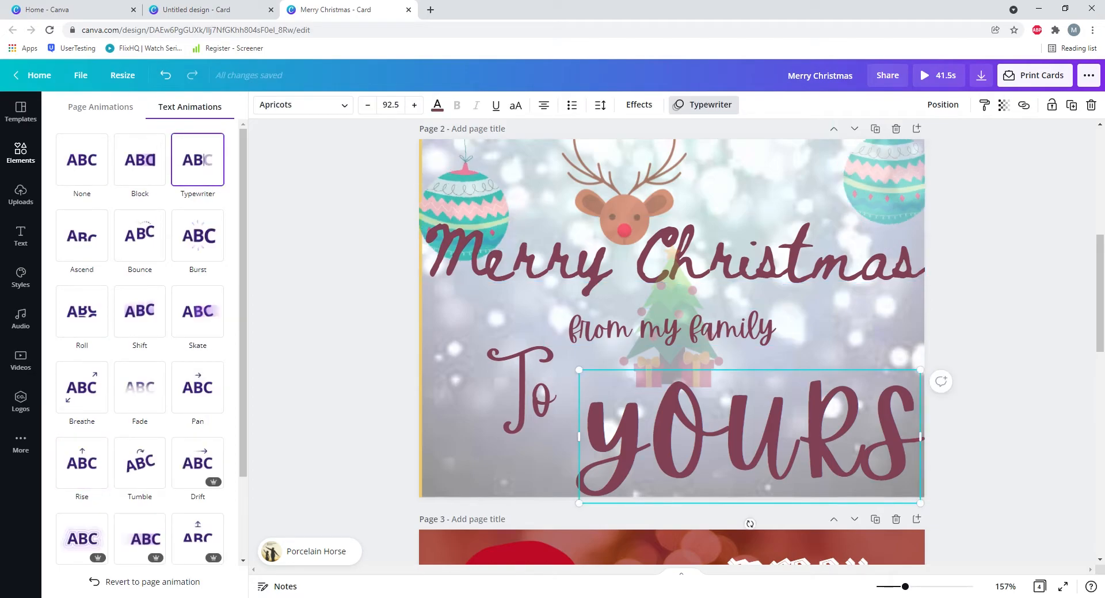
left_click(672, 358)
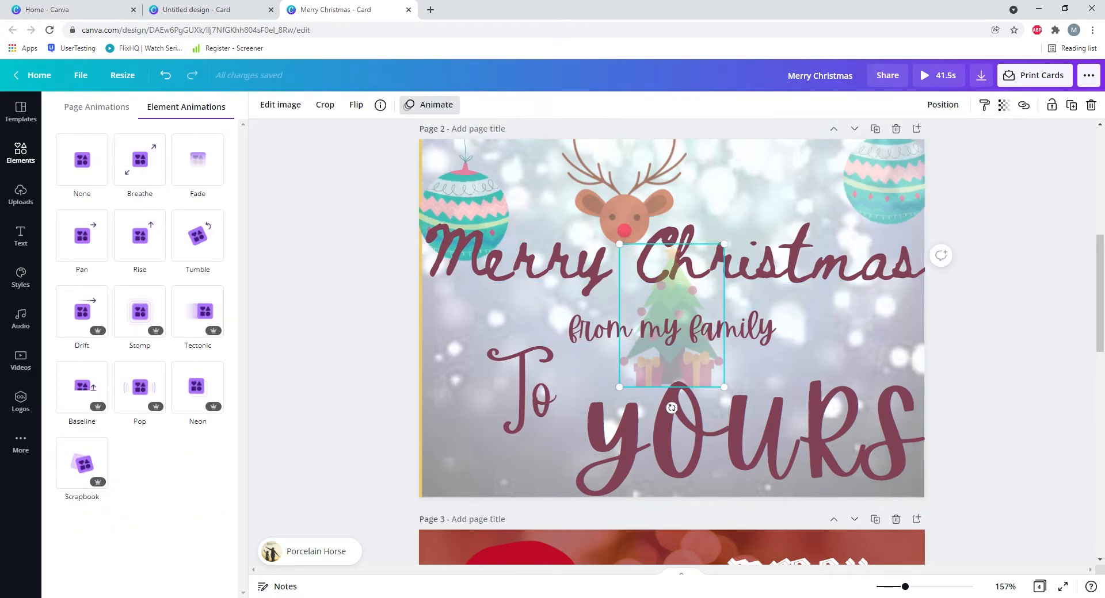
scroll(672, 343, "down", 1)
scroll(672, 343, "up", 2)
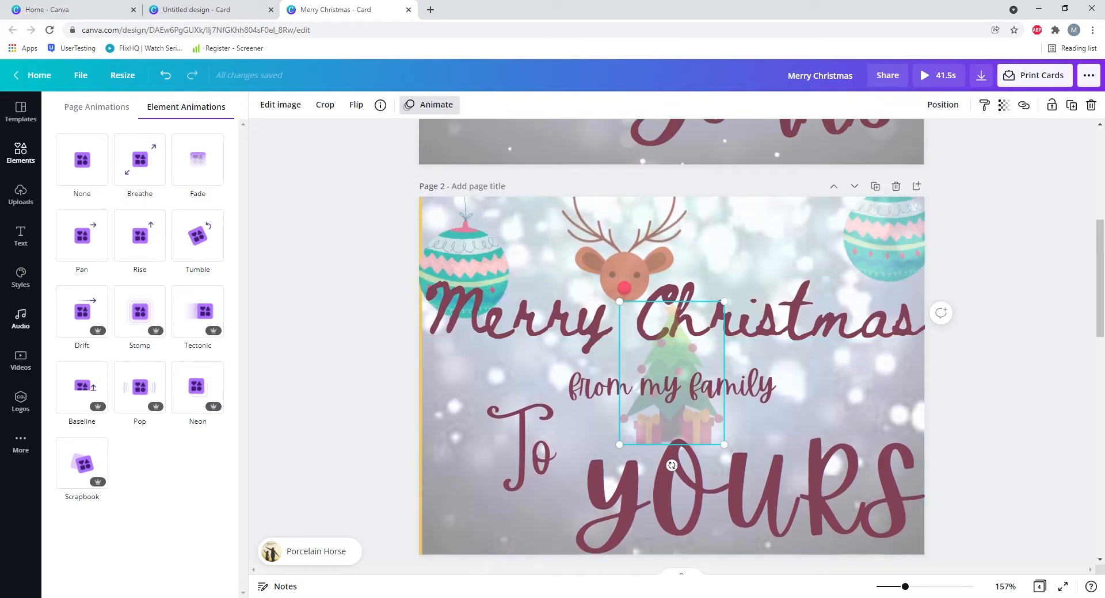
- Replace the card's audio track with Jingle Bells (Christmas Edition) and pause its playback
left_click(21, 318)
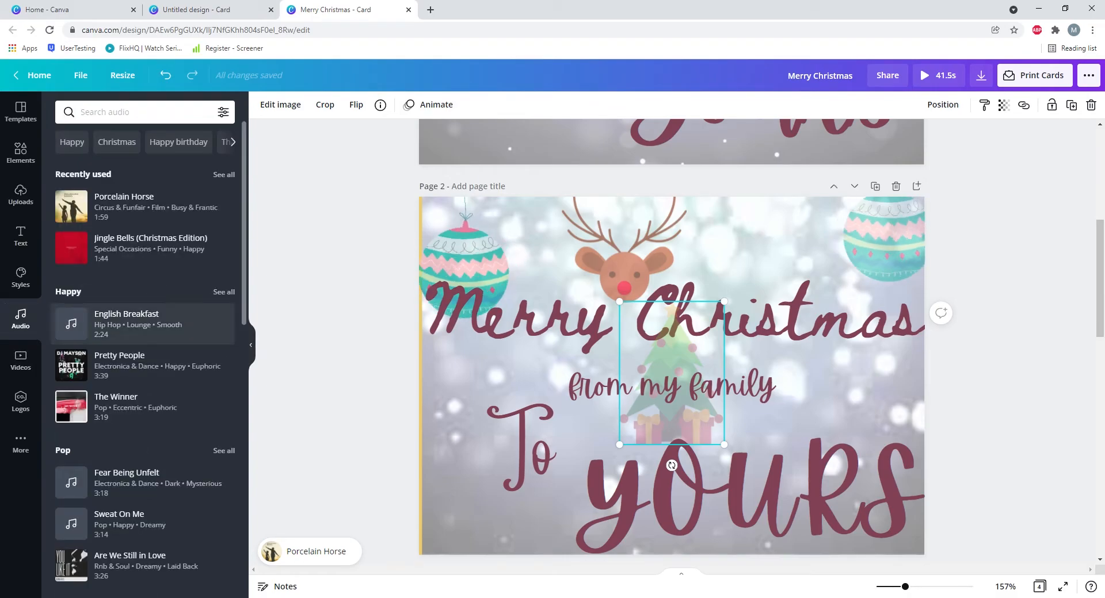
left_click(472, 374)
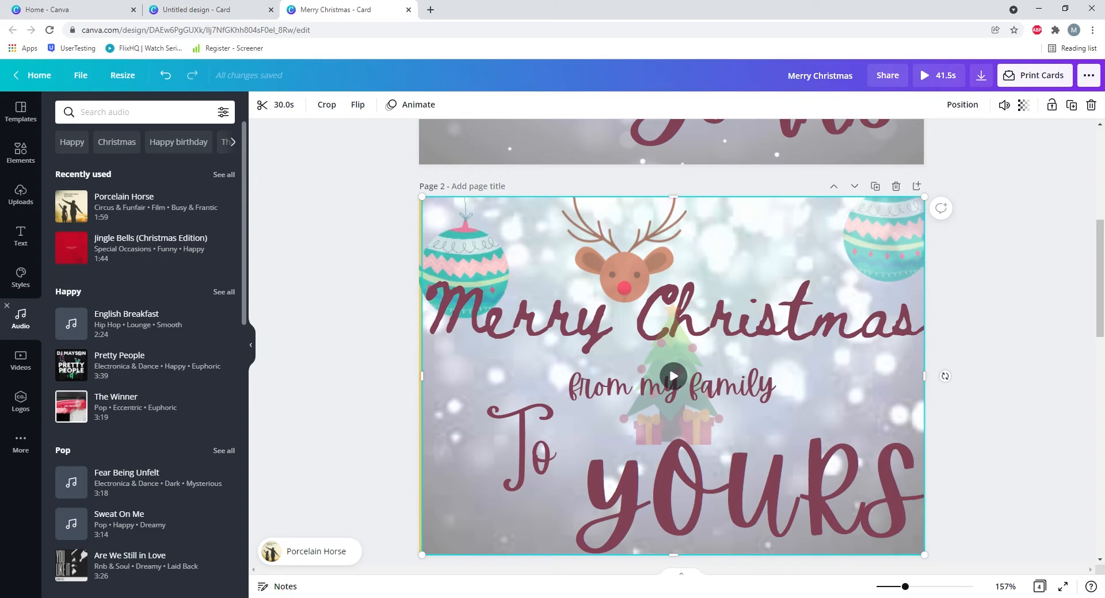
left_click(150, 245)
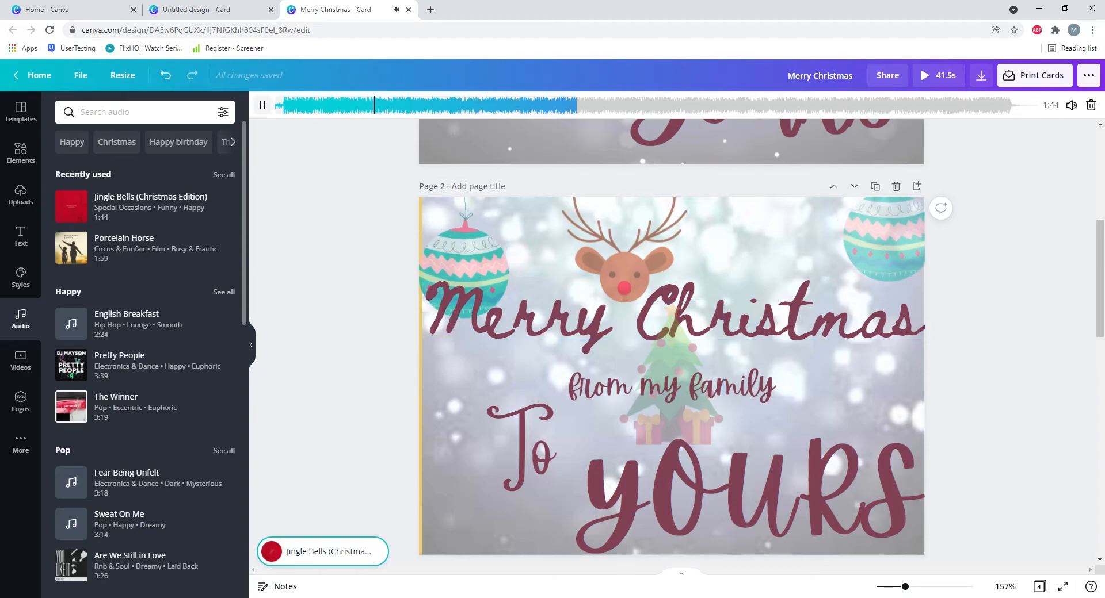
left_click(263, 105)
- Compare pages 1 and 2, play the card's preview from page 1, and pause it on page 2
scroll(673, 382, "down", 2)
scroll(673, 382, "up", 2)
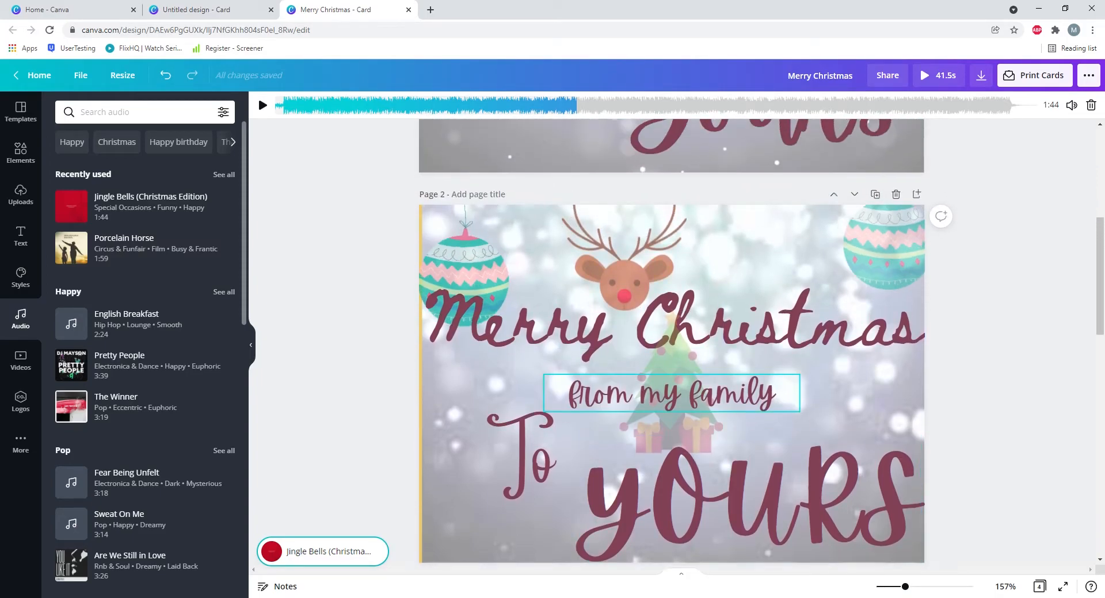
scroll(671, 345, "up", 5)
scroll(671, 374, "down", 6)
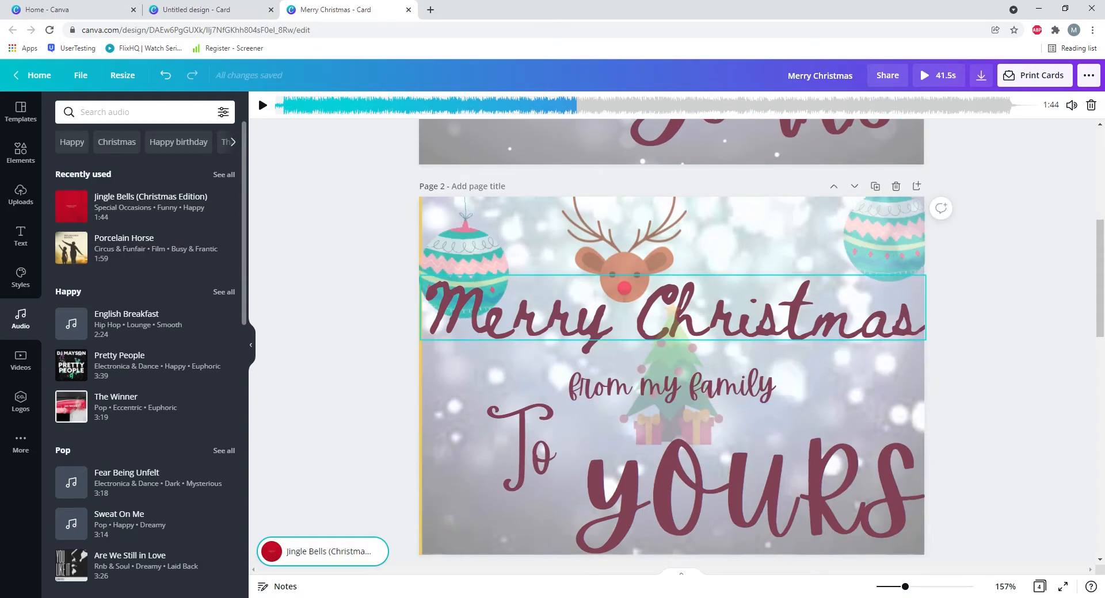
scroll(671, 342, "up", 3)
scroll(670, 342, "up", 3)
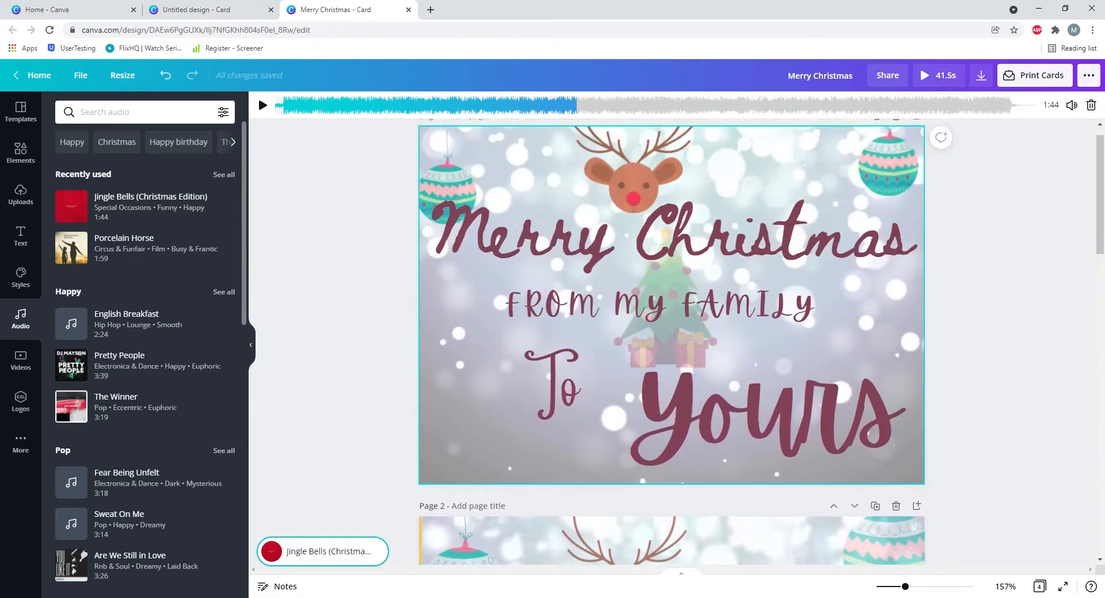
left_click(783, 196)
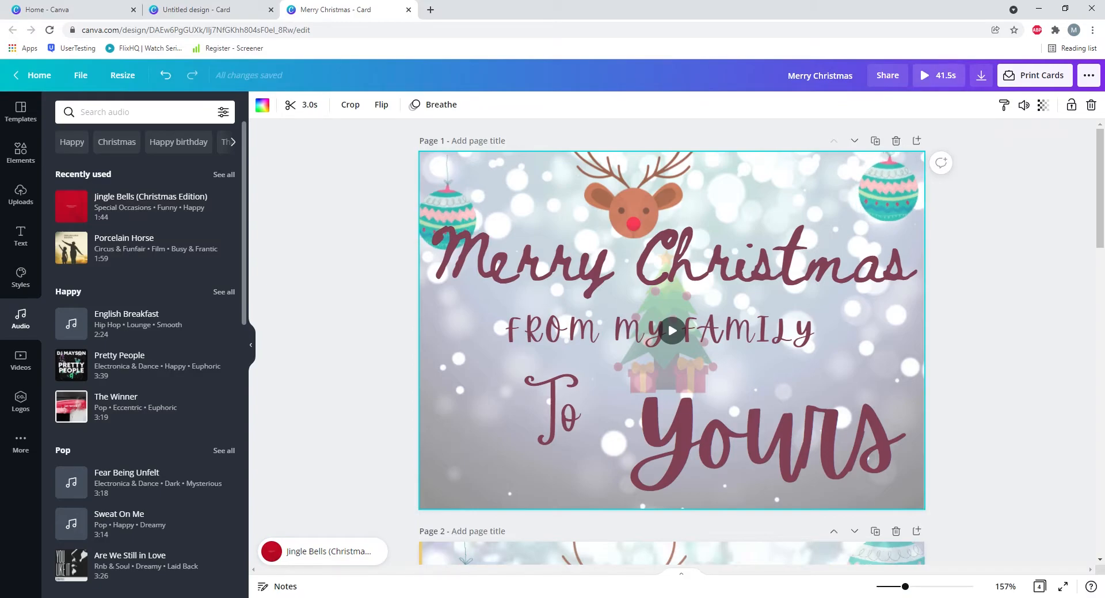
left_click(937, 75)
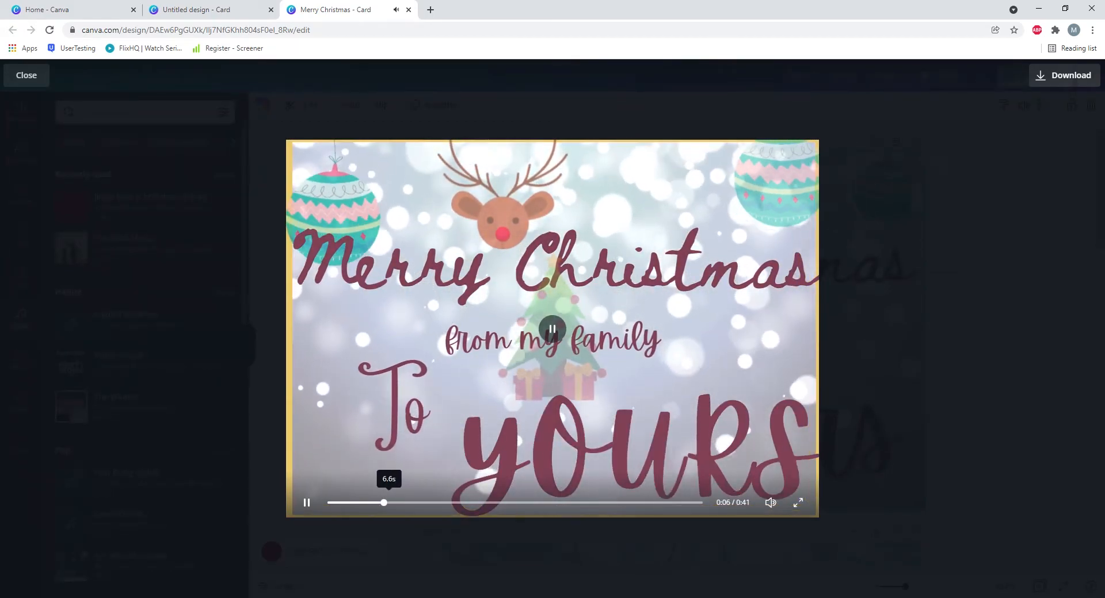
left_click(307, 502)
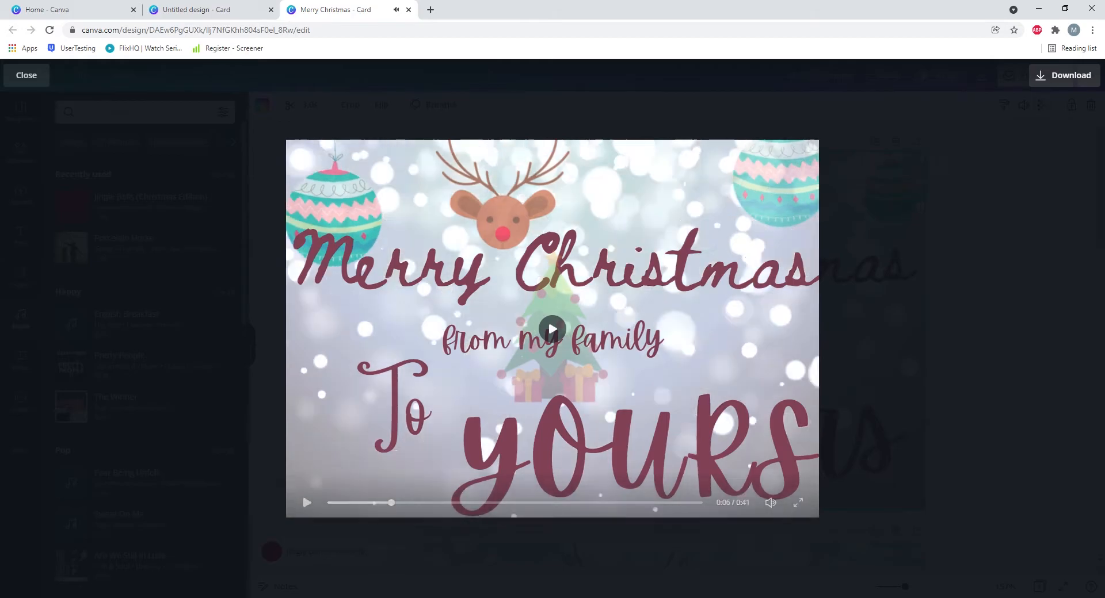
- Close the preview and enlarge page 2's snow video slightly so it covers the gap along the page's left edge
key("Escape")
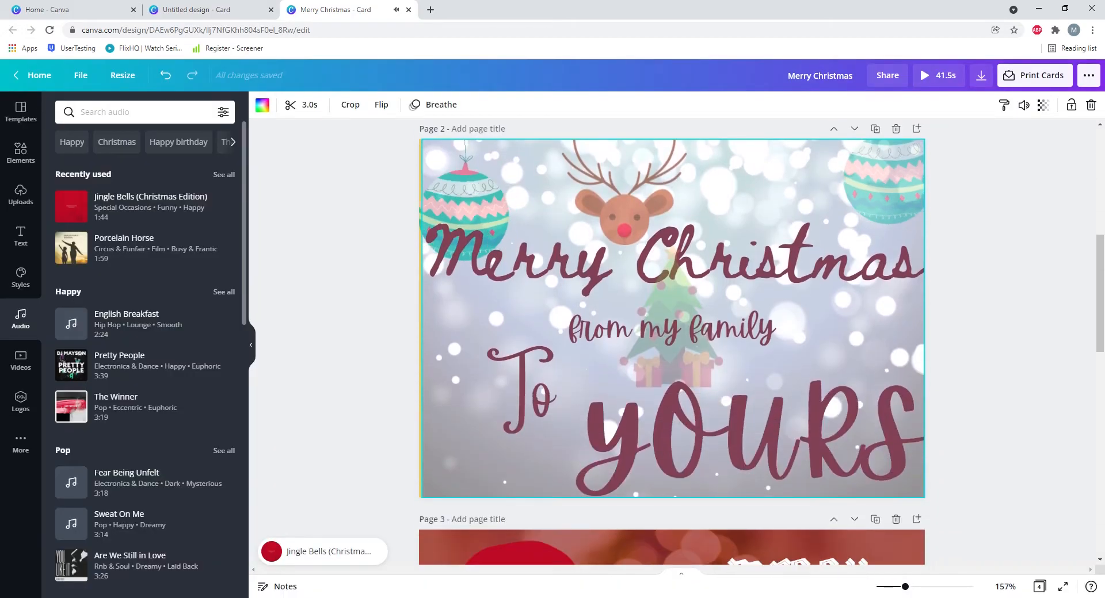
left_click(673, 319)
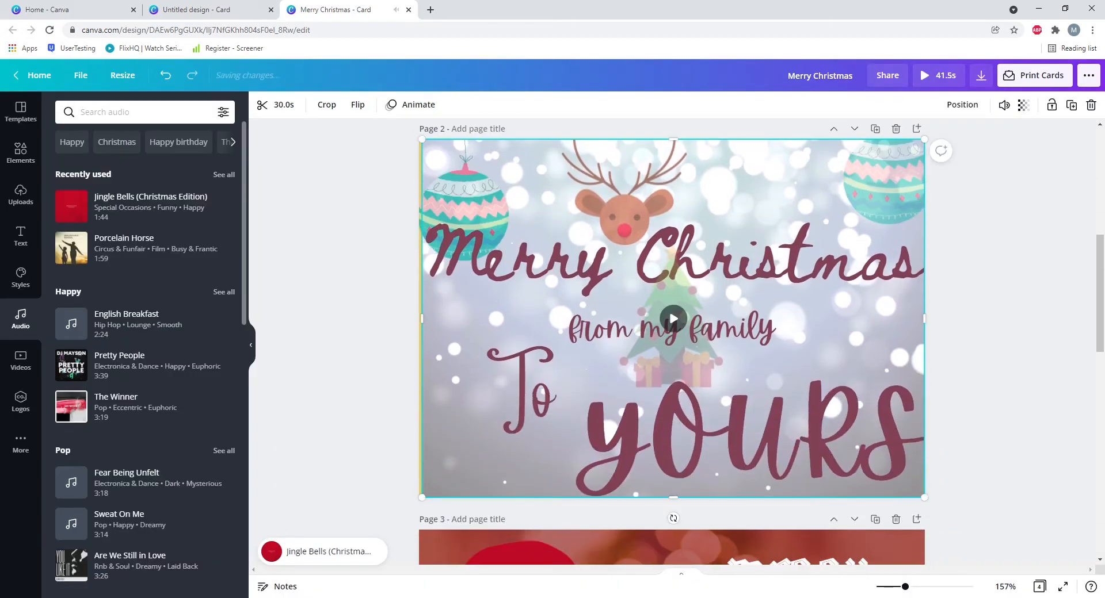
left_click_drag(422, 498, 413, 504)
key("Escape")
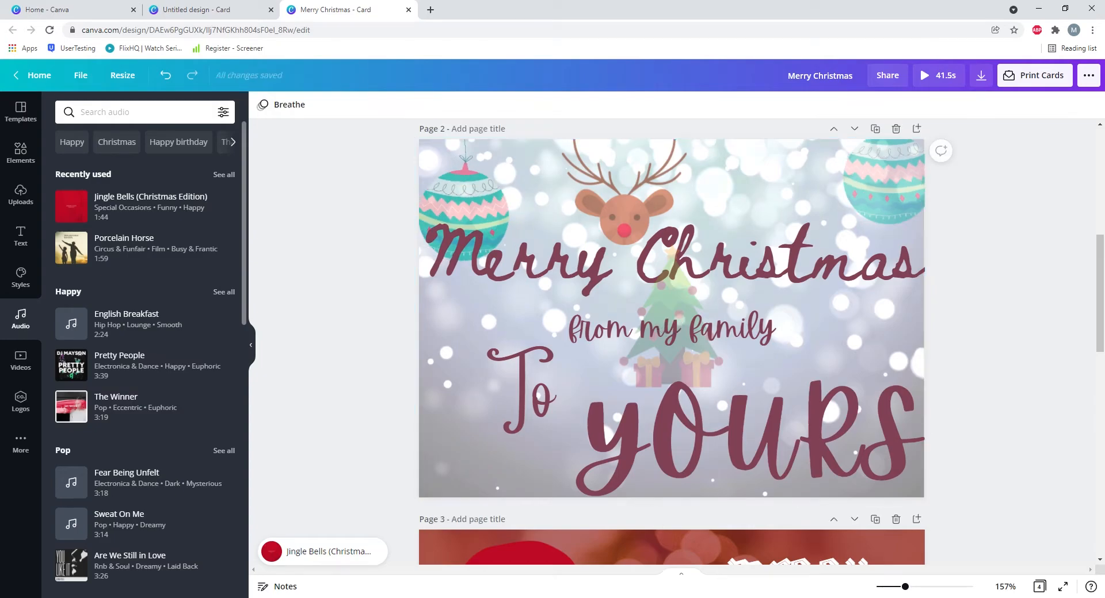
left_click(672, 319)
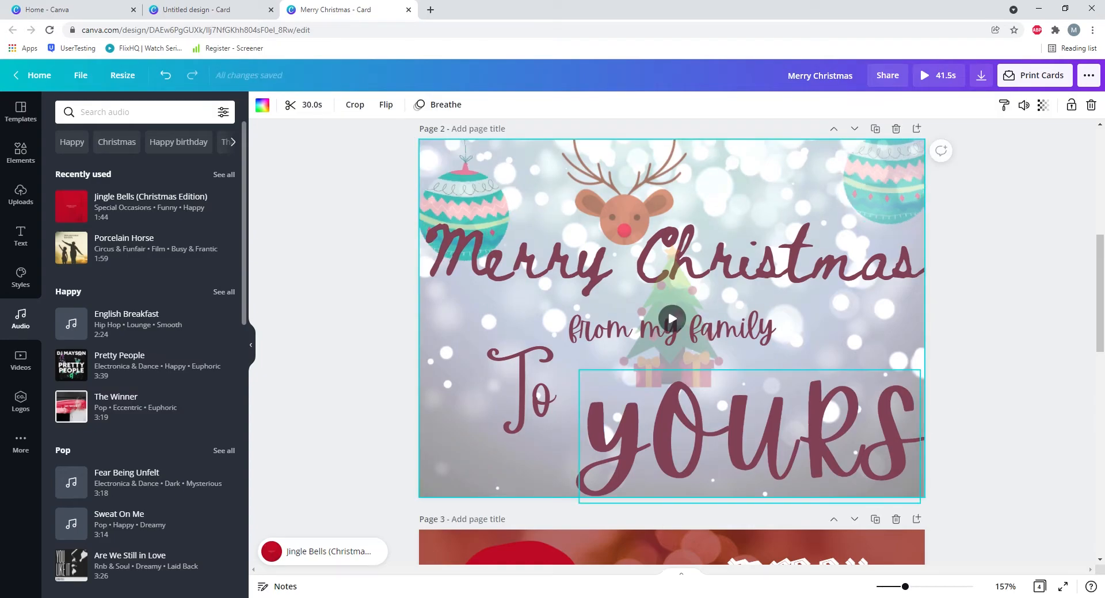
left_click(749, 437)
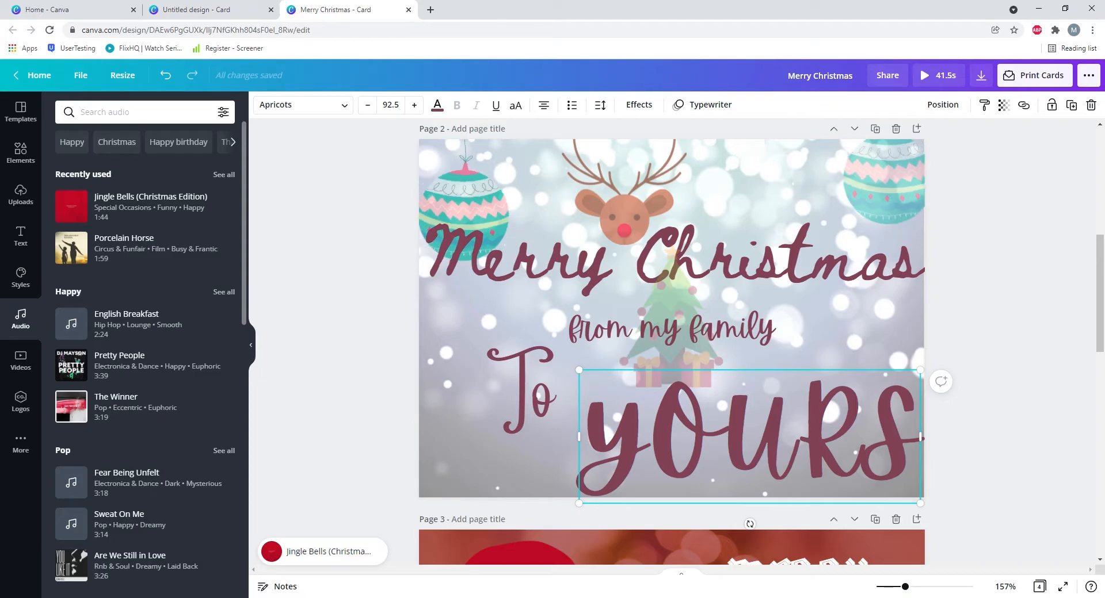
left_click(489, 316)
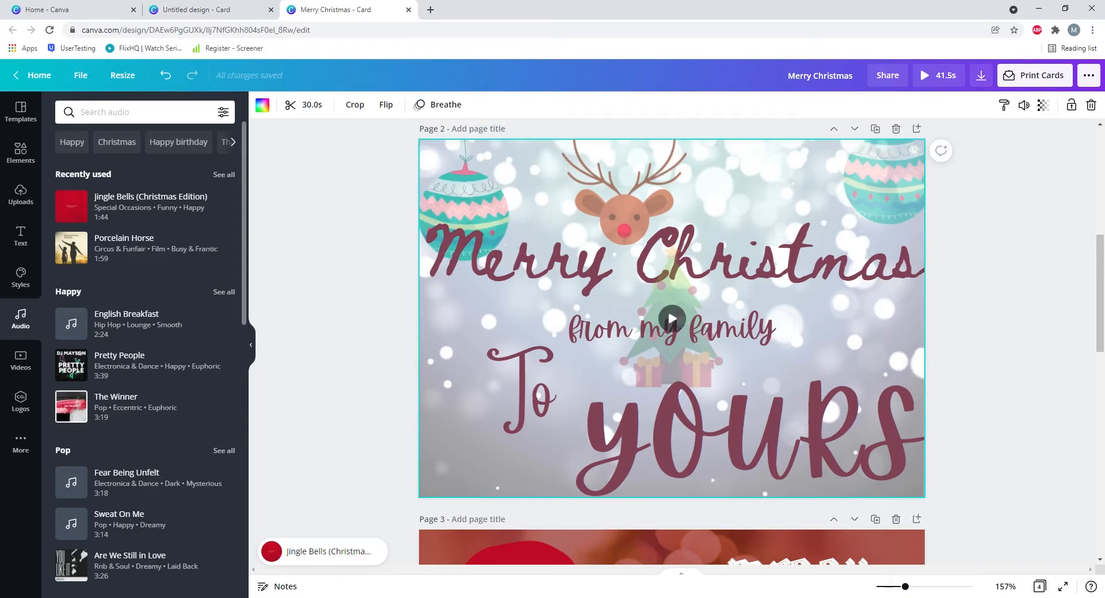
key("Escape")
- Play the card's preview again from page 1, pause it on page 2 and return to the editor
scroll(672, 341, "up", 4)
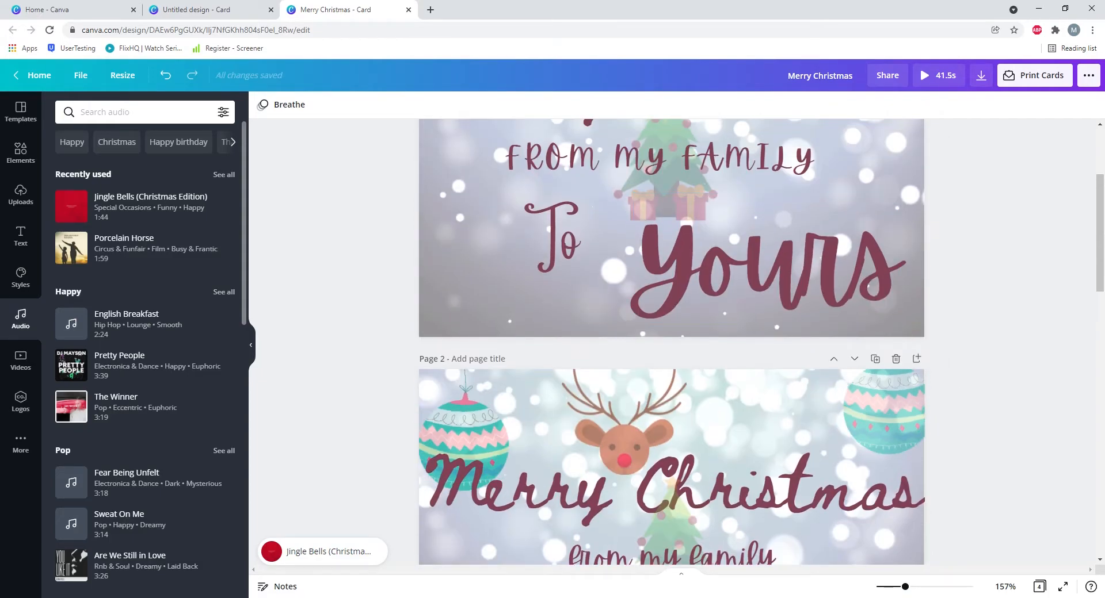
left_click(937, 75)
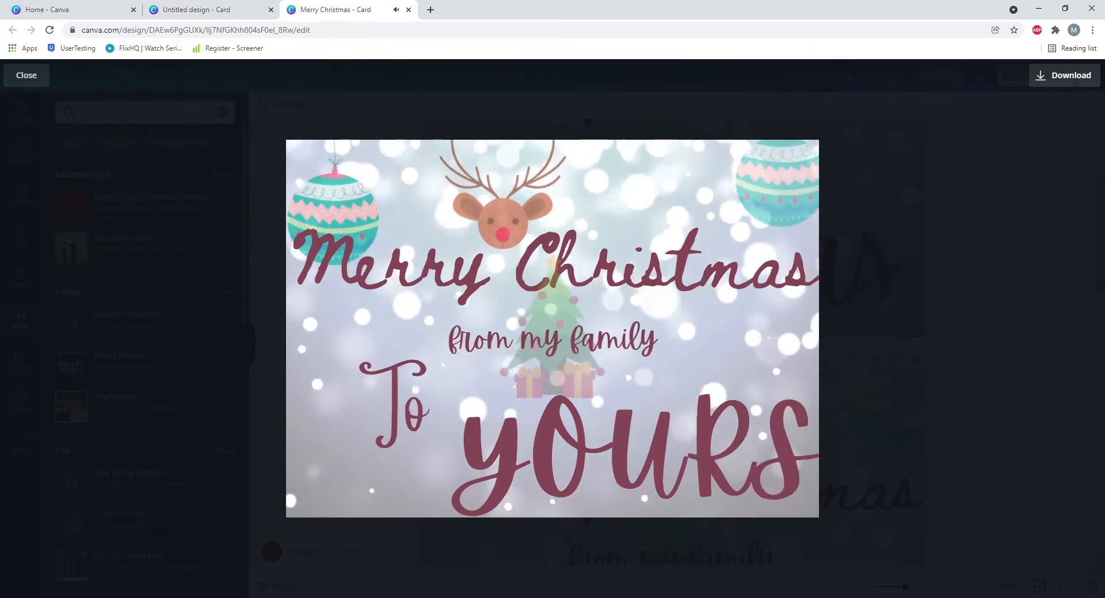
key("space")
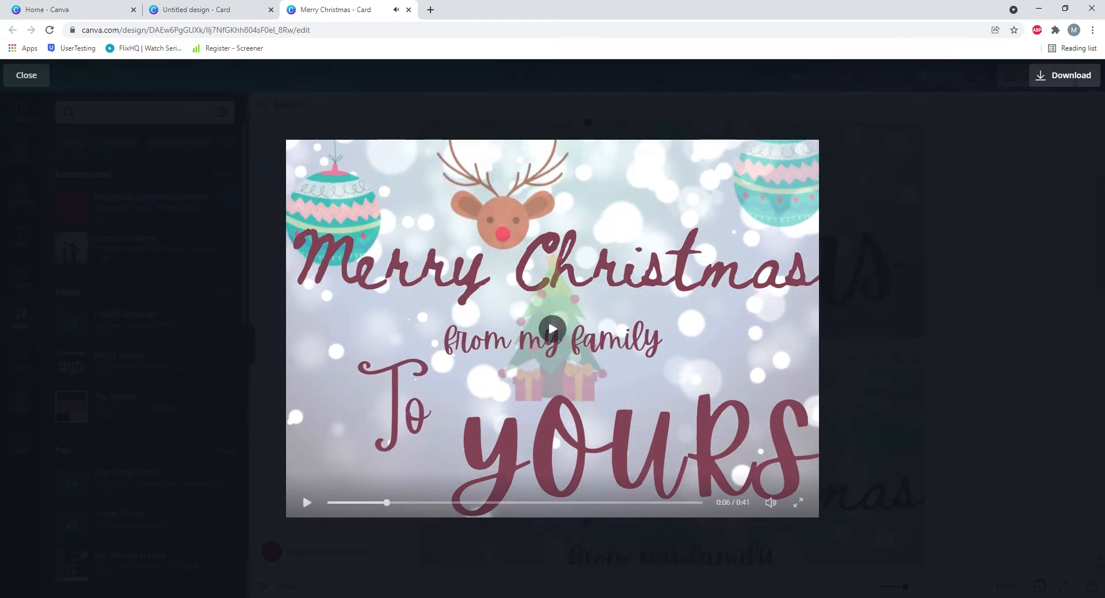
key("Escape")
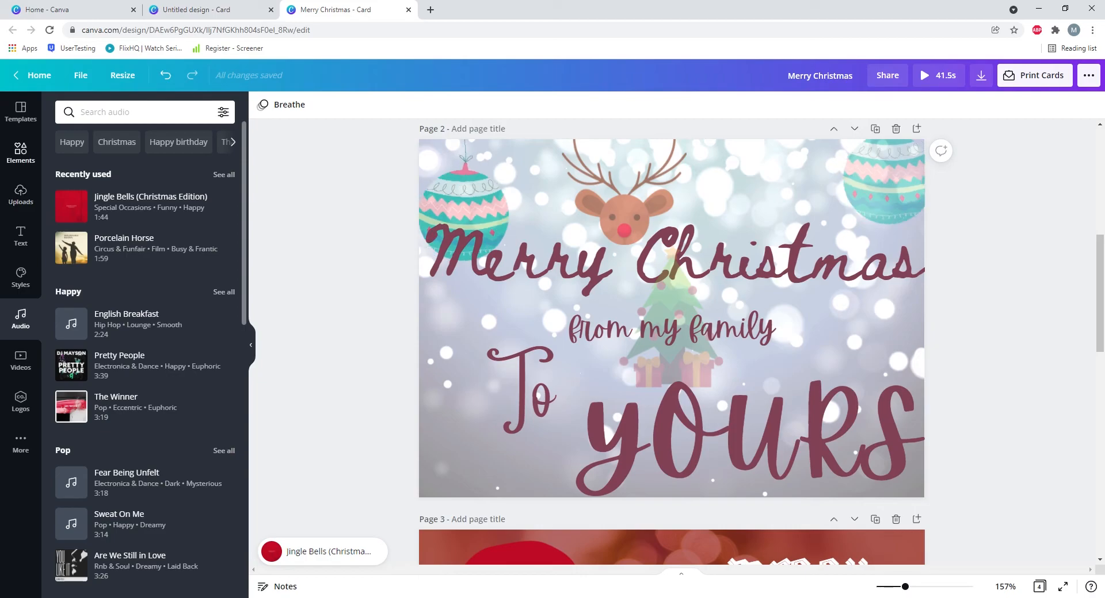
- Delete the blank page 4 and undo the deletion
left_click(20, 152)
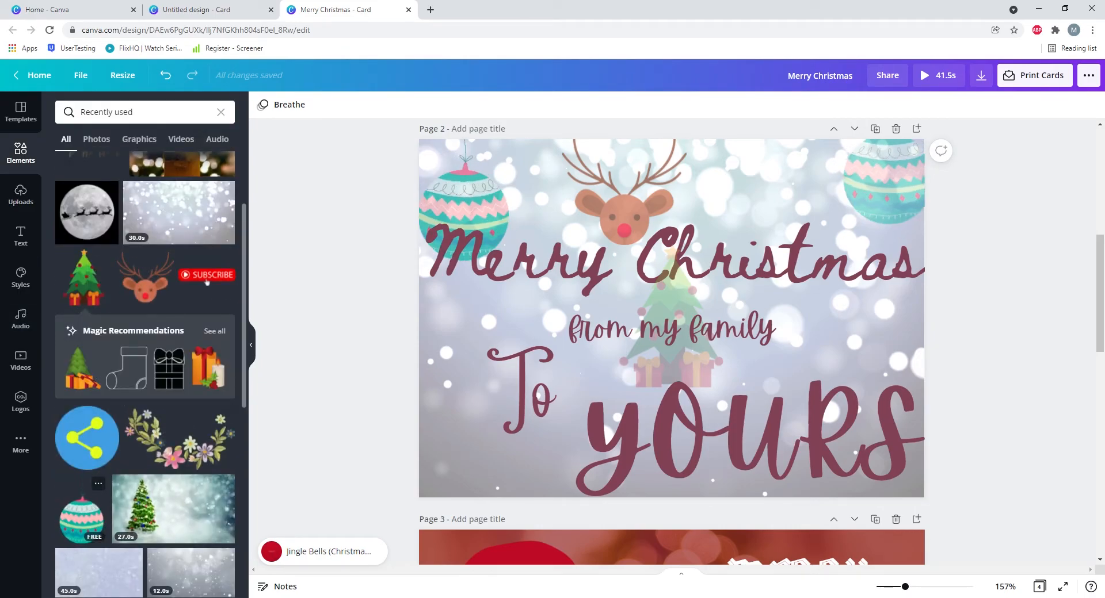
scroll(145, 374, "up", 2)
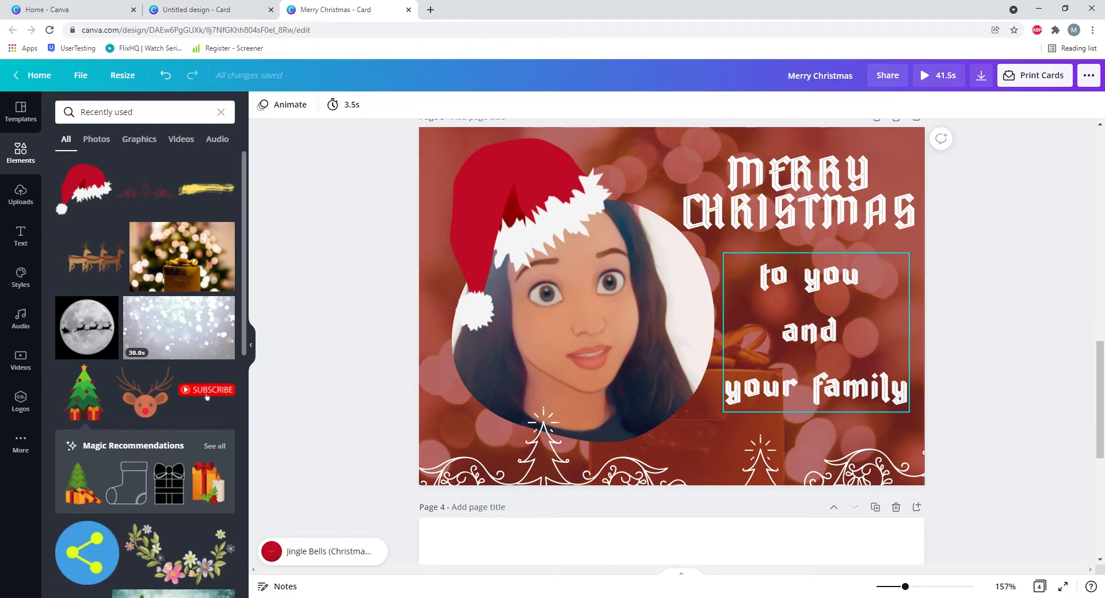
scroll(671, 397, "down", 5)
left_click(671, 397)
scroll(671, 396, "down", 2)
scroll(671, 342, "up", 2)
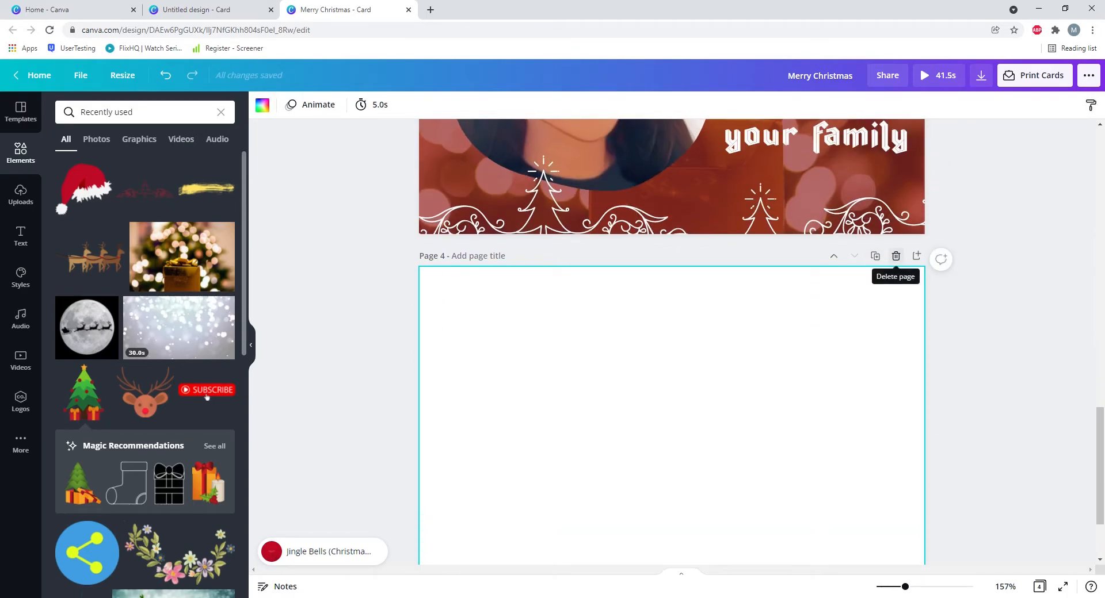
left_click(895, 256)
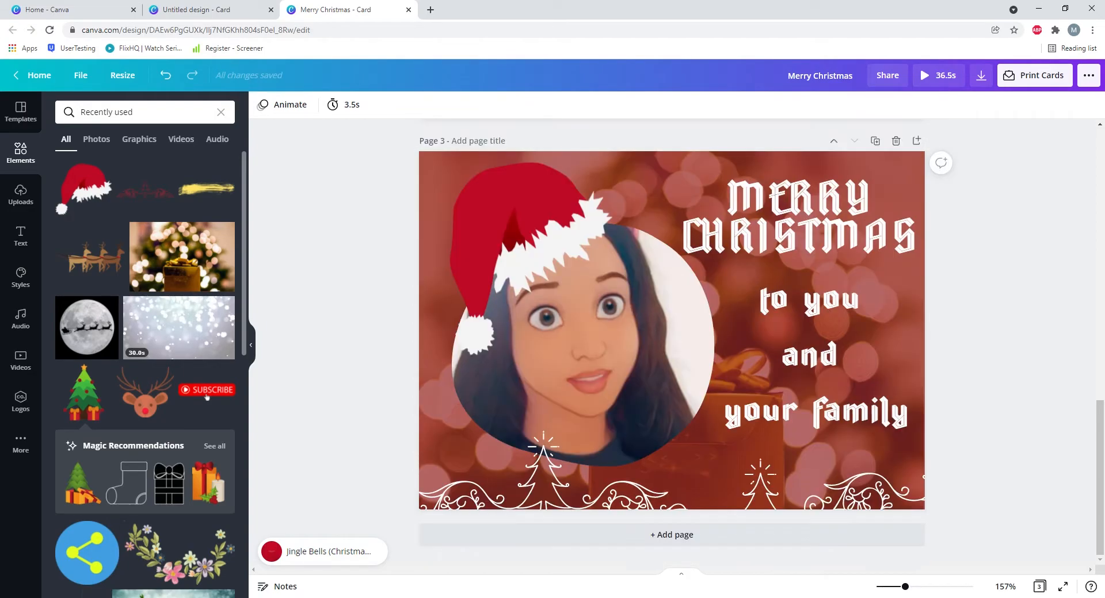
key("ctrl+z")
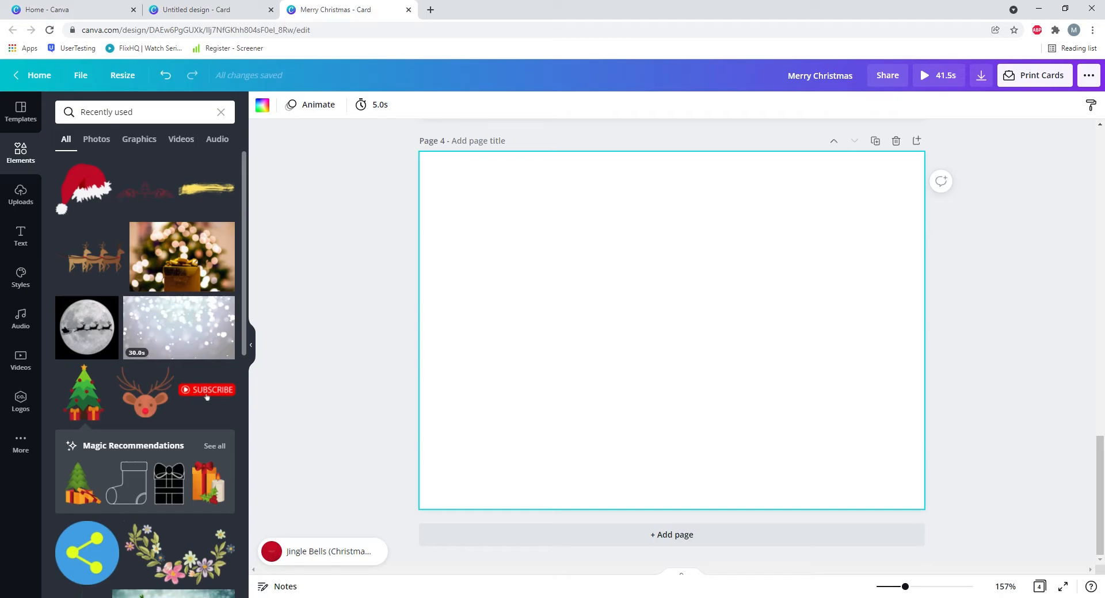
- Apply the recently used red "Season's Greetings!" card template to the blank page 4
scroll(671, 341, "up", 4)
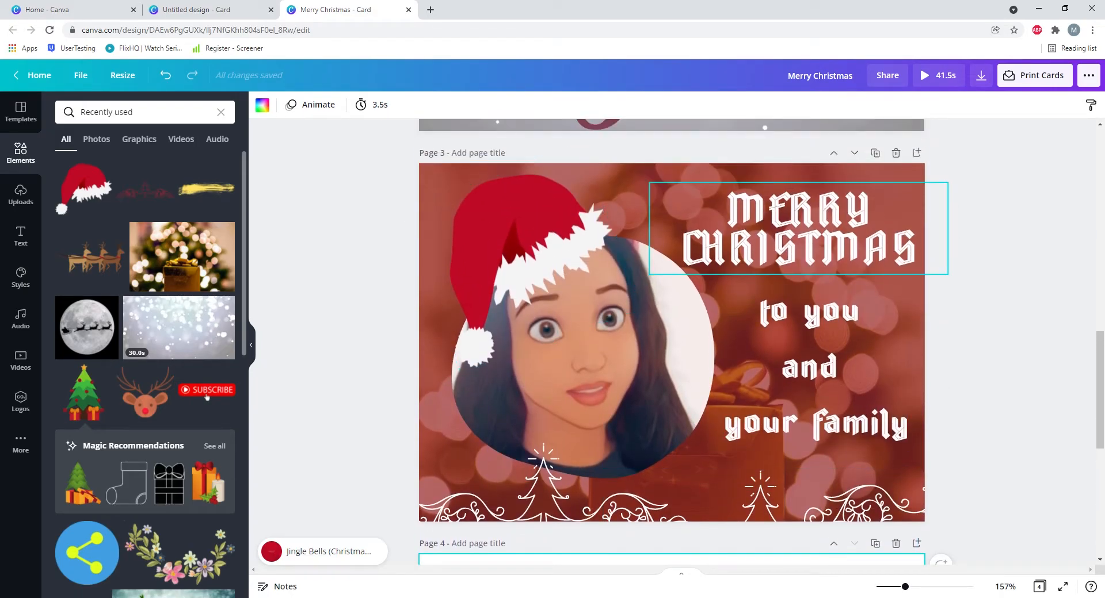
scroll(671, 342, "down", 3)
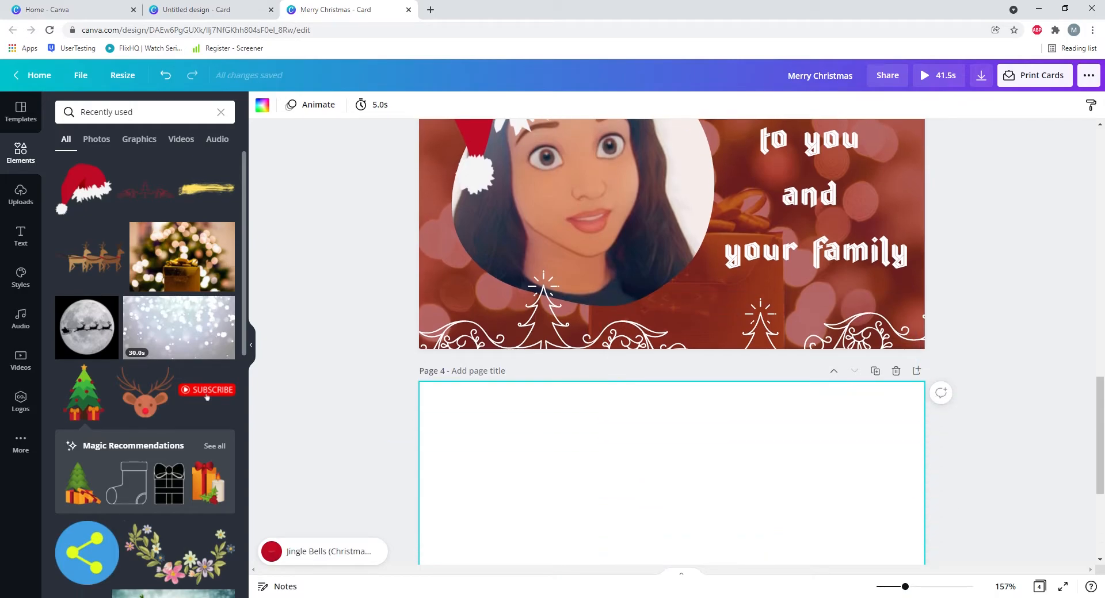
scroll(670, 342, "up", 10)
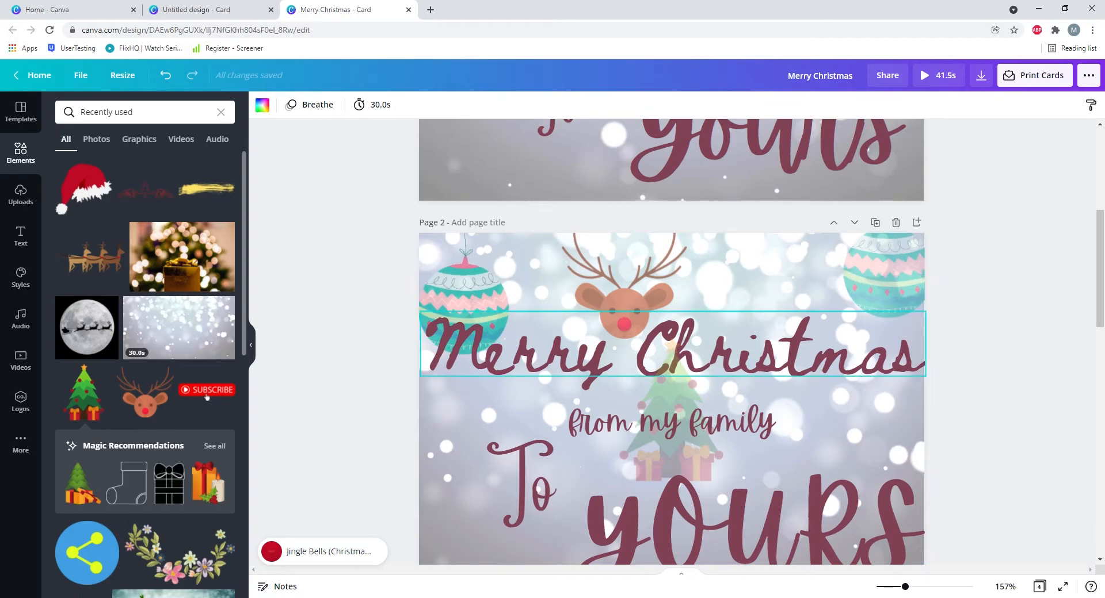
scroll(671, 342, "down", 5)
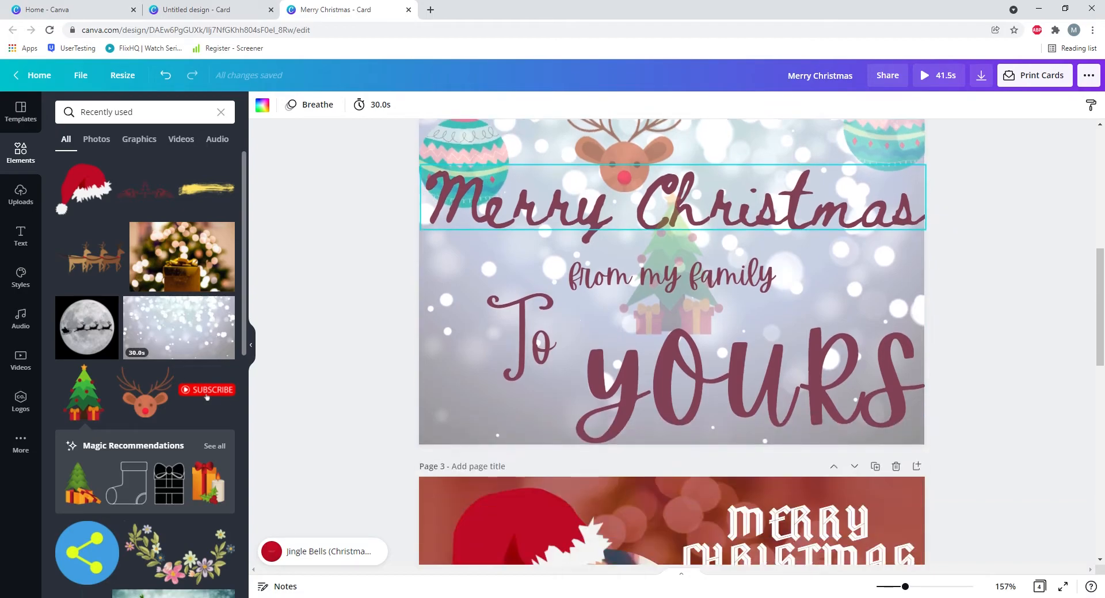
scroll(671, 341, "down", 7)
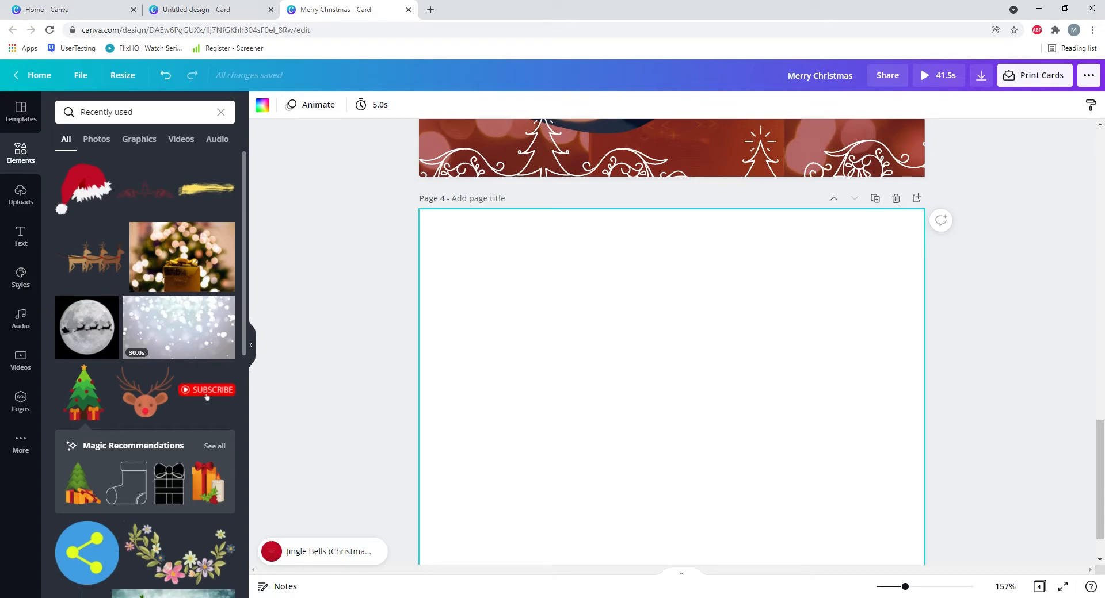
left_click(21, 110)
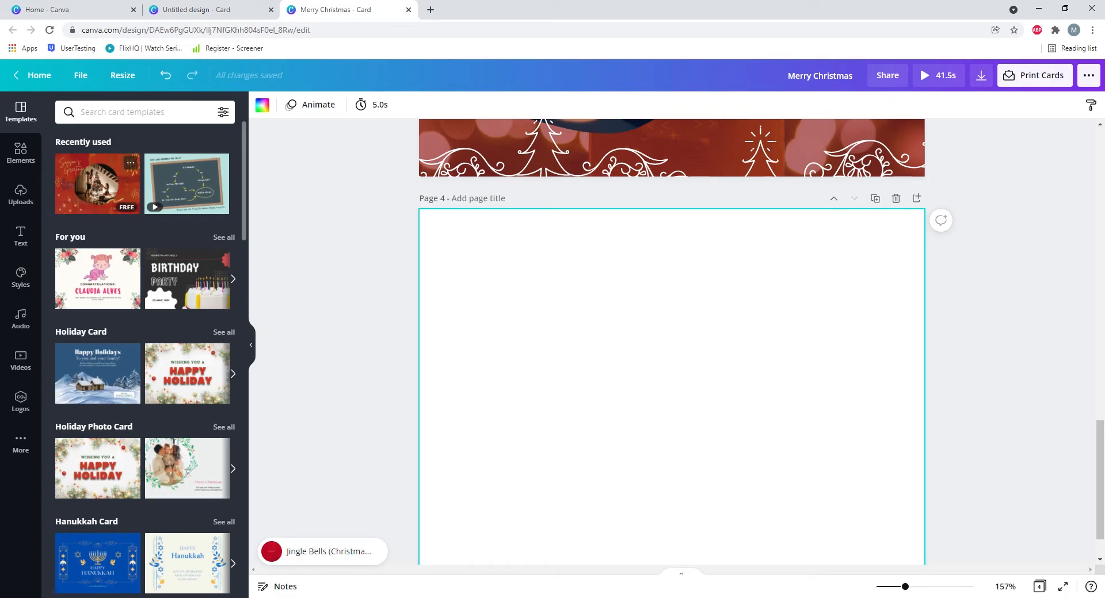
left_click(97, 184)
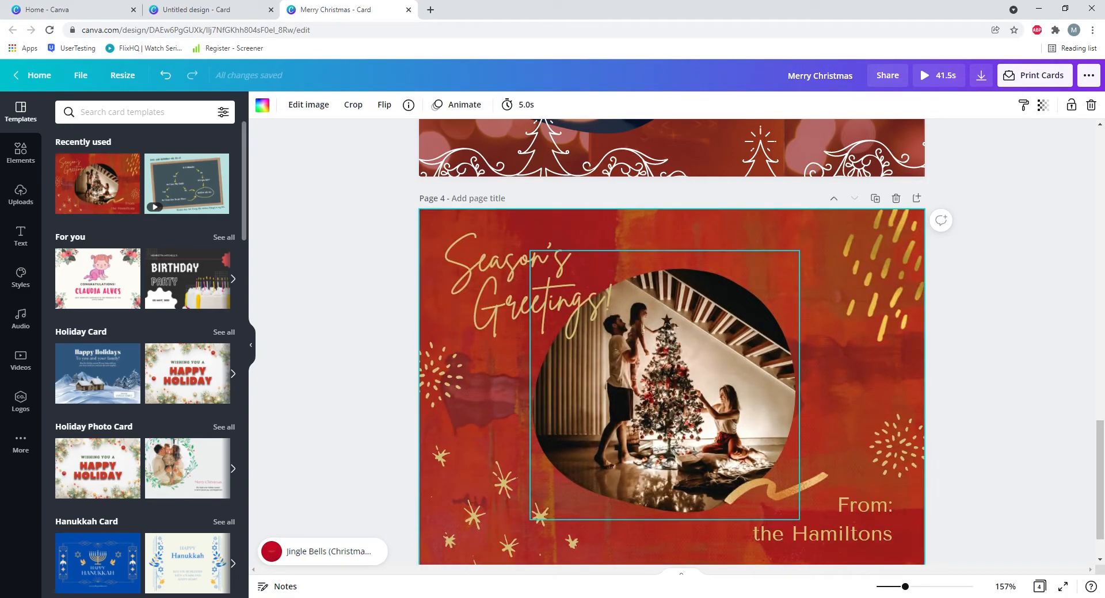
- Compare page 4's template with page 3 and inspect page 4's gold decorations and text elements
scroll(671, 342, "up", 6)
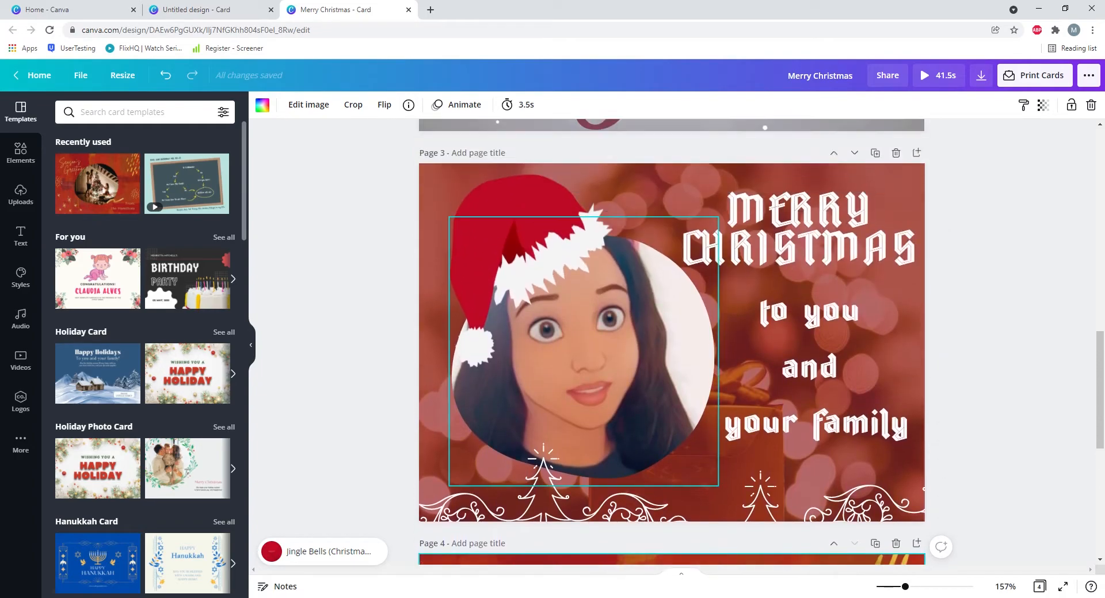
scroll(671, 341, "down", 7)
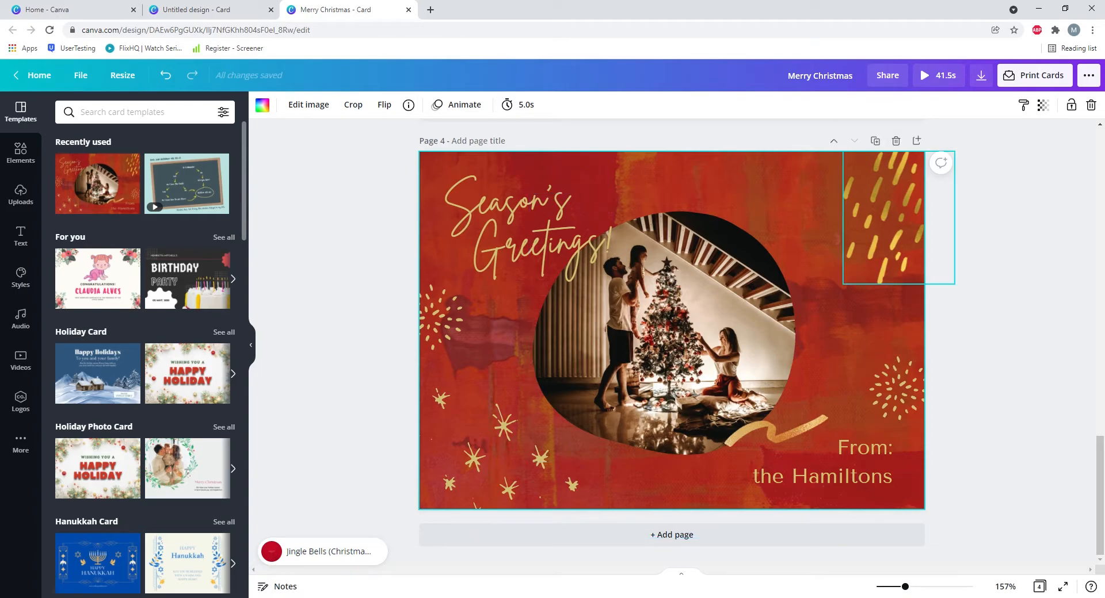
left_click(880, 219)
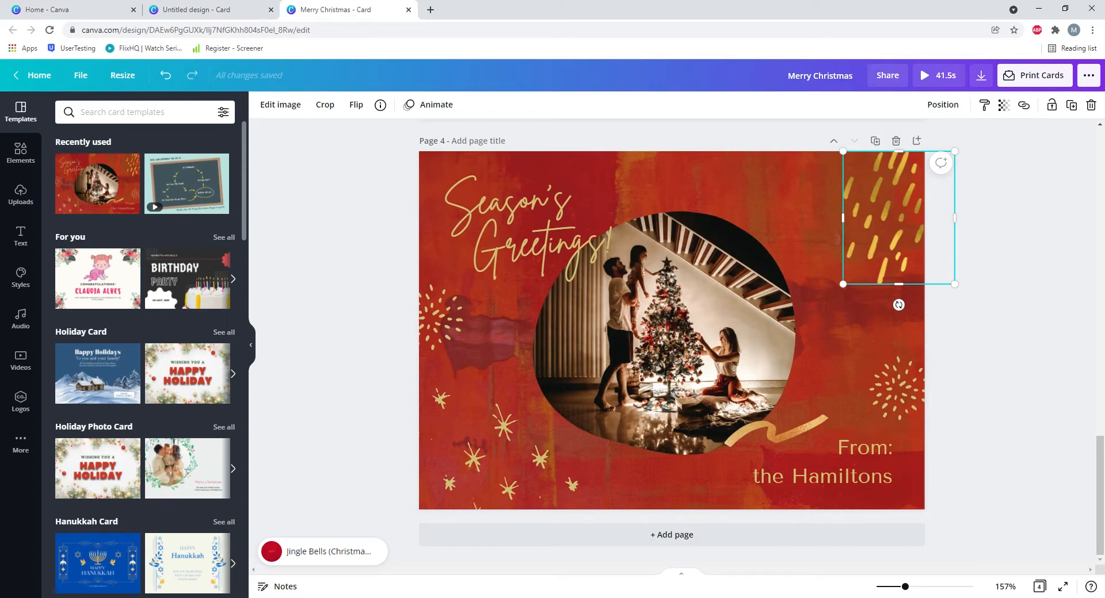
left_click(898, 389)
left_click(821, 462)
left_click(880, 219)
left_click(776, 432)
left_click(503, 425)
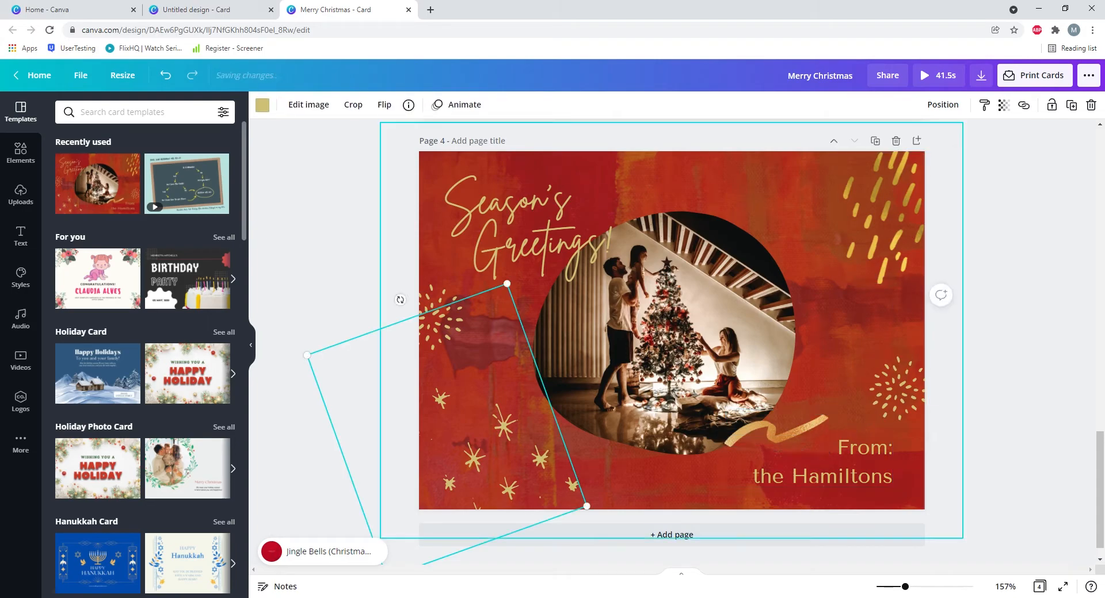
- Delete page 4's upper-right gold strokes, right-hand starburst, "From:" text and gold ribbon stroke
left_click(881, 219)
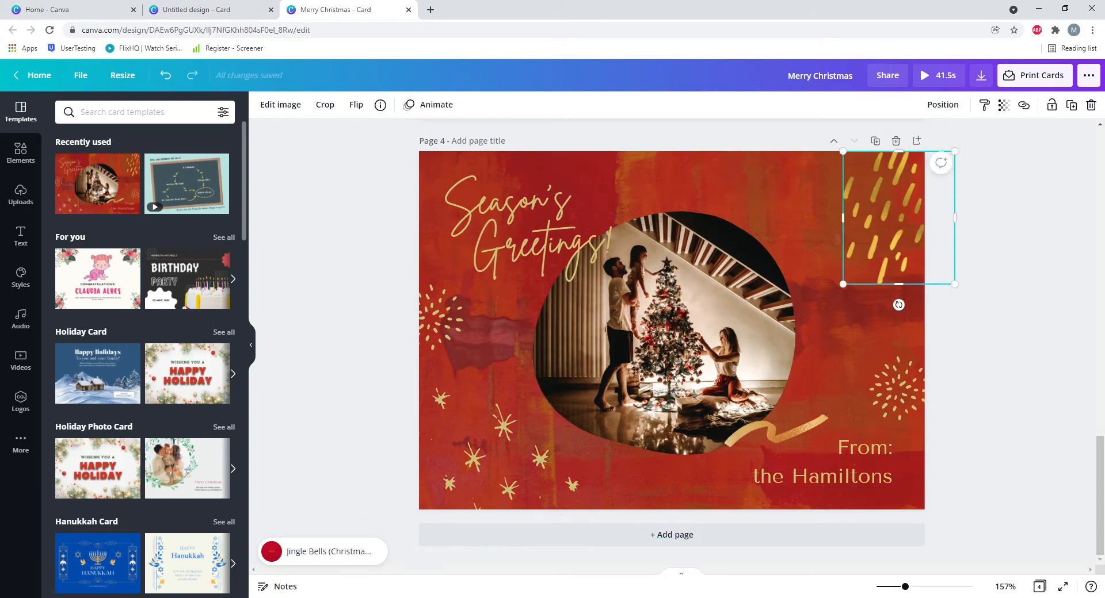
key("Delete")
left_click(897, 389)
key("Delete")
left_click(823, 463)
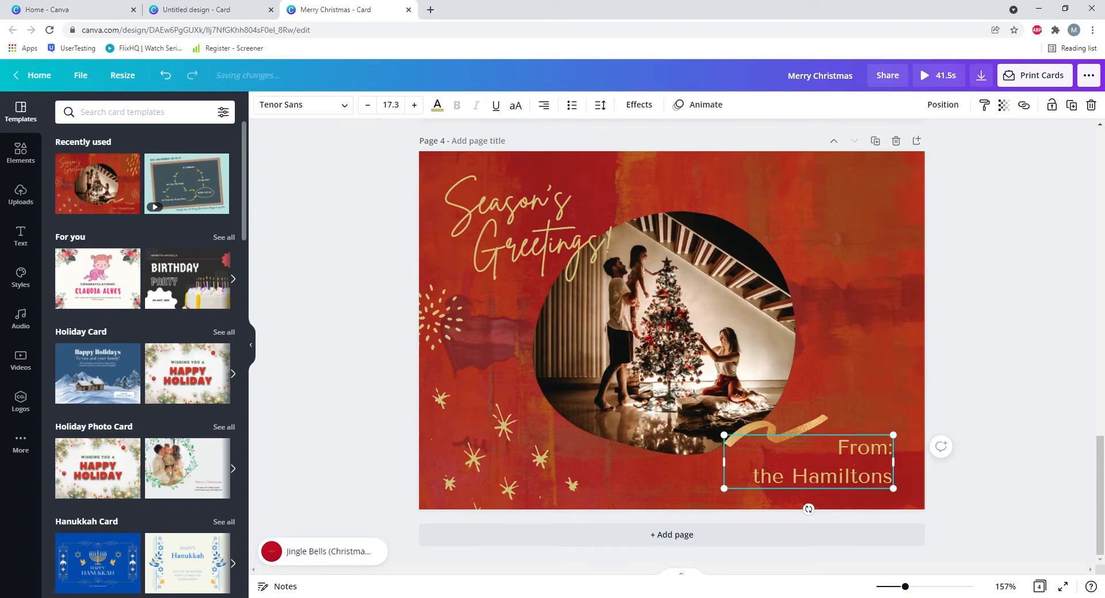
key("Delete")
left_click(775, 431)
key("Delete")
- Delete page 4's gold stars, left-hand starburst and "Season's Greetings!" title
left_click(503, 426)
key("Delete")
left_click(440, 317)
key("Delete")
left_click(527, 230)
key("Delete")
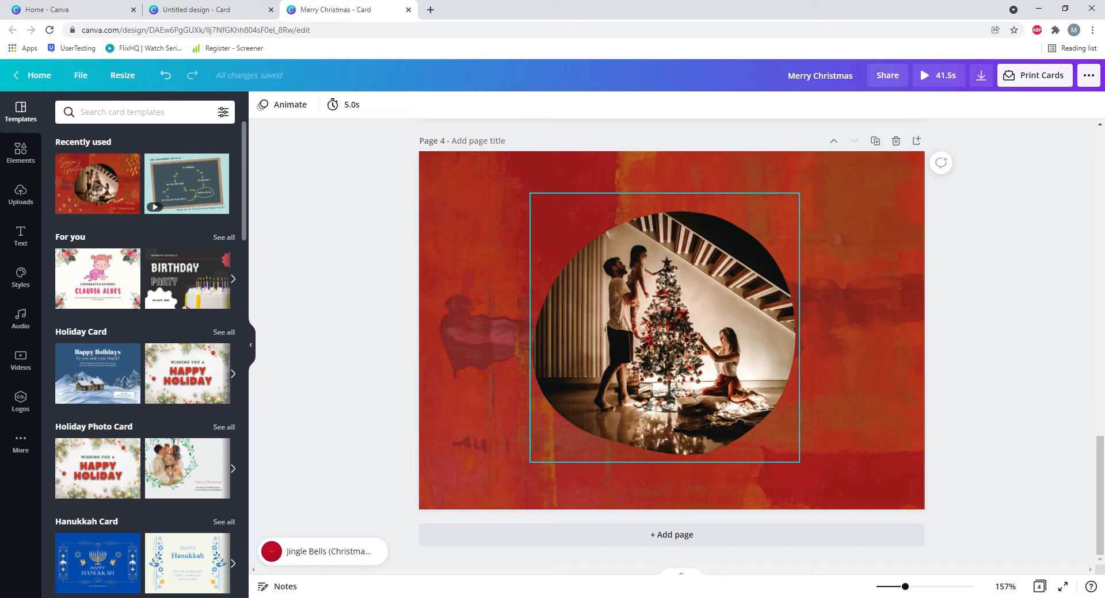
- Remove the family photo from page 4's rounded frame, keeping the empty frame in place
double_click(664, 332)
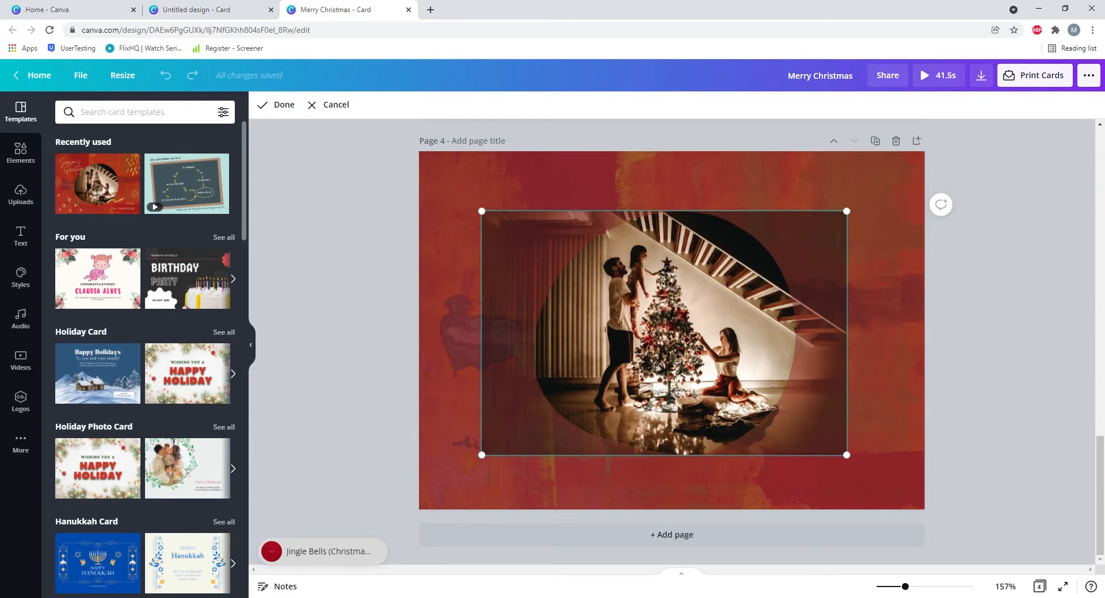
key("Escape")
left_click(851, 322)
left_click(664, 332)
double_click(665, 333)
key("Delete")
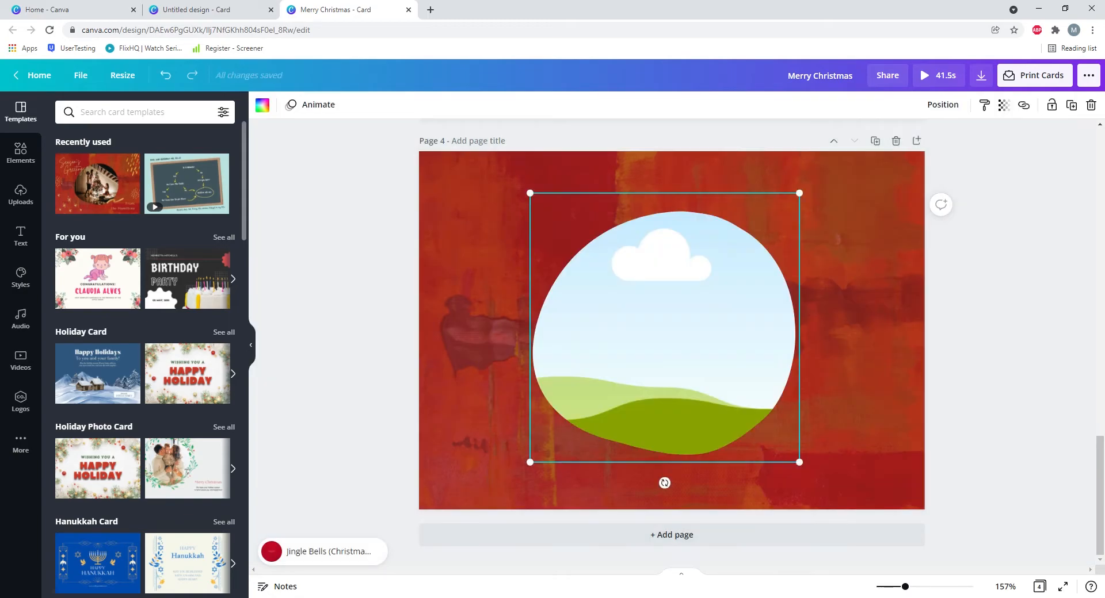
left_click(852, 323)
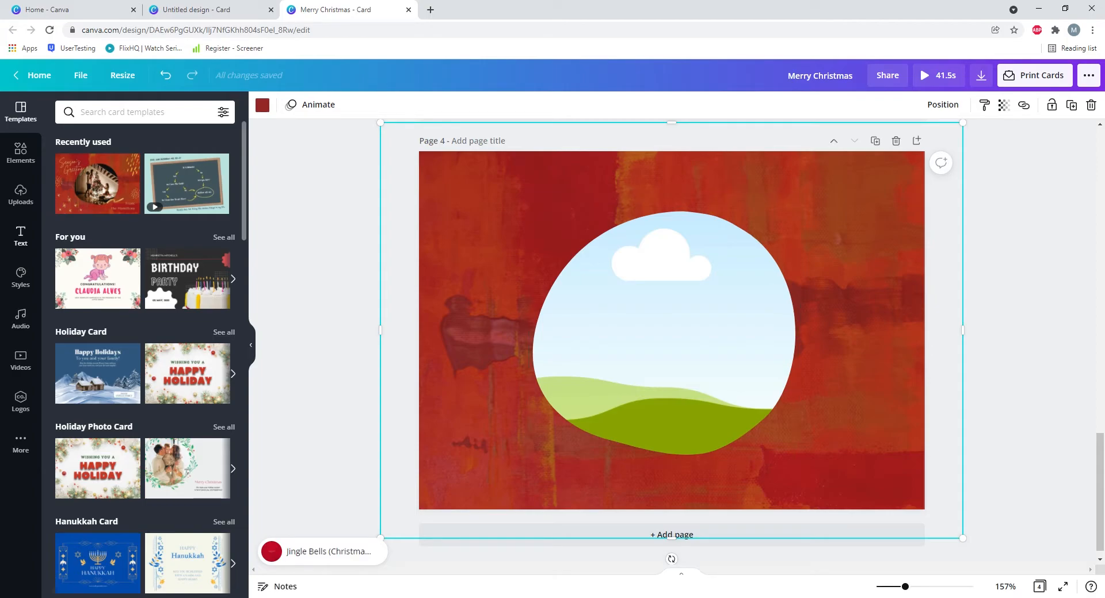
- Insert the uploaded cartoon-style portrait on page 4 and fill the rounded frame with it
left_click(21, 196)
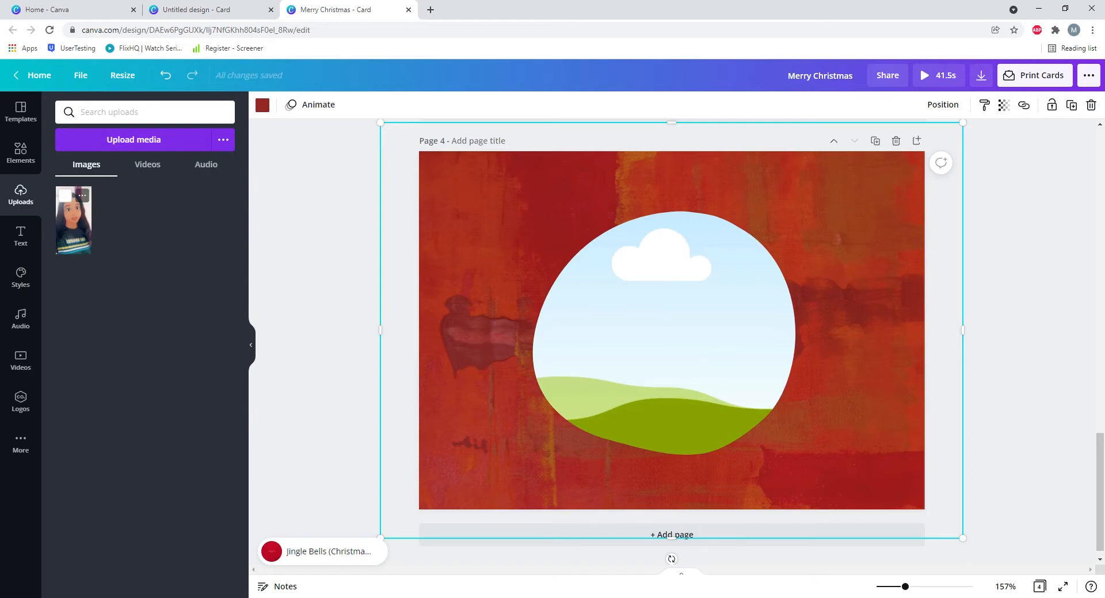
left_click(73, 221)
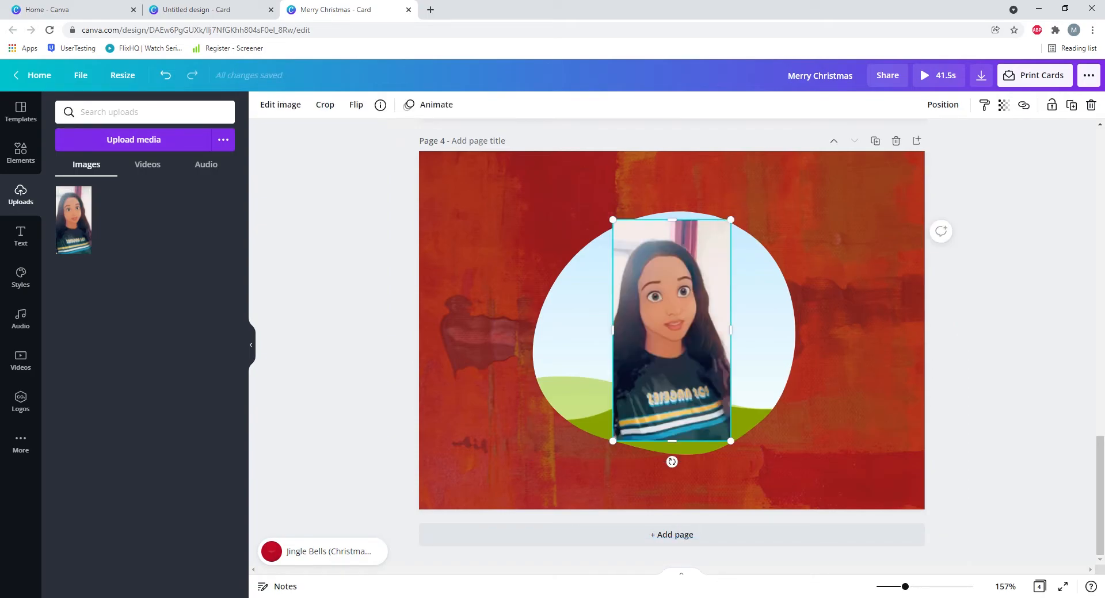
left_click_drag(671, 330, 641, 346)
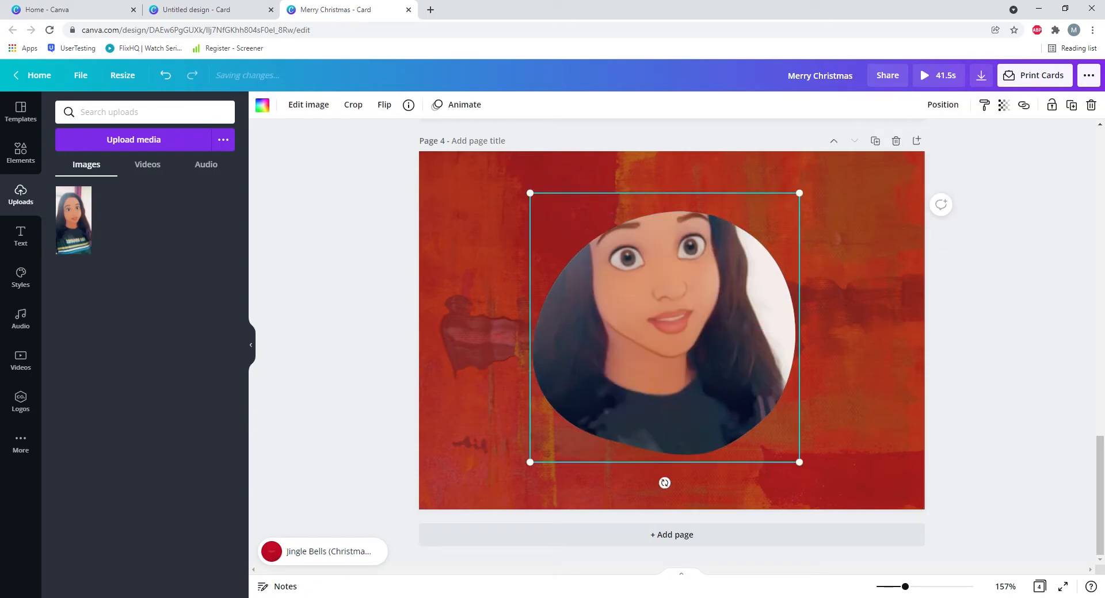
- Remove the portrait from page 4's rounded frame and fill the empty frame with the same uploaded portrait again
double_click(641, 346)
key("Delete")
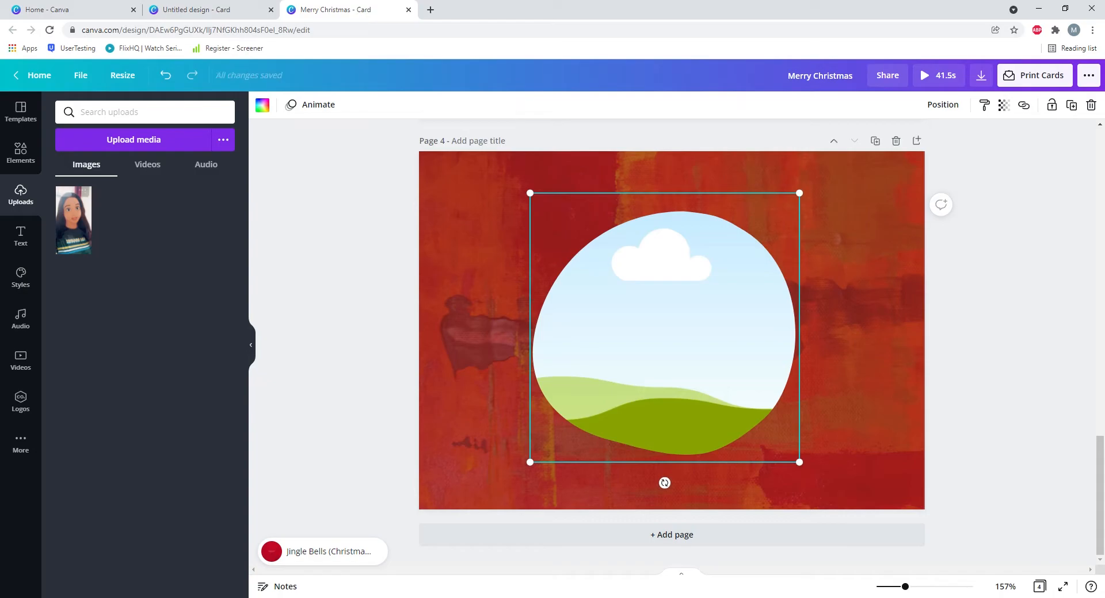
left_click(74, 222)
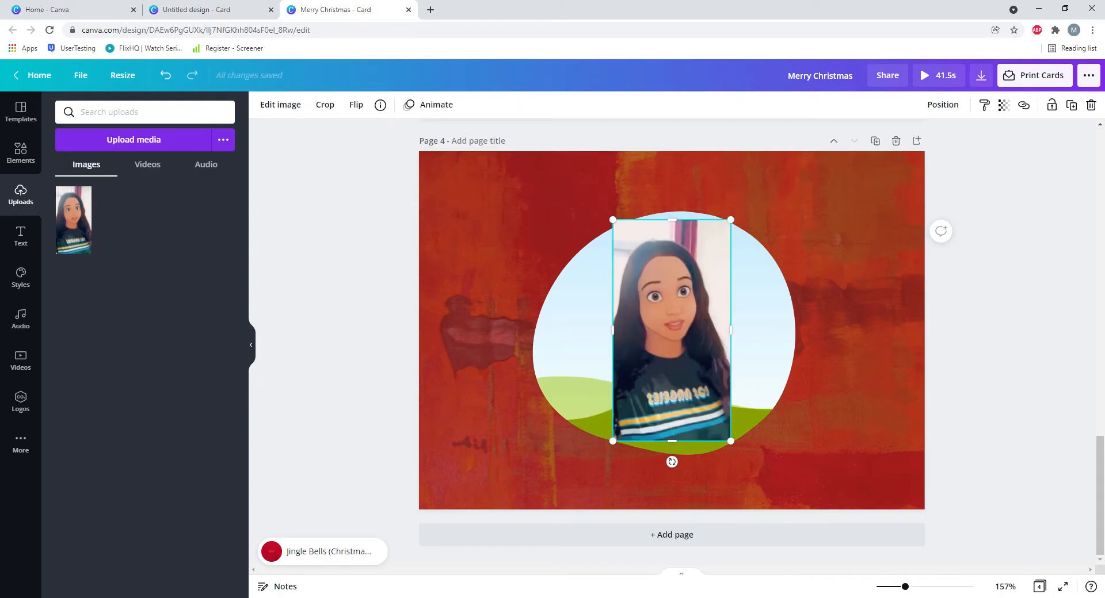
mouse_move(672, 331)
left_mouse_down()
mouse_move(745, 363)
mouse_move(633, 342)
mouse_move(688, 335)
left_mouse_up()
- Reposition the portrait within page 4's rounded frame so the face is centred and the hairline shows
double_click(688, 335)
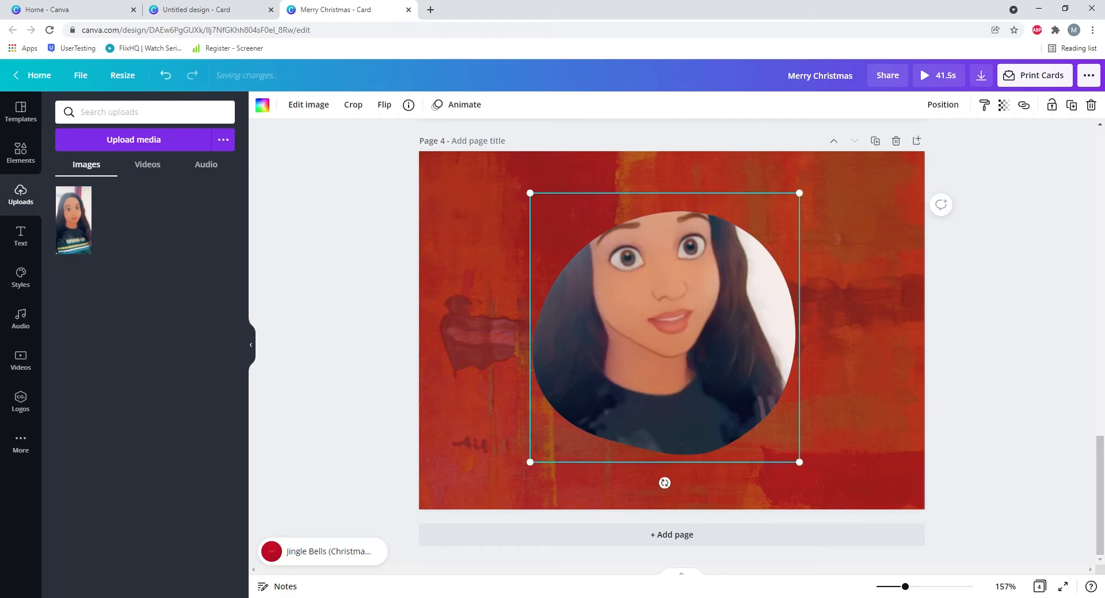
left_click_drag(688, 335, 689, 431)
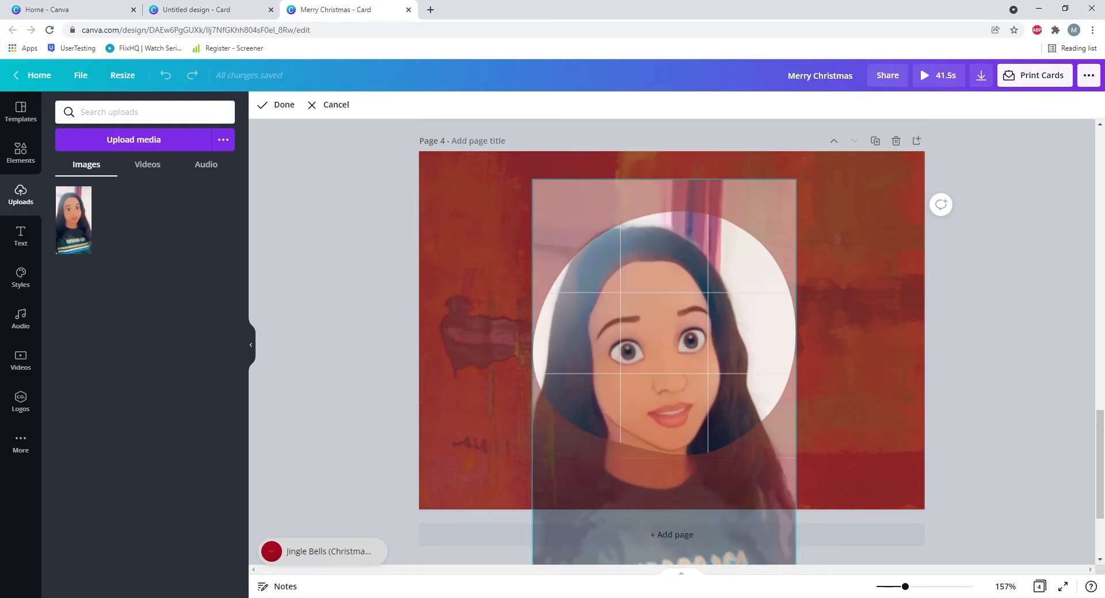
key("Return")
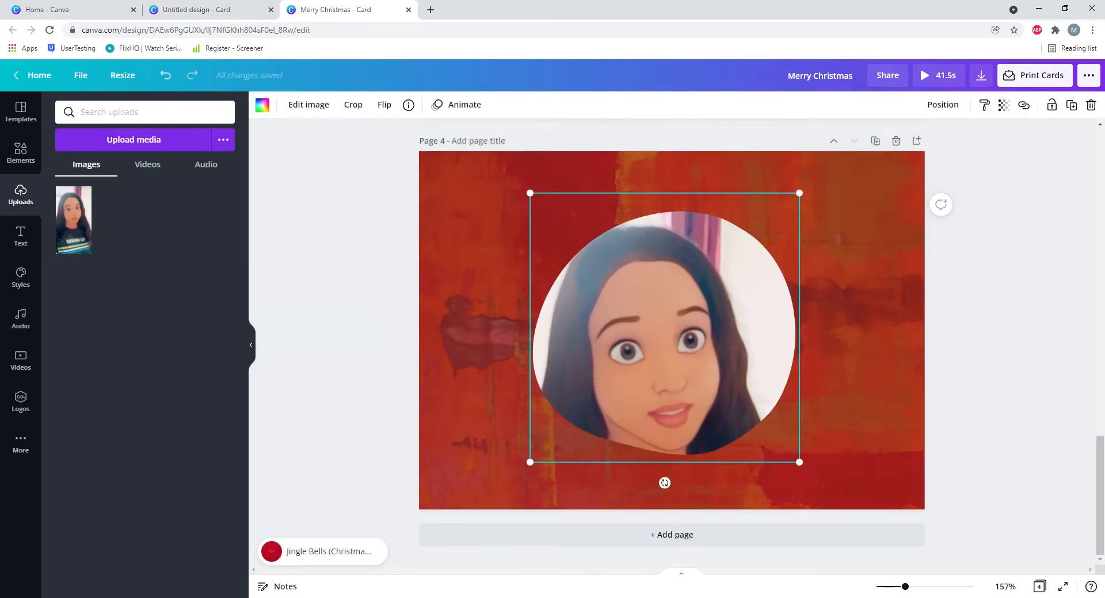
double_click(688, 431)
left_click_drag(688, 430, 688, 404)
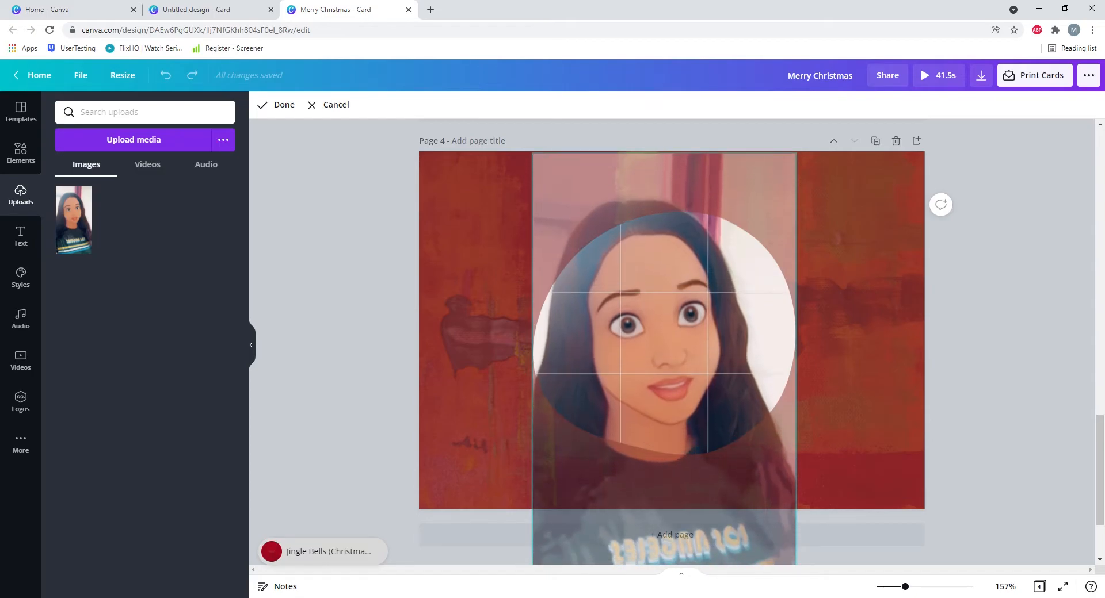
key("Return")
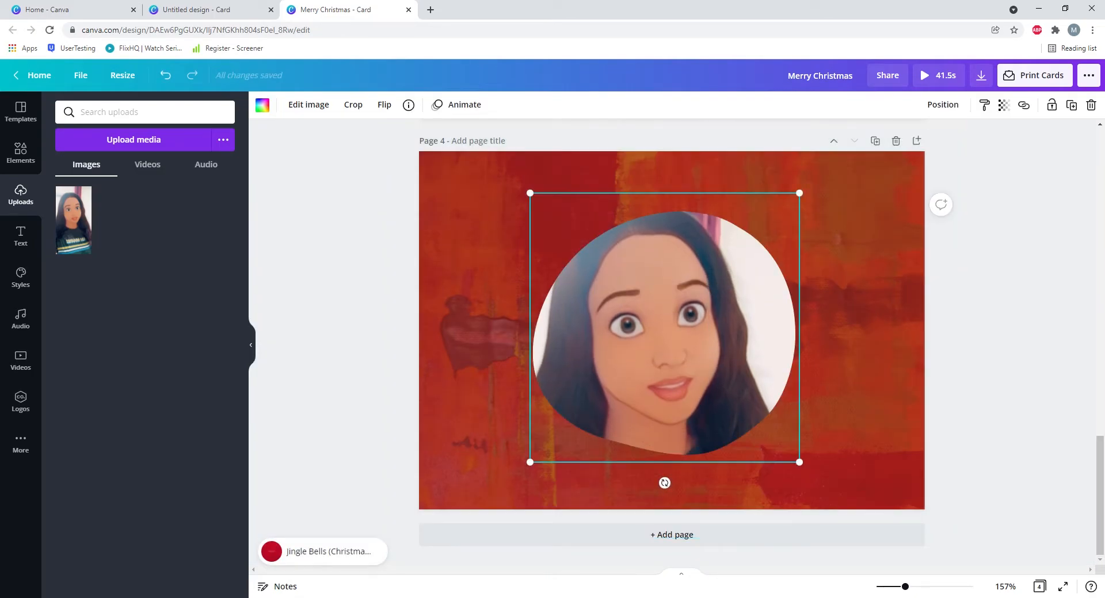
- Move the framed portrait to the left half of page 4
left_click(478, 331)
left_click_drag(664, 327, 565, 314)
left_click(805, 330)
scroll(672, 342, "up", 5)
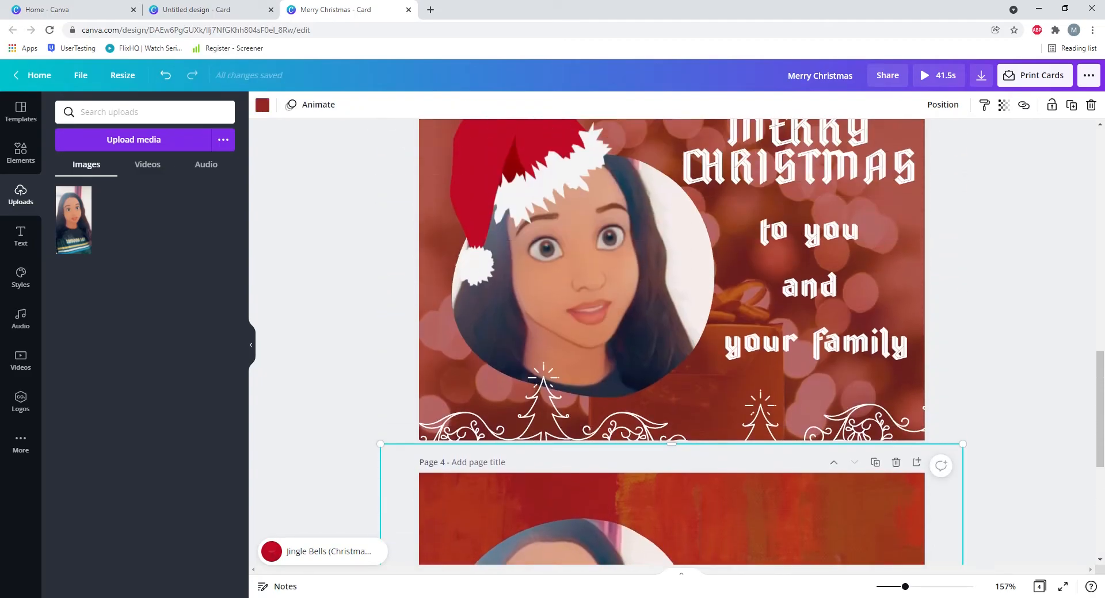
scroll(671, 343, "down", 4)
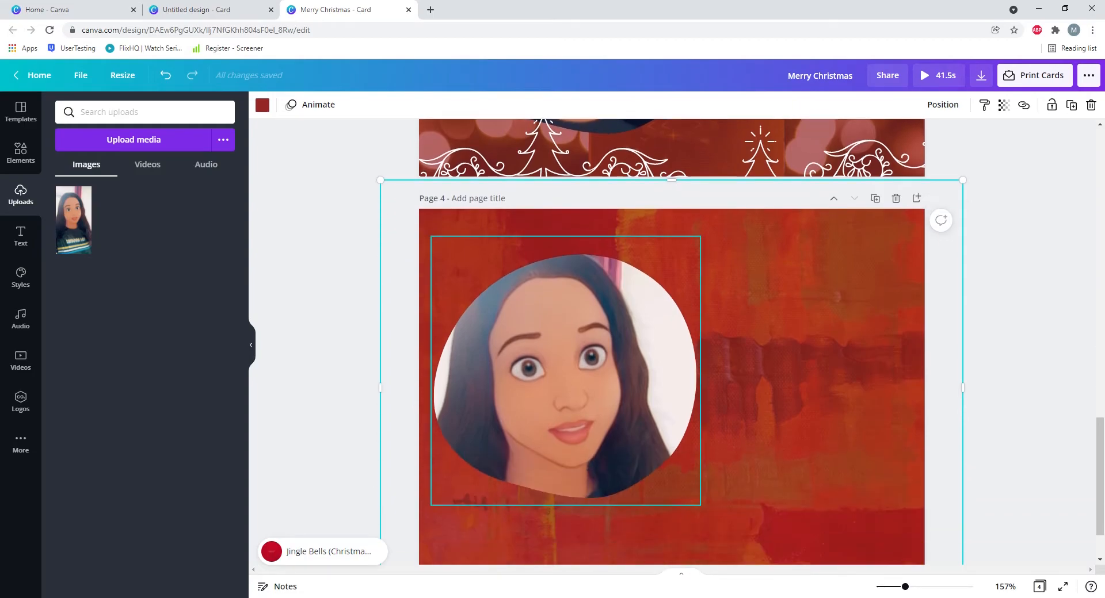
- Insert the recently used Santa hat on page 4 and place it on the portrait's head
scroll(547, 305, "up", 5)
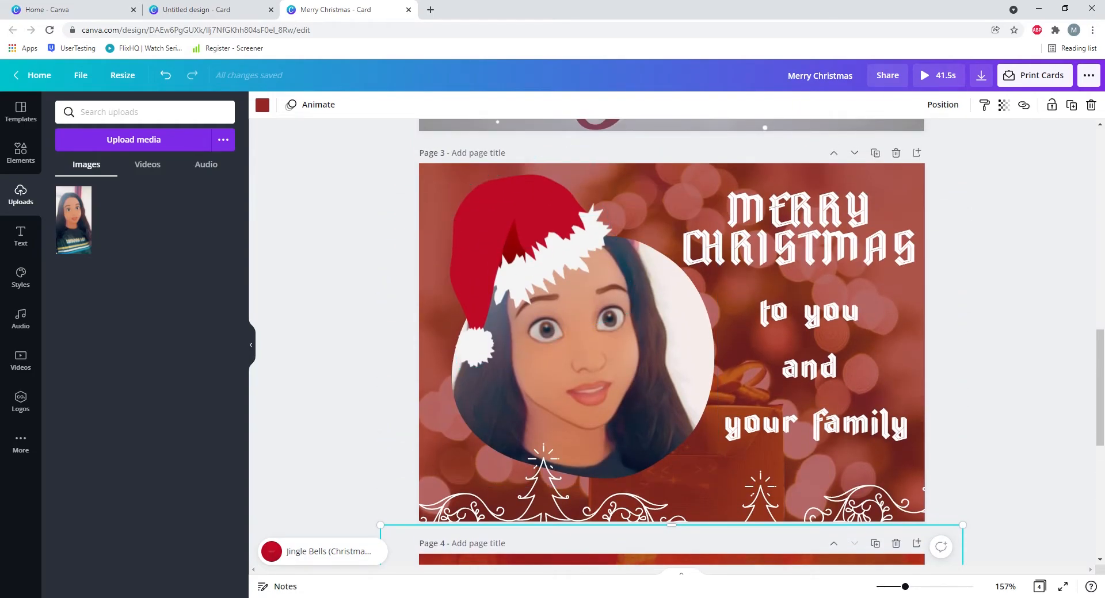
left_click(20, 153)
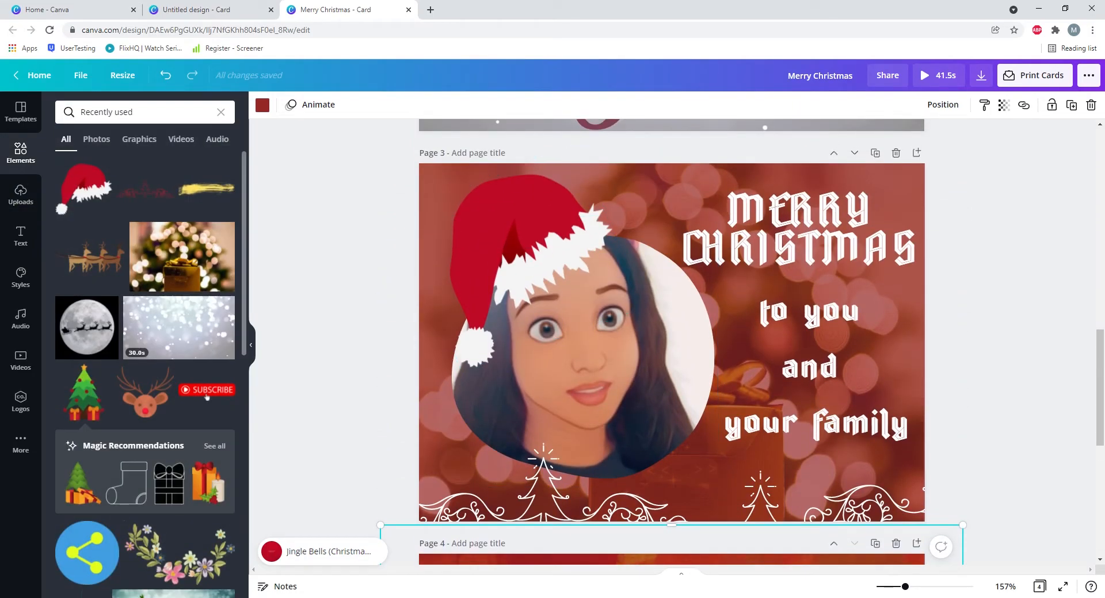
scroll(816, 367, "down", 5)
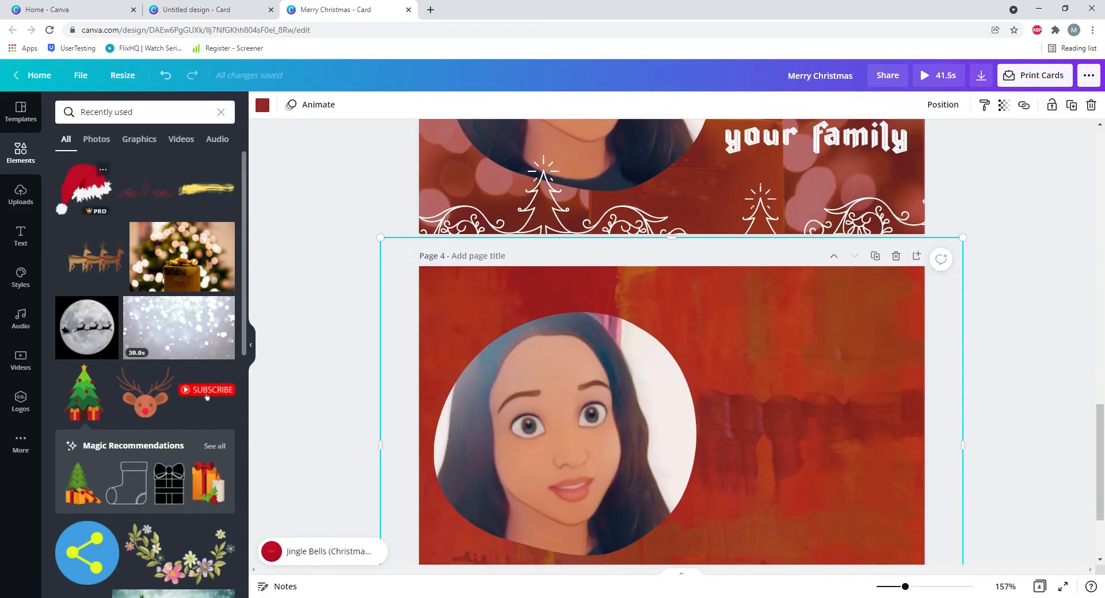
left_click(84, 187)
left_click_drag(681, 444, 503, 349)
left_click(565, 437)
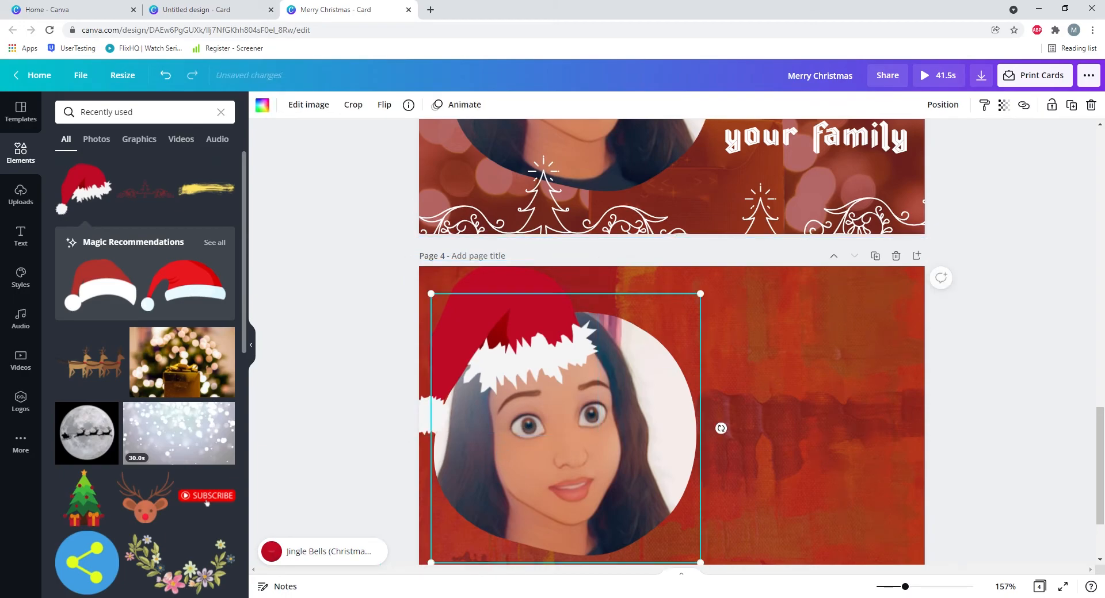
- Shrink page 4's framed portrait slightly and realign the Santa hat over its head
left_click_drag(700, 294, 660, 333)
left_click(663, 335)
left_click_drag(567, 454, 626, 461)
left_click(516, 337)
left_click_drag(536, 351, 516, 357)
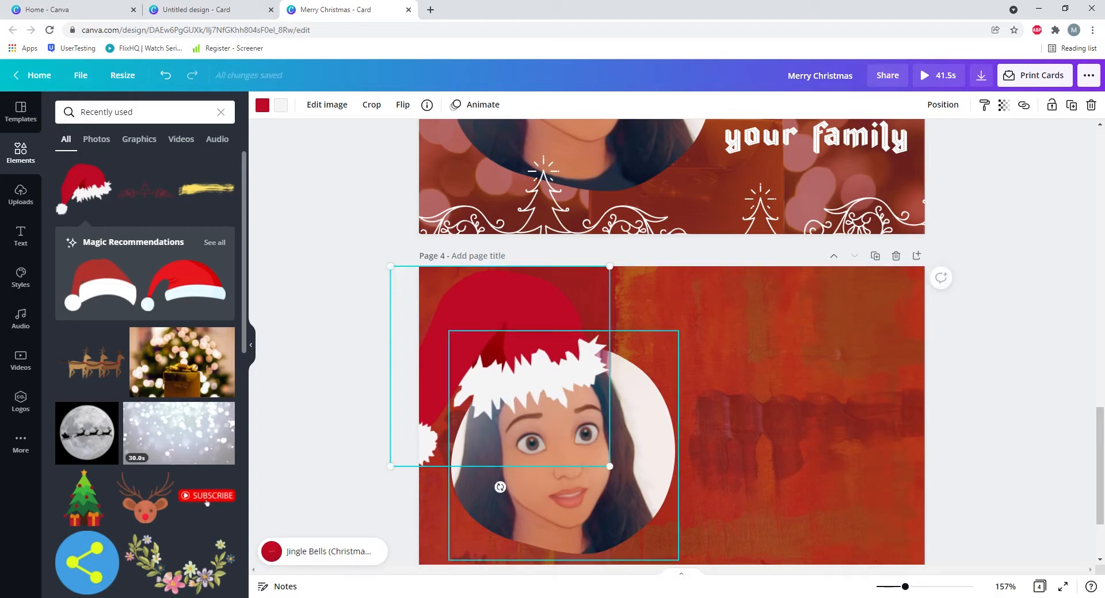
left_click(800, 402)
- Compare page 4's layout with the finished page 3 design to check the hat, background and decorations
scroll(671, 345, "down", 2)
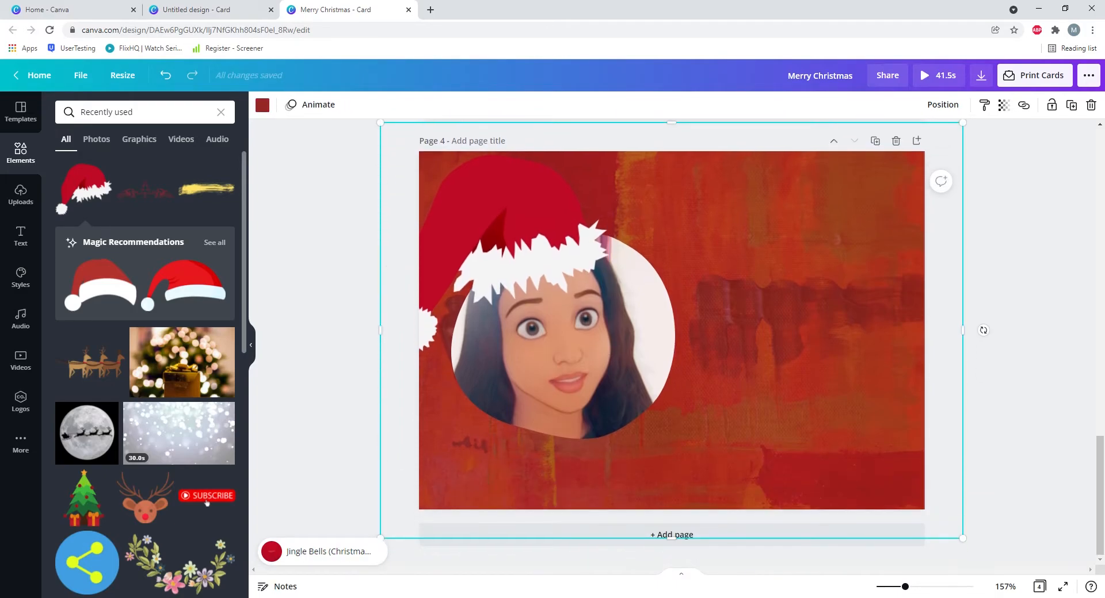
scroll(671, 345, "up", 5)
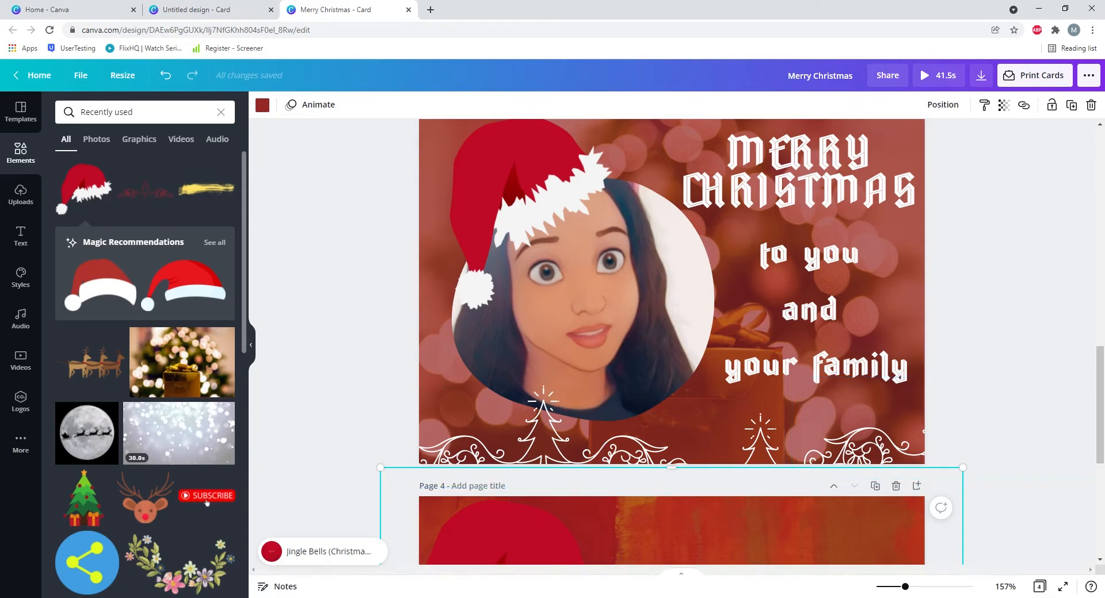
scroll(671, 345, "down", 5)
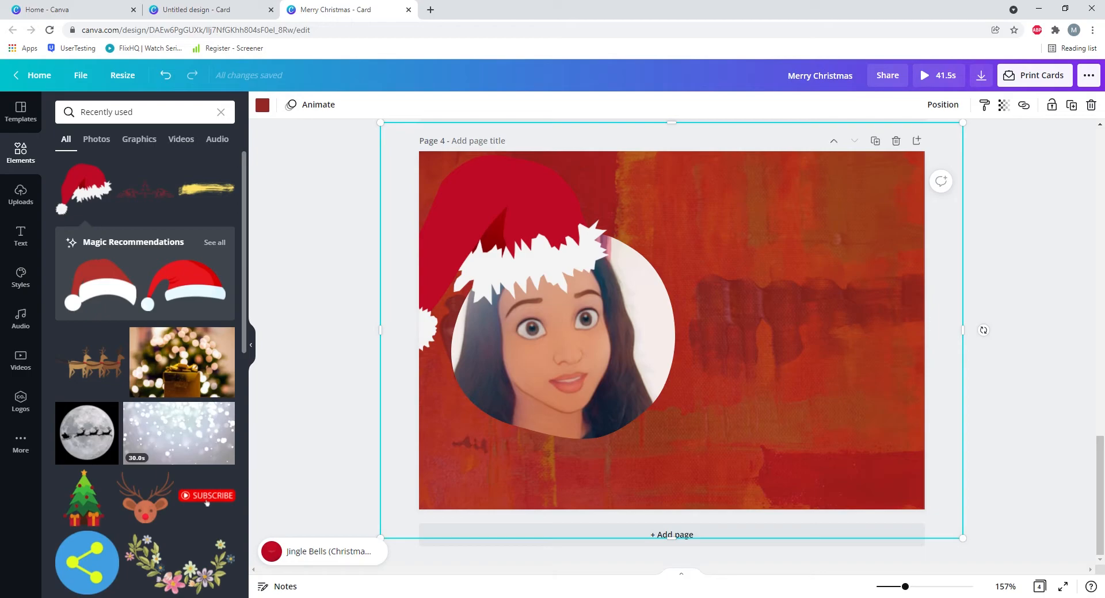
scroll(671, 345, "up", 4)
scroll(671, 345, "up", 3)
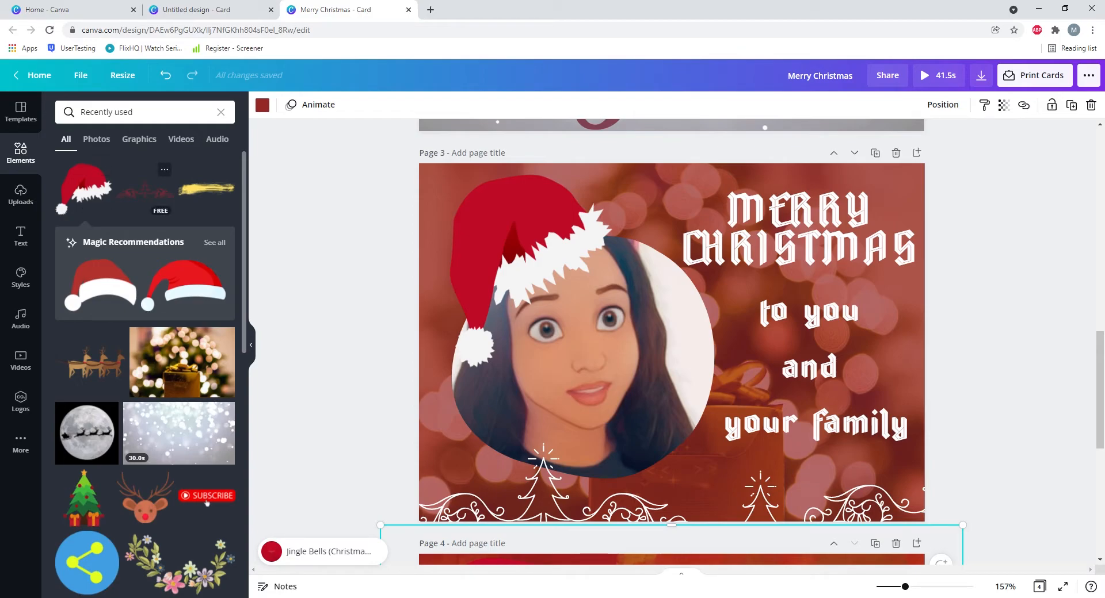
scroll(983, 330, "down", 7)
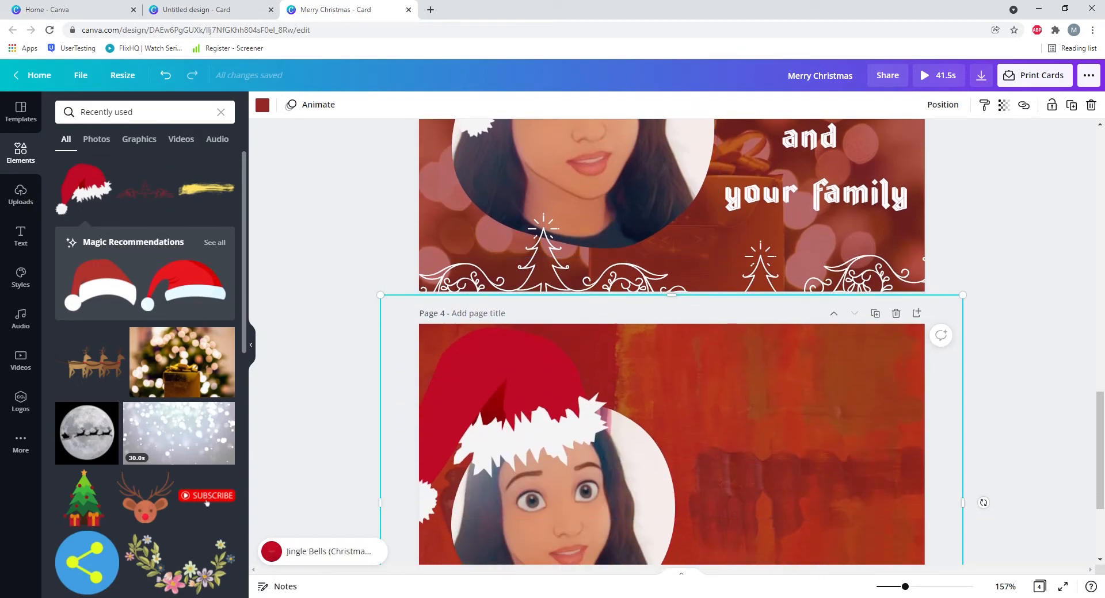
scroll(983, 331, "up", 7)
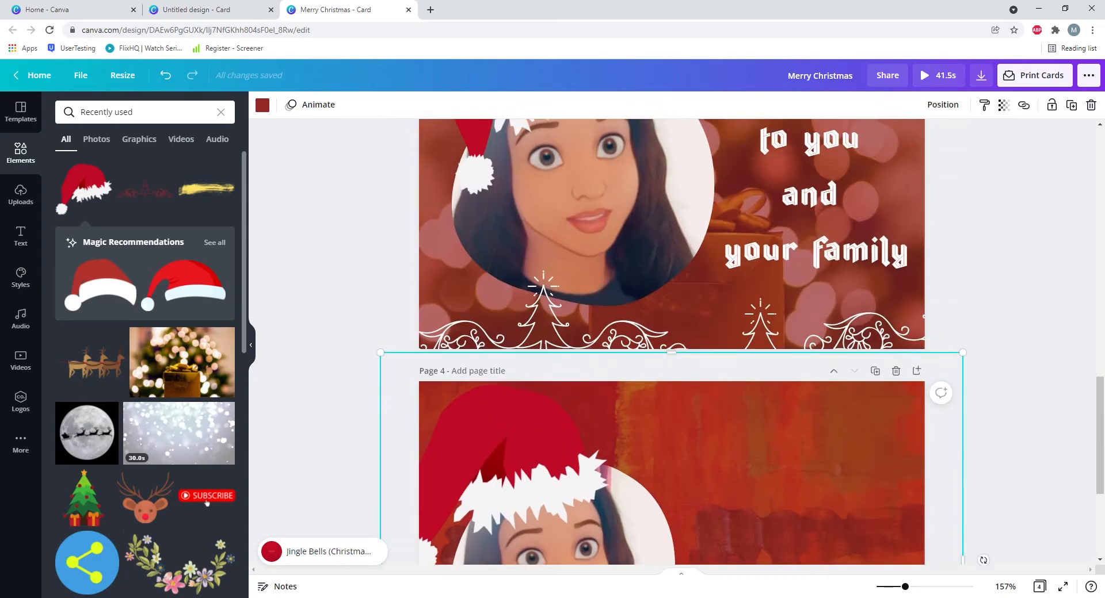
scroll(671, 341, "down", 1)
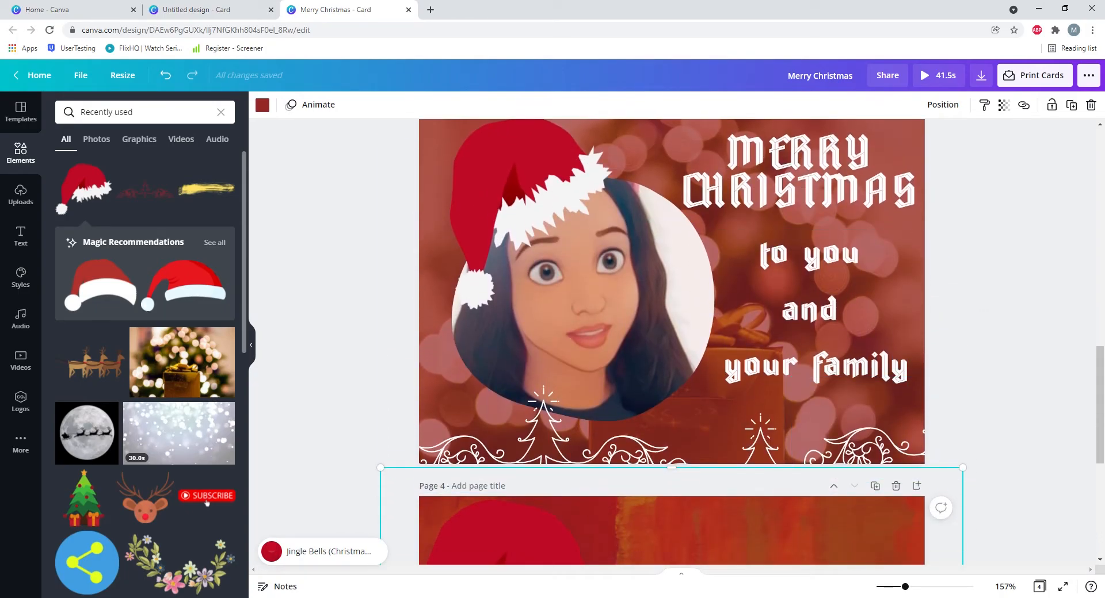
scroll(672, 341, "down", 5)
- Delete the Santa hat from page 4 and move the framed portrait back toward the page centre
left_click(500, 309)
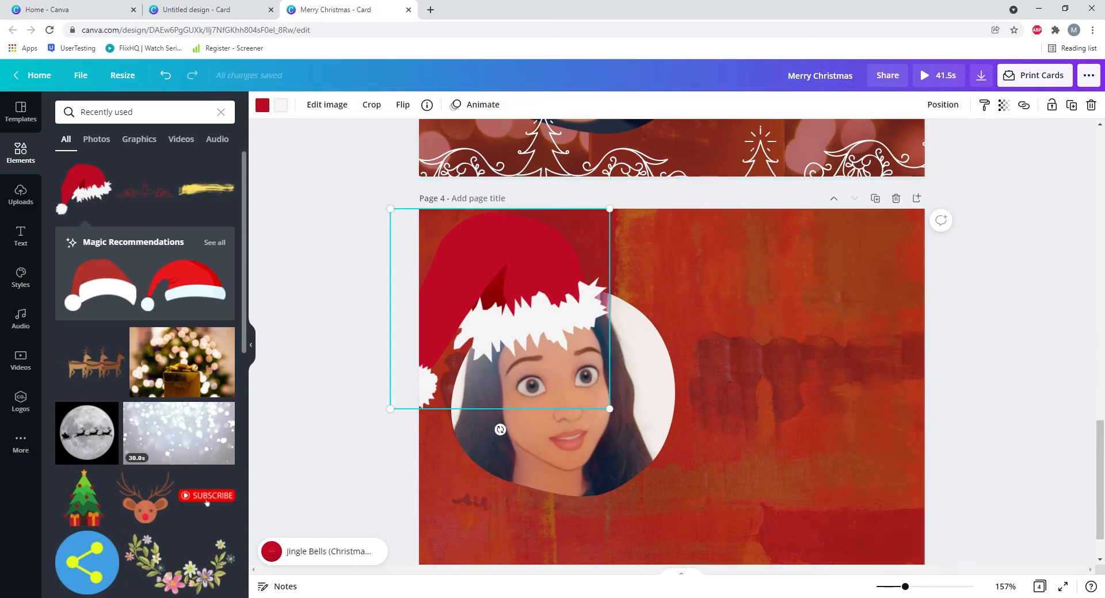
key("Delete")
left_click_drag(563, 388, 645, 389)
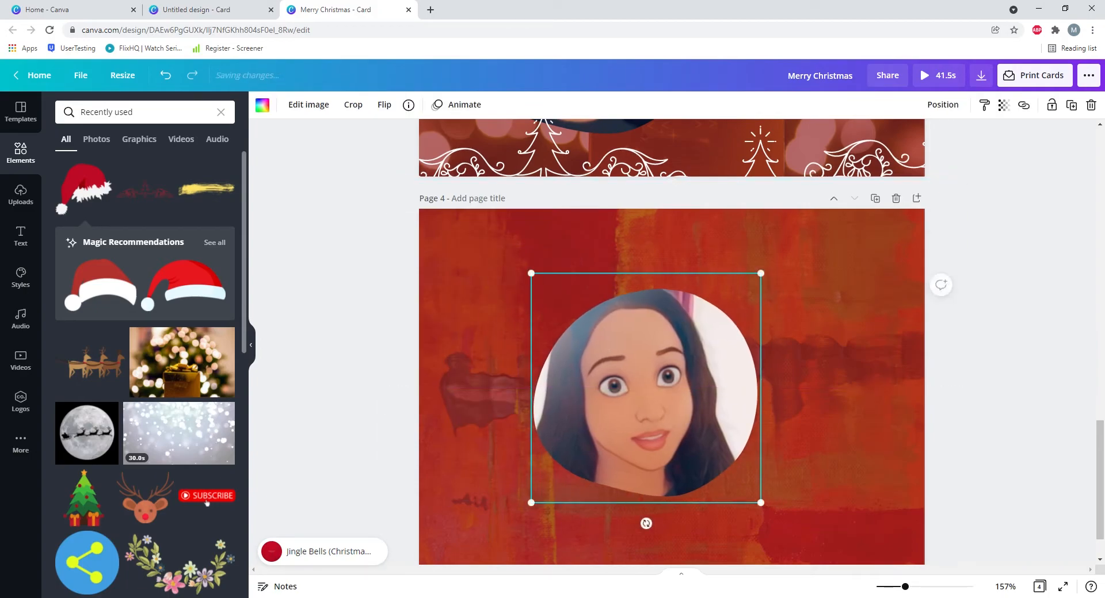
left_click(817, 299)
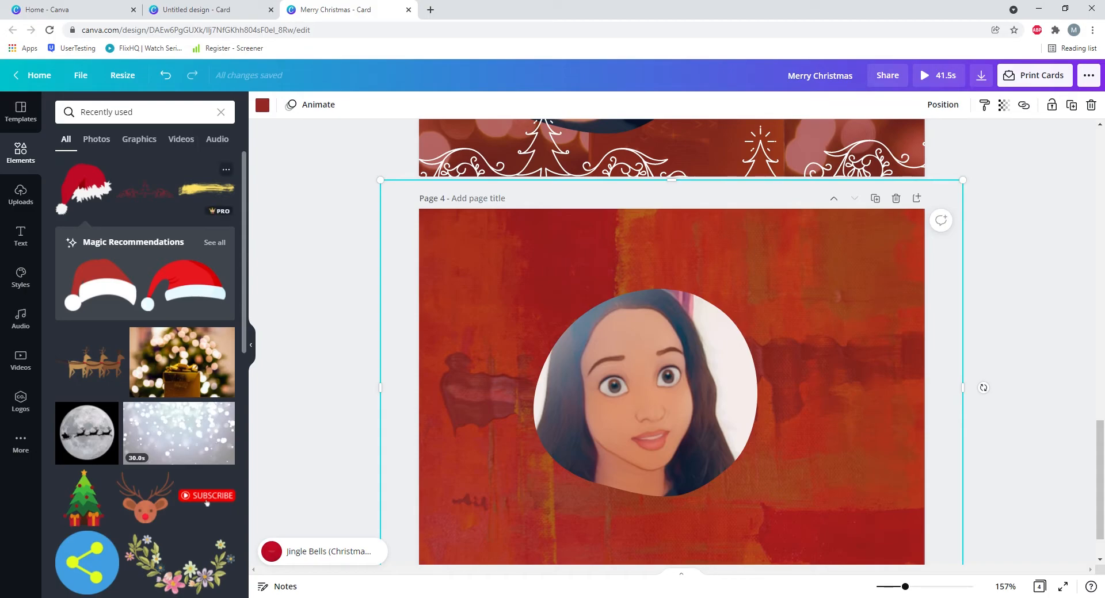
- Insert the recently used photo of the golden gift box with blurred lights on page 4
left_click(220, 112)
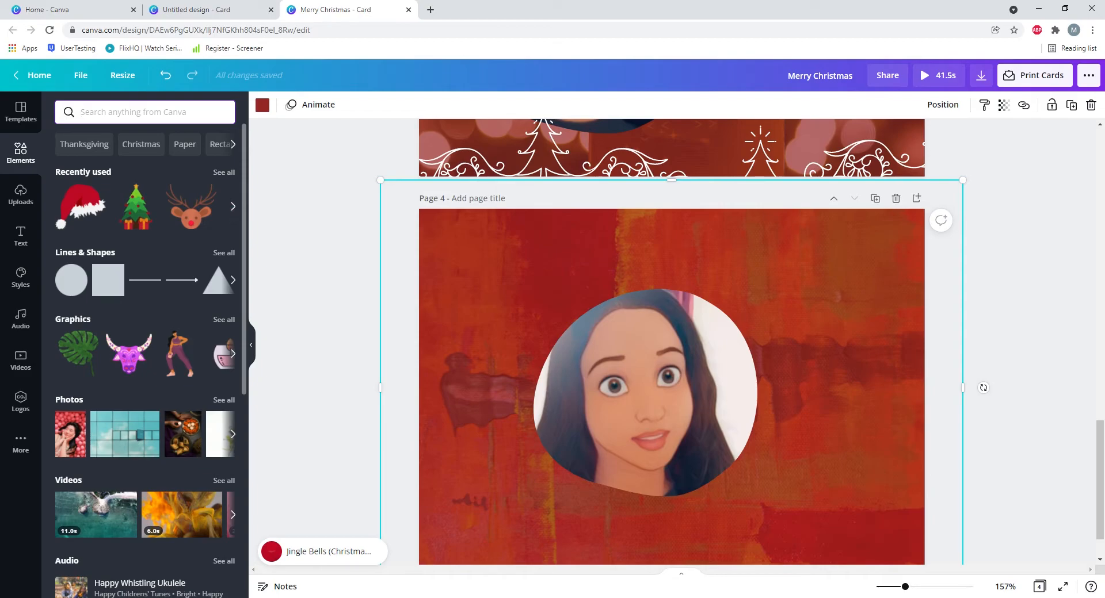
left_click(224, 172)
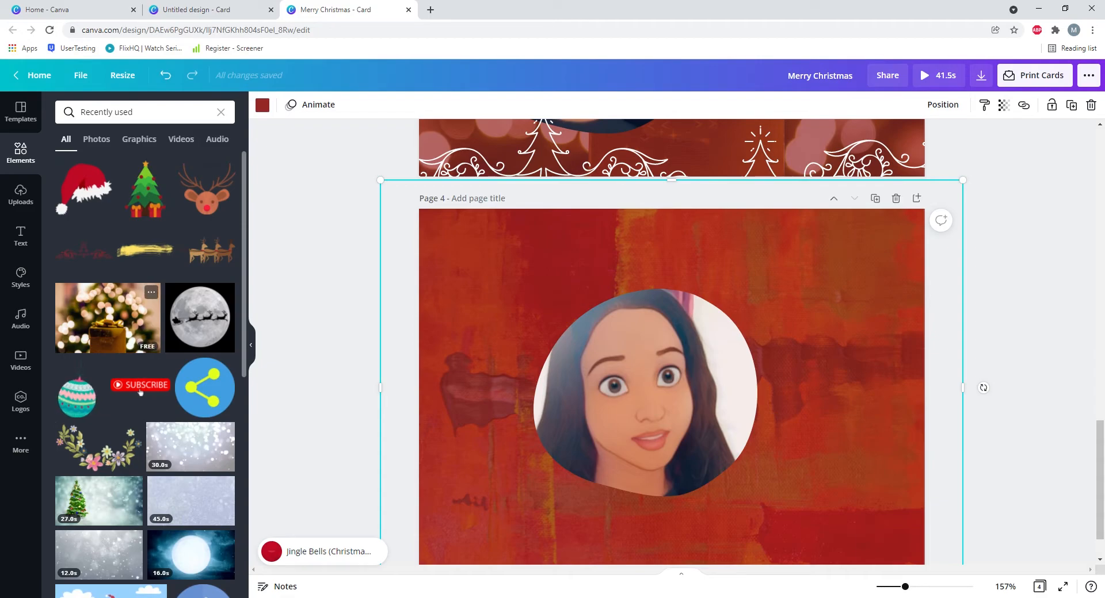
left_click_drag(108, 317, 136, 323)
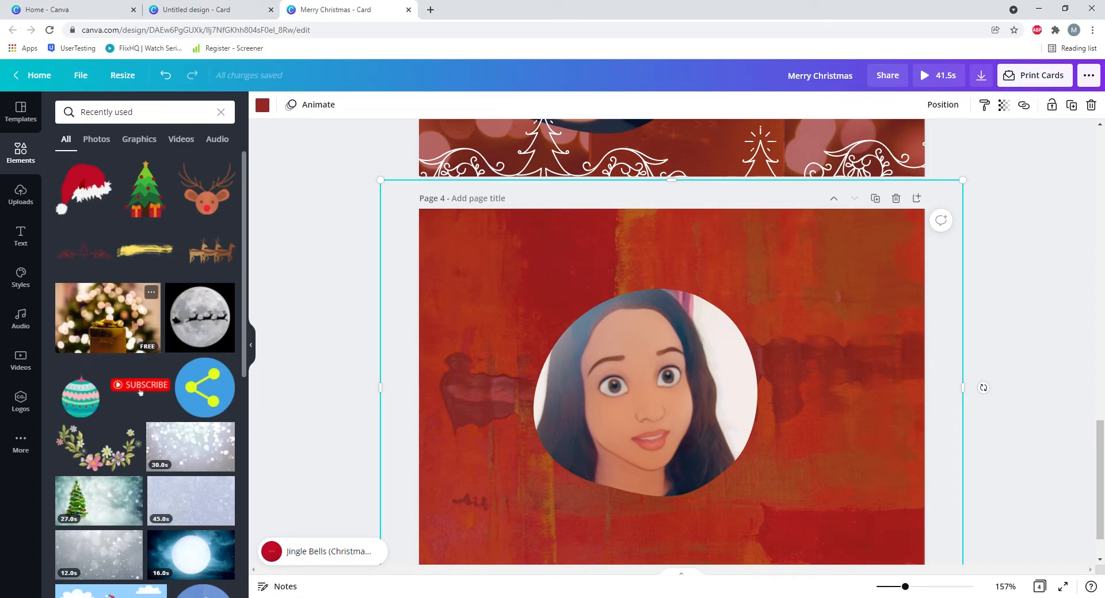
left_click(108, 317)
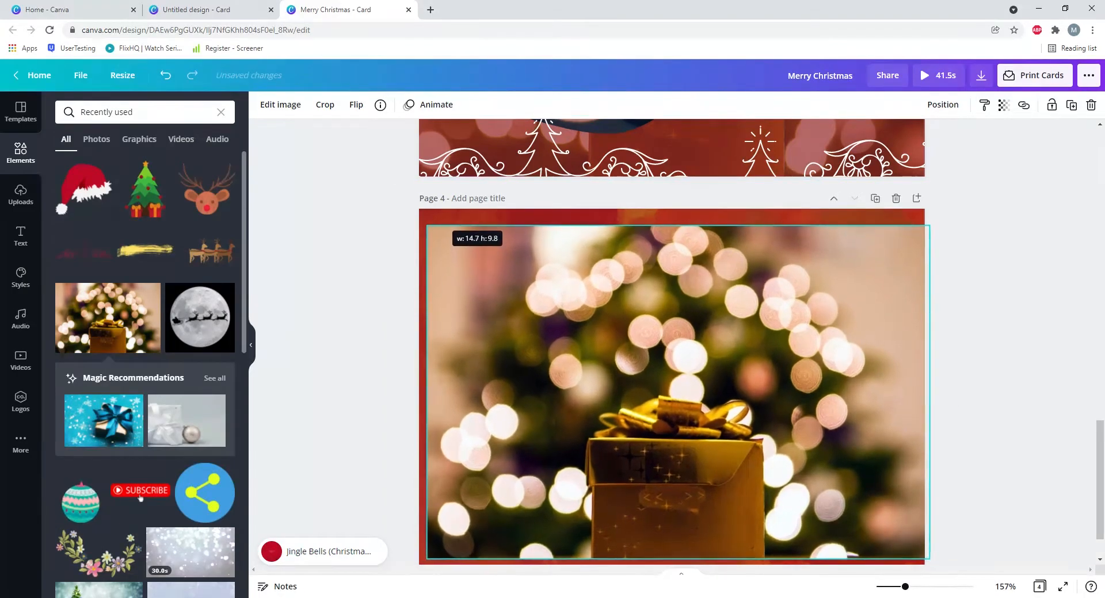
- Place the gift box photo across page 4 without filling the frame and send it backward behind the portrait
left_click_drag(673, 389, 672, 382)
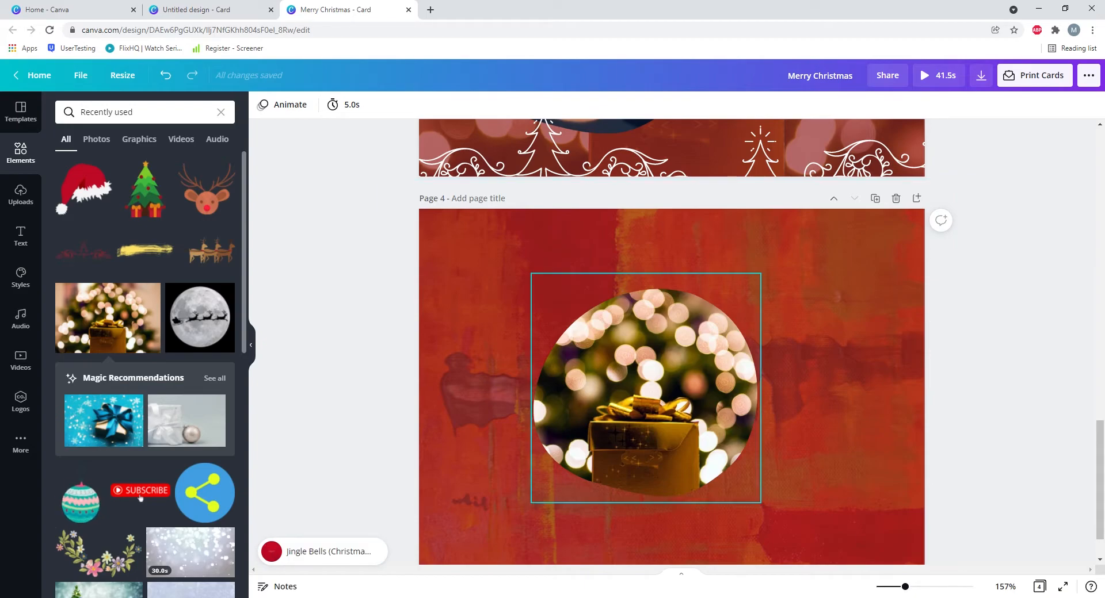
key("ctrl+z")
mouse_move(672, 389)
left_mouse_down()
mouse_move(740, 537)
mouse_move(683, 429)
mouse_move(684, 392)
left_mouse_up()
right_click(845, 288)
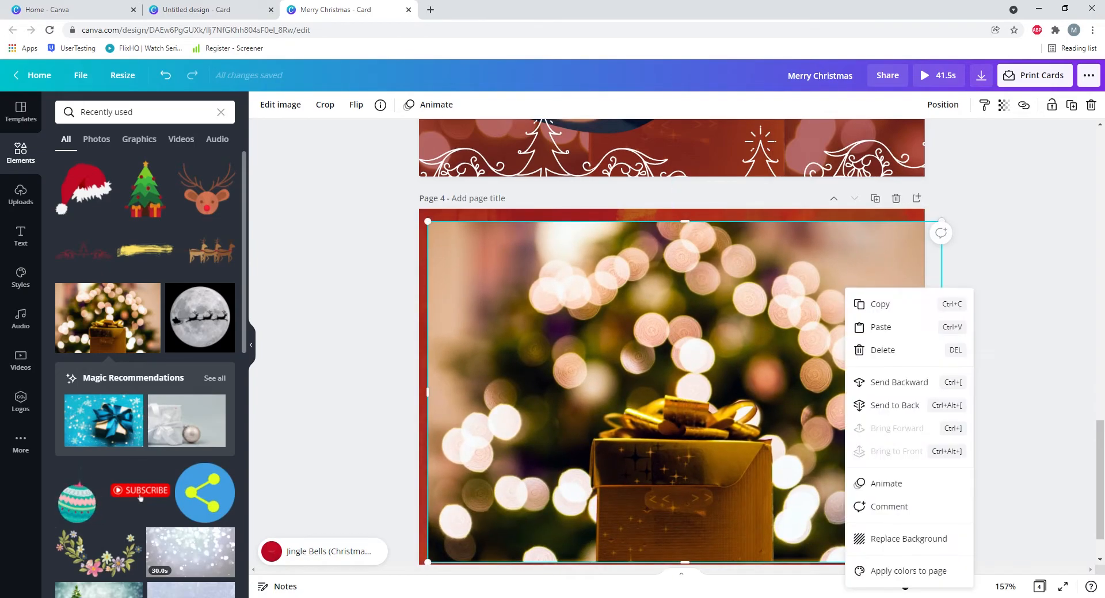
left_click(899, 383)
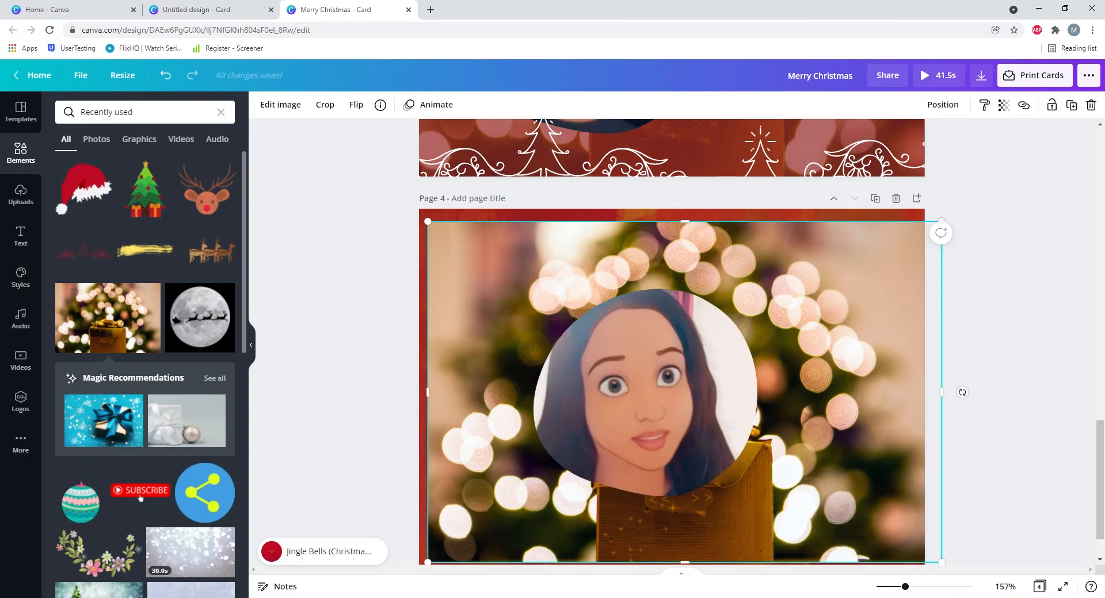
- Align the gift box photo with page 4's upper-left corner and enlarge it to cover the whole page
left_click_drag(427, 222, 419, 216)
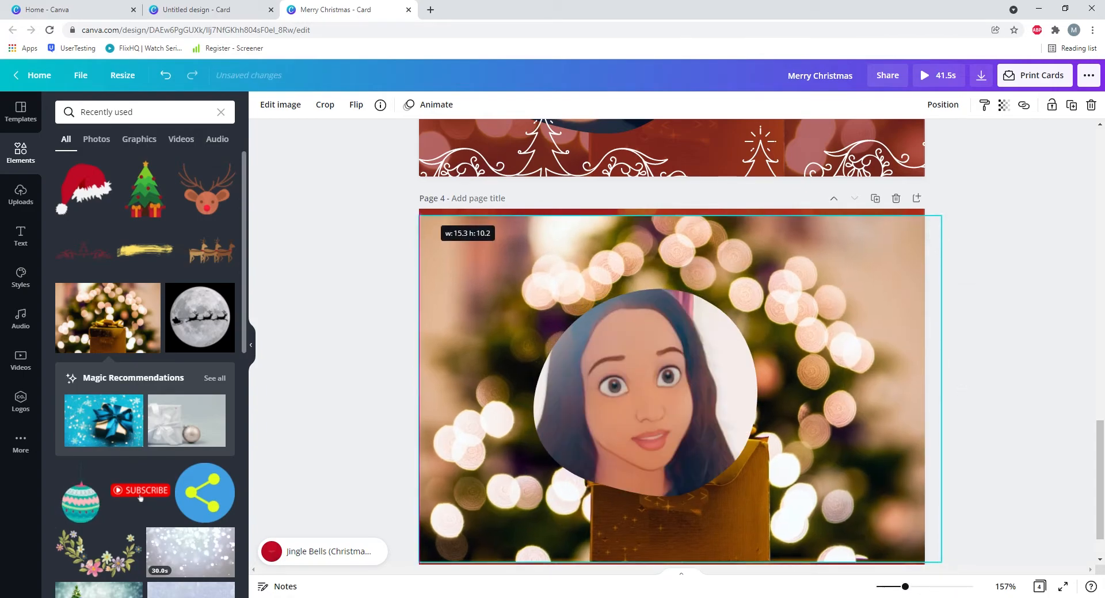
left_click_drag(461, 259, 460, 252)
scroll(760, 342, "down", 1)
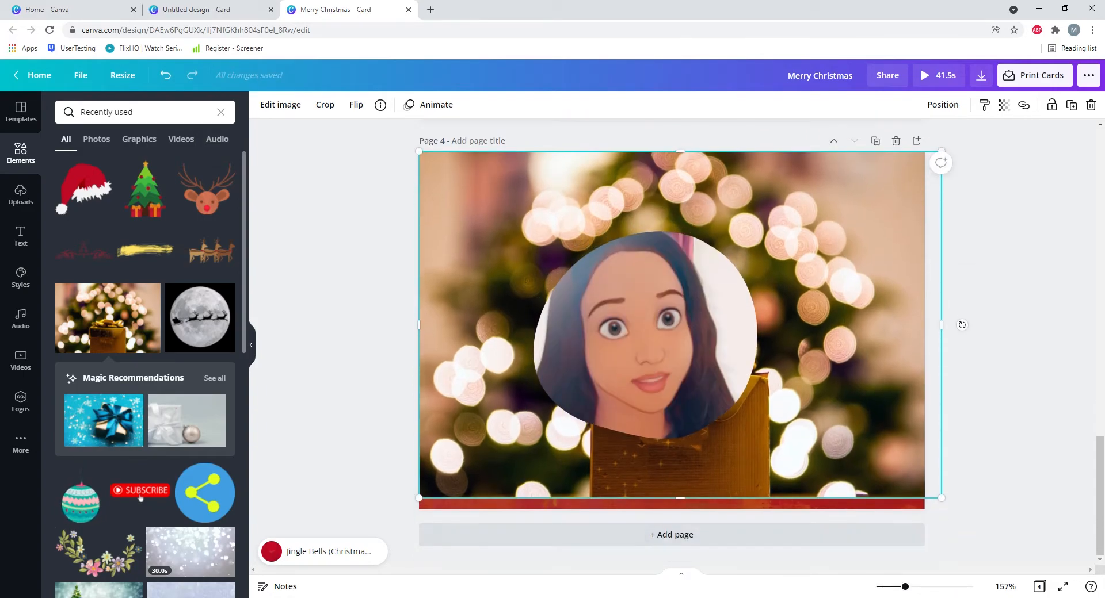
left_click_drag(941, 498, 959, 510)
- Fade the gift box photo on page 4, first setting its transparency to 19 and then making it slightly more opaque
scroll(688, 343, "up", 2)
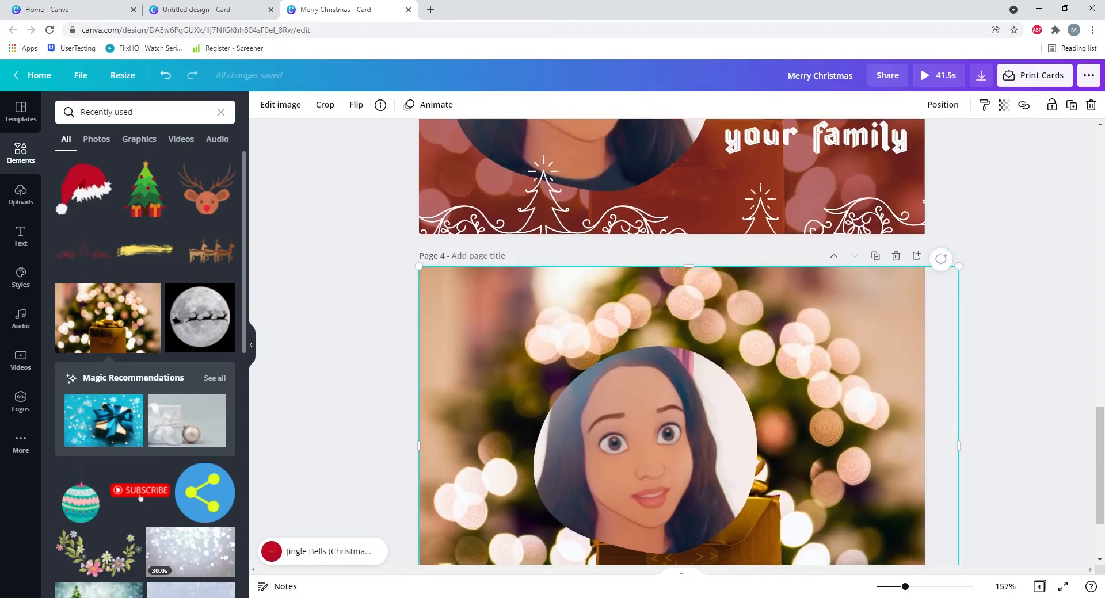
left_click(1003, 105)
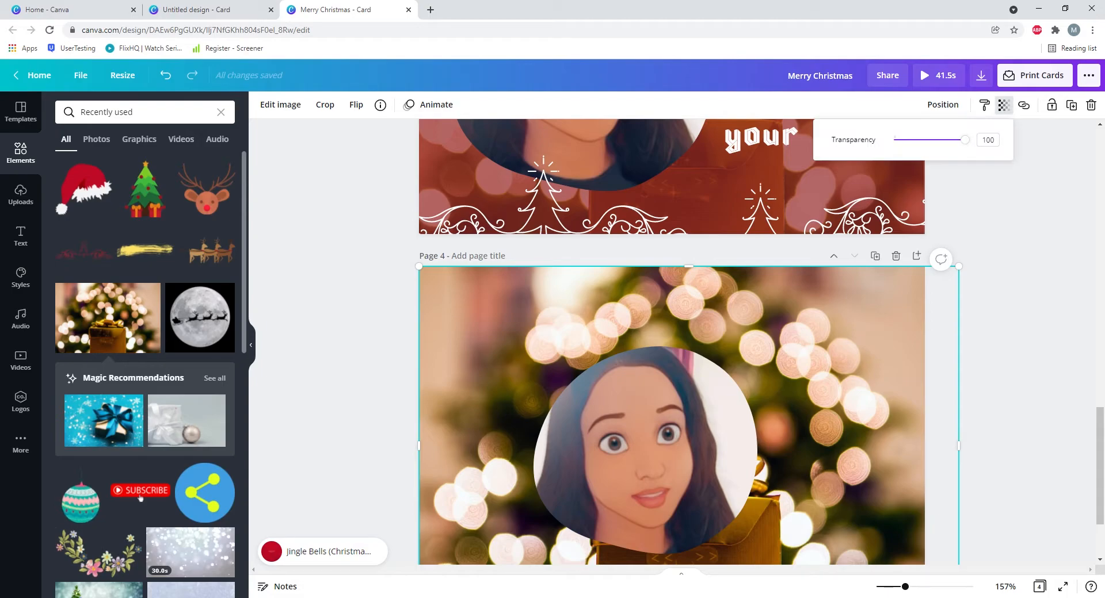
left_click_drag(965, 139, 908, 139)
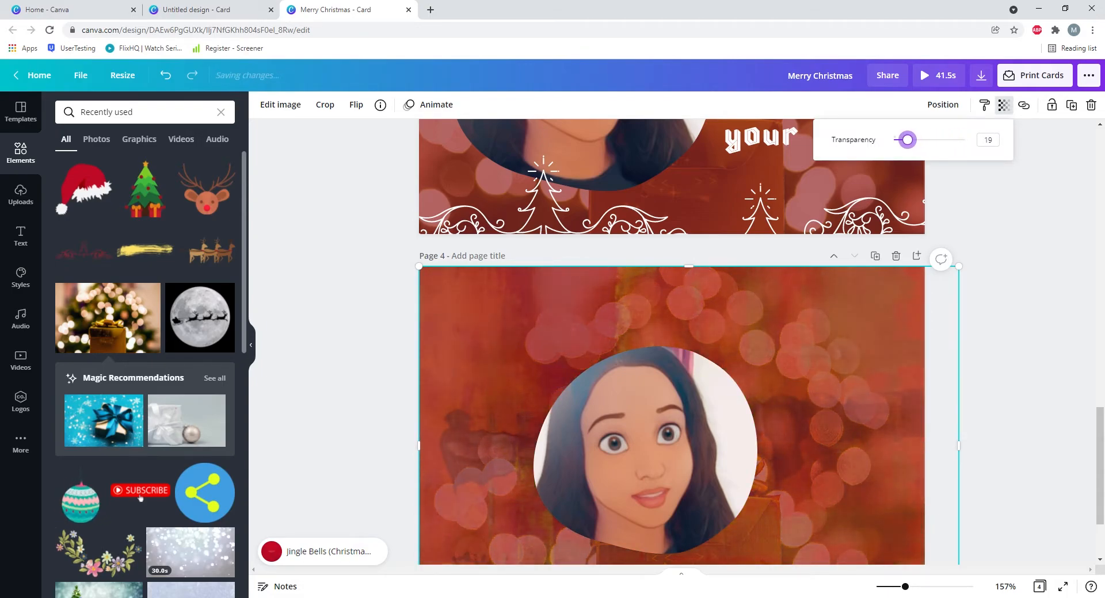
scroll(689, 343, "down", 2)
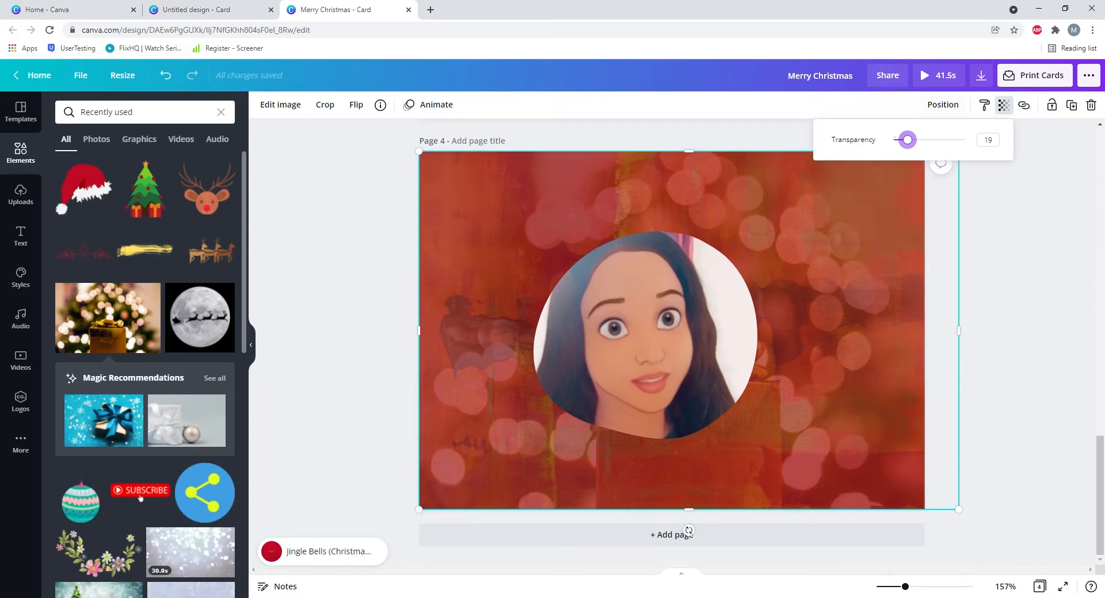
left_click_drag(907, 140, 921, 139)
key("Escape")
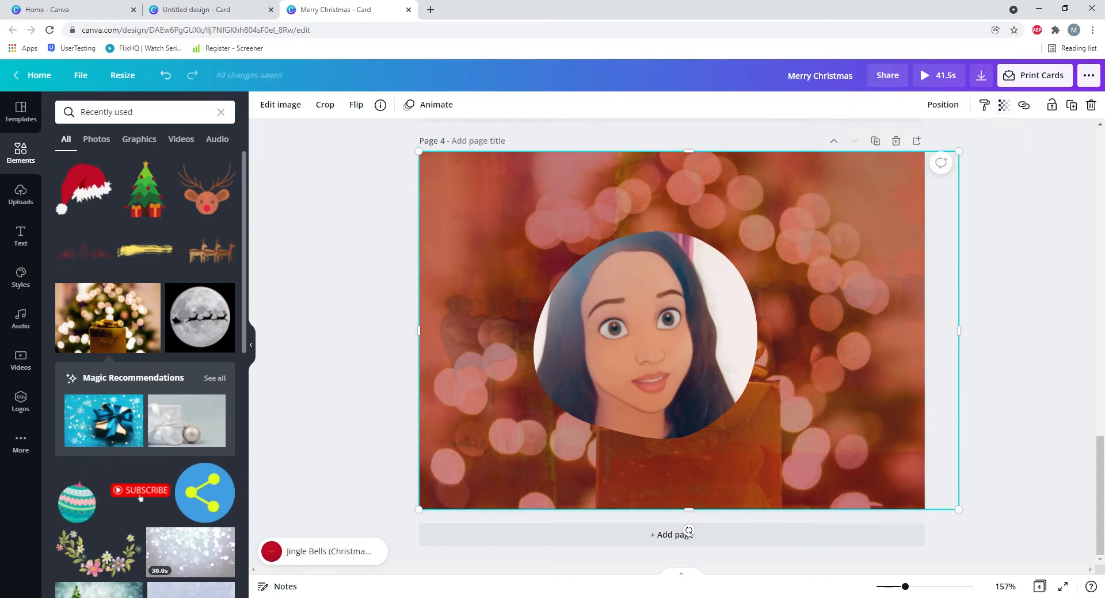
- Remove the textured red background from page 4 and set the dark red overlay rectangle's transparency to 66
scroll(671, 342, "up", 1)
key("Delete")
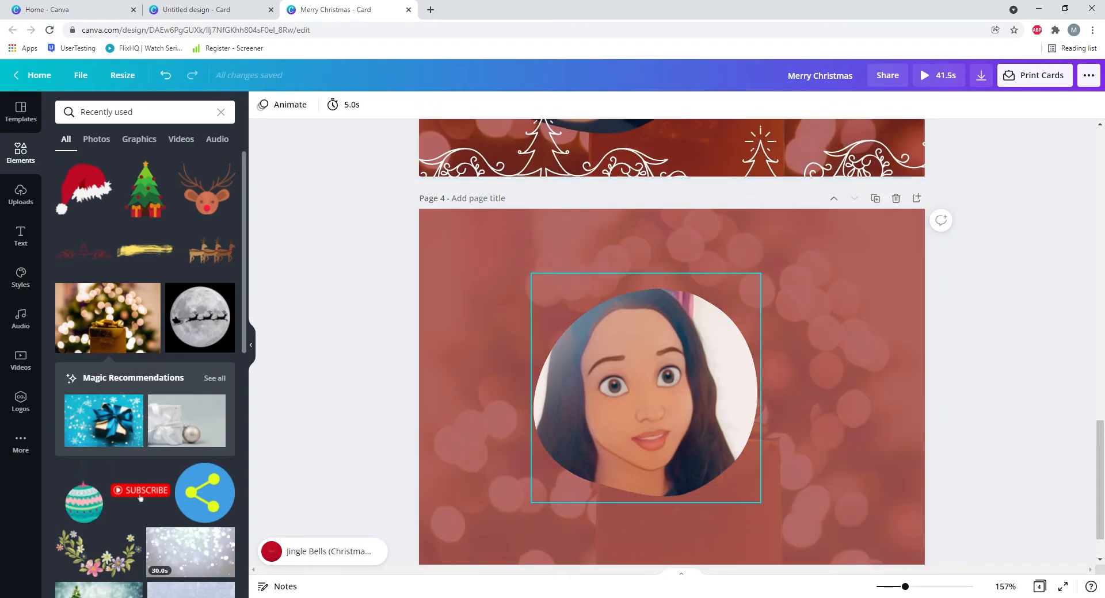
left_click(817, 385)
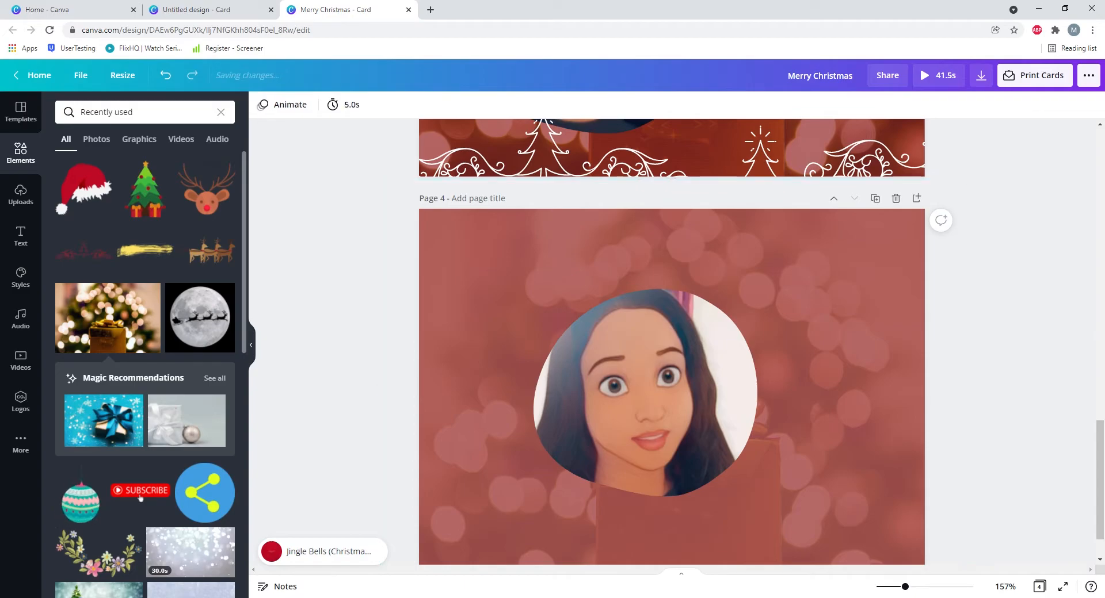
left_click(1004, 105)
mouse_move(944, 140)
left_mouse_down()
mouse_move(925, 140)
mouse_move(954, 139)
mouse_move(938, 139)
left_mouse_up()
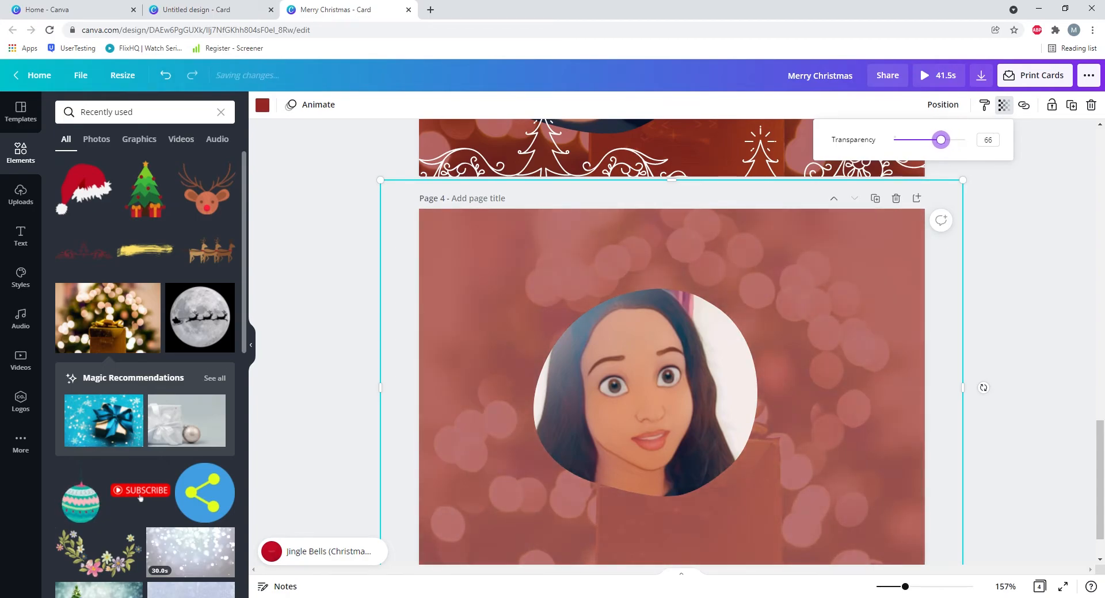
left_click(1003, 105)
- Move the framed portrait to the left side of page 4, keeping it slightly inside the page edge
left_click_drag(645, 392, 542, 375)
scroll(671, 345, "down", 1)
left_click(789, 329)
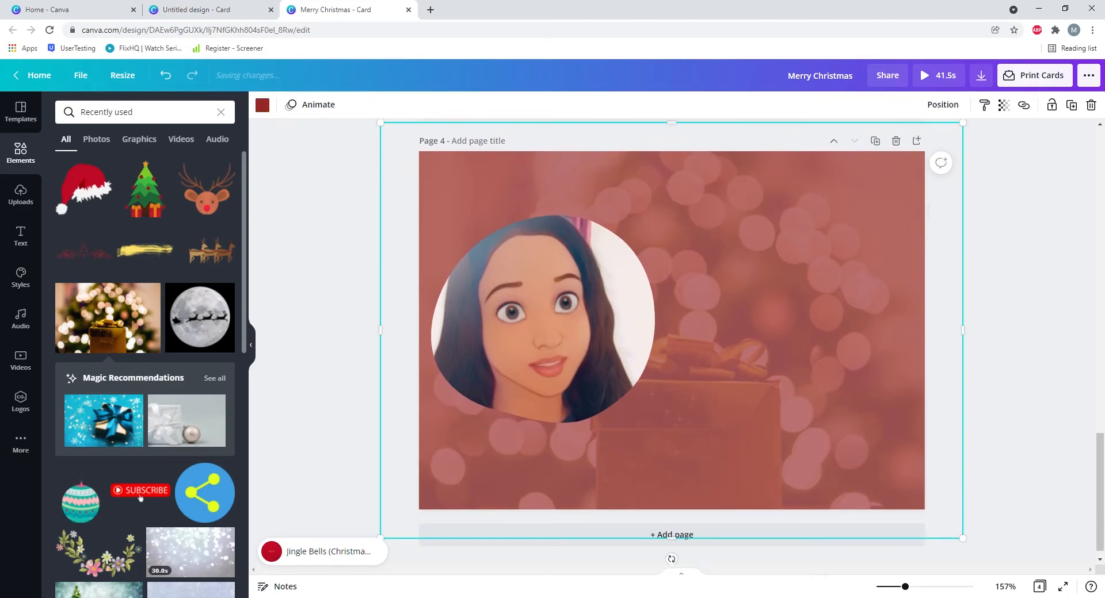
scroll(671, 342, "up", 1)
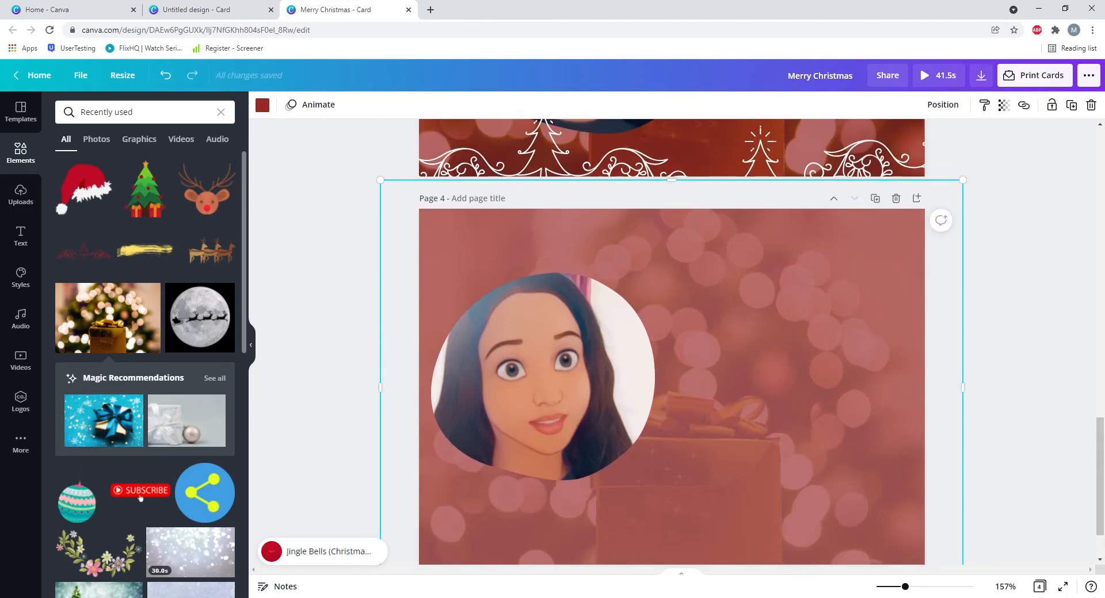
left_click_drag(543, 376, 556, 374)
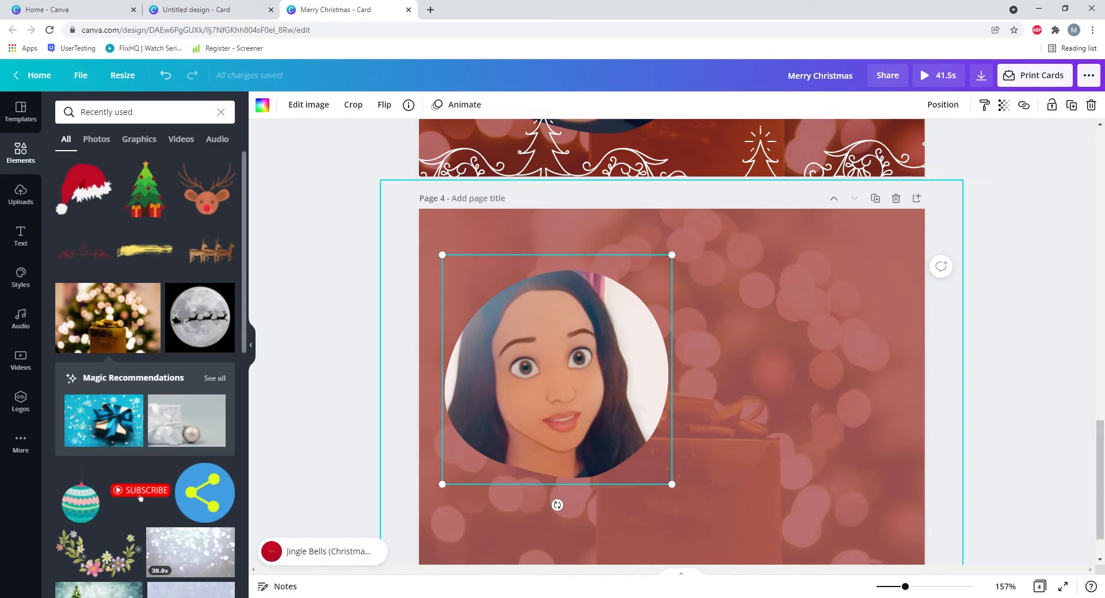
- Insert the recently used Santa hat on page 4, place it on the portrait's head, and shift both slightly down and left
left_click(84, 187)
left_click_drag(671, 388, 504, 301)
left_click_drag(556, 426, 546, 452)
left_click_drag(503, 288, 492, 306)
left_click(1099, 374)
scroll(671, 345, "down", 7)
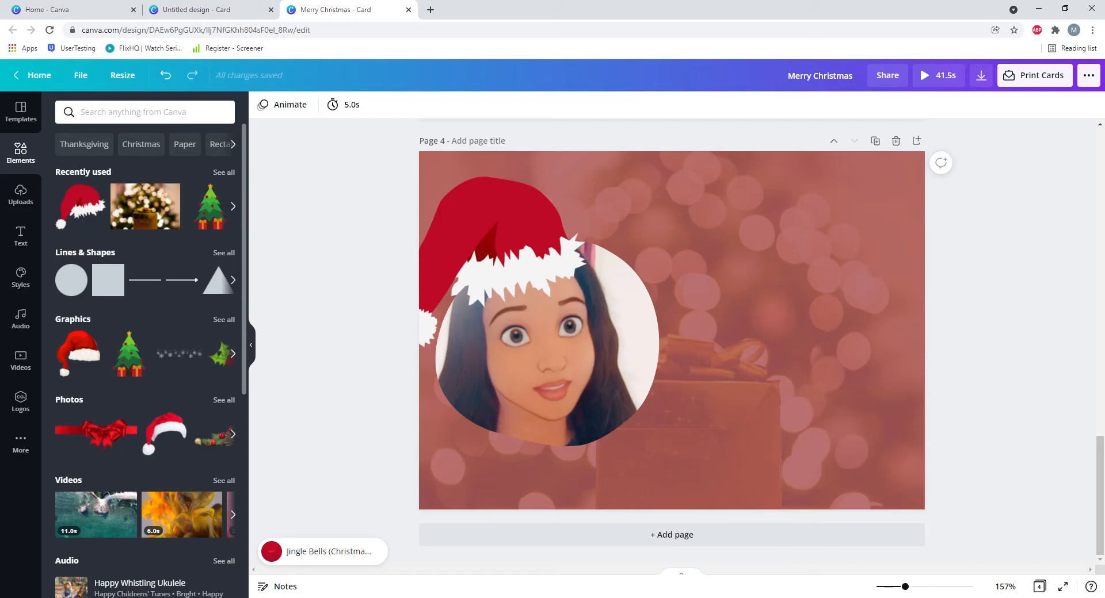
- Insert the recently used Christmas tree scroll ornament at page 4's lower-left edge and colour it white
left_click(224, 172)
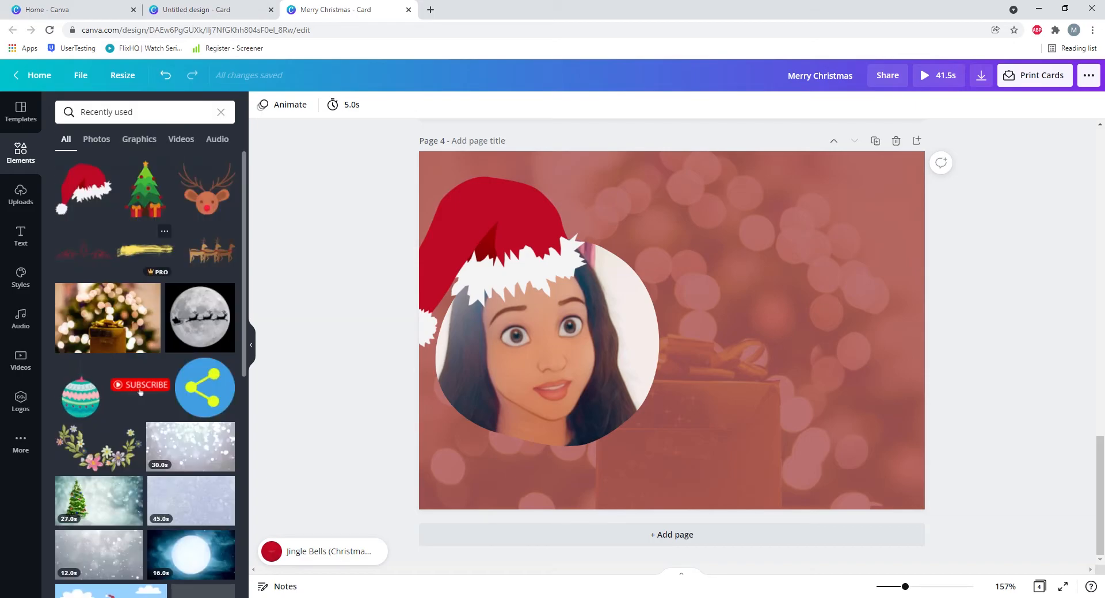
left_click(84, 250)
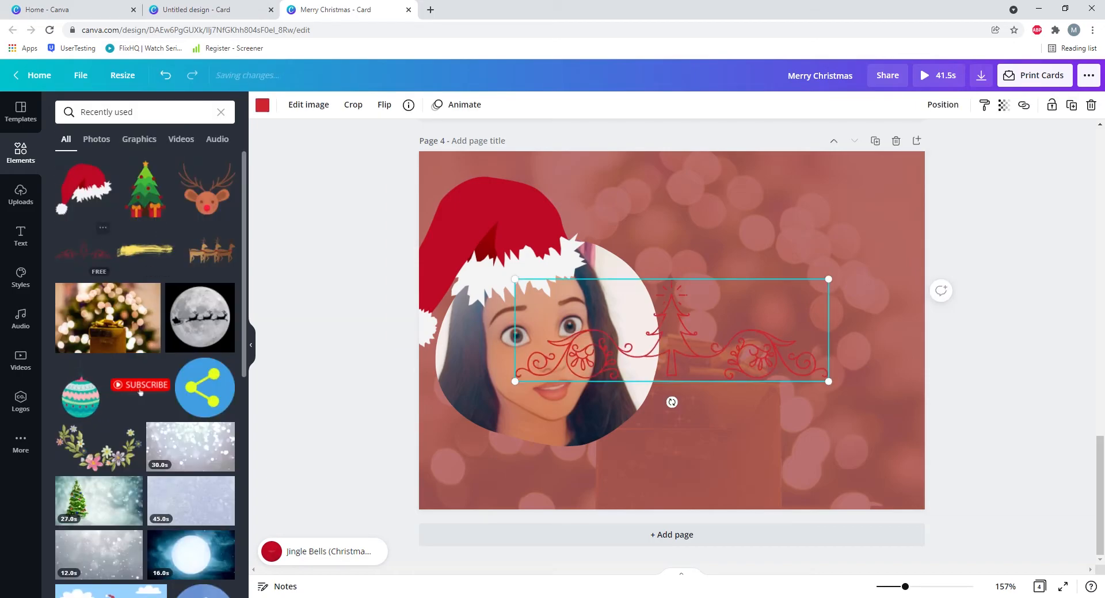
left_click_drag(671, 330, 529, 480)
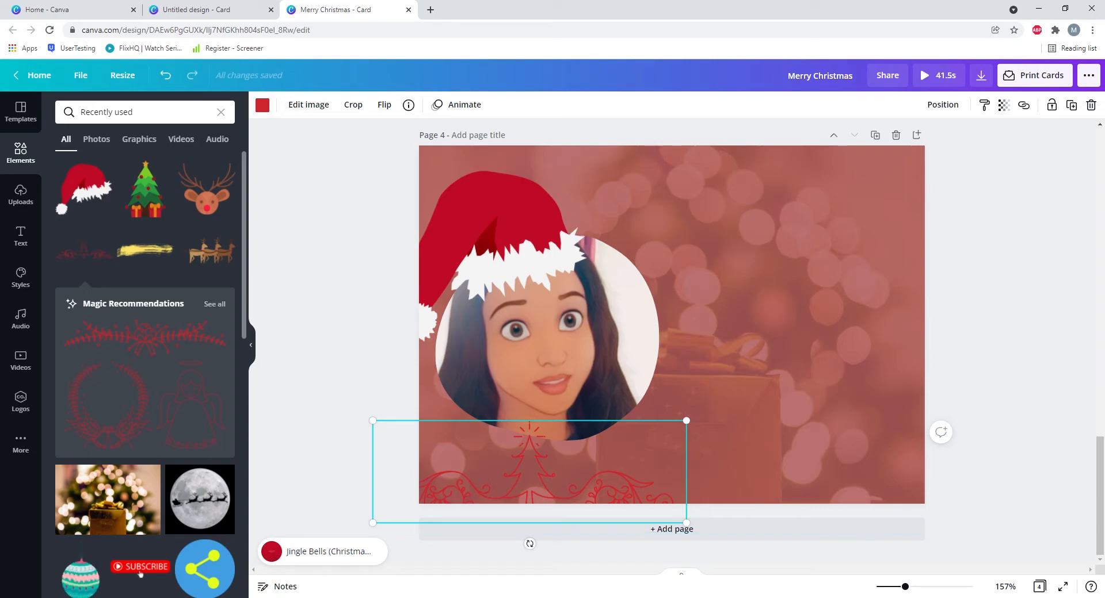
left_click(262, 104)
left_click(67, 227)
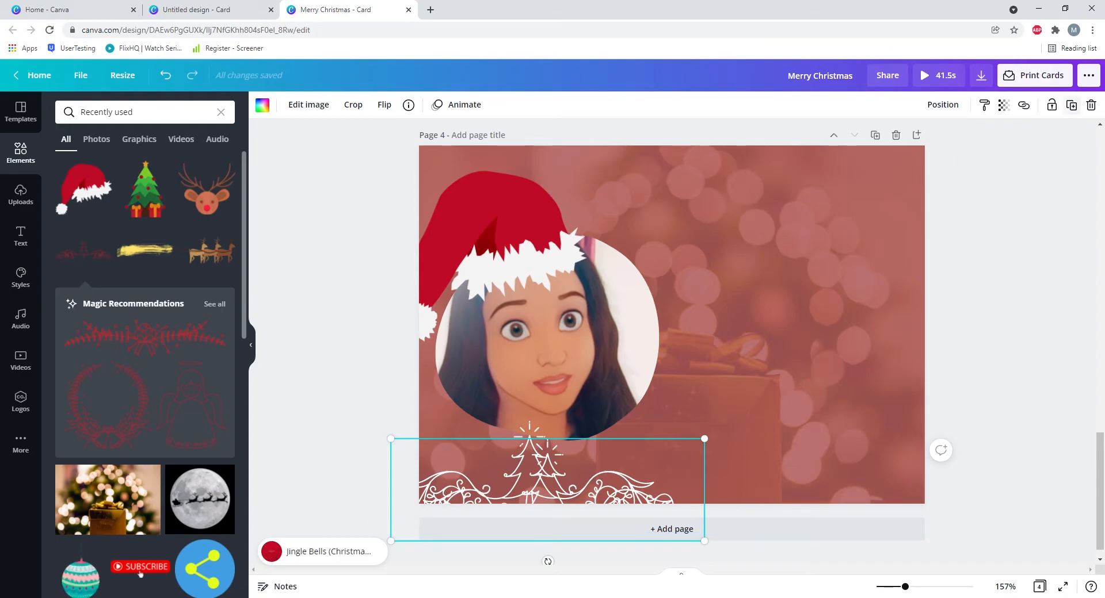
- Duplicate the white tree ornament and place the copy along page 4's lower-right edge so it continues the border
left_click_drag(547, 484, 806, 483)
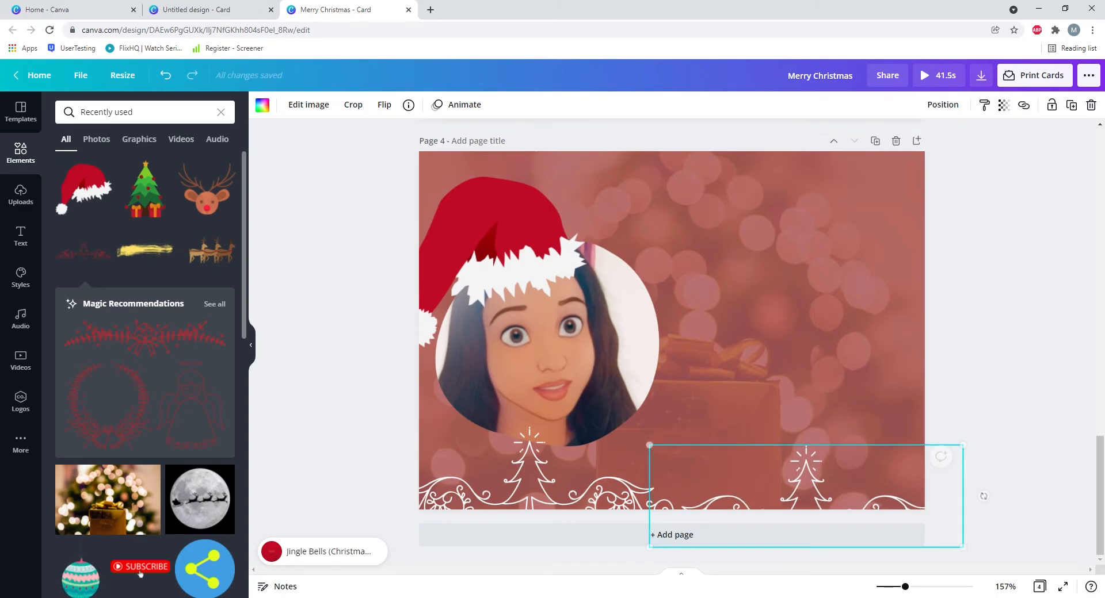
left_click(982, 498)
mouse_move(981, 498)
left_mouse_down()
mouse_move(1017, 489)
mouse_move(1046, 443)
mouse_move(988, 496)
left_mouse_up()
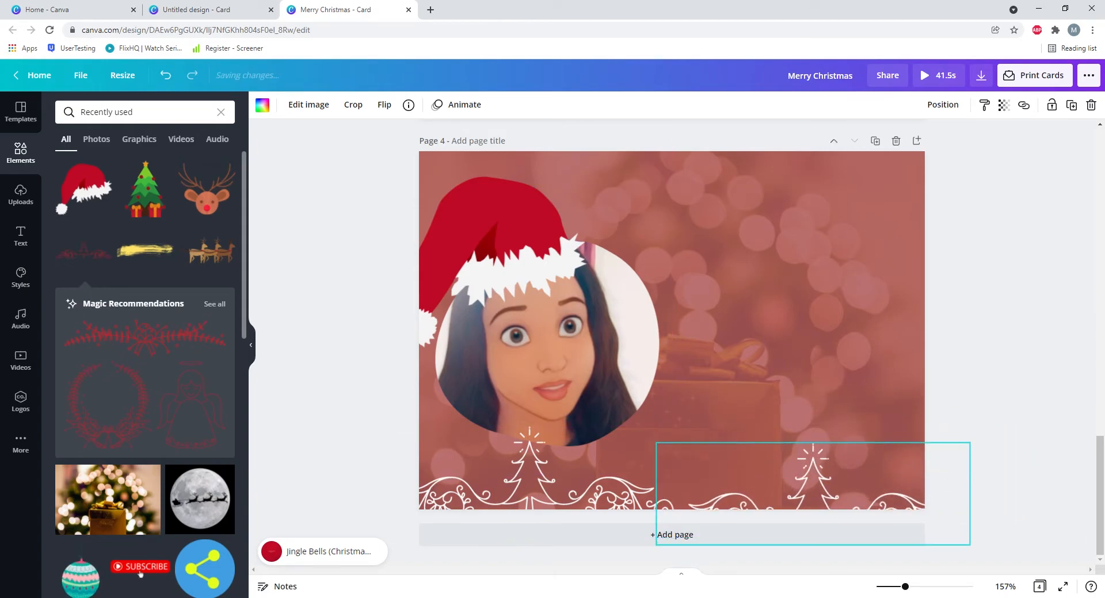
left_click(990, 493)
- Add a heading reading "MERRY CHRISTMAS" to page 4, using page 3's layout as reference
scroll(991, 494, "up", 5)
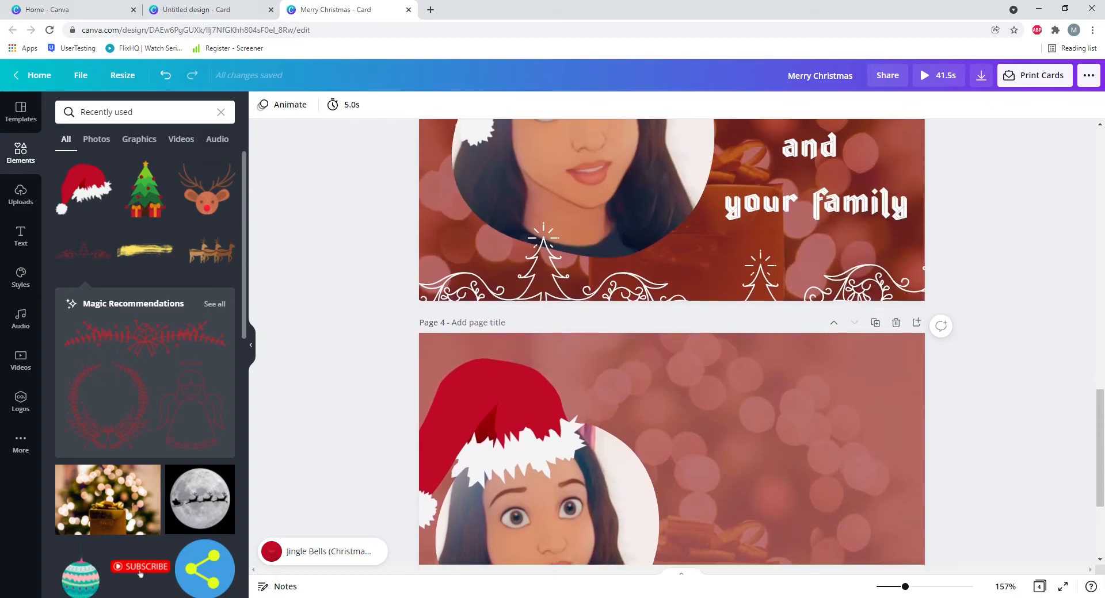
scroll(863, 288, "up", 3)
scroll(672, 345, "down", 1)
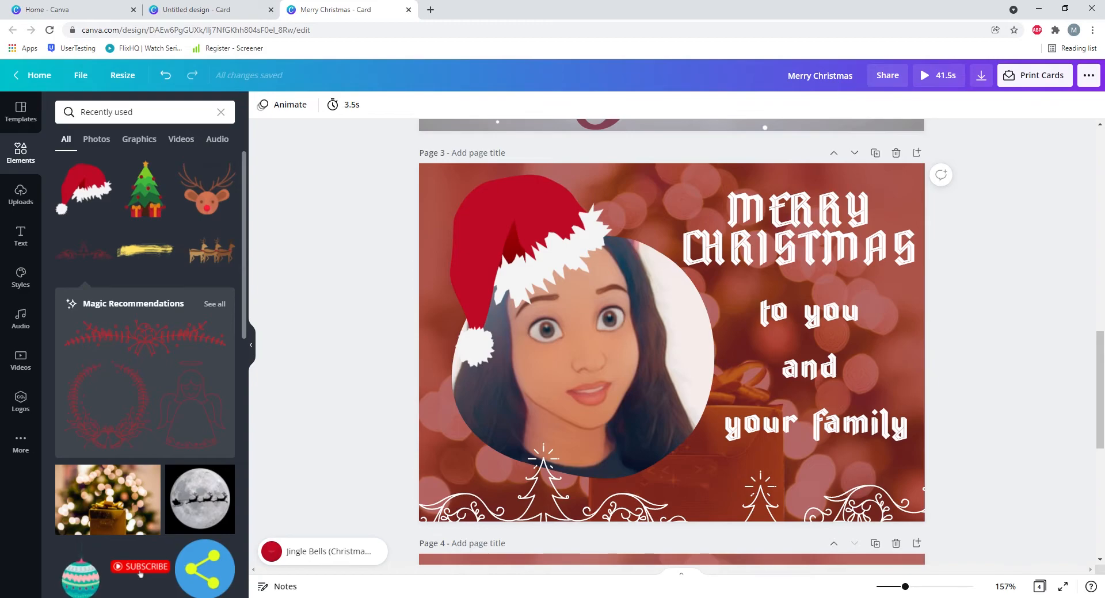
scroll(816, 369, "down", 1)
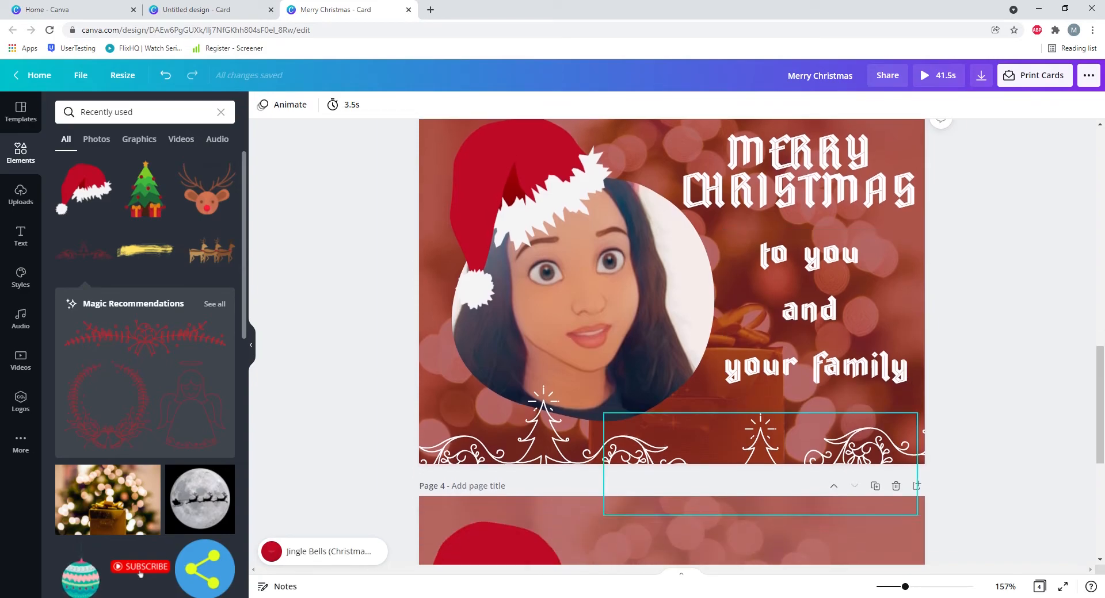
left_click(20, 236)
scroll(671, 345, "down", 3)
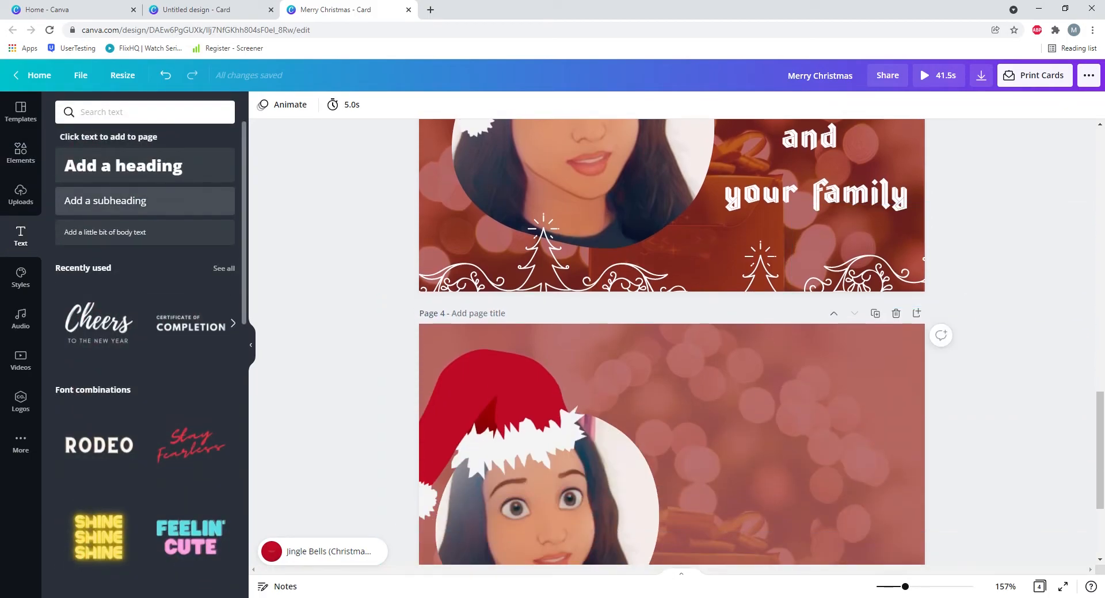
left_click(748, 432)
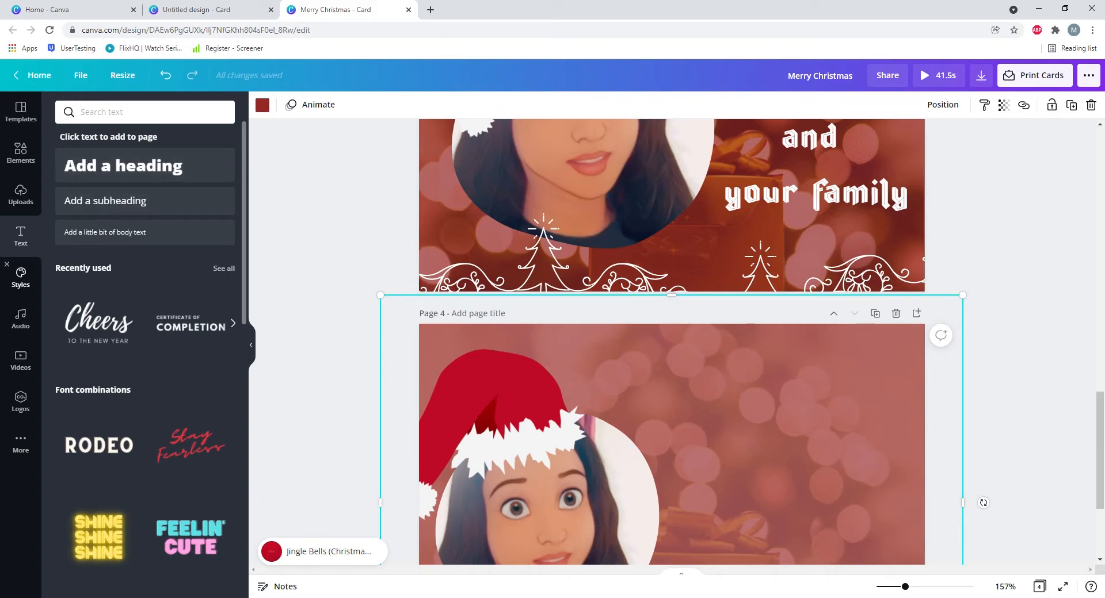
left_click(21, 278)
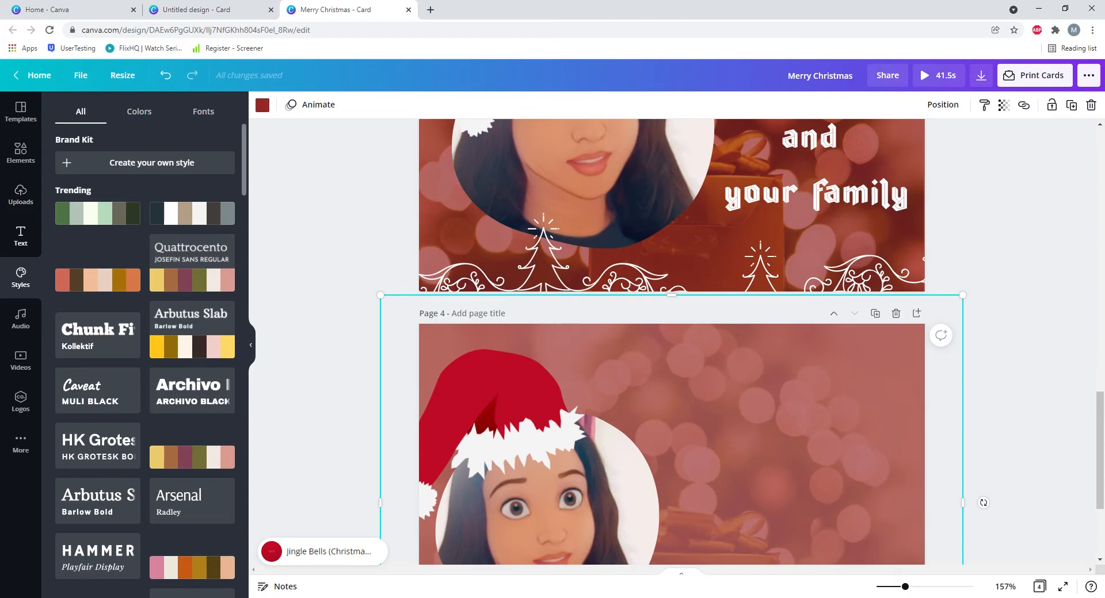
left_click(20, 236)
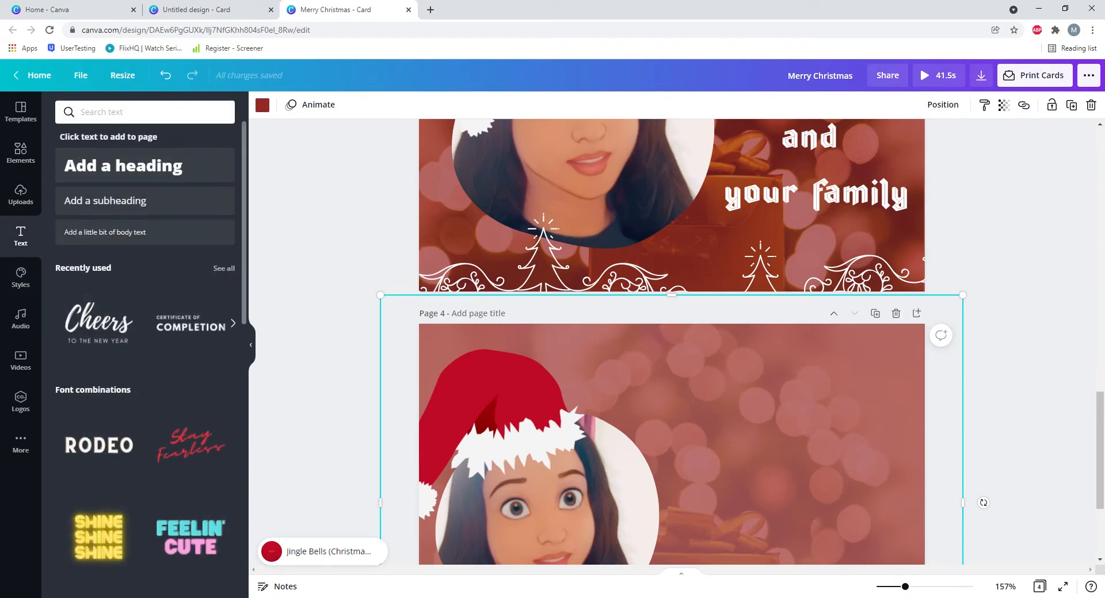
left_click(123, 166)
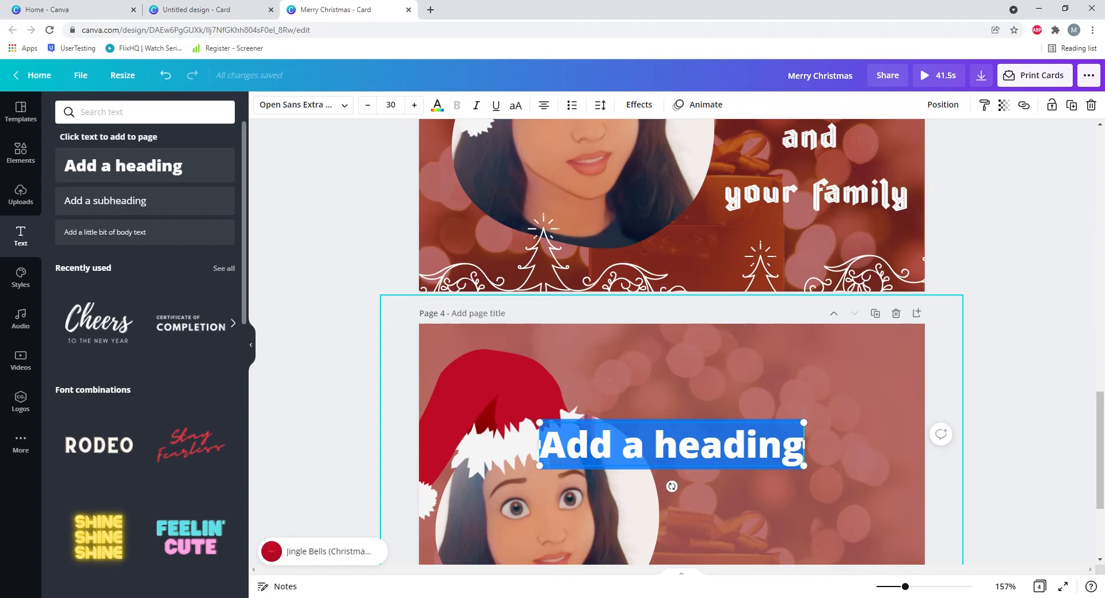
type("MERRY CHRISTMAS")
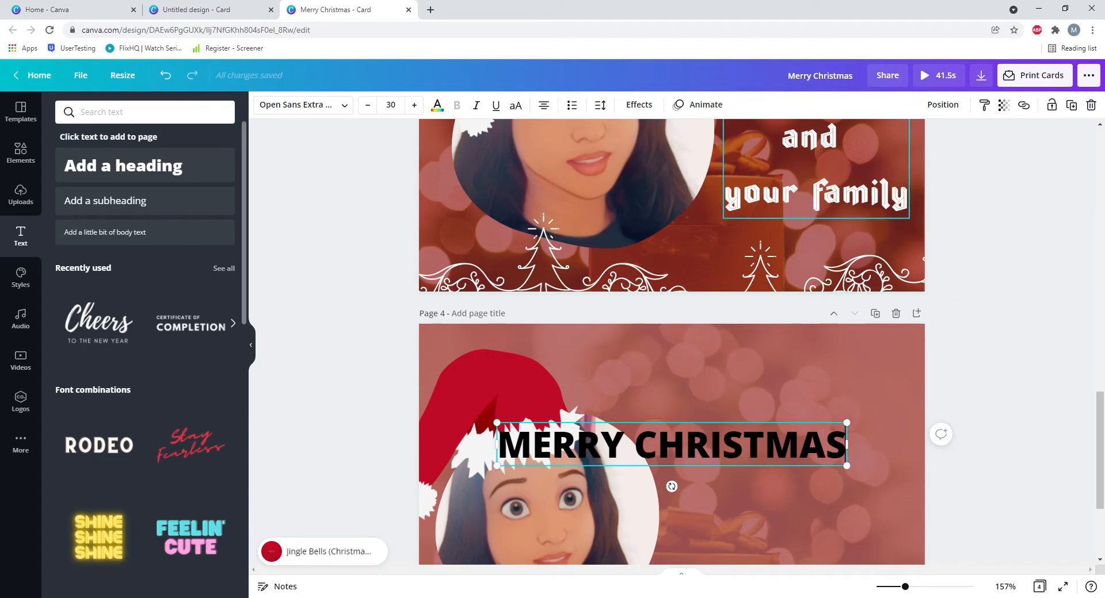
- Match page 4's heading to page 3's by setting its font to Ravenholm Inline and its size to 37.9
scroll(671, 342, "up", 5)
left_click(799, 286)
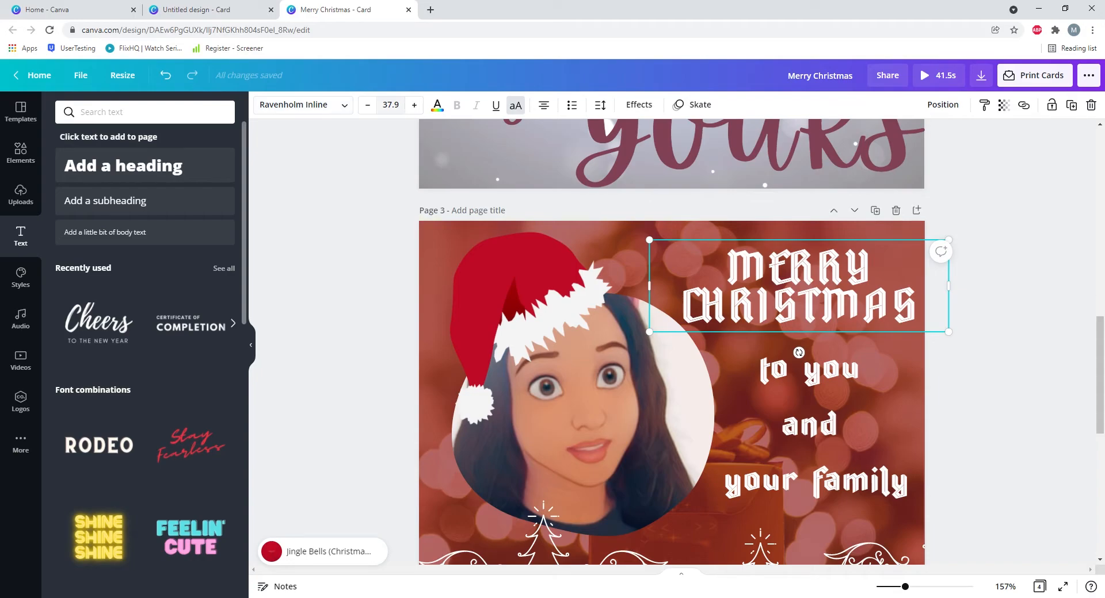
scroll(547, 288, "down", 3)
scroll(672, 342, "down", 2)
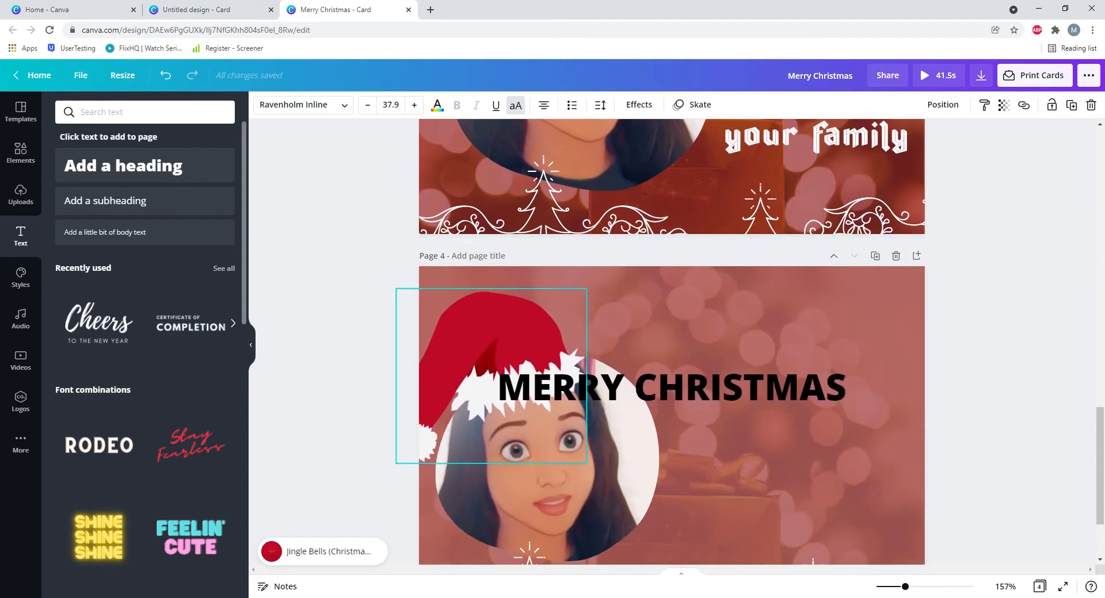
left_click(633, 387)
left_click(302, 105)
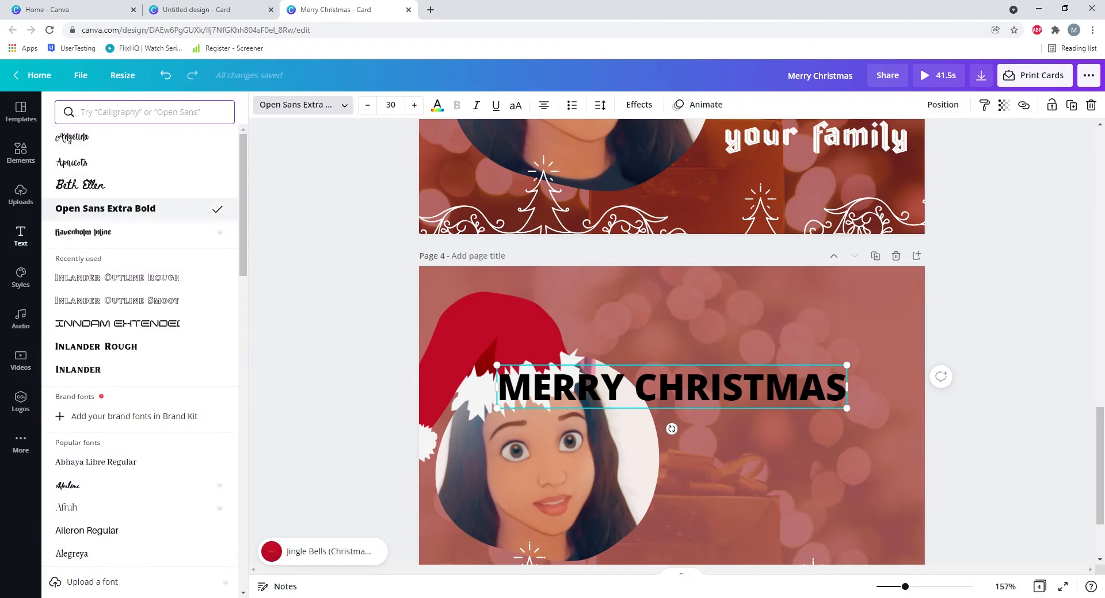
left_click(84, 232)
left_click(391, 104)
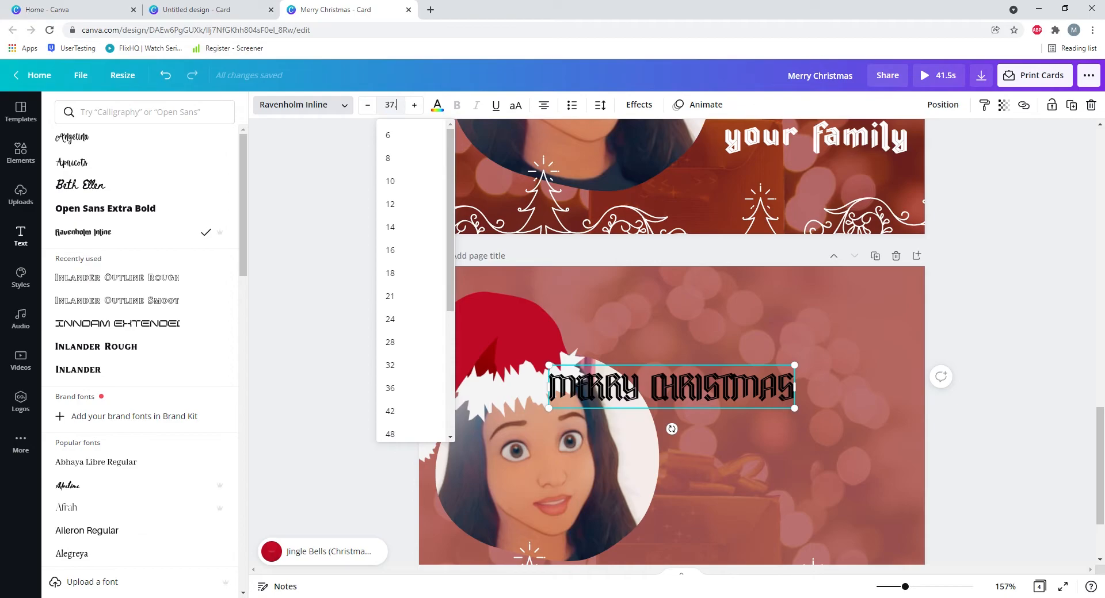
type("37.9")
key("Return")
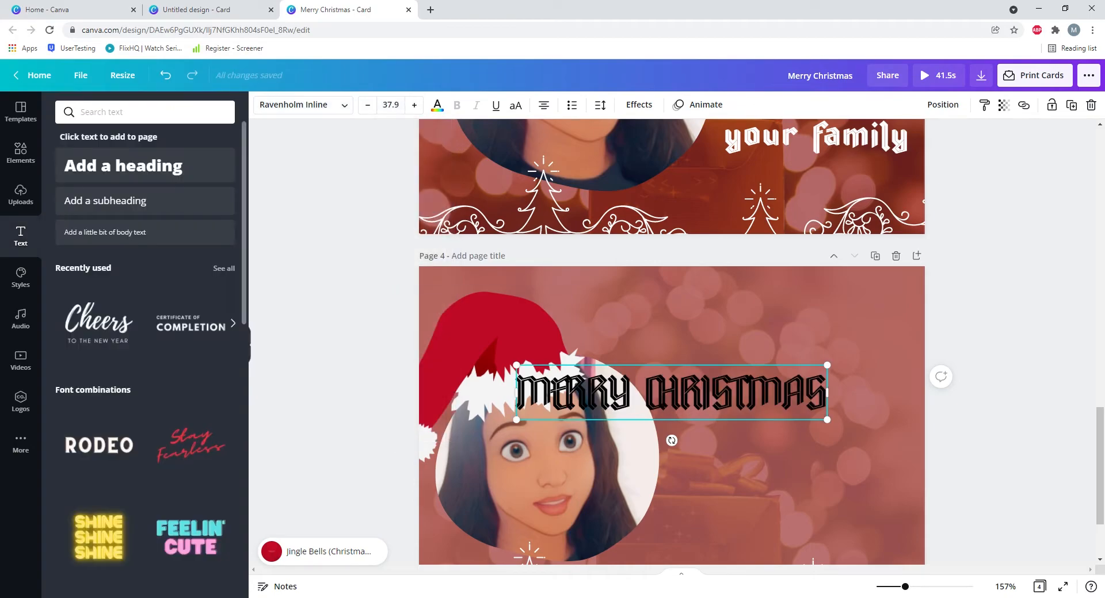
- Colour the page 4 heading white and arrange it on two lines in the page's upper-right area
left_click(437, 105)
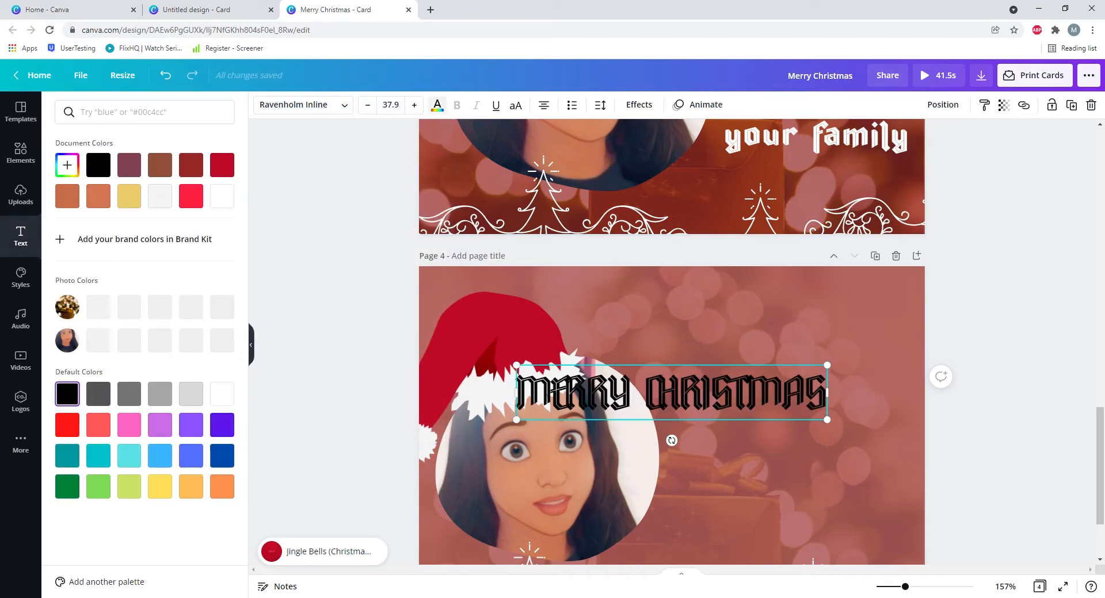
left_click(221, 196)
left_click_drag(644, 392, 787, 334)
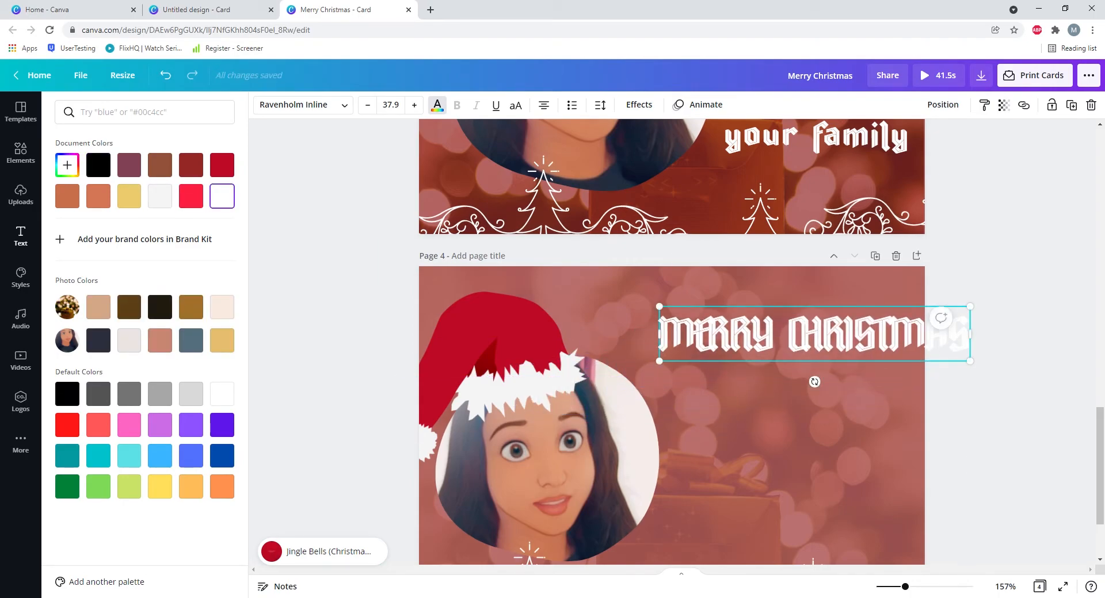
key("Return")
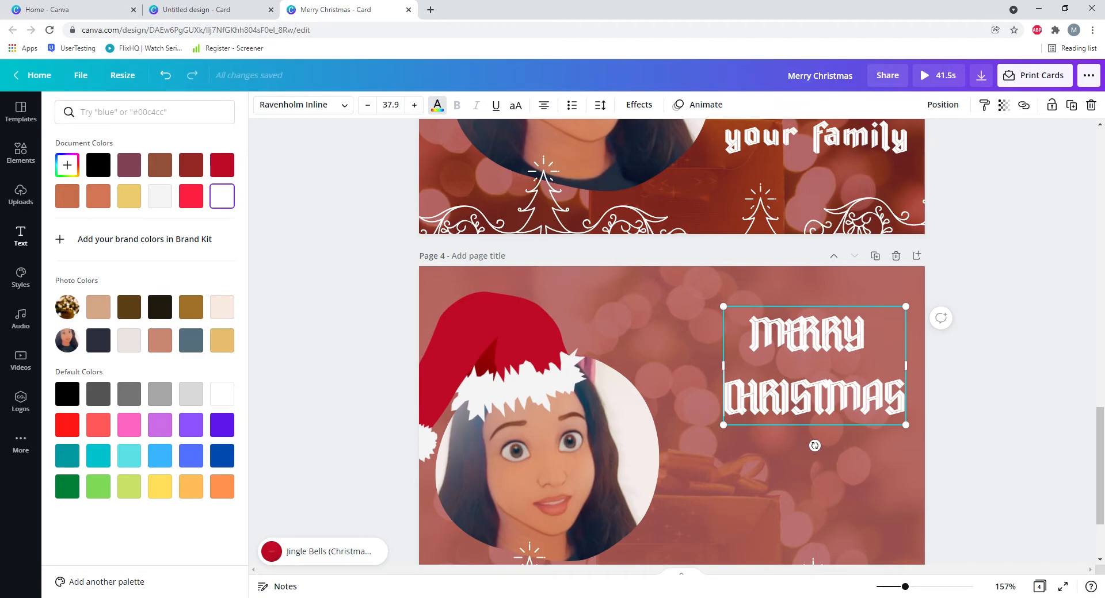
- Widen the page 4 heading's text box on both sides, comparing its placement with page 3's heading
key("Escape")
scroll(671, 342, "up", 3)
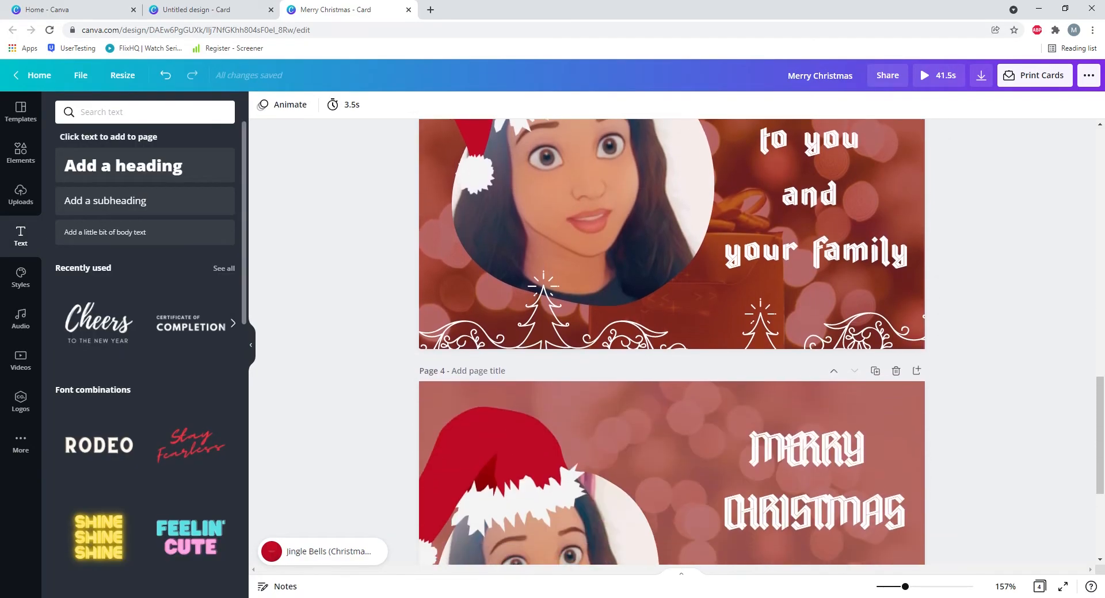
left_click(813, 481)
left_click_drag(723, 480, 671, 480)
scroll(671, 480, "up", 6)
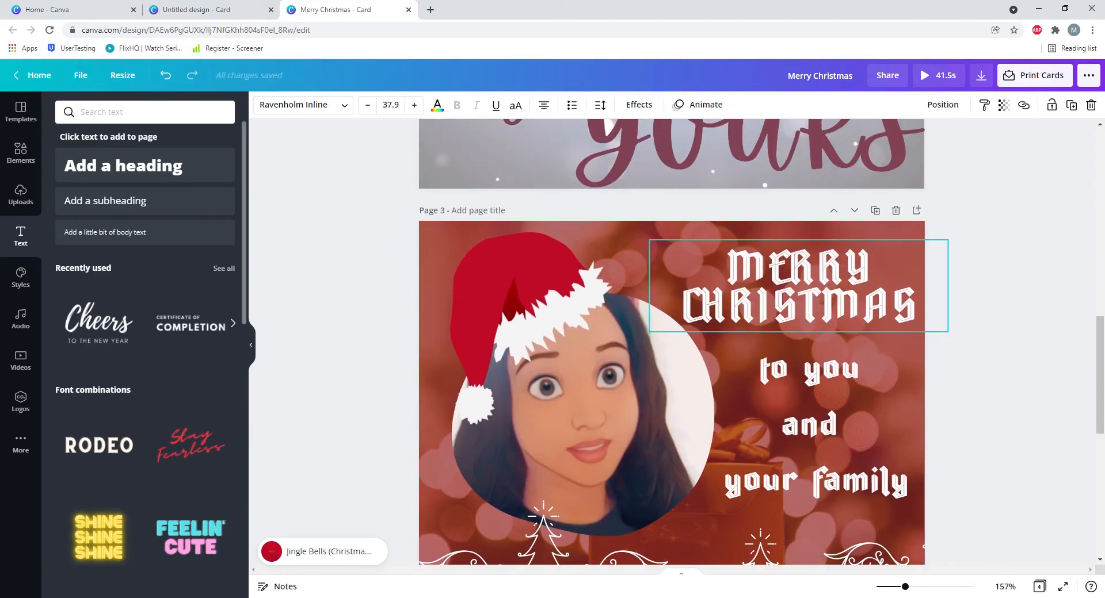
scroll(672, 480, "down", 7)
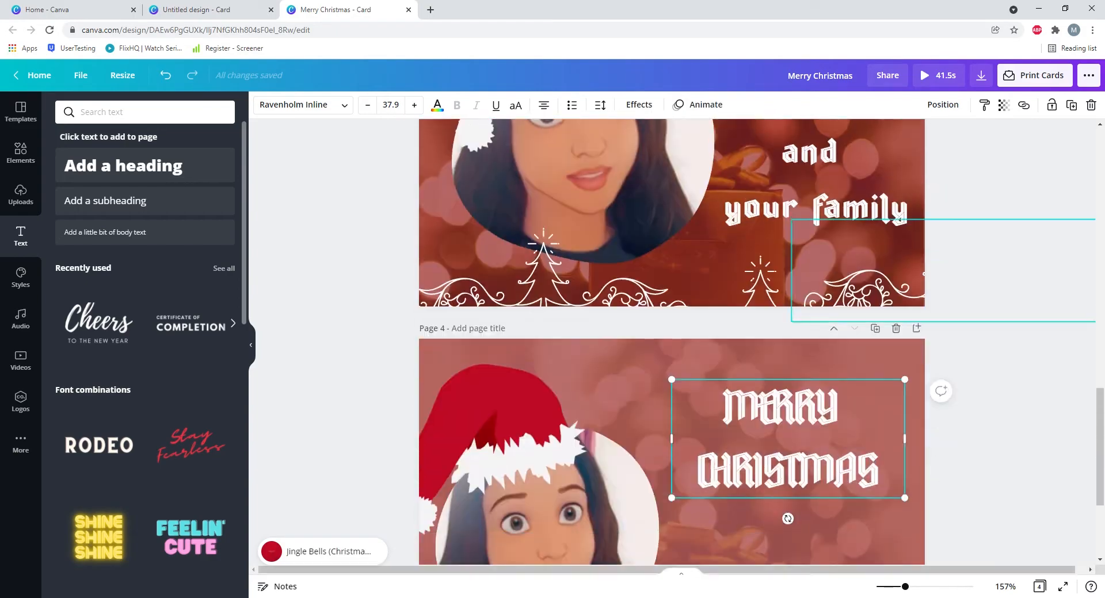
left_click_drag(904, 309, 920, 309)
left_click_drag(671, 309, 656, 309)
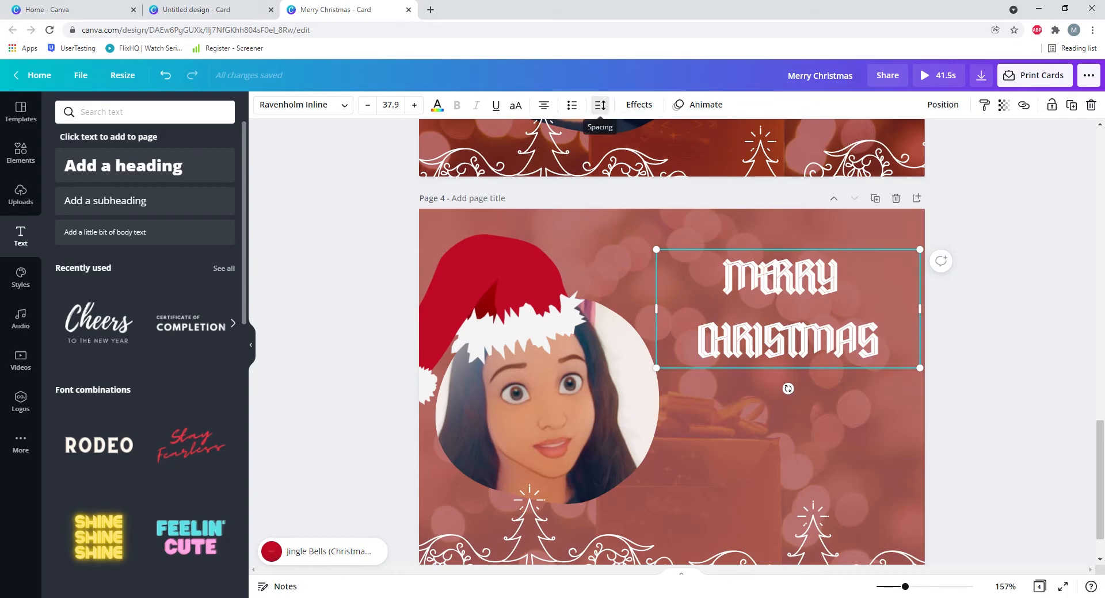
- Set the CHRISTMAS line's letter spacing to 109 and line spacing to 0.59, and the MERRY line's letter spacing to 181
left_click(600, 105)
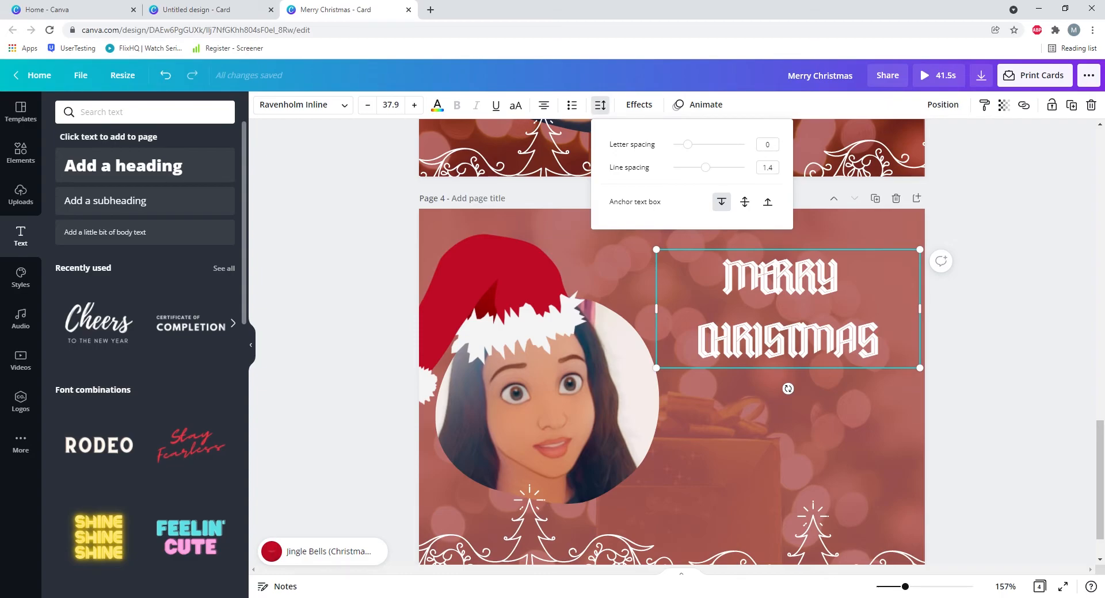
left_click_drag(706, 167, 695, 145)
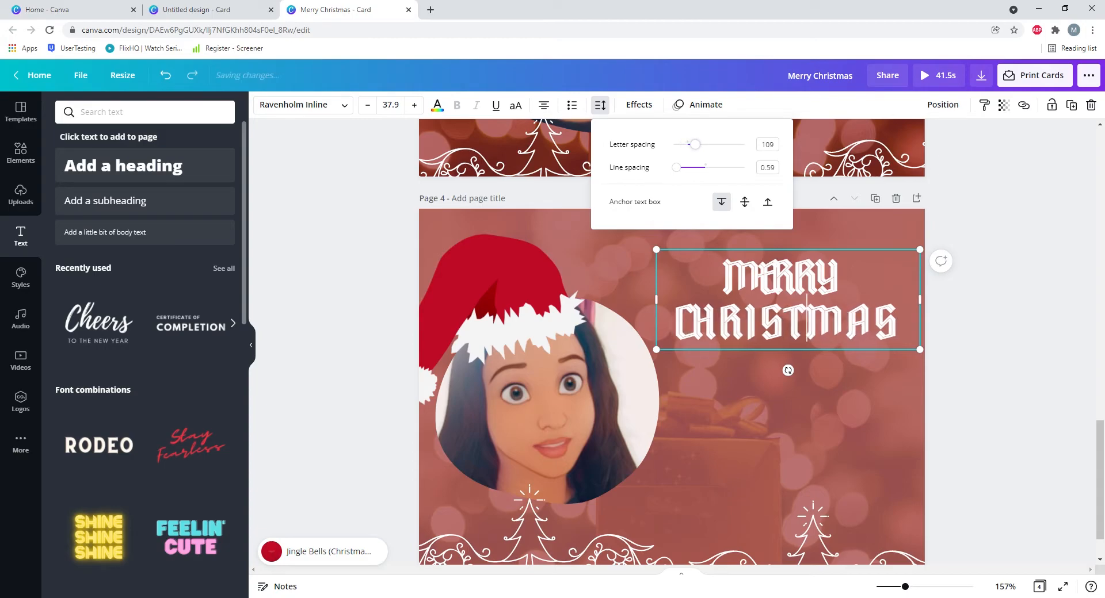
left_click(772, 270)
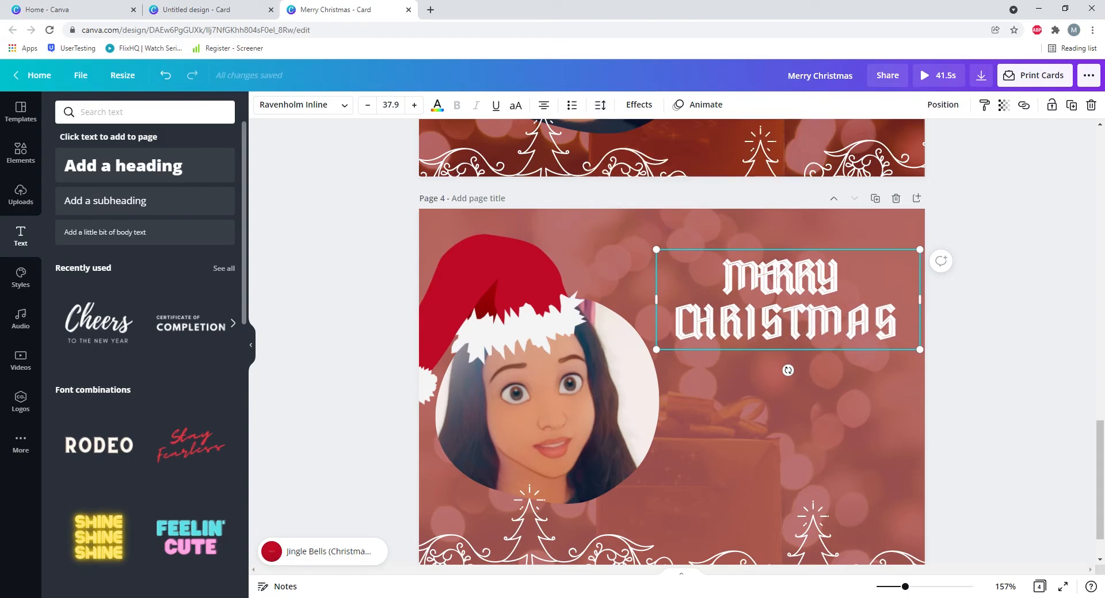
double_click(772, 271)
left_click(600, 105)
left_click_drag(687, 144, 700, 144)
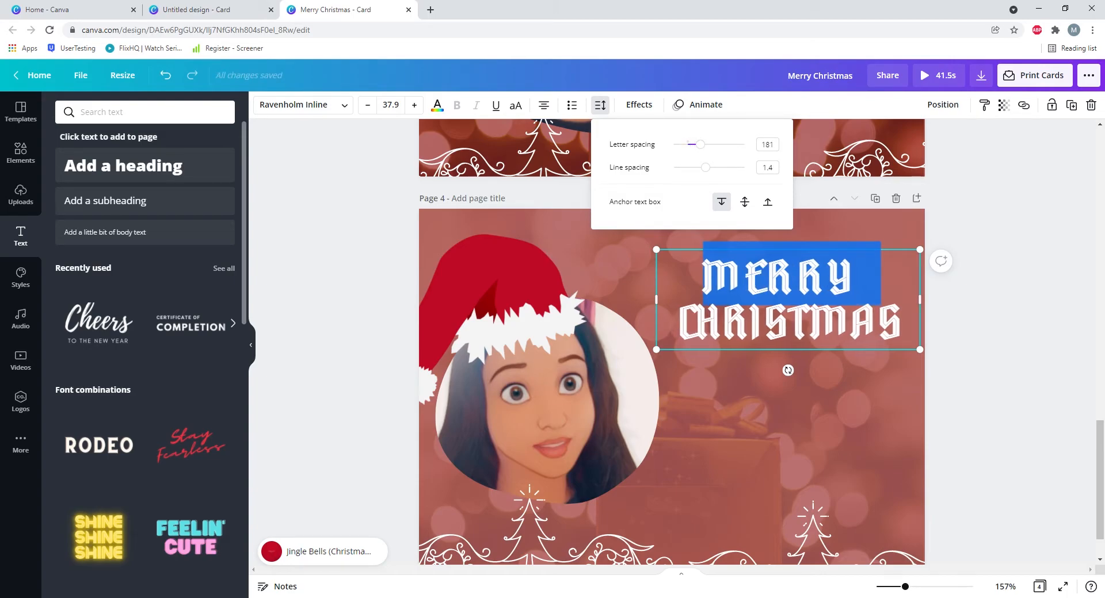
key("Escape")
key("Escape")
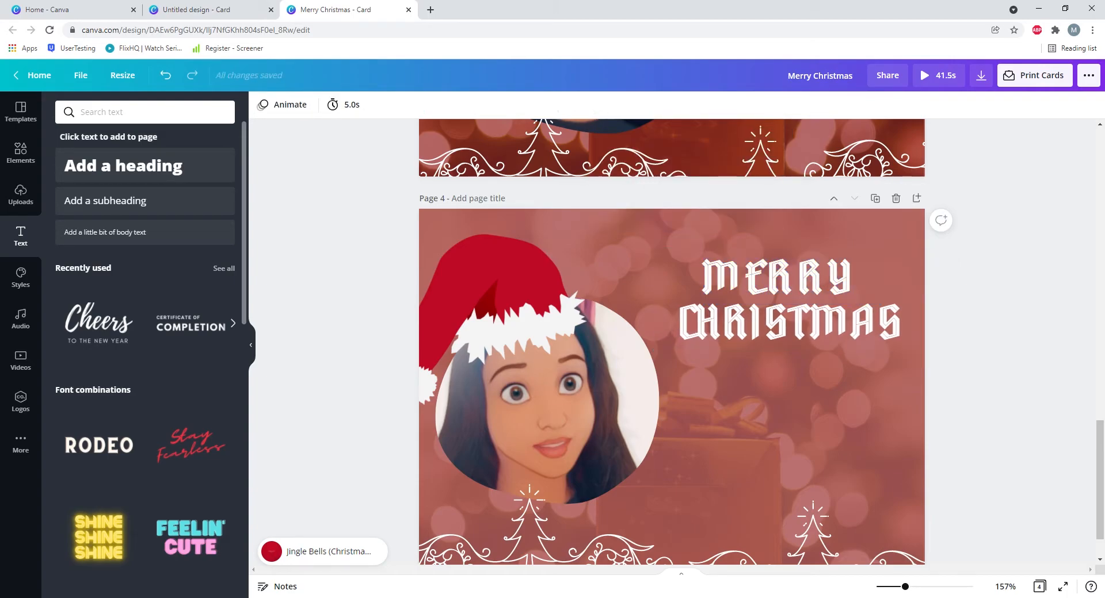
- Add a subheading reading "TO YOU AND YOUR FAMILY" to page 4, using page 3's text as reference
scroll(671, 343, "down", 1)
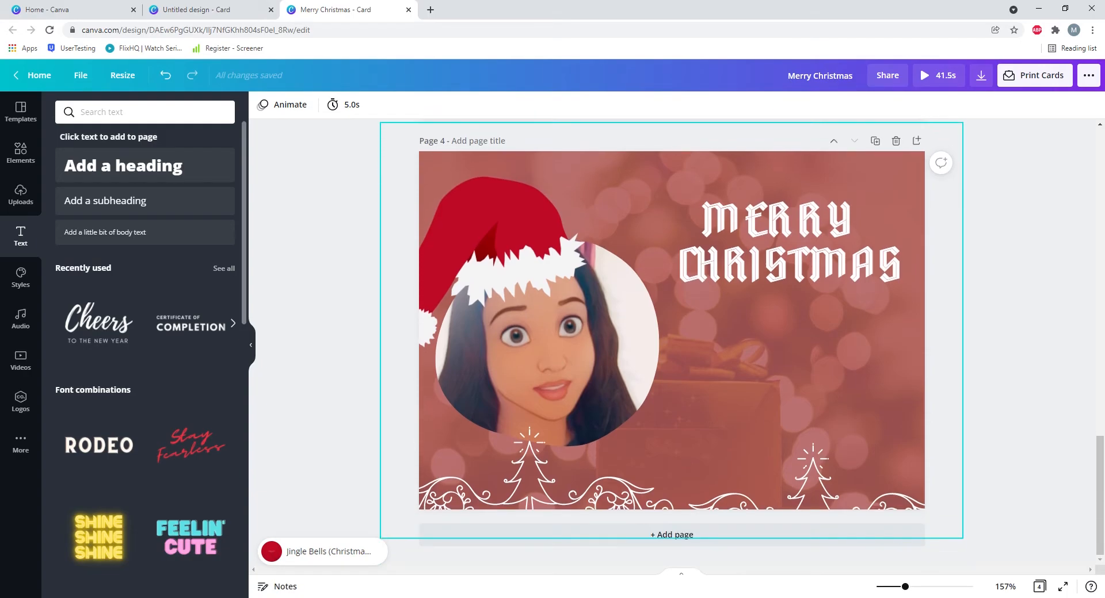
scroll(671, 342, "up", 4)
scroll(816, 259, "up", 2)
left_click(816, 259)
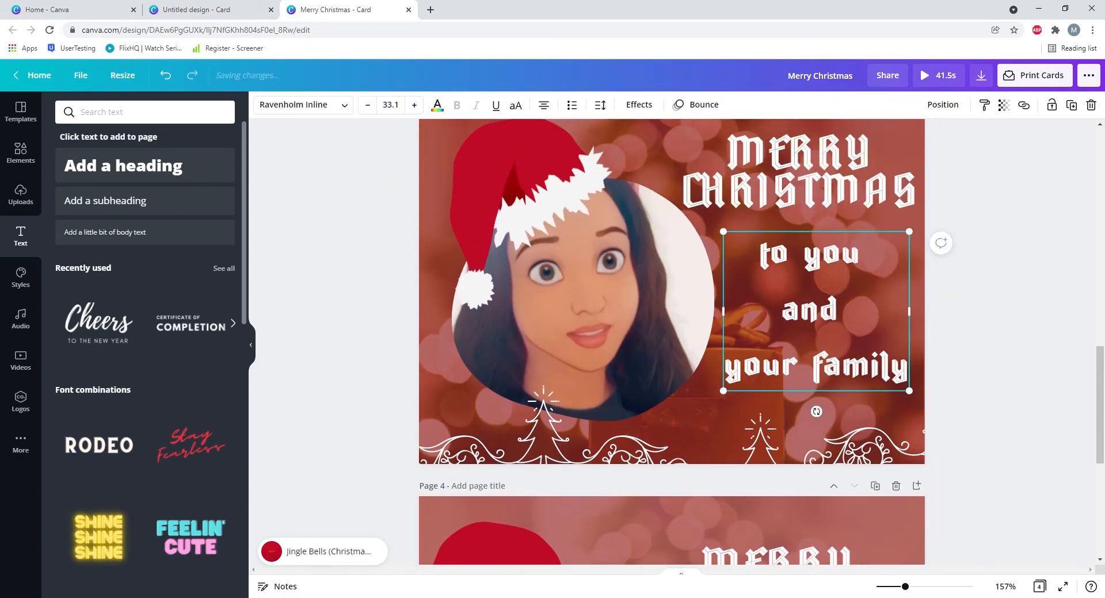
scroll(816, 259, "down", 3)
scroll(672, 342, "down", 3)
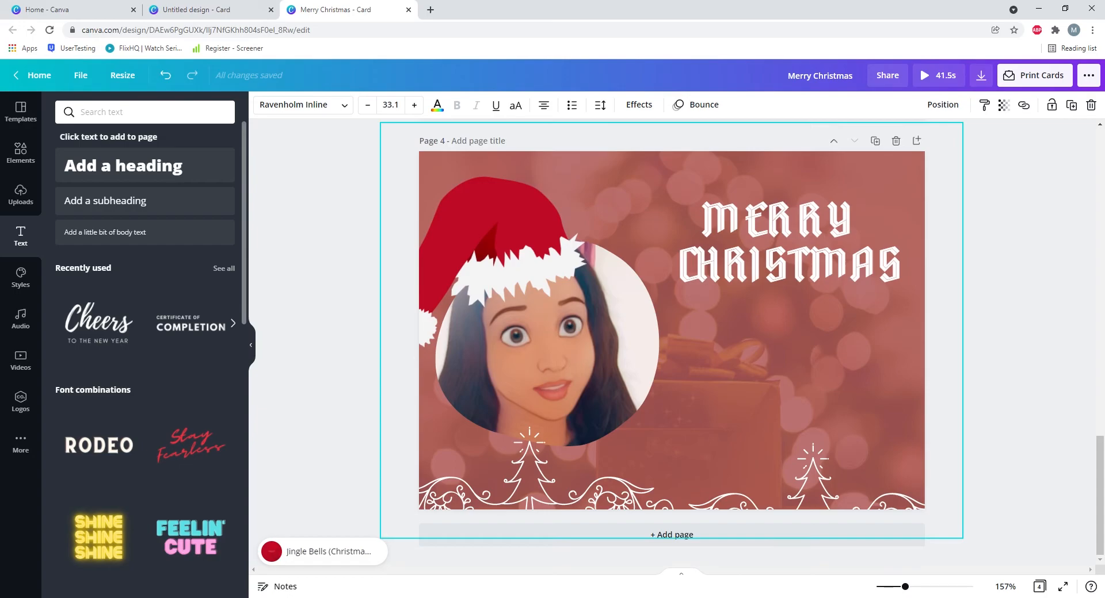
left_click(748, 345)
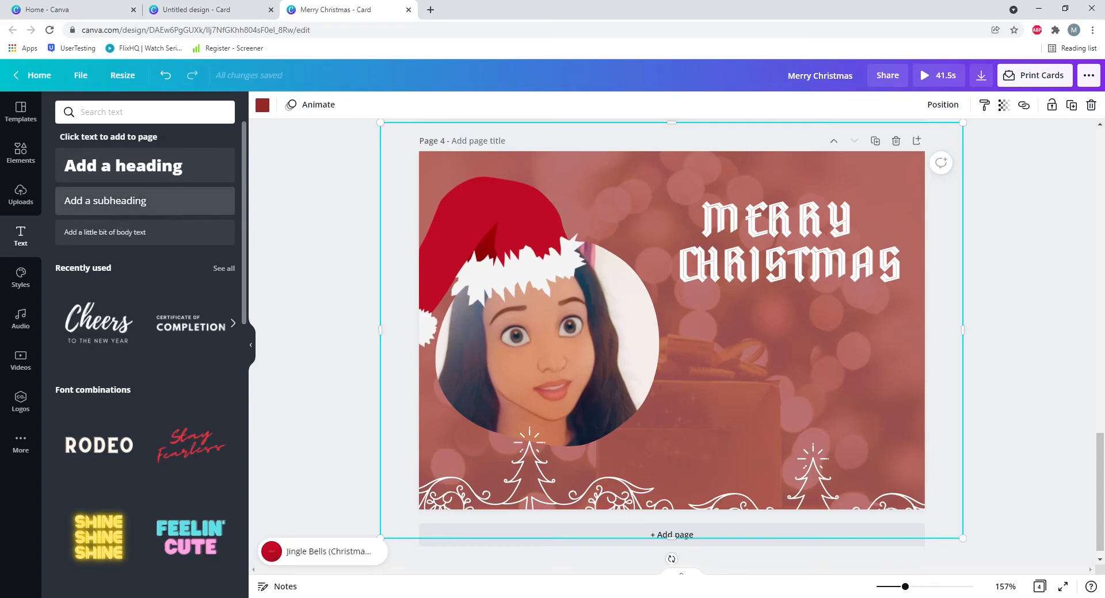
left_click(116, 201)
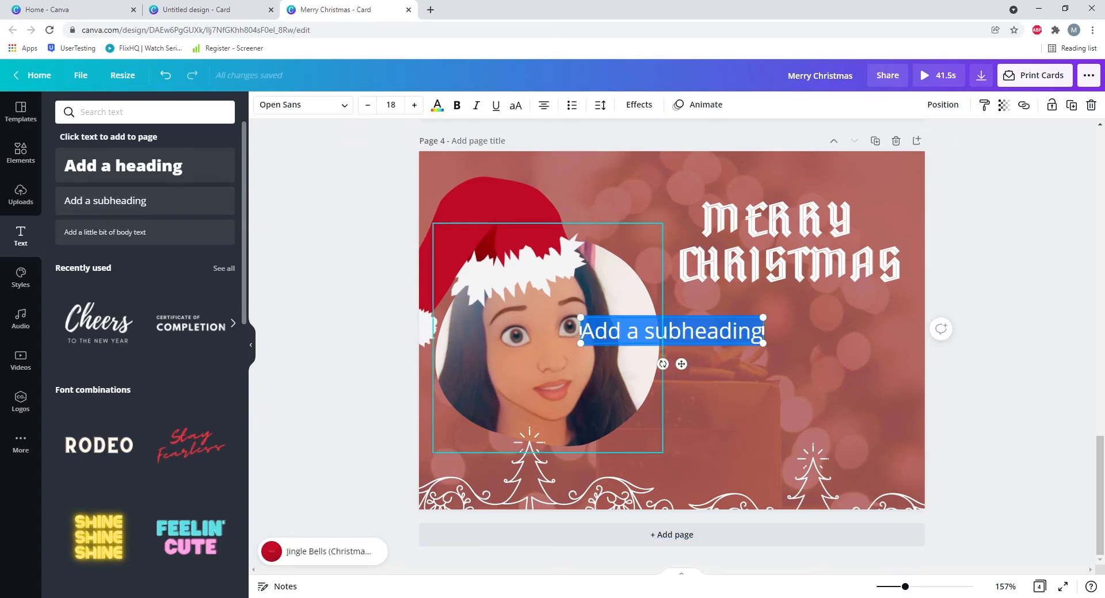
type("TO YOU")
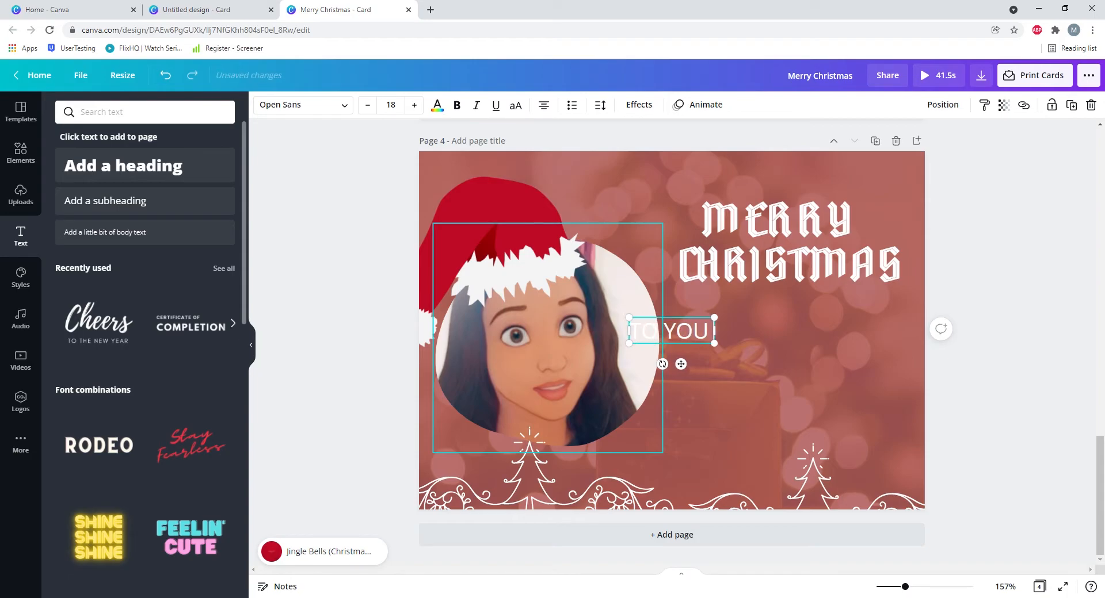
type(" AND")
key("BackSpace")
type("ND YOUR")
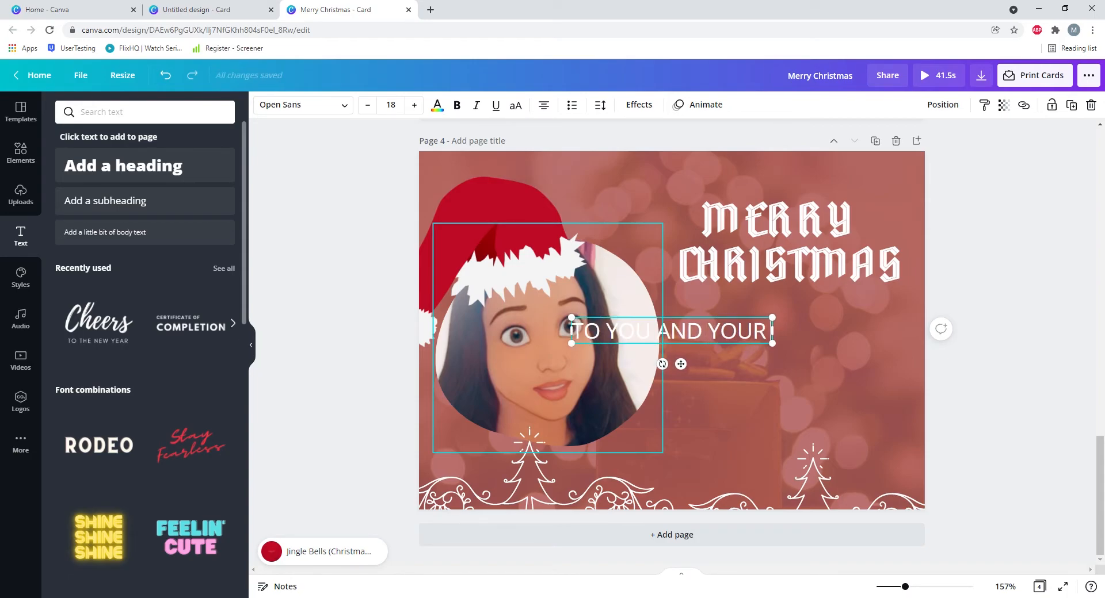
type(" FAMILY")
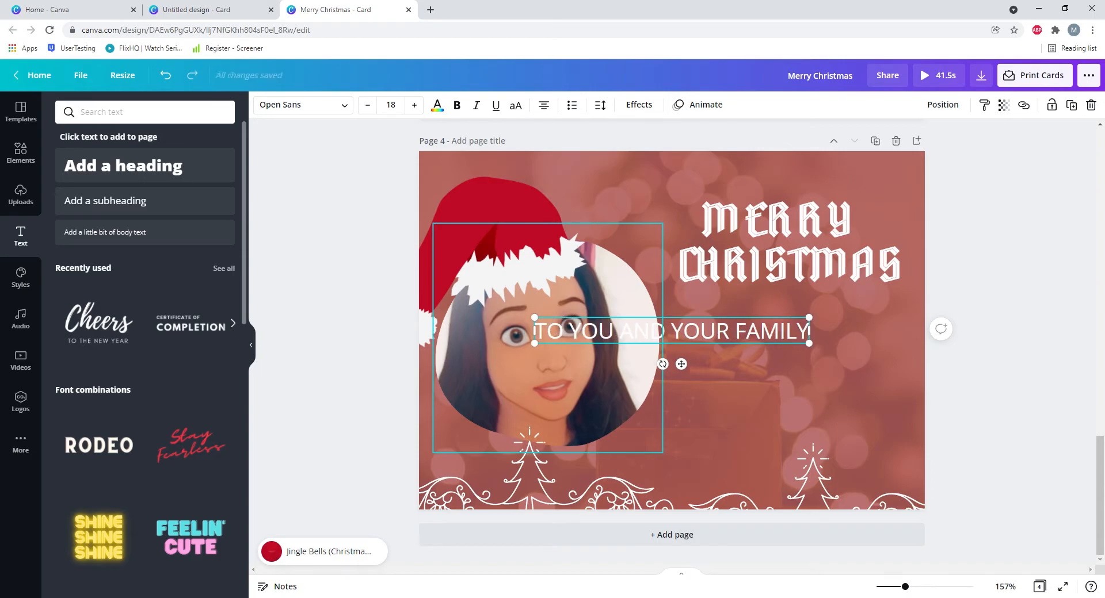
- Arrange the subheading below the heading on three lines, "TO YOU", "AND" and "YOUR FAMILY", enlarged to size 24.5
left_click_drag(681, 364, 823, 359)
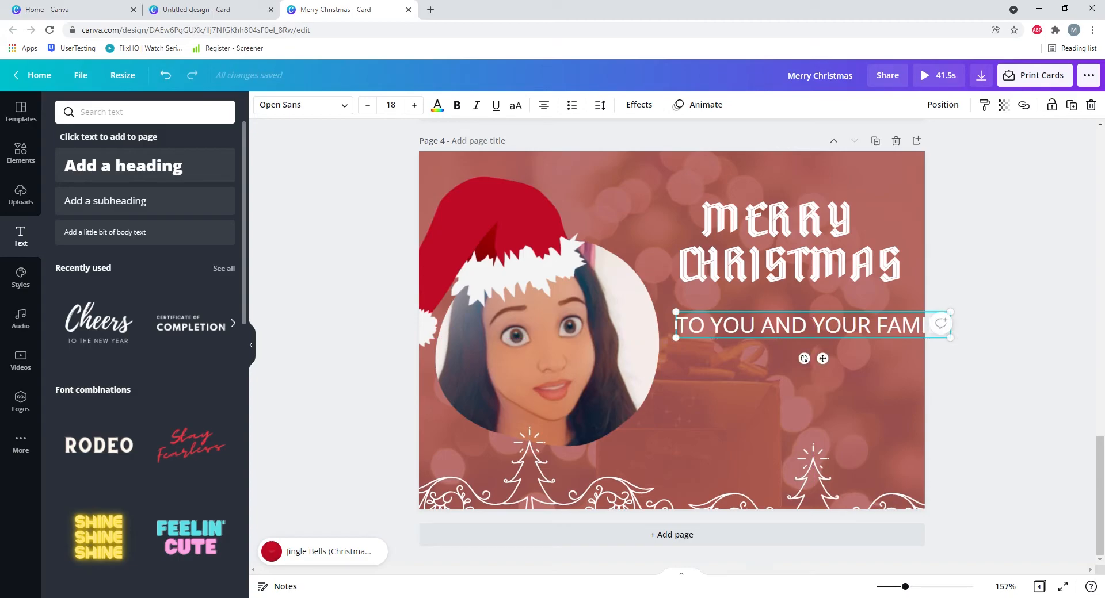
mouse_move(950, 338)
left_mouse_down()
mouse_move(857, 365)
mouse_move(819, 355)
mouse_move(937, 348)
left_mouse_up()
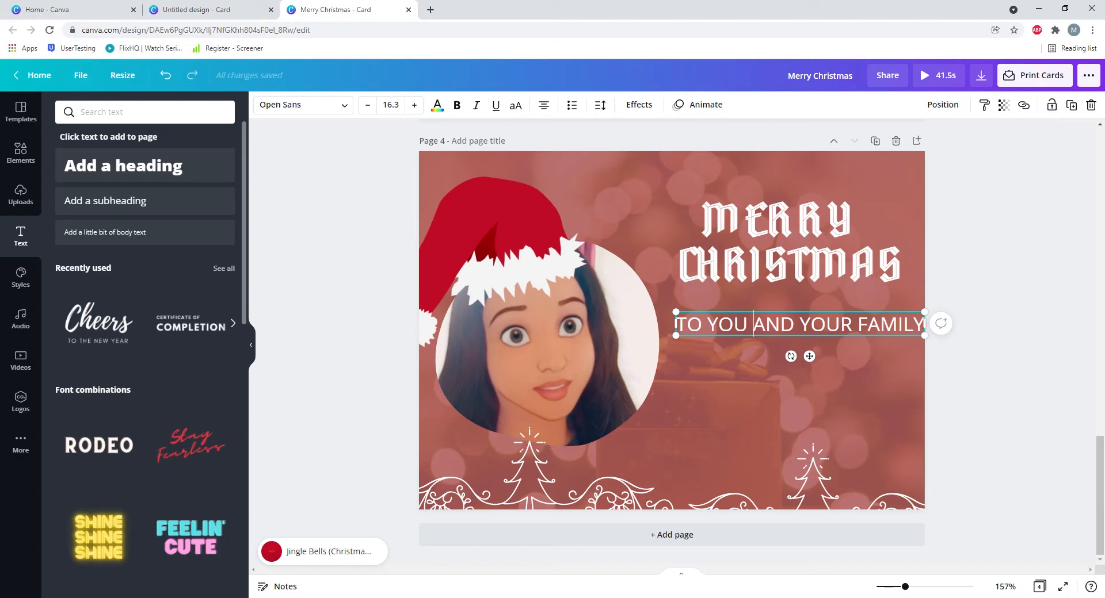
key("Return")
key("Return")
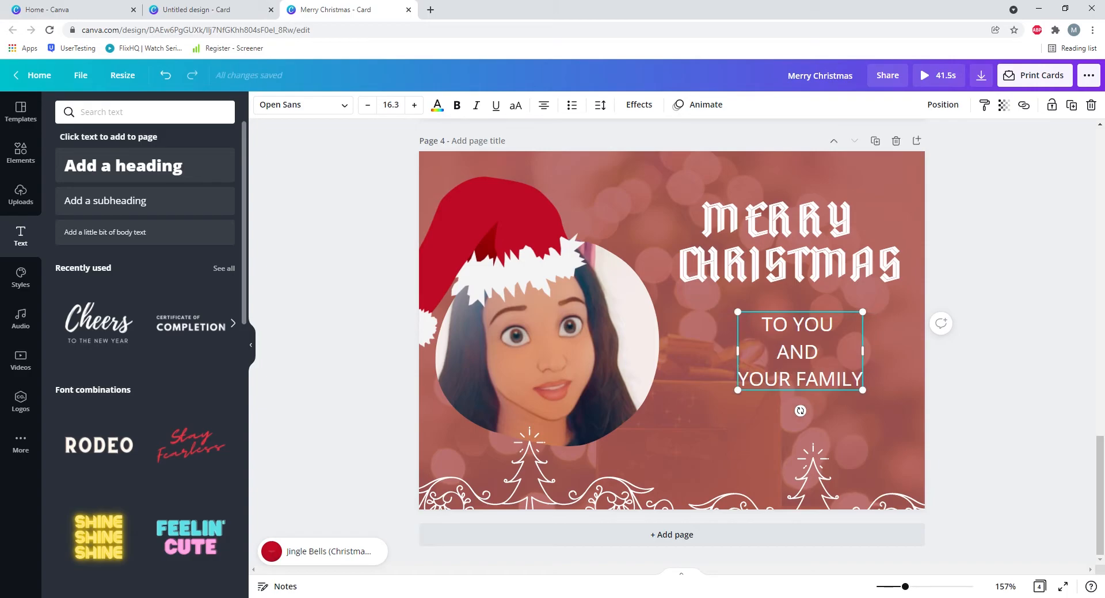
left_click_drag(738, 390, 697, 415)
left_click_drag(862, 416, 886, 439)
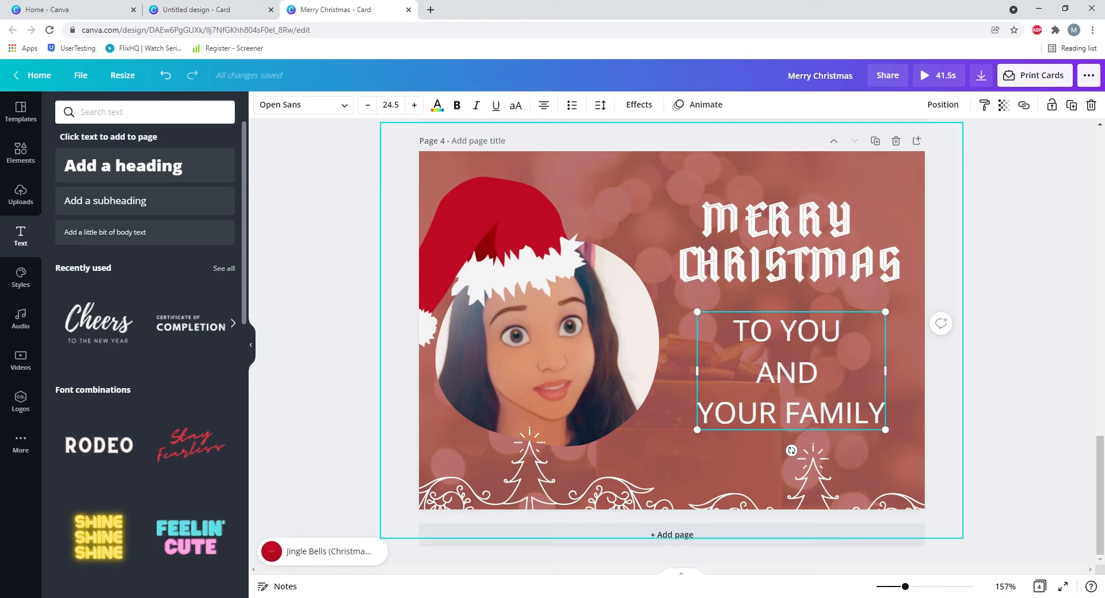
- Set all three lines of the page 4 subheading to the Ravenholm Inline font
left_click(303, 104)
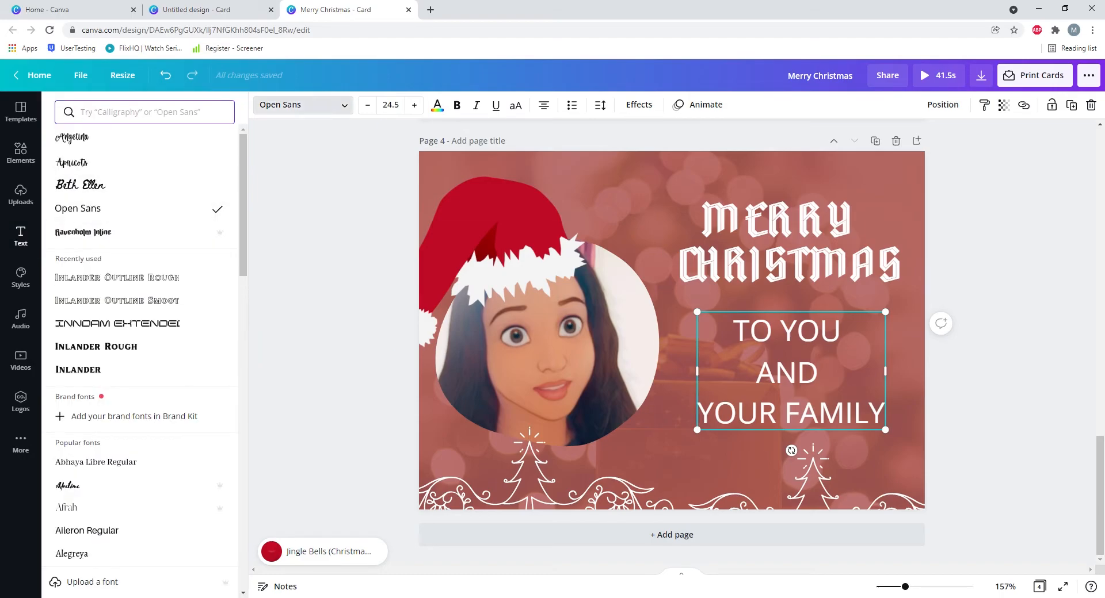
left_click(139, 232)
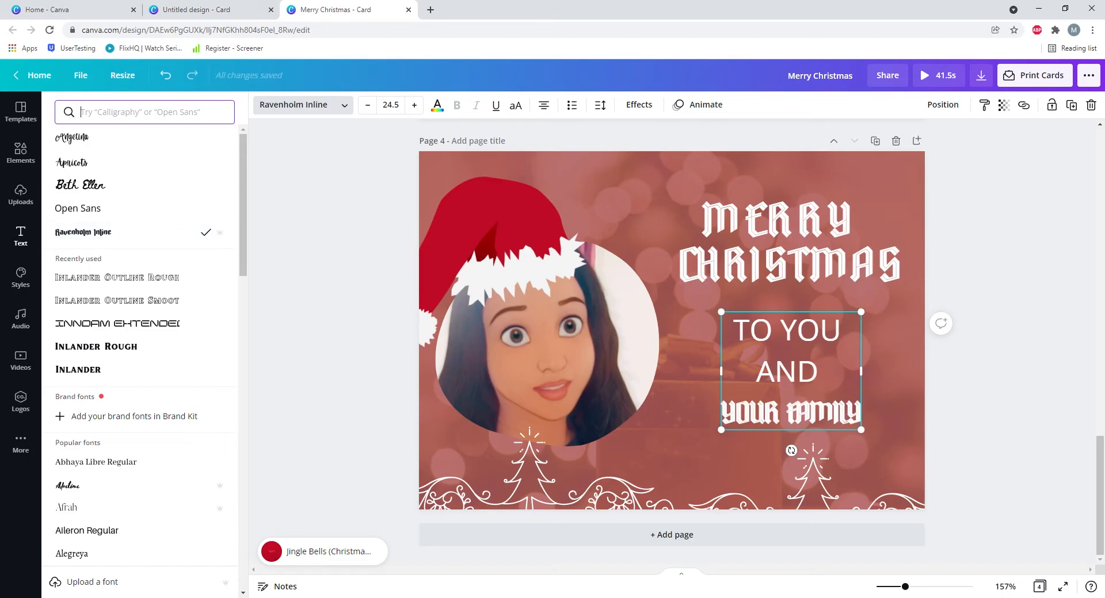
left_click(810, 411)
left_click(817, 371)
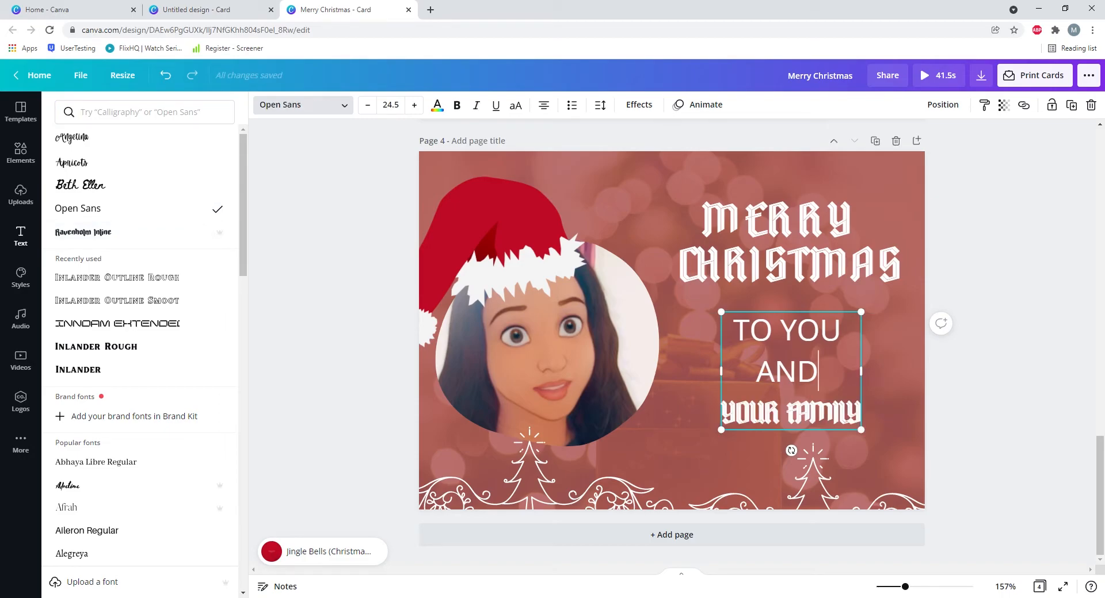
key("ctrl+a")
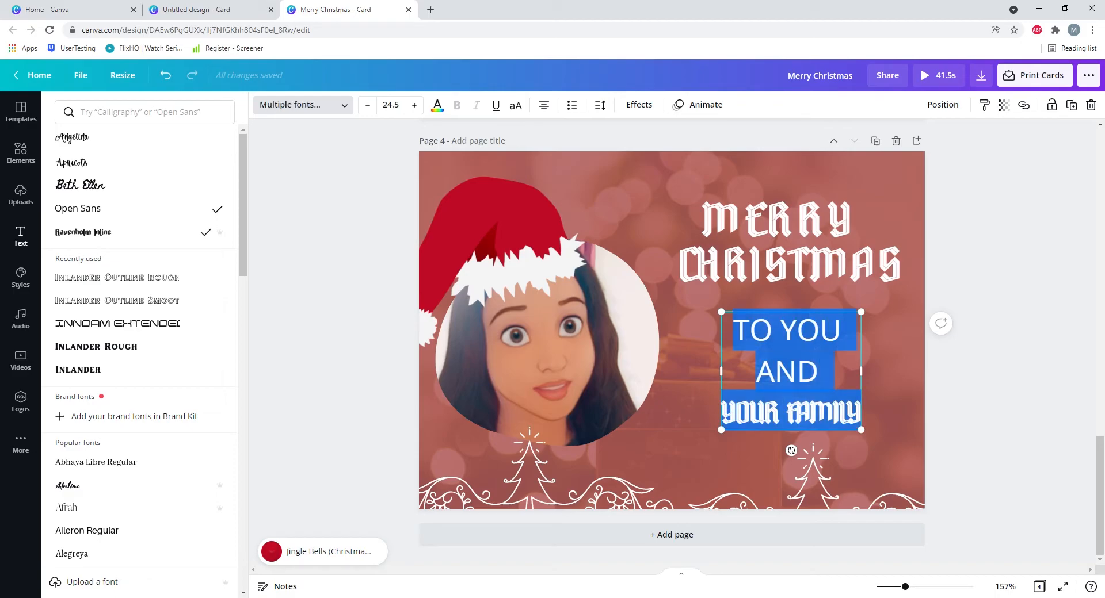
left_click(839, 411)
left_click_drag(734, 331, 834, 414)
left_click(303, 104)
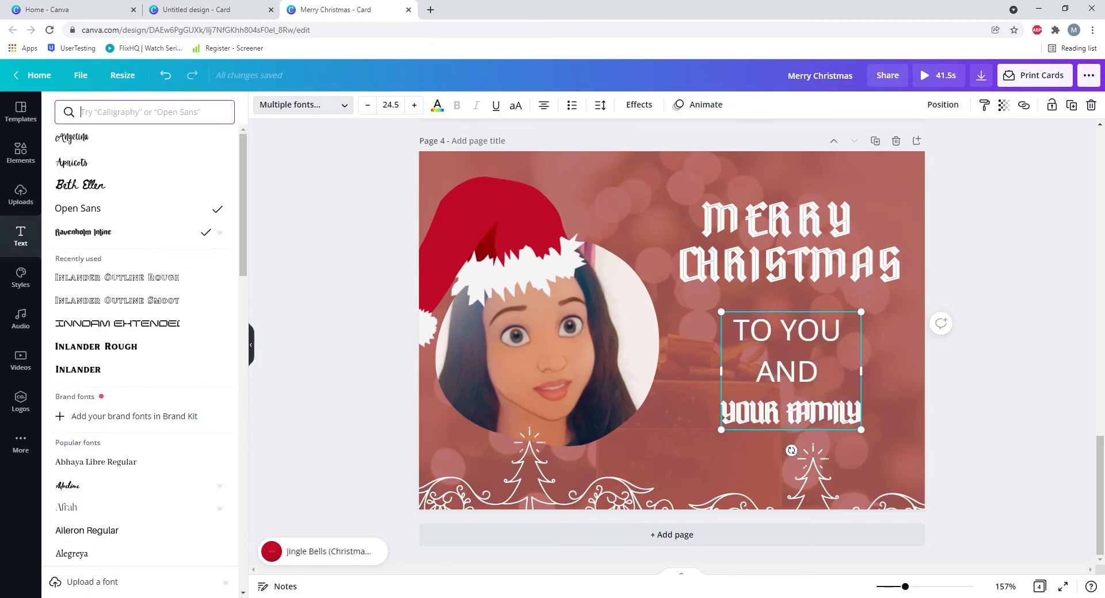
left_click(303, 105)
left_click(84, 232)
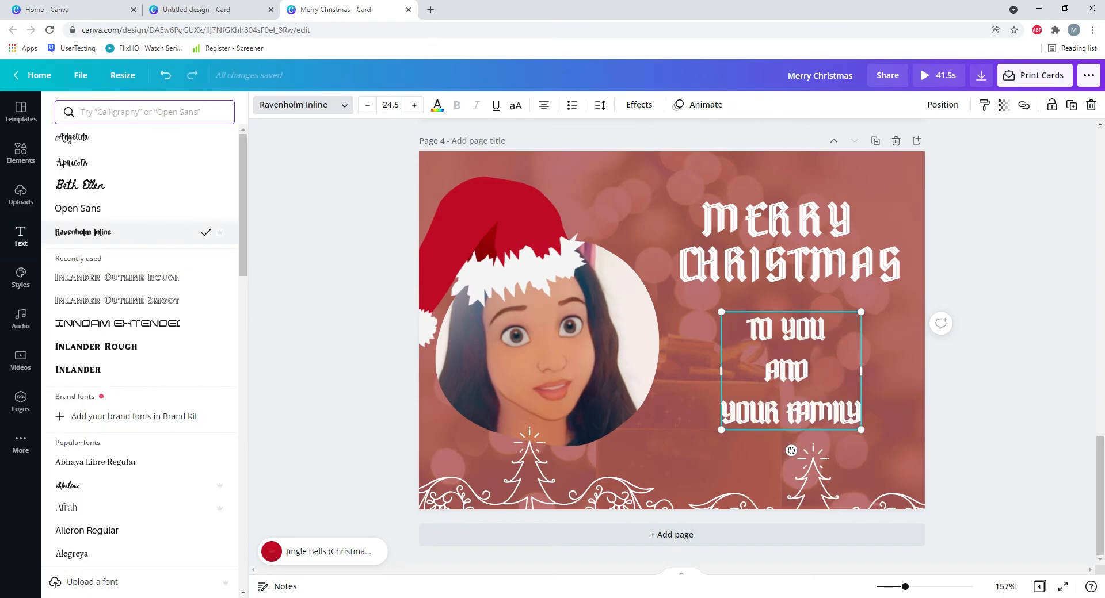
left_click(790, 391)
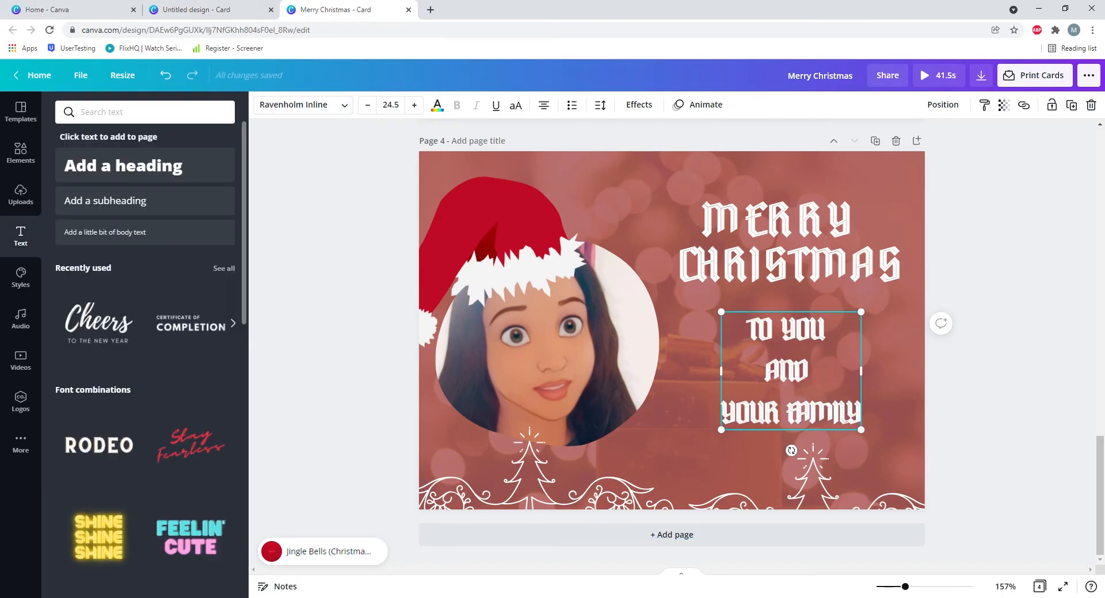
- Try matching page 3's subheading by setting the page 4 subheading's font size to 33.1
scroll(791, 391, "up", 3)
scroll(791, 341, "up", 3)
left_click(808, 311)
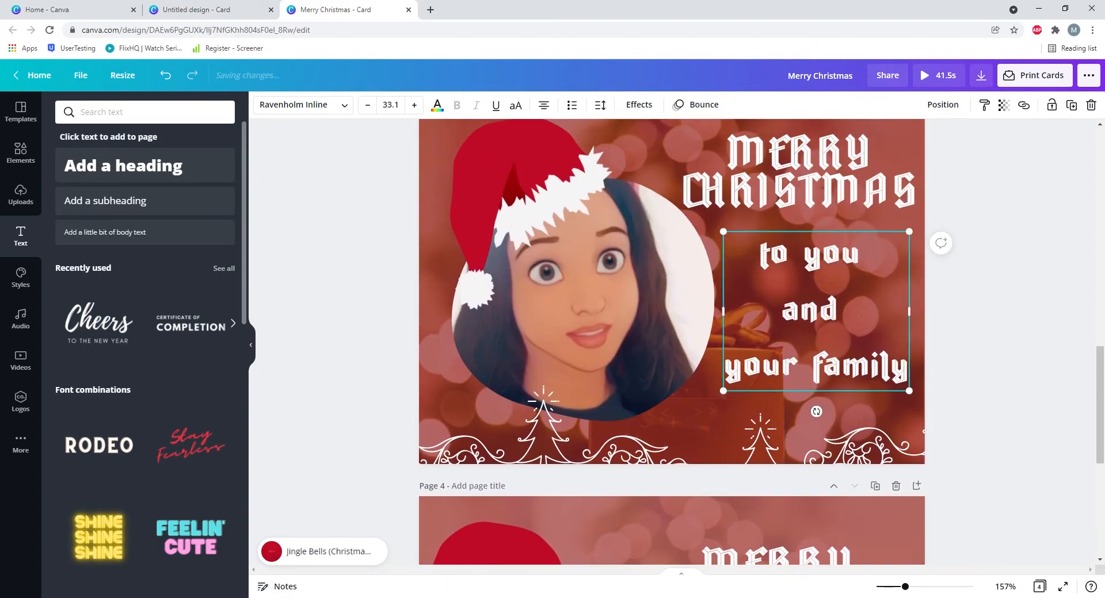
scroll(809, 311, "down", 6)
left_click(791, 371)
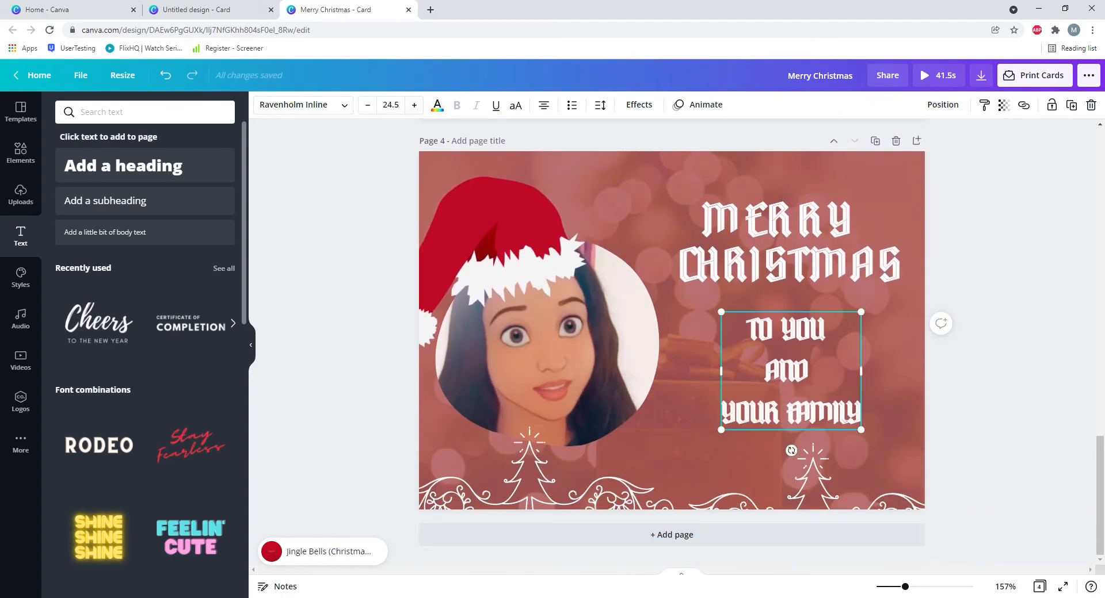
left_click(390, 105)
type("33")
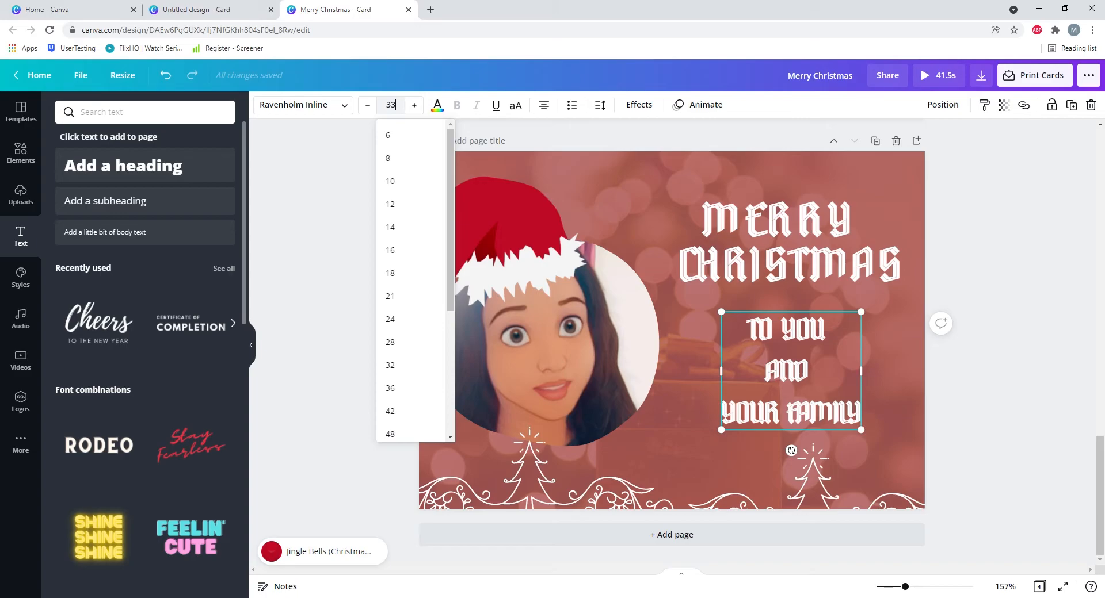
type(".1")
key("Return")
key("Escape")
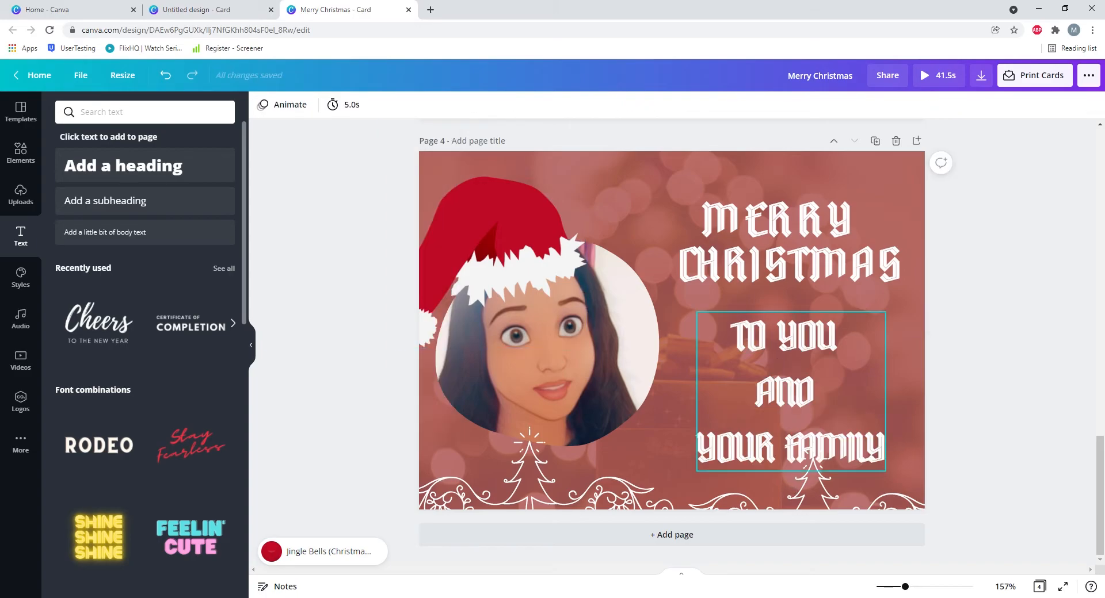
- Scale the page 4 subheading to size 28.5 and widen its text box on both sides to the heading's width
scroll(791, 392, "up", 3)
scroll(790, 391, "down", 3)
left_click(790, 392)
left_click_drag(885, 470, 871, 449)
left_click_drag(871, 380, 900, 380)
left_click_drag(697, 380, 681, 380)
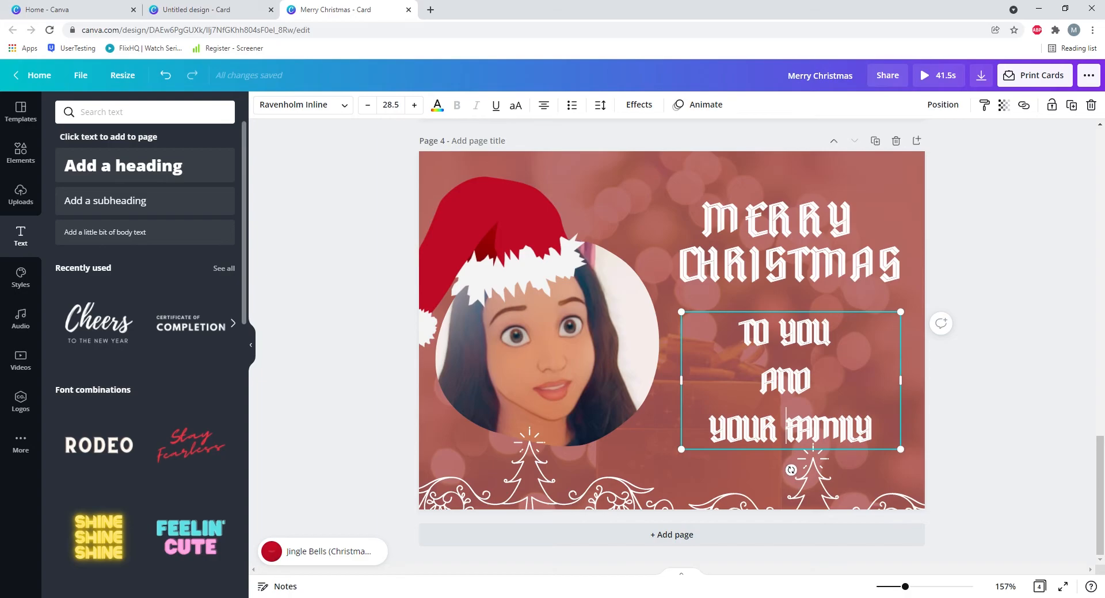
- Set the "YOUR FAMILY" line's letter spacing to 109 and line spacing to 1.13, using page 3 as reference
scroll(791, 470, "up", 4)
scroll(671, 342, "down", 4)
left_click(600, 105)
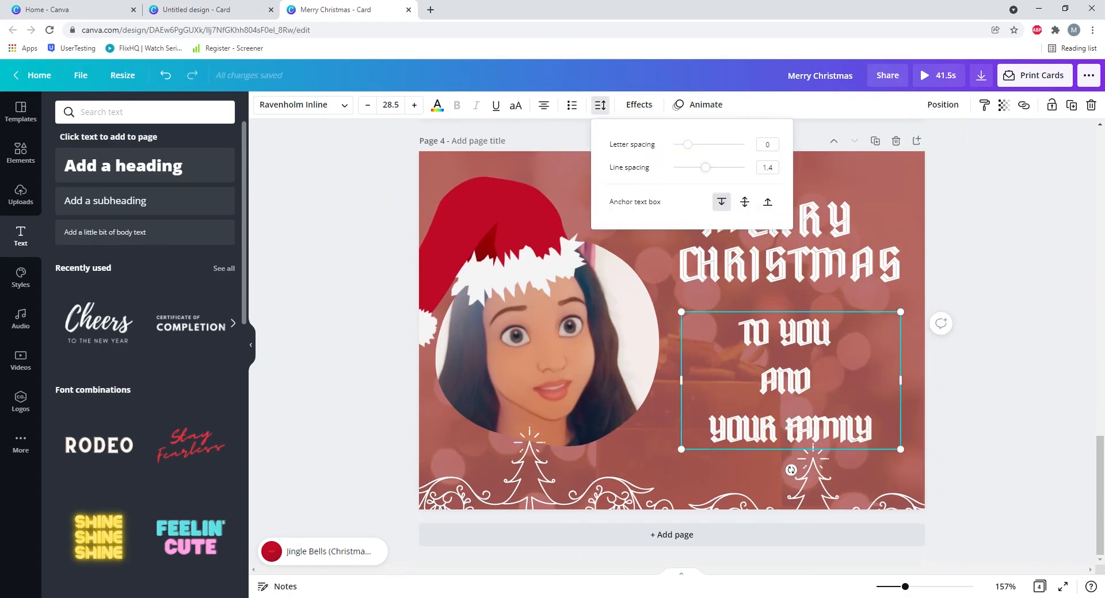
left_click_drag(706, 168, 695, 145)
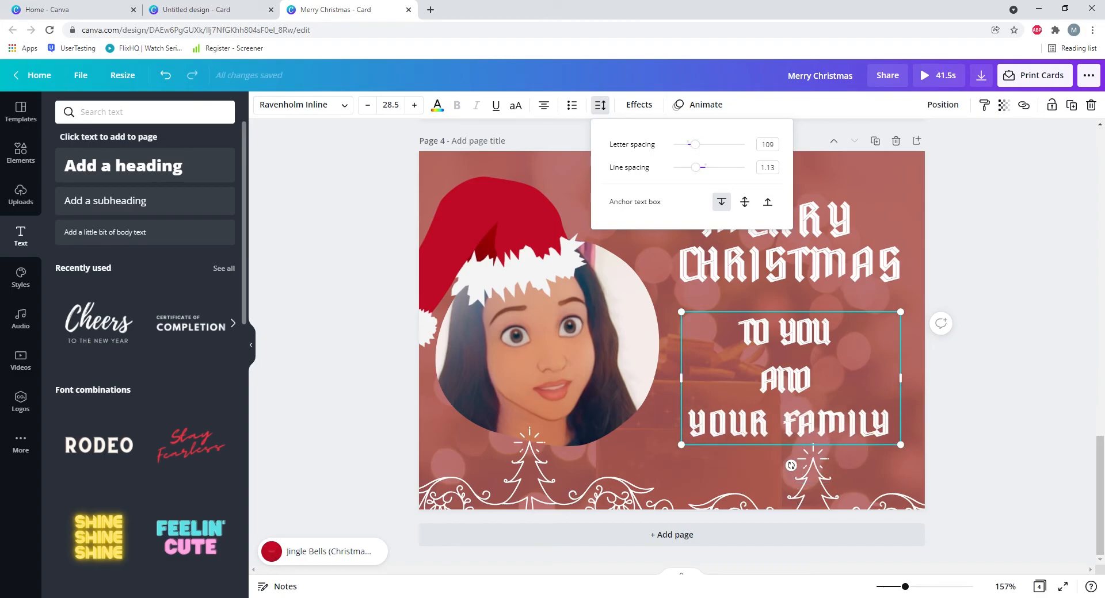
- Slightly widen the letter spacing of the "TO YOU" and "AND" lines in the page 4 subheading
left_click_drag(820, 397, 753, 320)
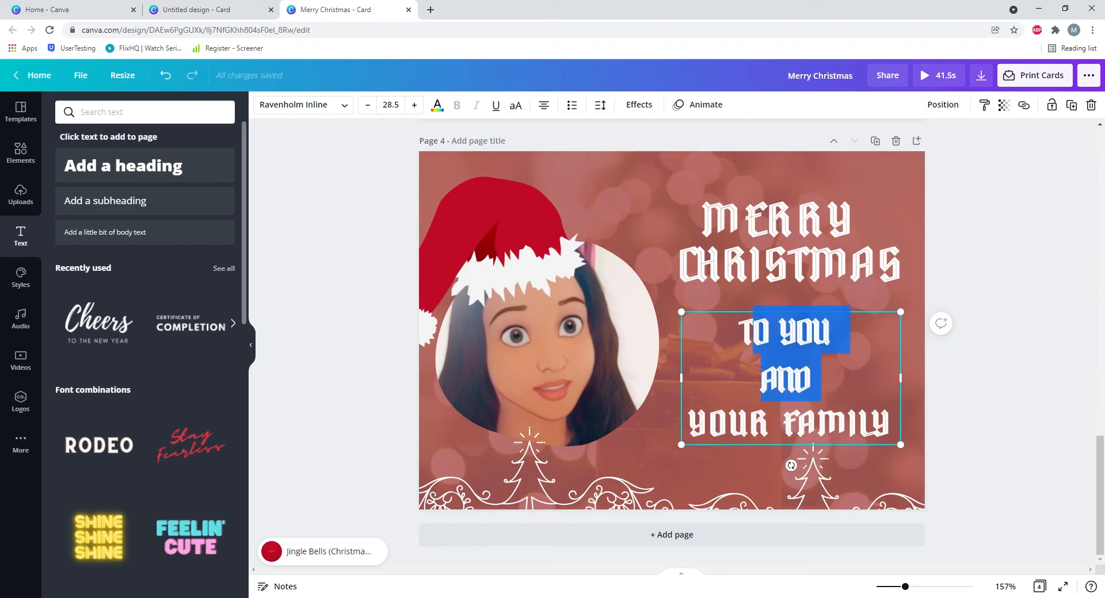
left_click(601, 105)
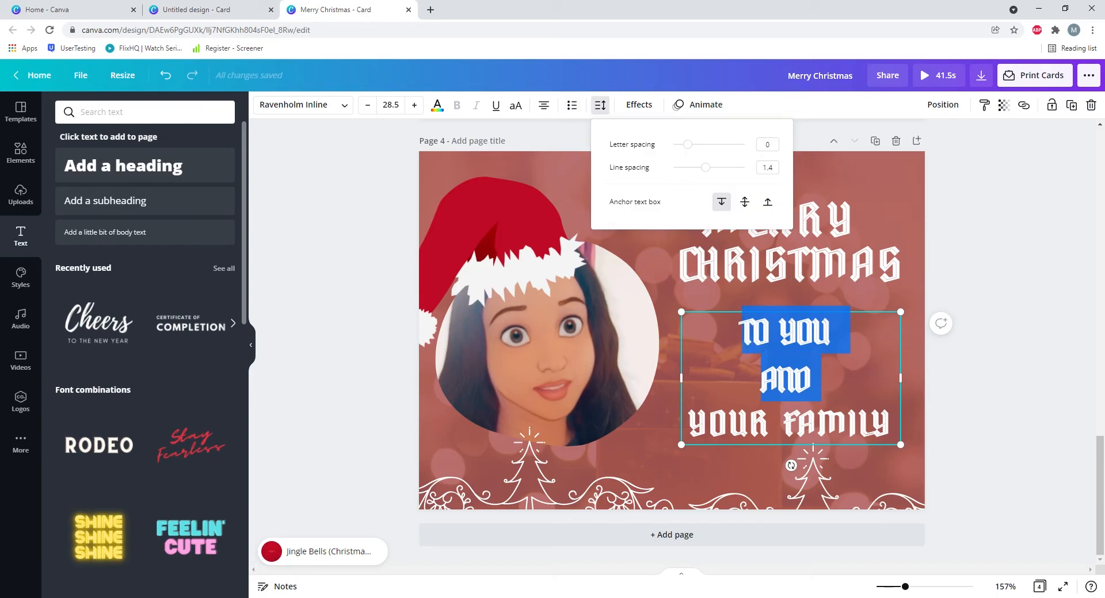
left_click_drag(687, 144, 693, 145)
left_click(601, 105)
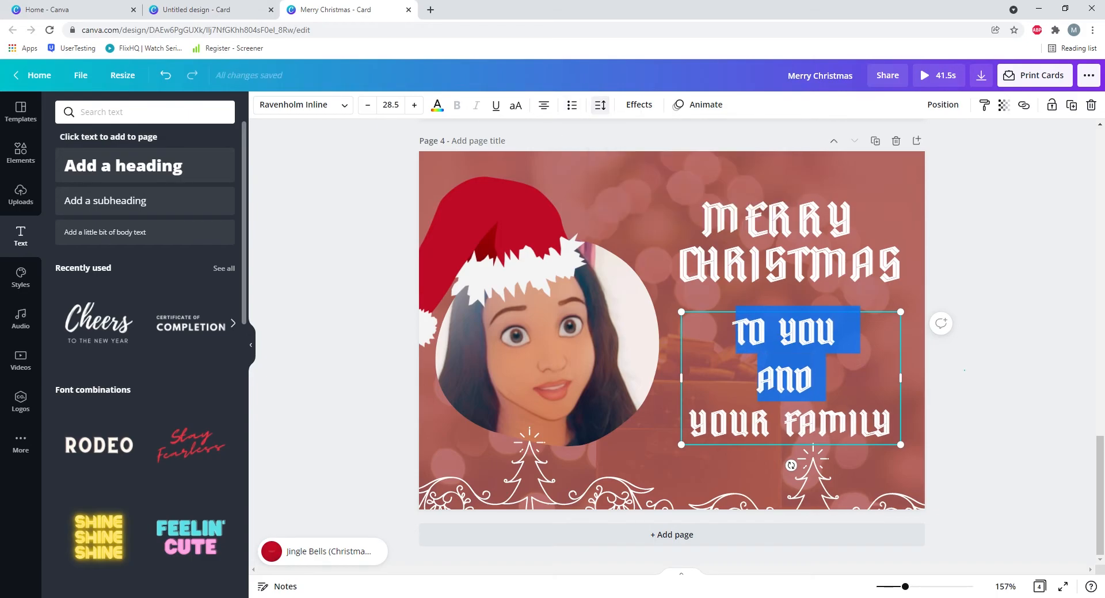
left_click(972, 258)
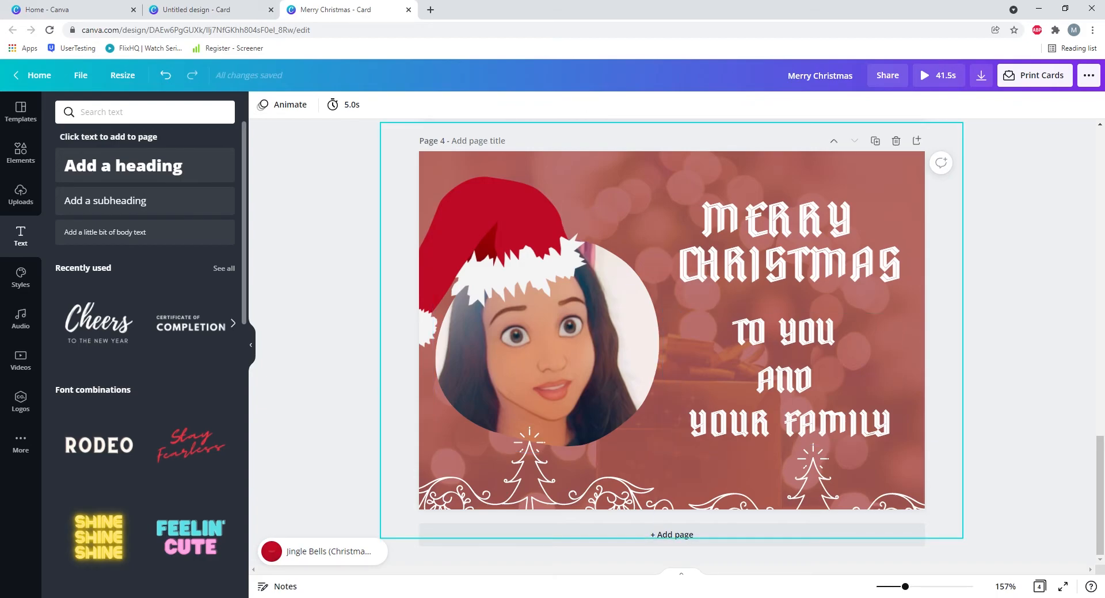
- Play the Jingle Bells (Christmas Edition) track from the audio library for a few seconds and pause it
left_click(671, 331)
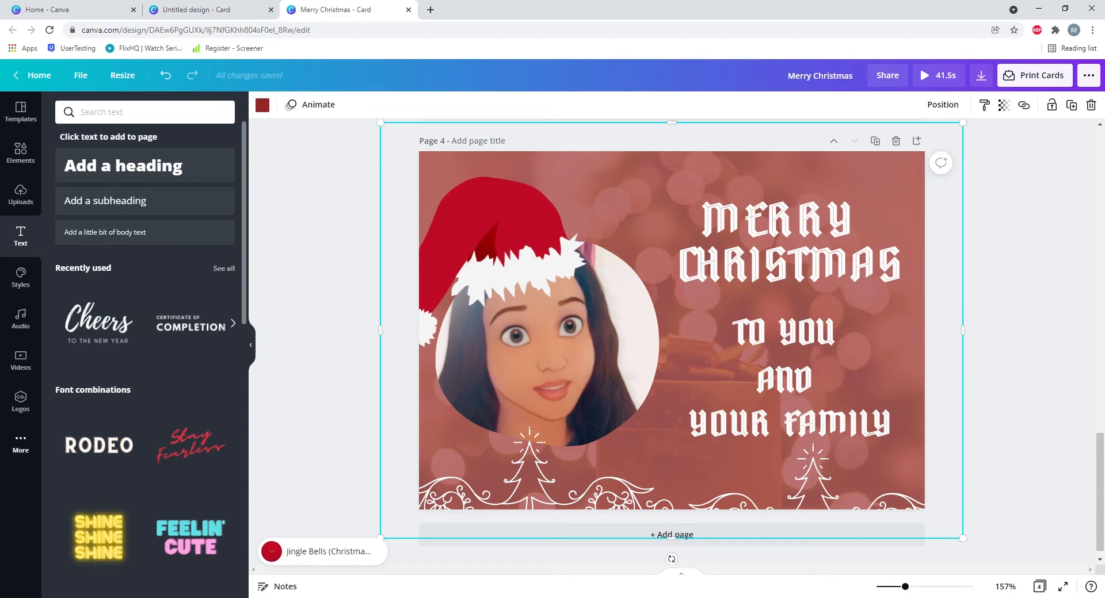
left_click(20, 319)
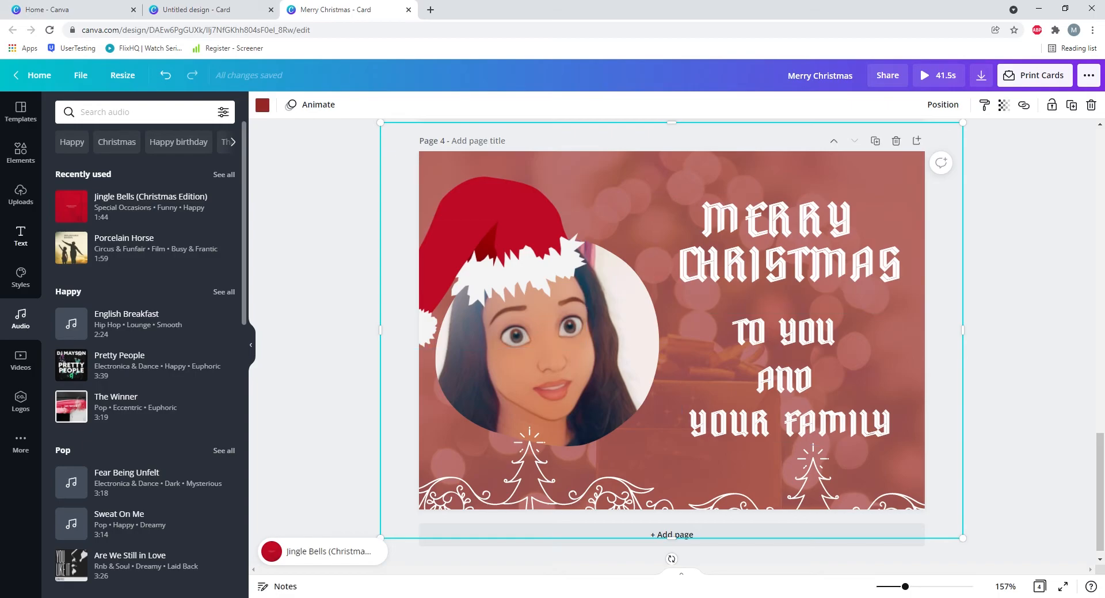
left_click(151, 206)
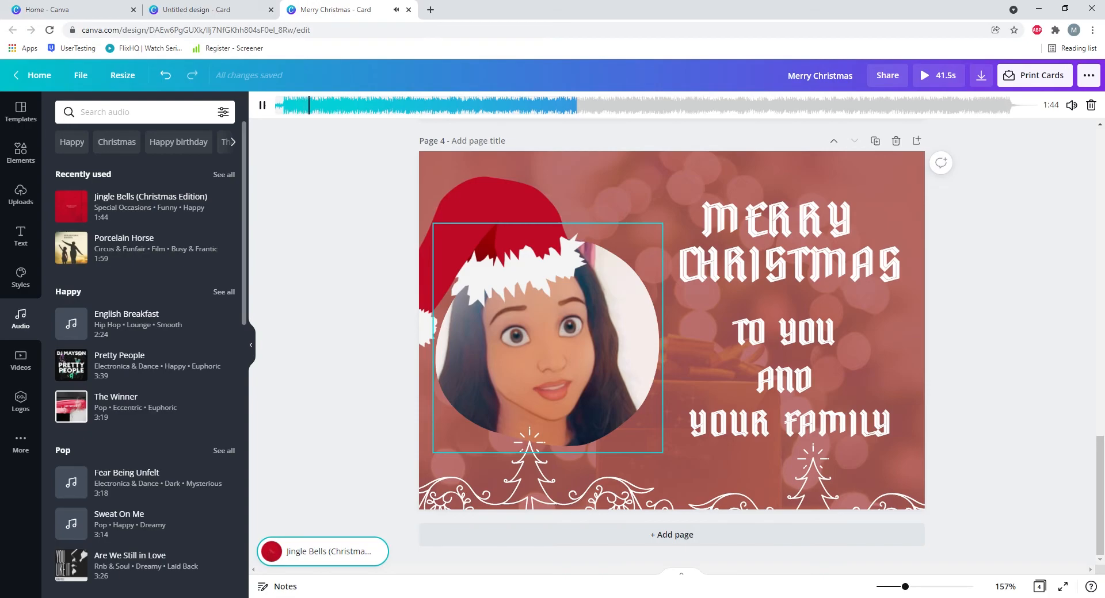
left_click(262, 105)
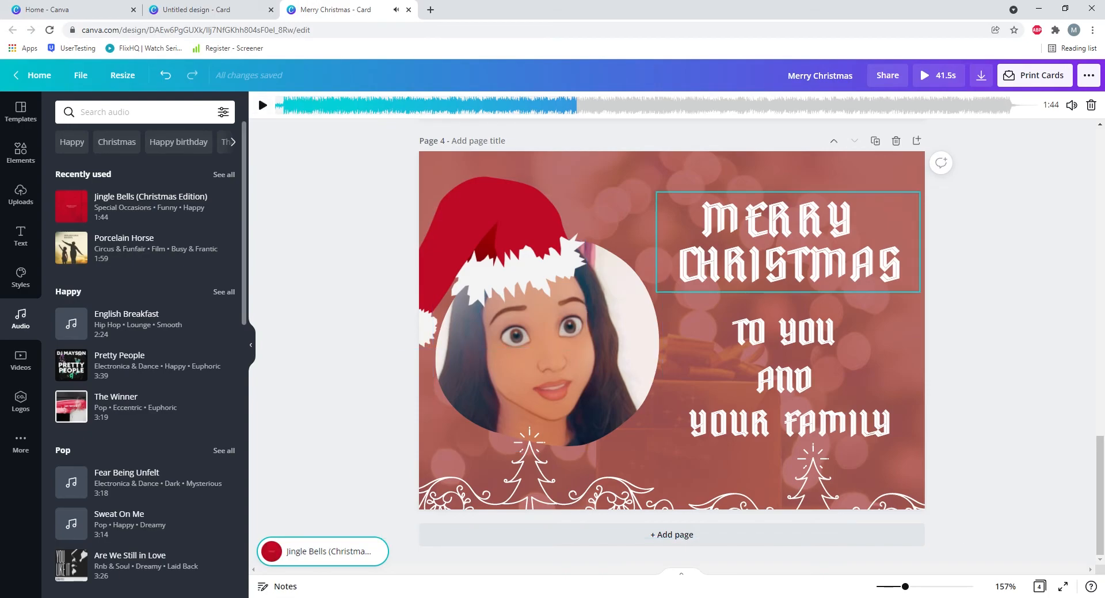
scroll(258, 95, "up", 2)
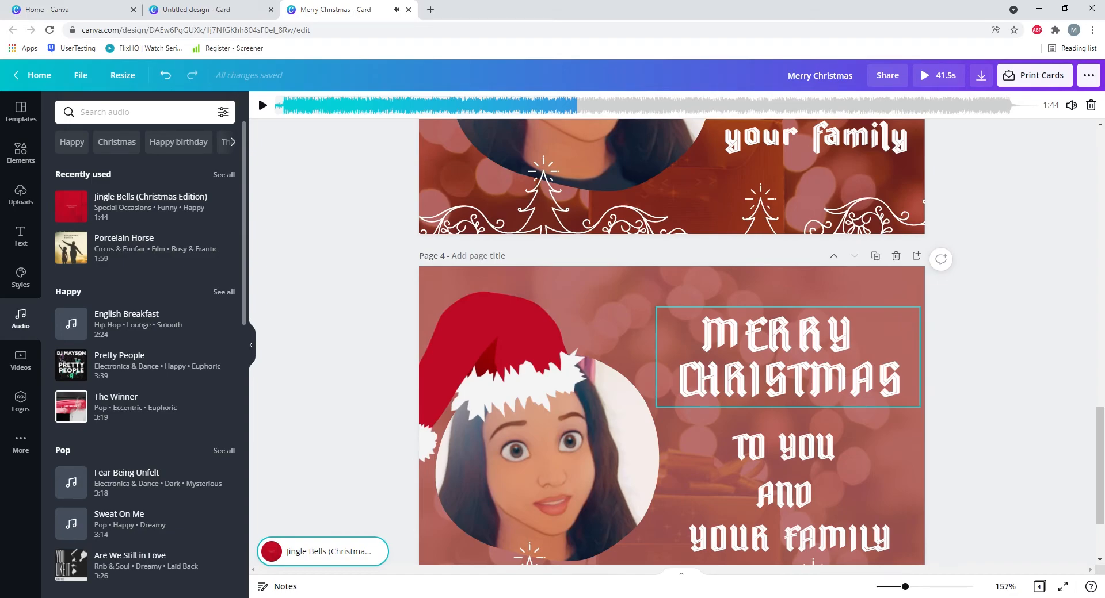
scroll(672, 342, "down", 2)
- Apply the Breathe text animation to the "MERRY CHRISTMAS" heading on page 4
left_click(788, 242)
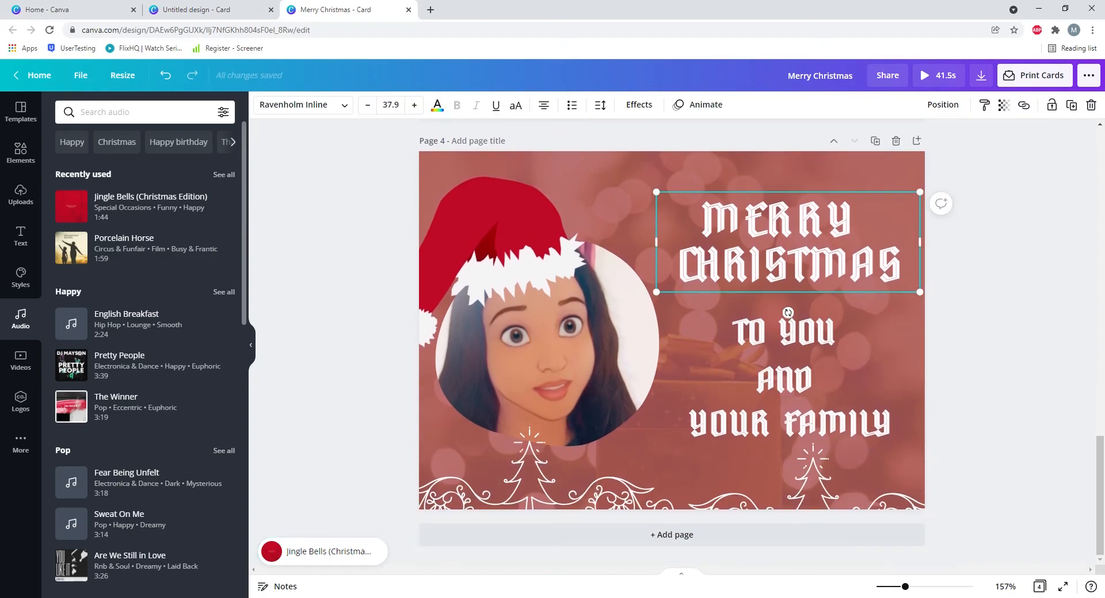
left_click(788, 377)
left_click(788, 241)
left_click(764, 262)
left_click(788, 377)
left_click(788, 241)
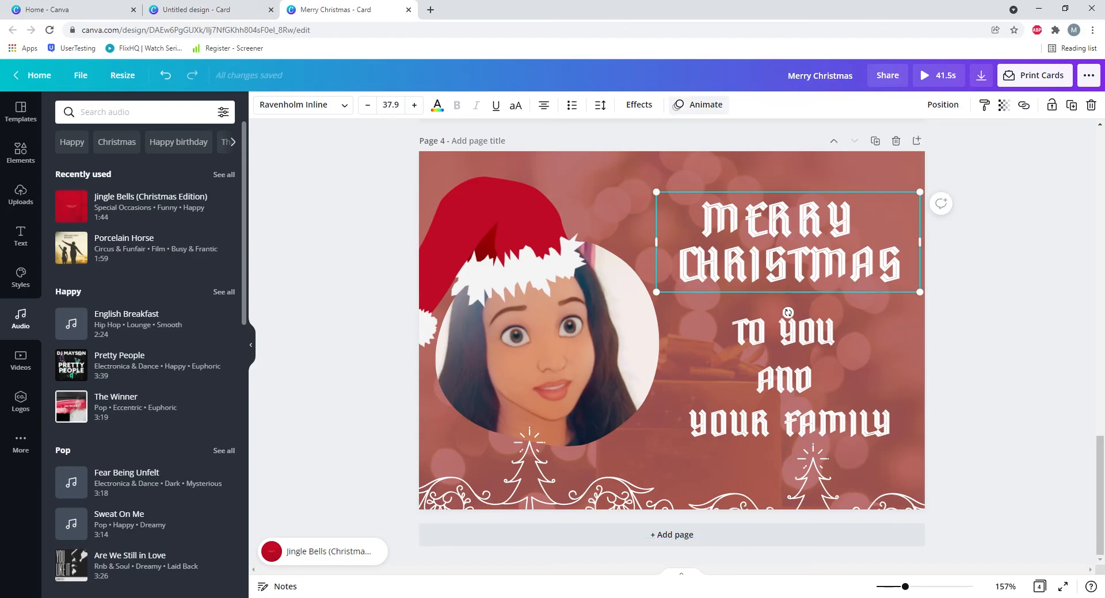
left_click(699, 105)
left_click(140, 460)
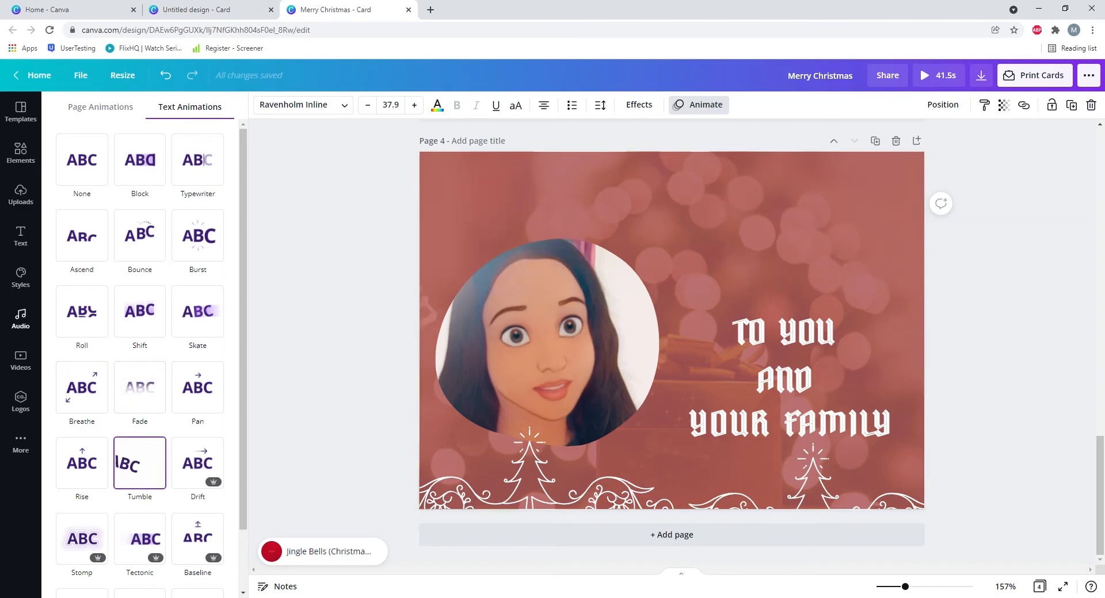
scroll(140, 460, "down", 1)
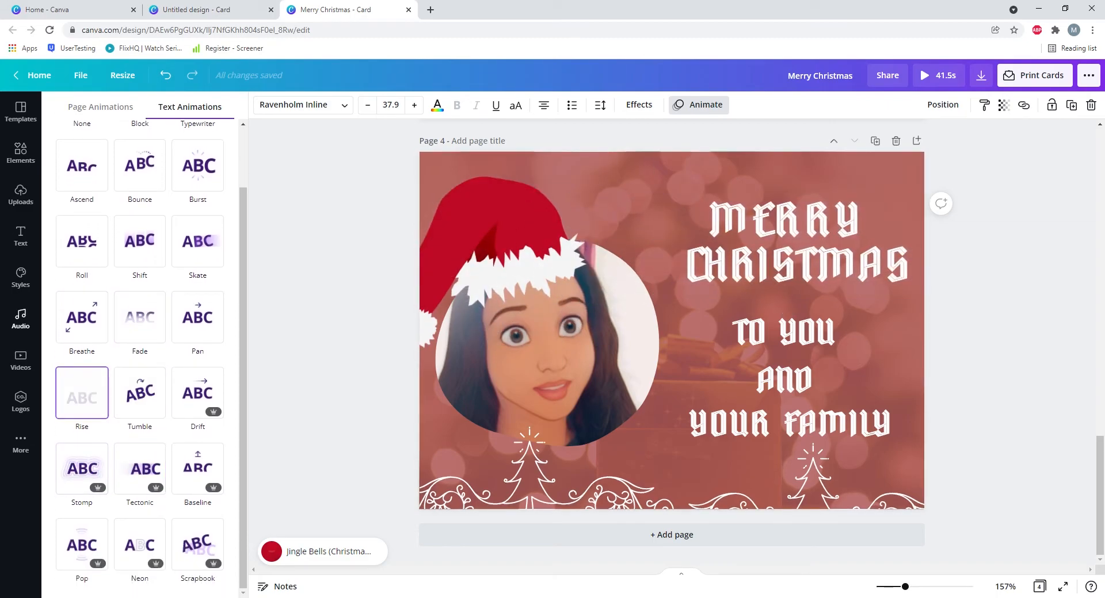
left_click(81, 317)
- Apply the Roll animation to the page 4 subheading and the Rise animation to the full-page red overlay
left_click(791, 378)
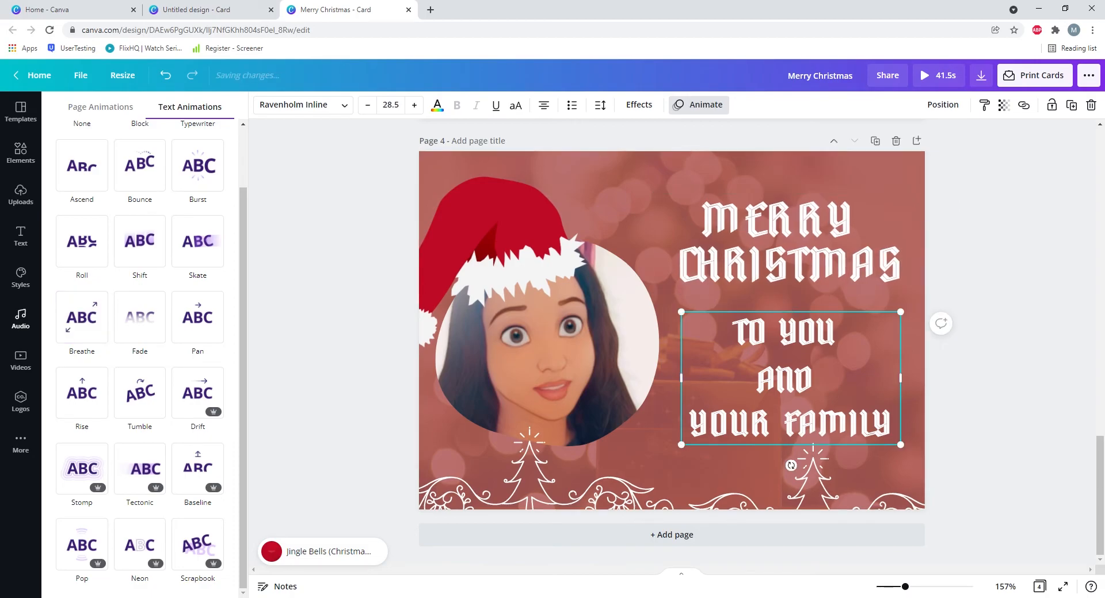
left_click(81, 241)
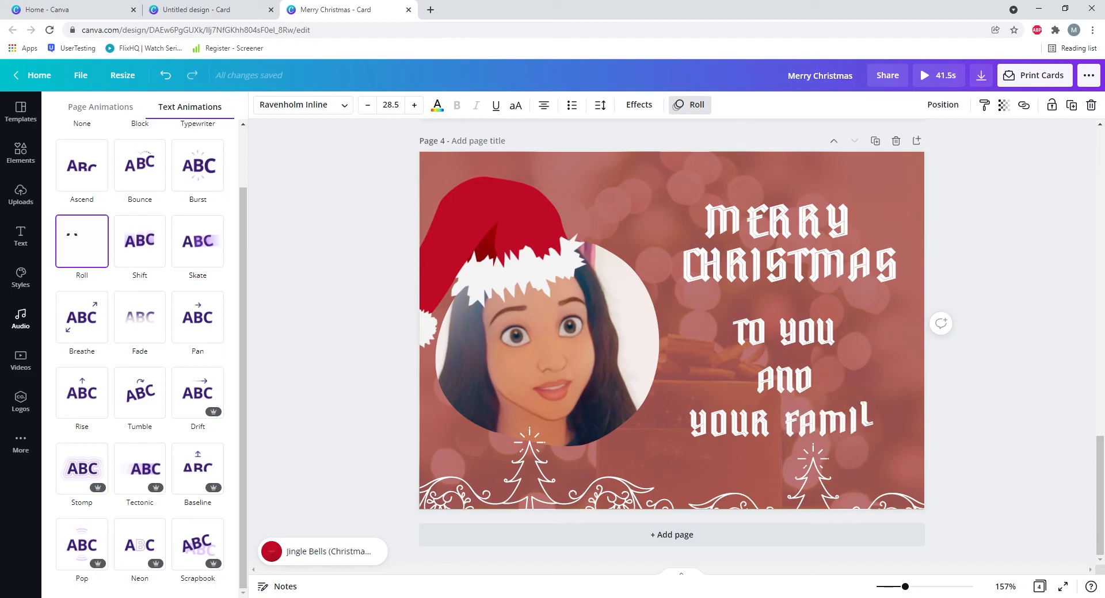
left_click(624, 210)
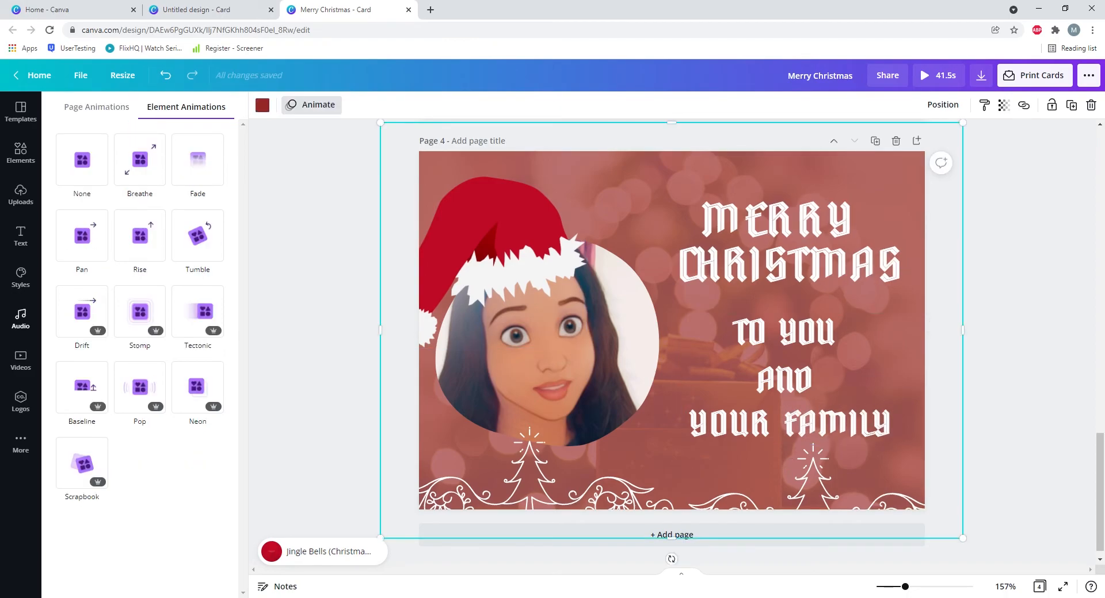
left_click(140, 236)
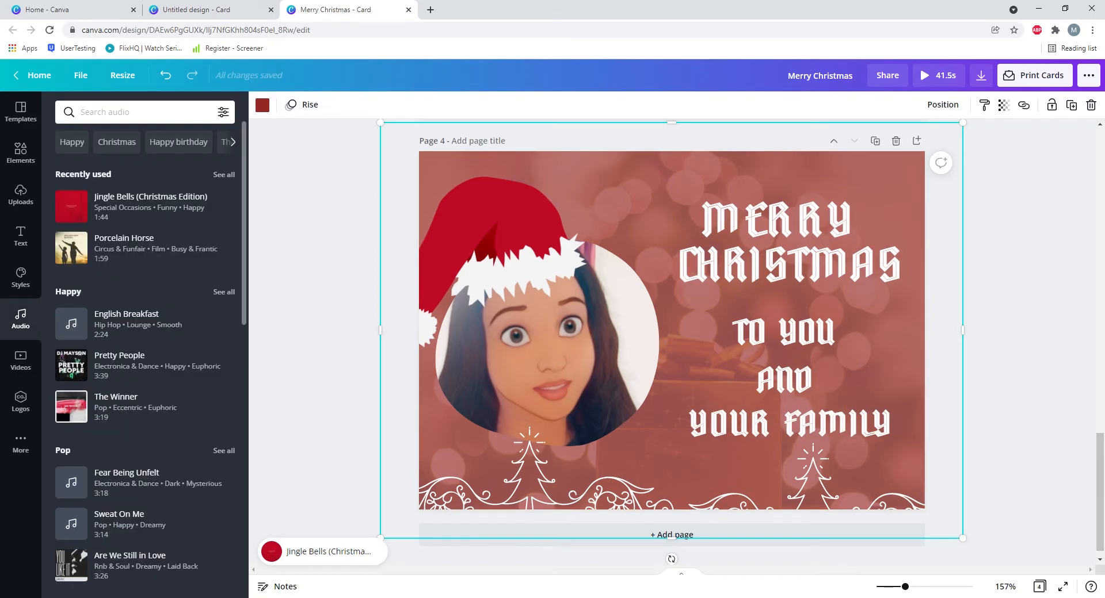
- Review all four card pages, comparing page 4's elements, animation and timing with those of the earlier pages
scroll(672, 342, "up", 4)
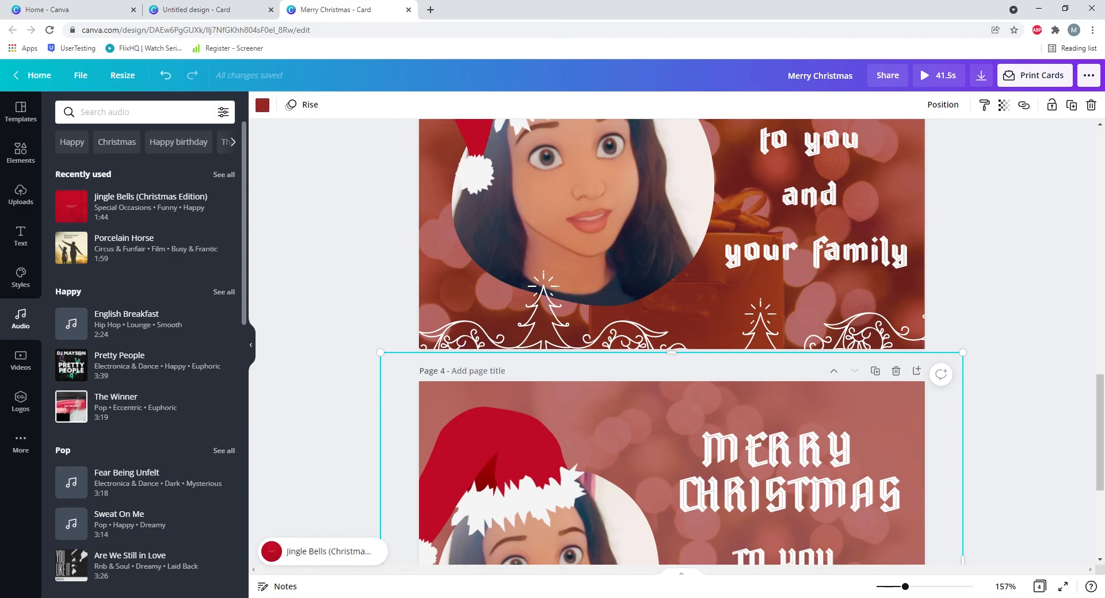
scroll(672, 342, "down", 4)
left_click(528, 477)
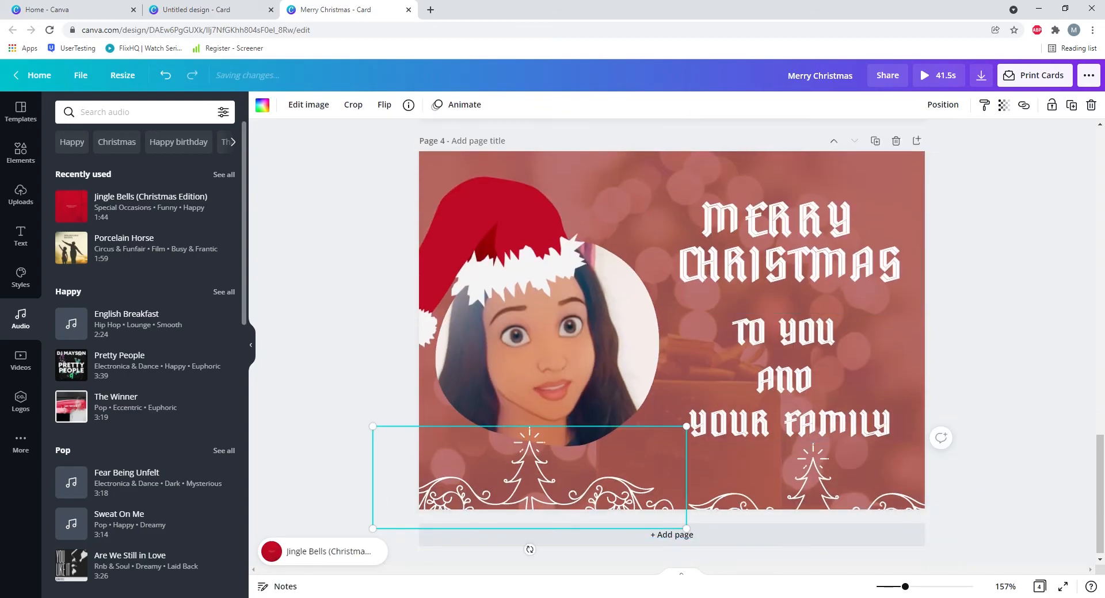
left_click(546, 368)
key("Escape")
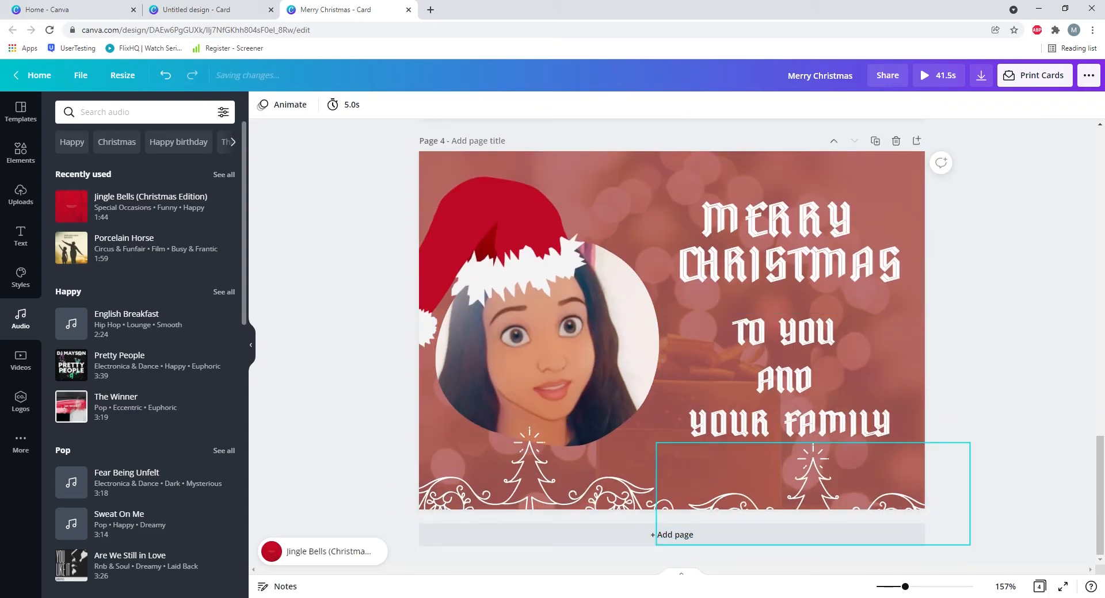
scroll(671, 342, "up", 4)
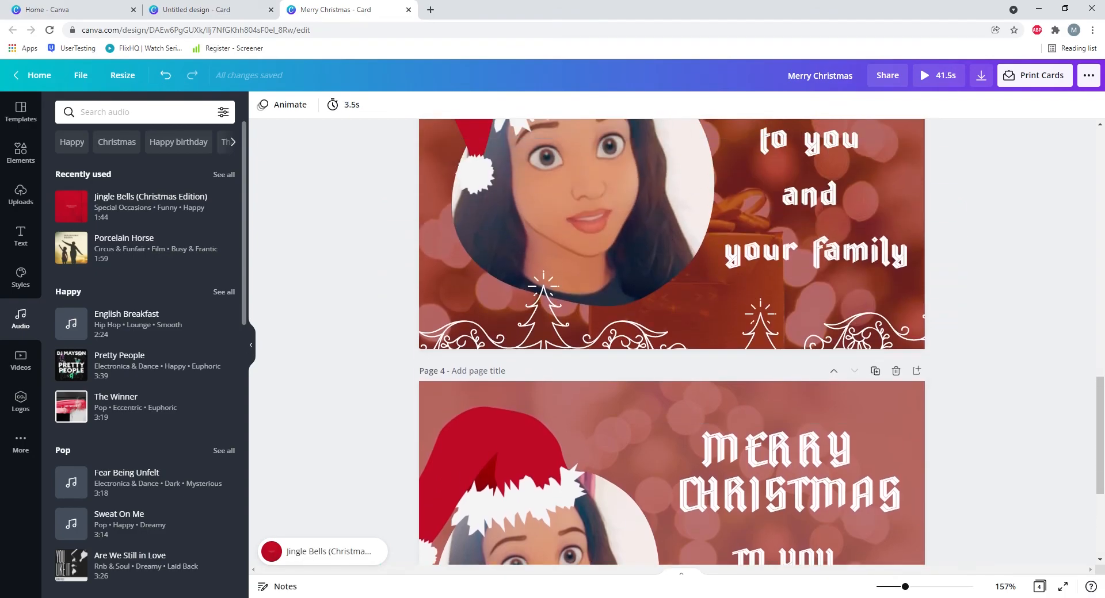
scroll(788, 437, "down", 4)
scroll(788, 437, "up", 3)
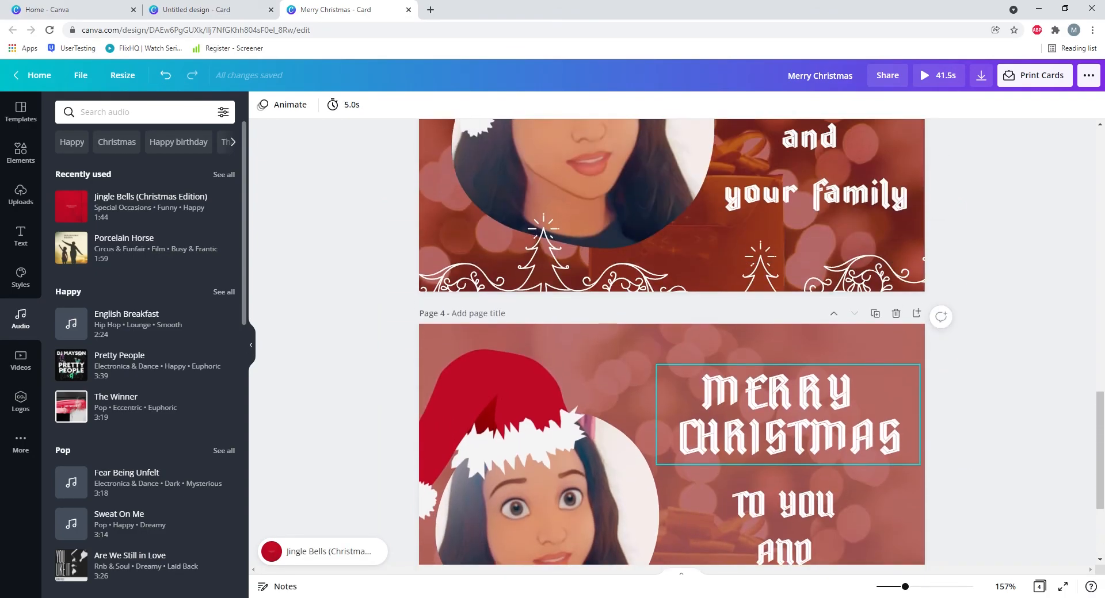
scroll(788, 438, "up", 15)
scroll(788, 437, "up", 2)
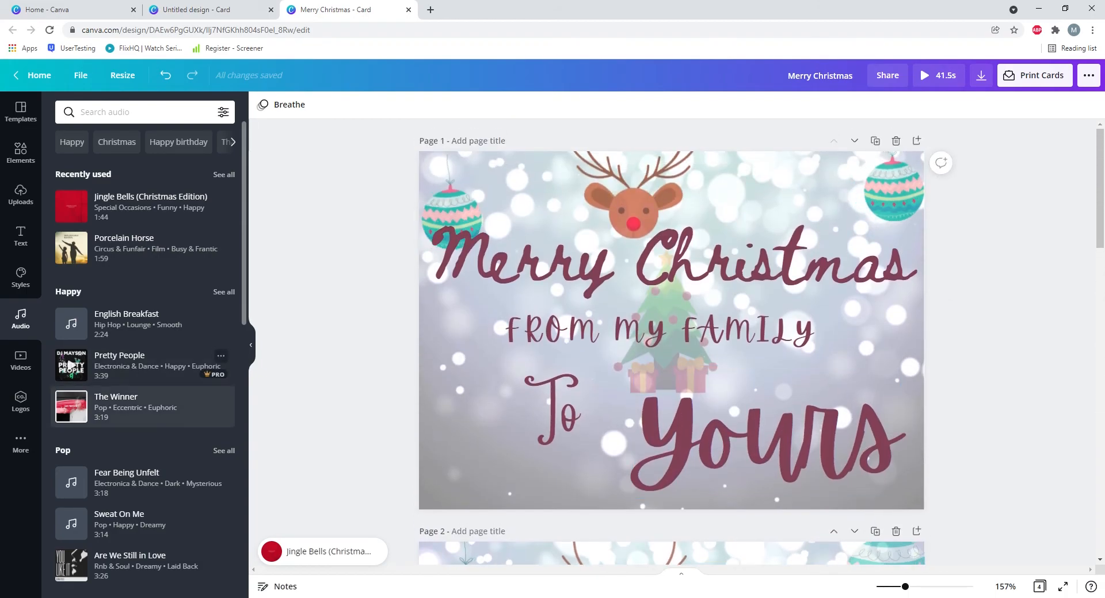
scroll(671, 346, "down", 7)
scroll(671, 345, "down", 10)
left_click(671, 345)
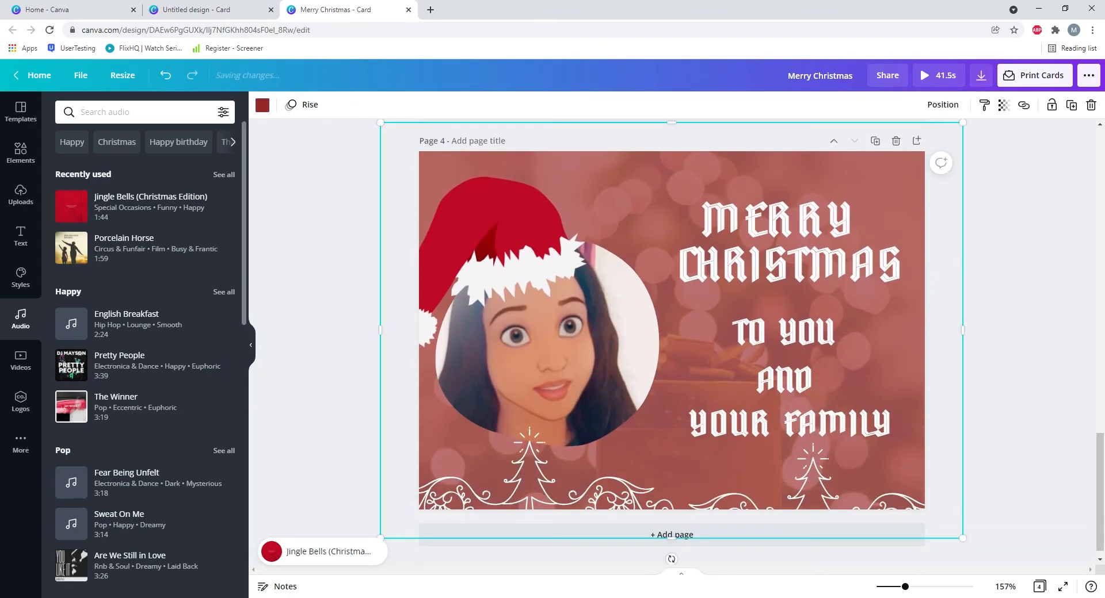
key("Escape")
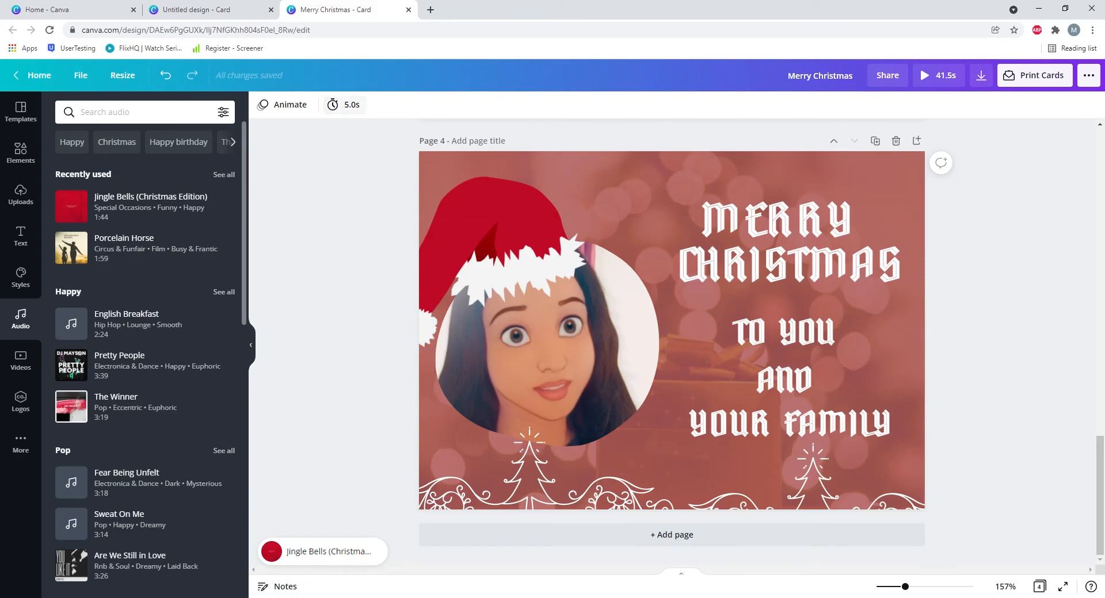
scroll(671, 342, "up", 7)
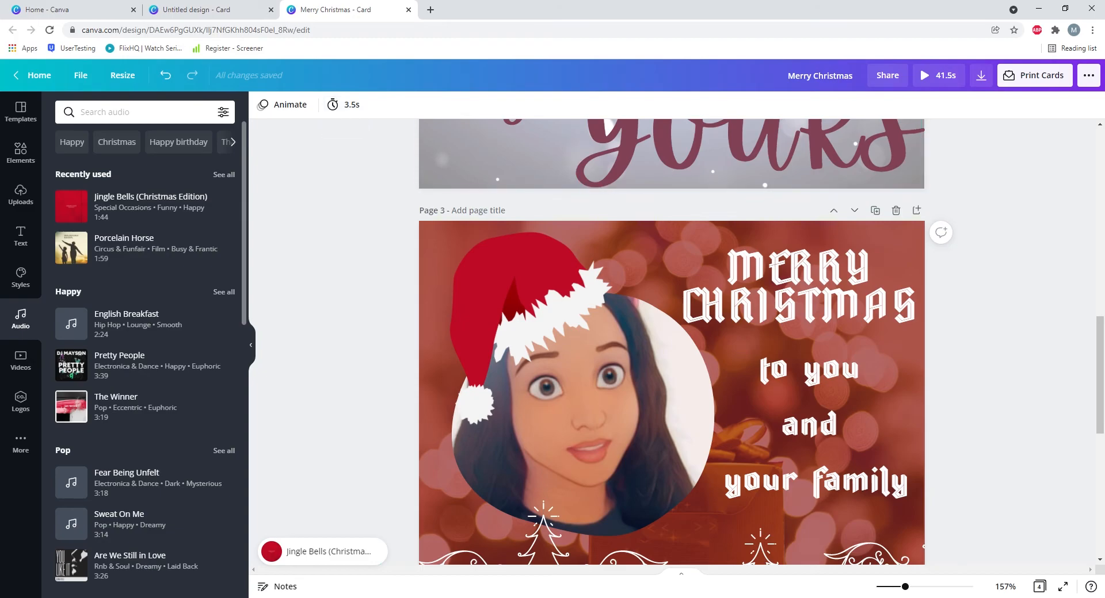
scroll(633, 500, "up", 7)
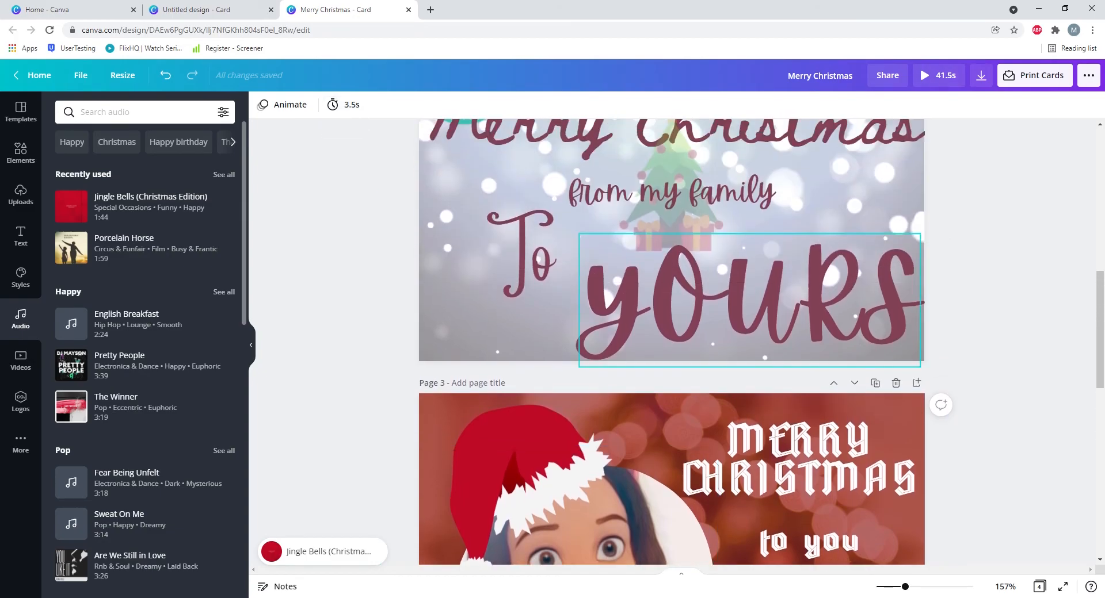
scroll(671, 342, "up", 5)
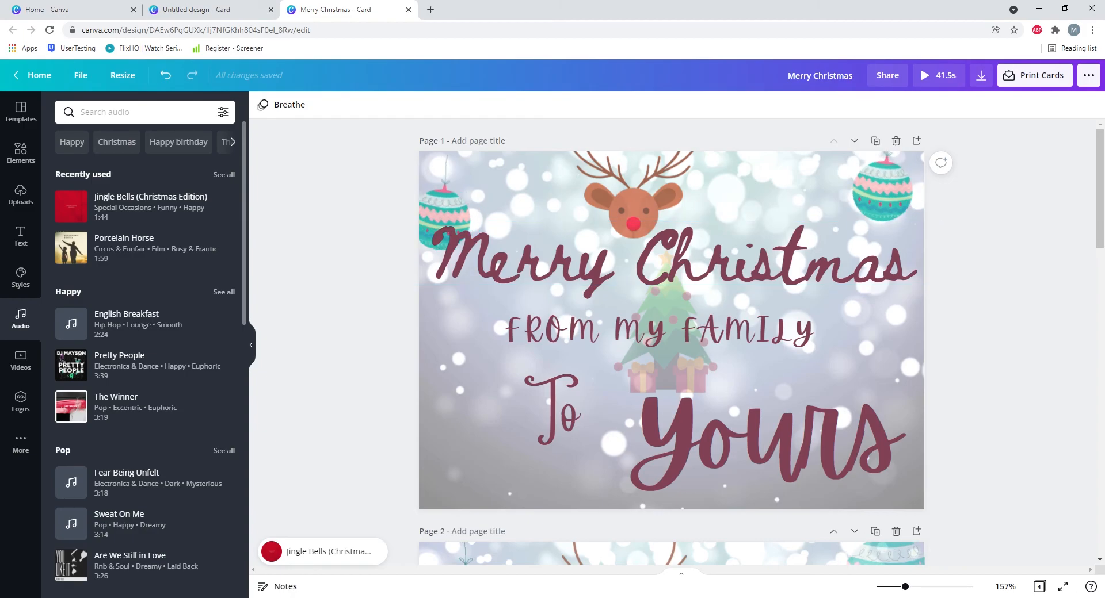
scroll(671, 342, "down", 7)
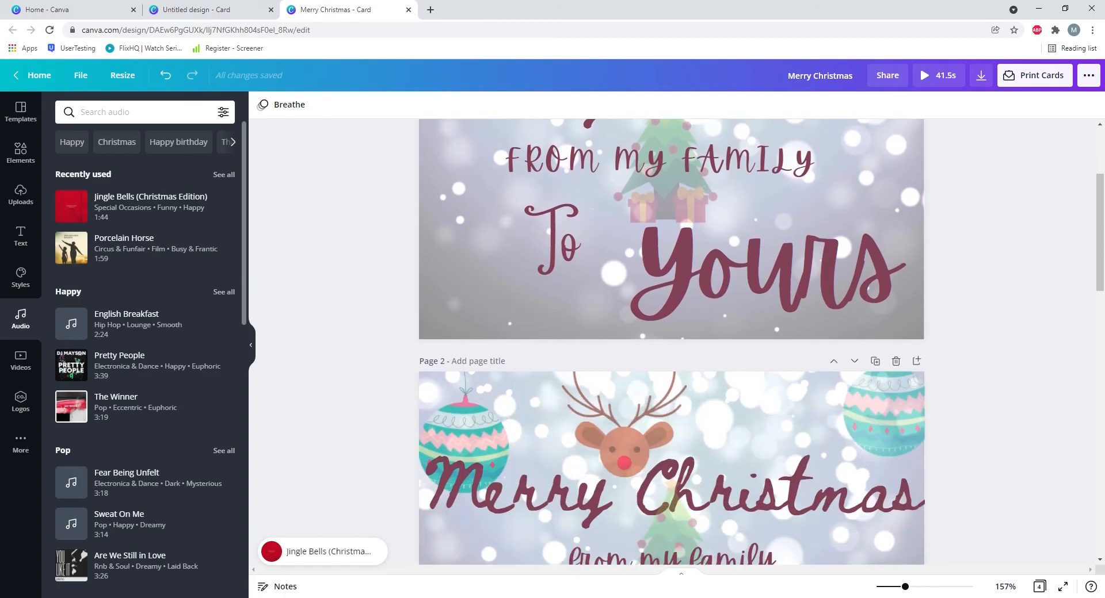
scroll(672, 343, "down", 12)
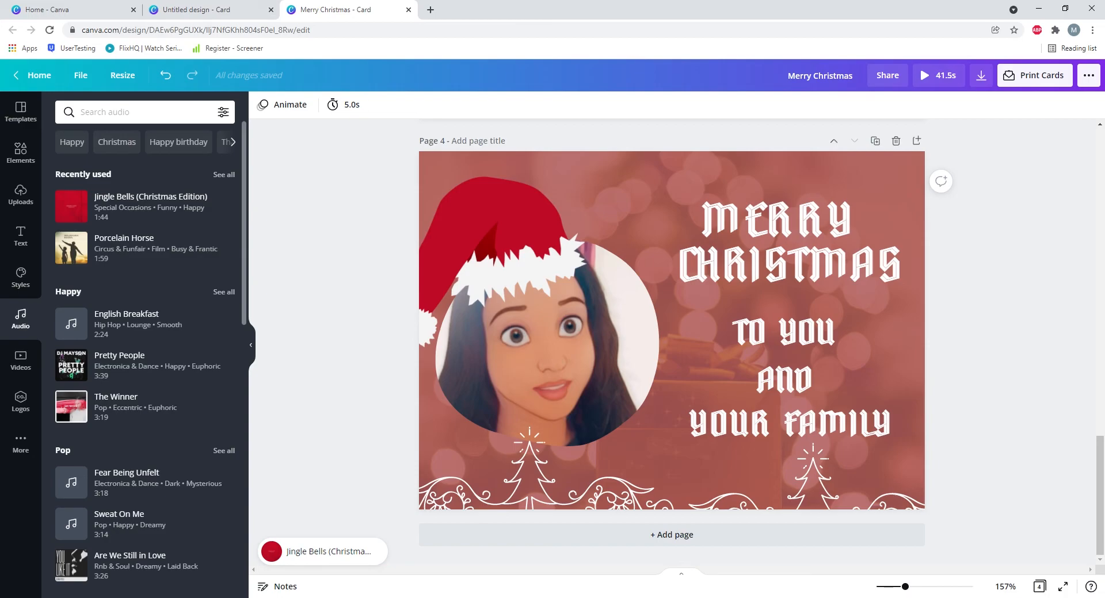
- Try setting page 4's display time to 3.0 seconds
left_click(344, 104)
left_click(344, 104)
left_click(344, 104)
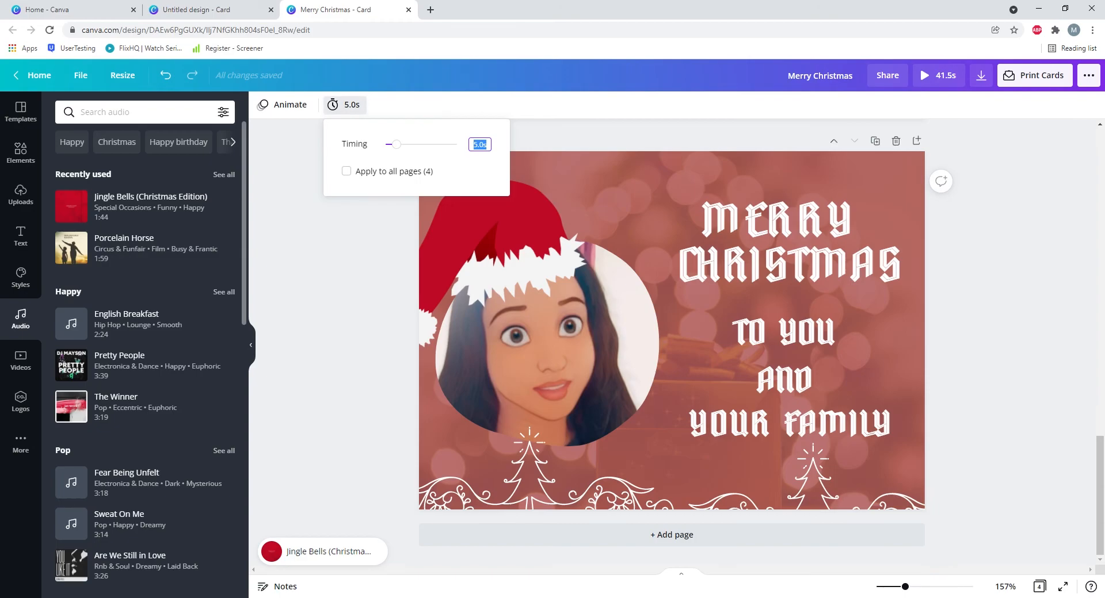
left_click(477, 144)
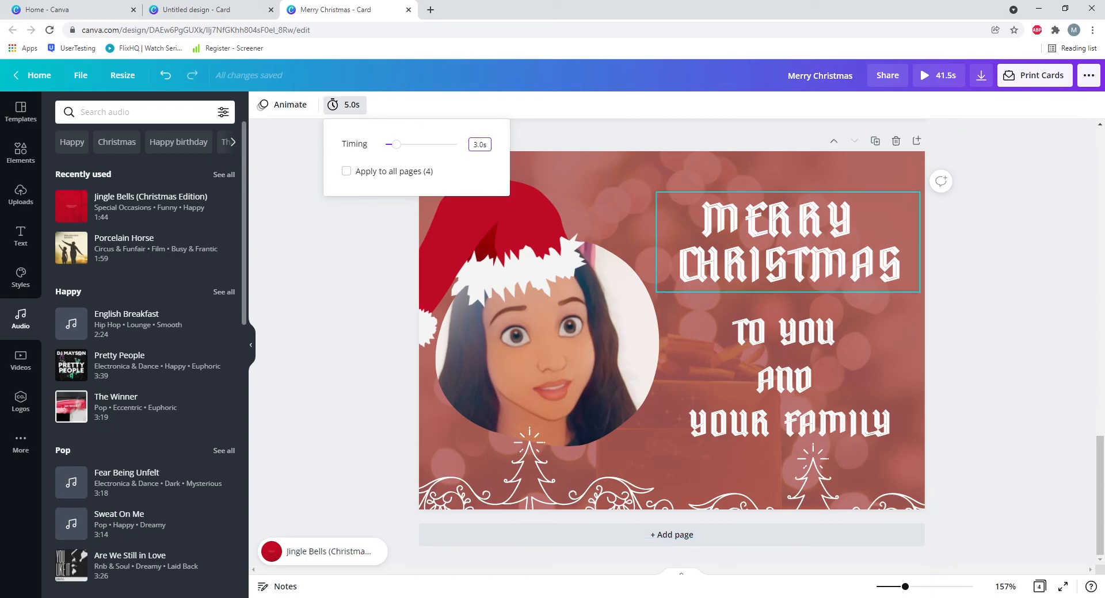
key("Return")
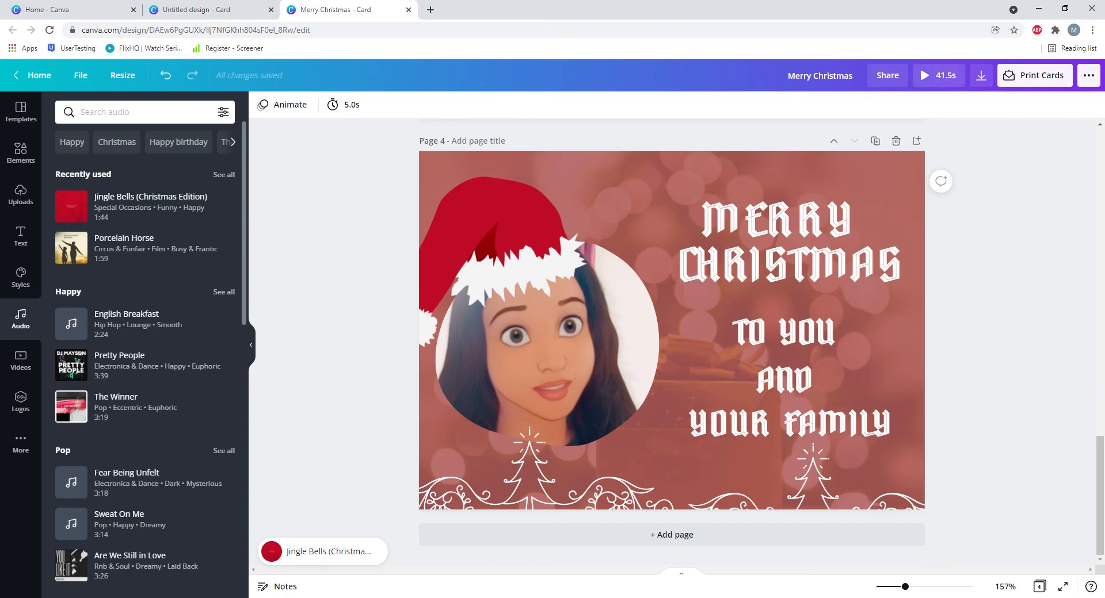
- Set page 4's display time to 3.5 seconds without applying it to the other pages
left_click(344, 104)
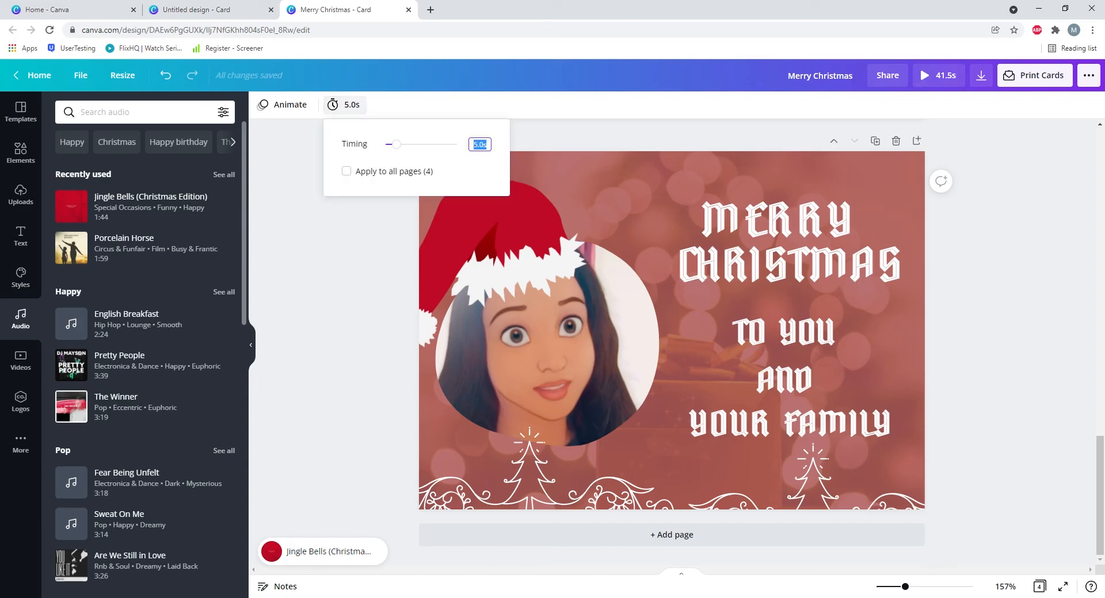
left_click_drag(396, 144, 392, 144)
key("Escape")
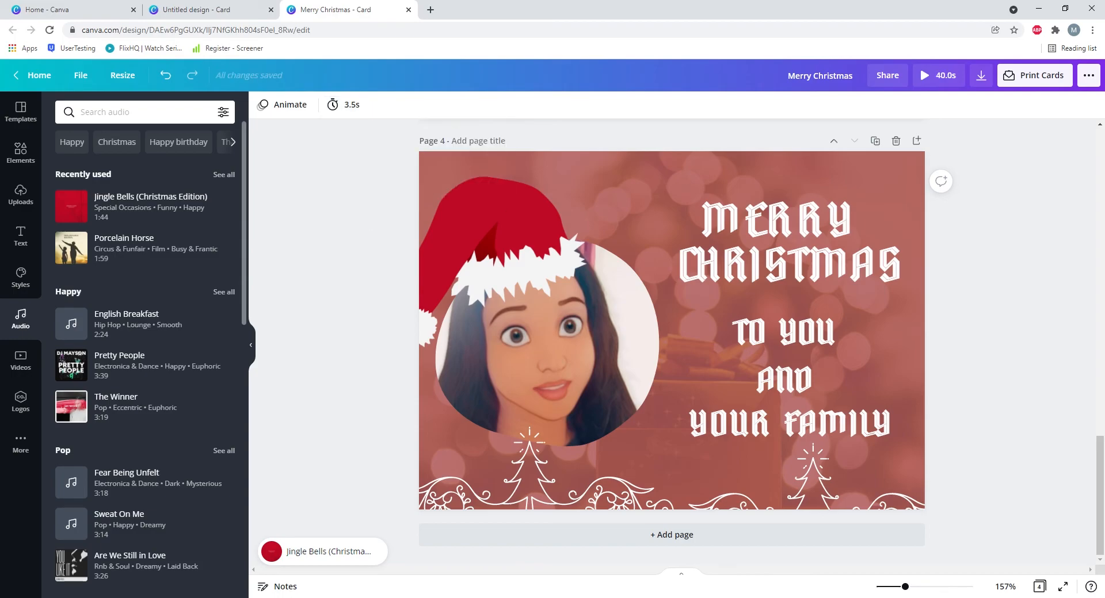
- Review all four card pages, examining page 1's background video, page 2's Merry Christmas heading and the layouts of pages 3 and 4
scroll(788, 351, "up", 10)
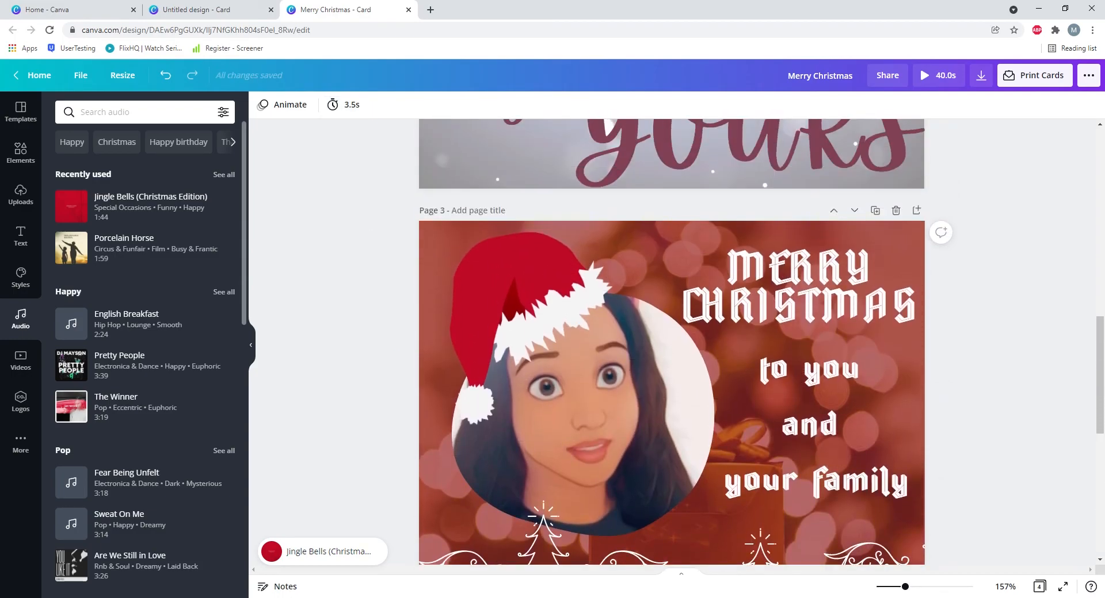
scroll(748, 316, "up", 5)
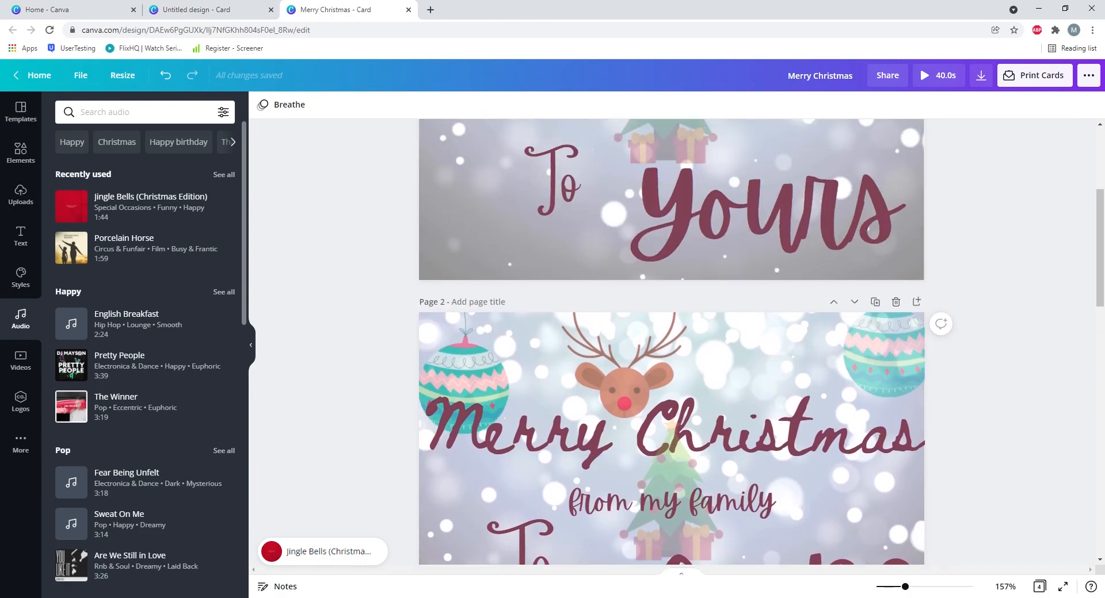
scroll(667, 320, "up", 4)
left_click(667, 320)
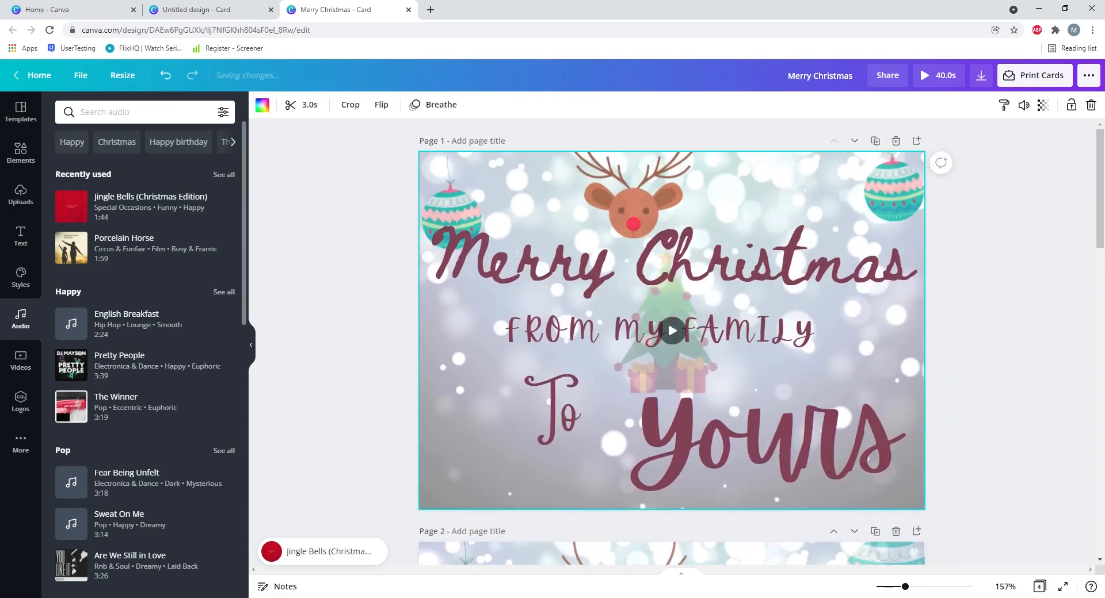
scroll(667, 305, "down", 3)
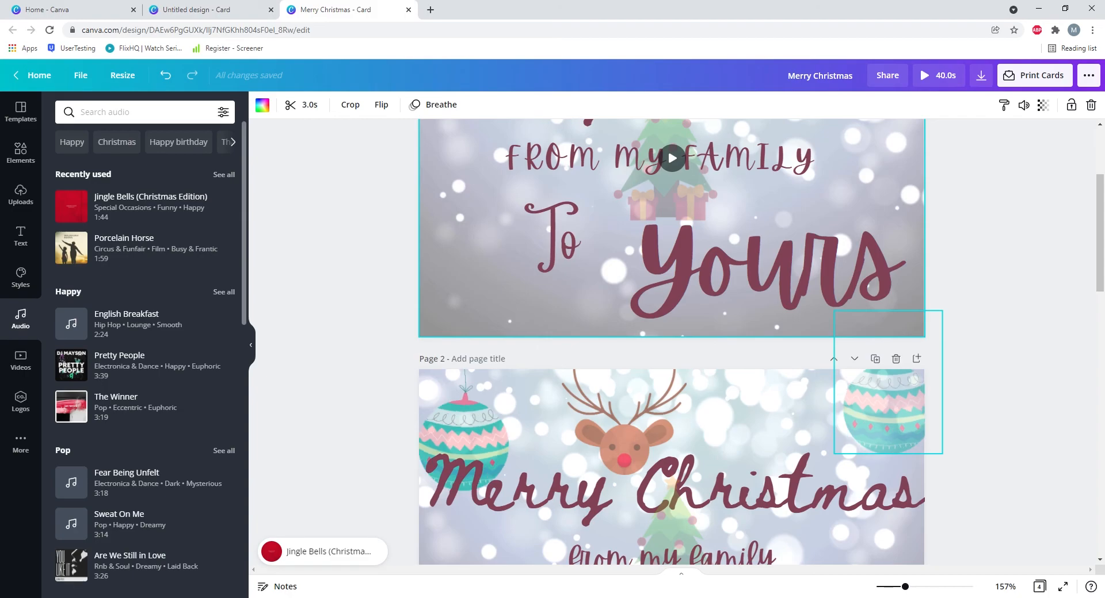
left_click(667, 484)
scroll(667, 483, "down", 4)
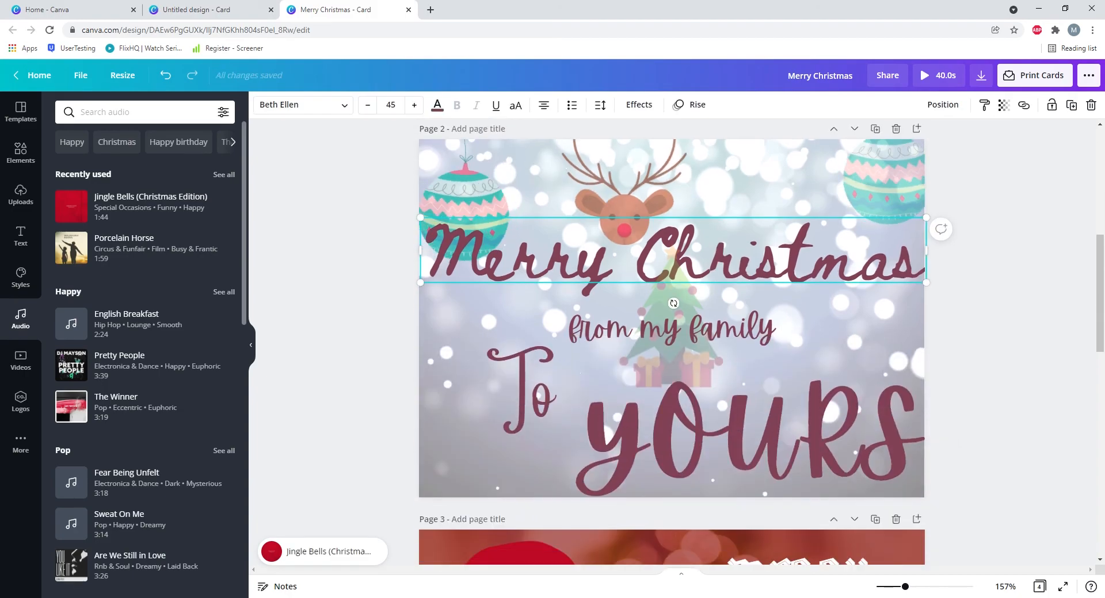
scroll(671, 342, "up", 7)
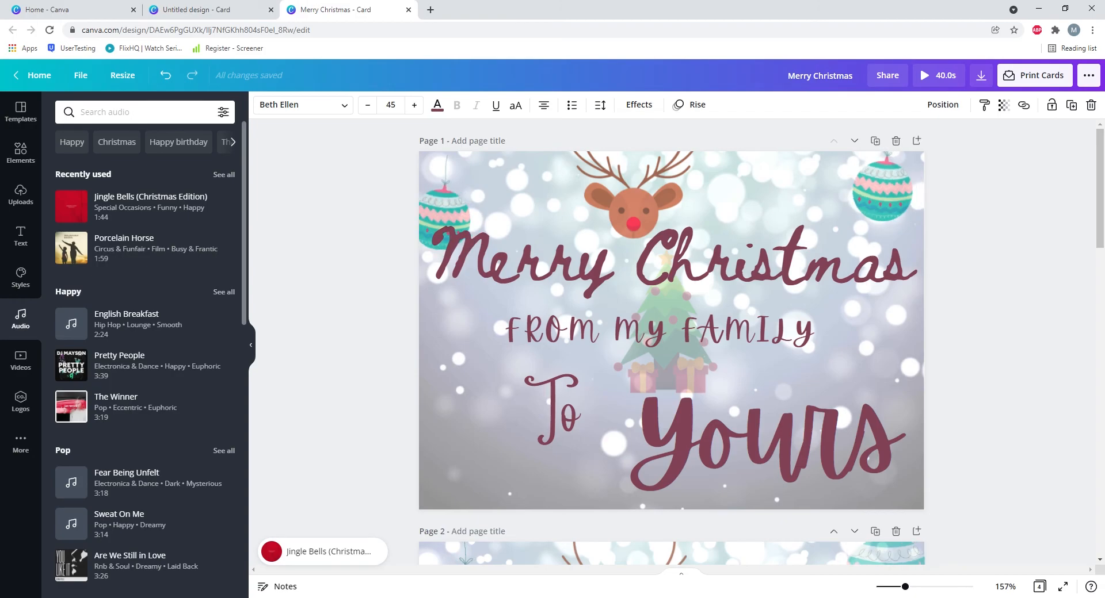
scroll(671, 342, "down", 7)
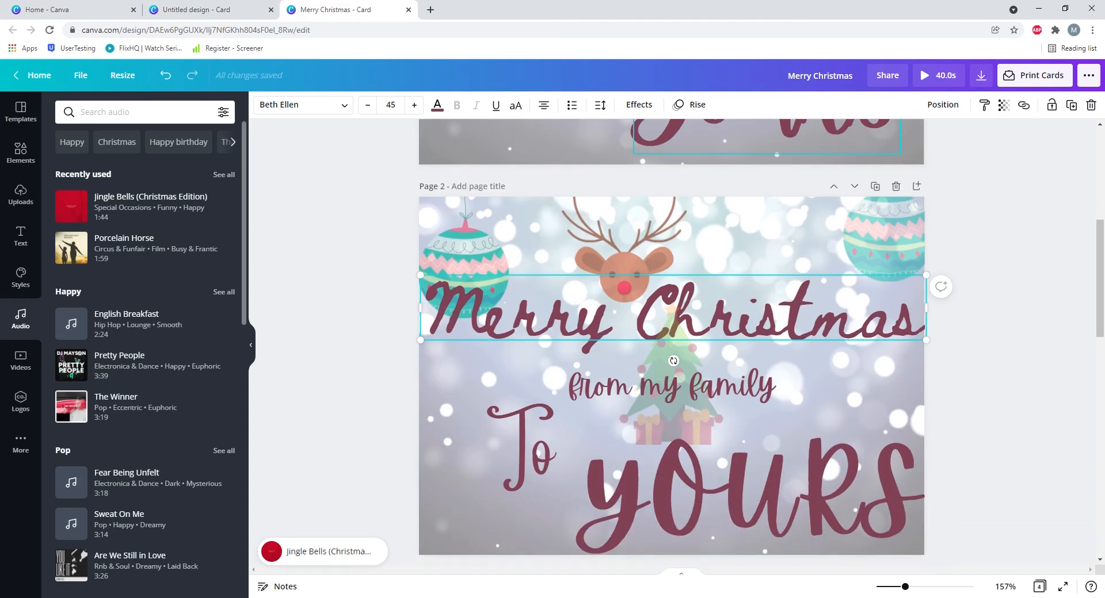
scroll(671, 342, "down", 2)
scroll(671, 342, "up", 4)
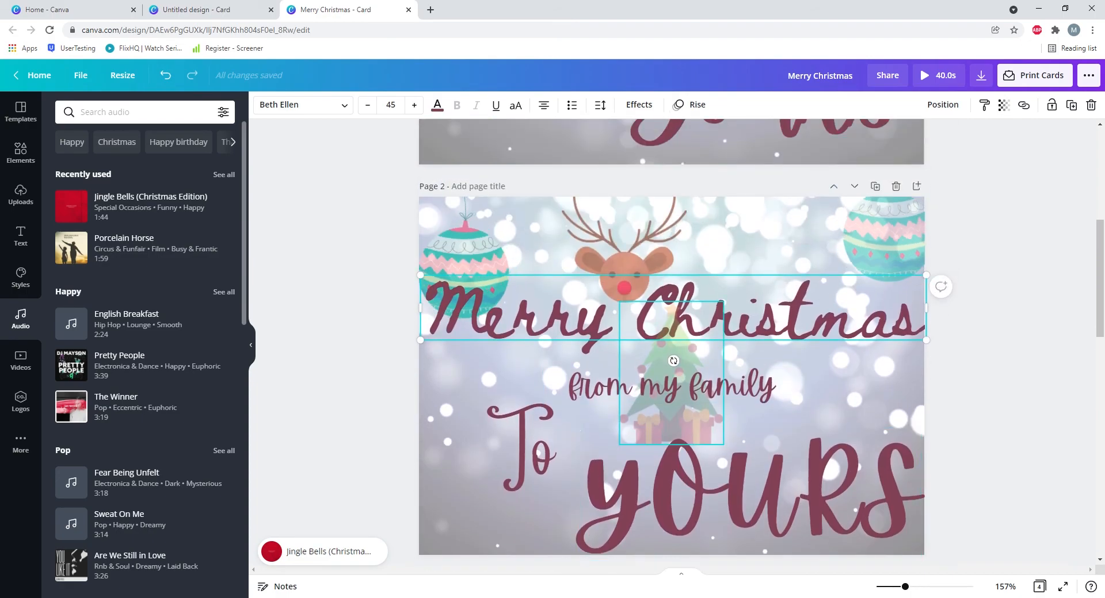
scroll(671, 345, "down", 4)
scroll(670, 342, "down", 4)
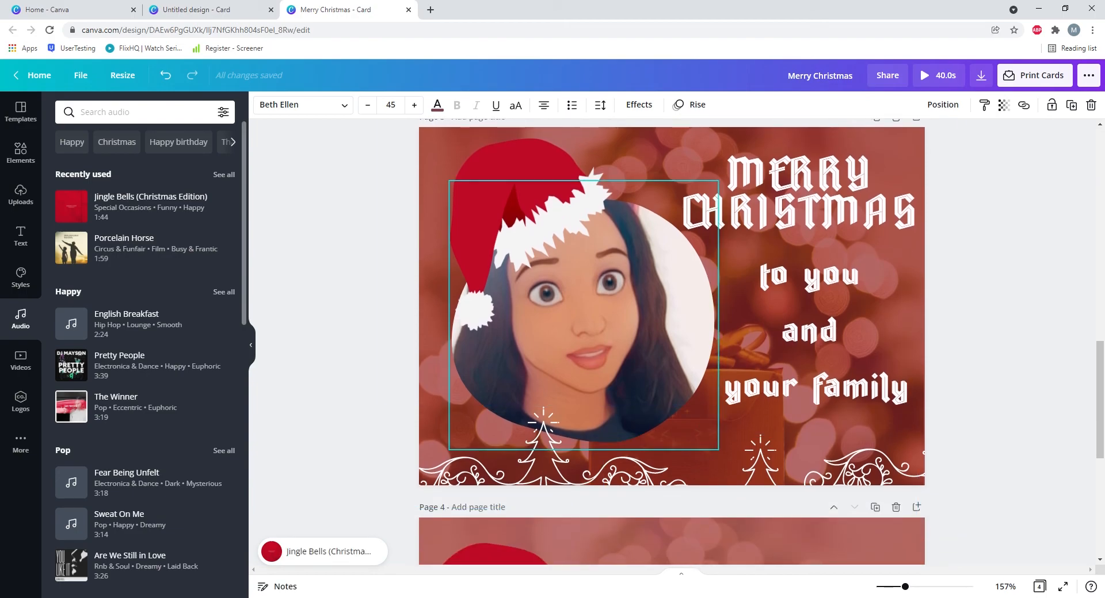
scroll(671, 342, "down", 6)
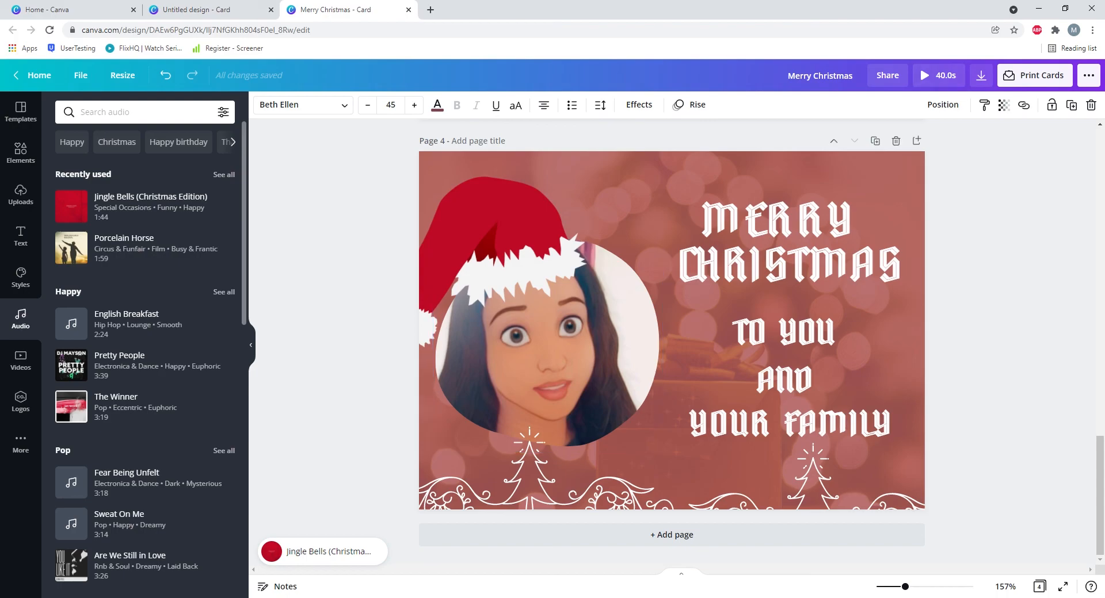
- Play the full preview of the animated card with its Jingle Bells audio through page 4, and return to the editor
scroll(672, 342, "up", 10)
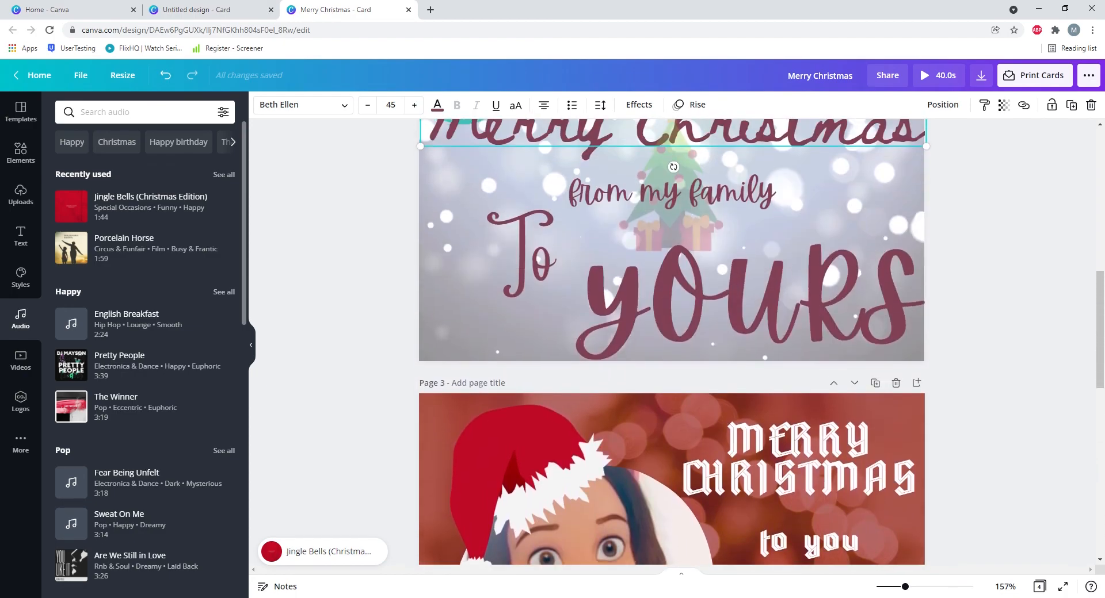
scroll(672, 342, "up", 8)
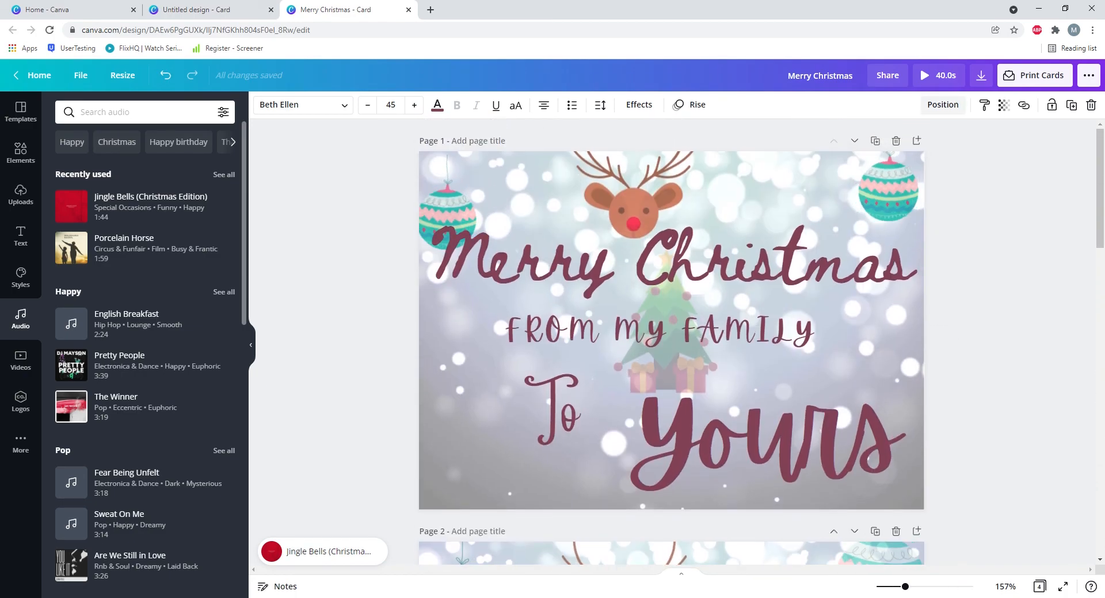
left_click(937, 76)
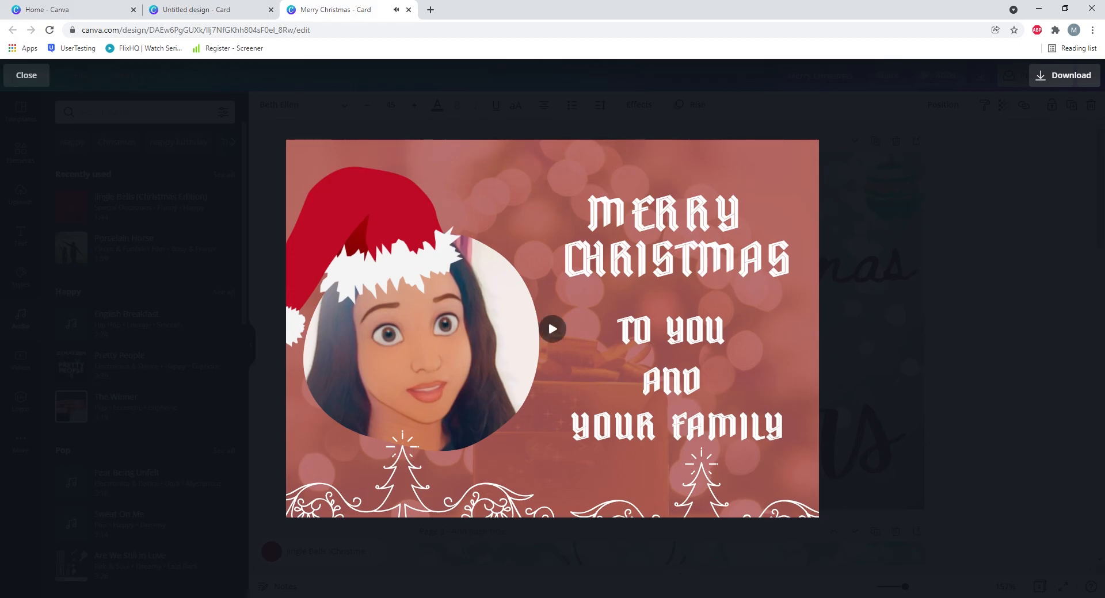
key("Escape")
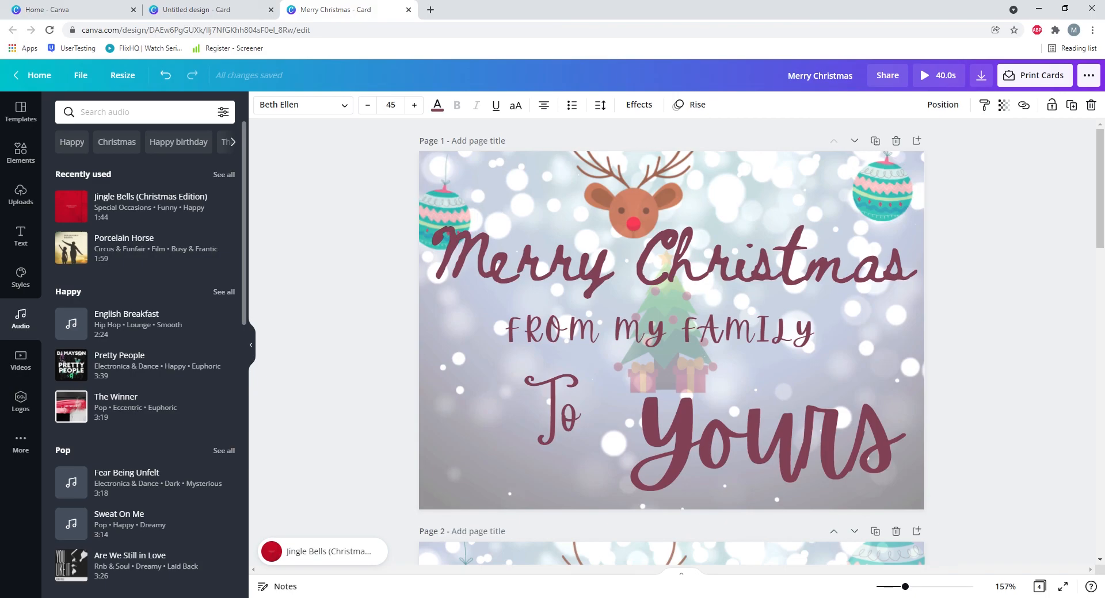